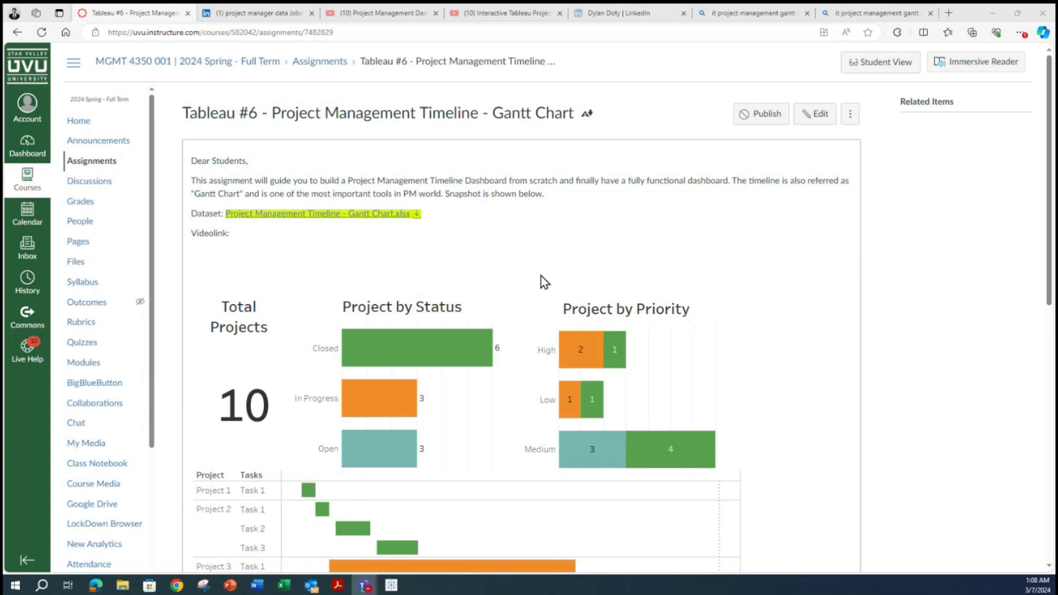
- Examine the sample dashboard snapshot with its Gantt chart on the Tableau #6 assignment page
scroll(546, 279, "down", 4)
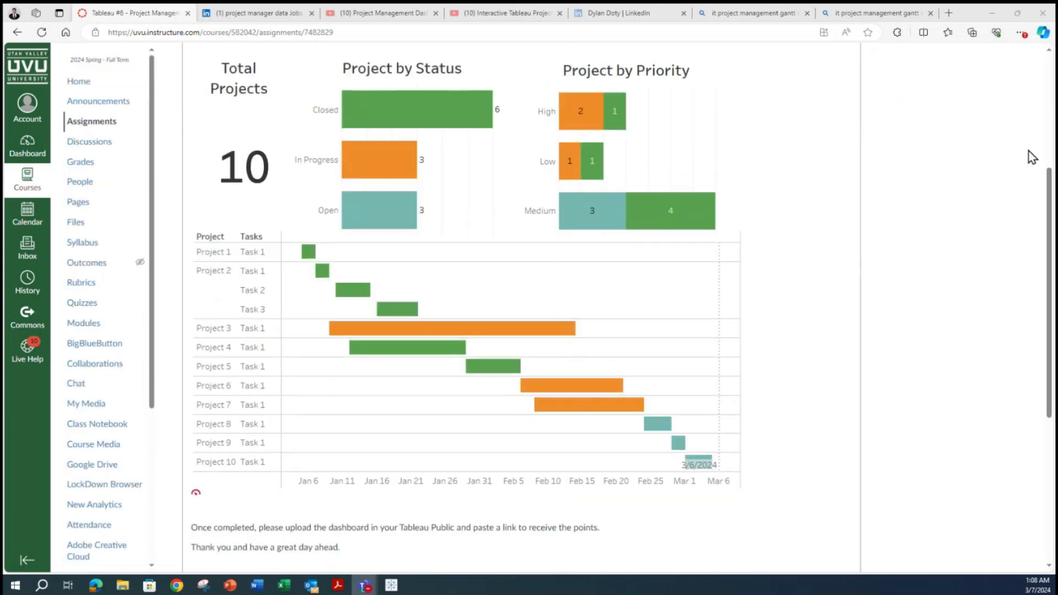
left_click_drag(1050, 210, 1051, 195)
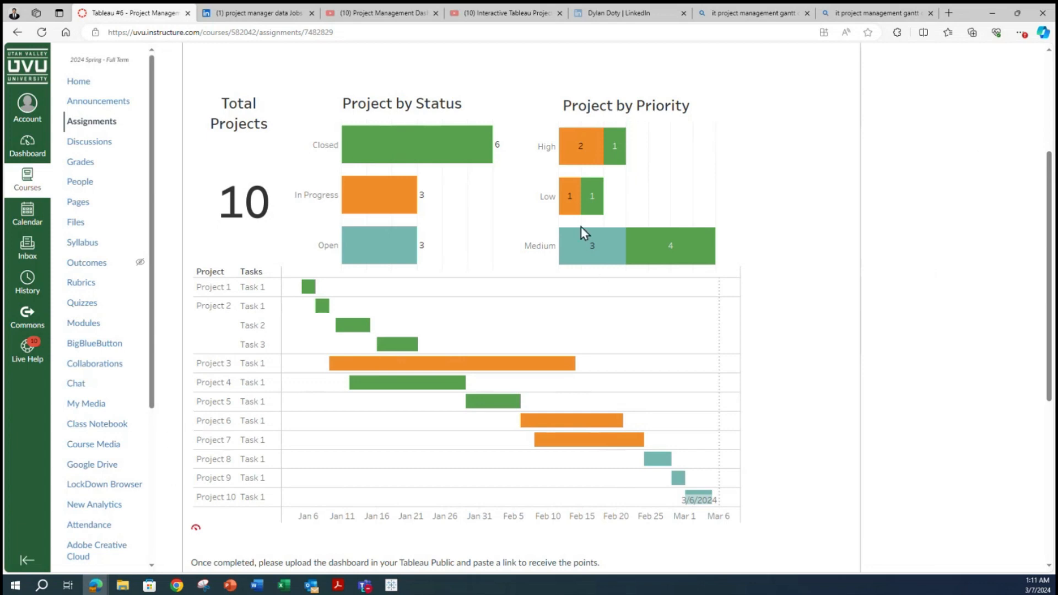
- Open the raSmith Structural Engineering Project Manager posting in the LinkedIn results and highlight the responsibility about managing projects and budgets
mouse_move(226, 12)
left_click(227, 12)
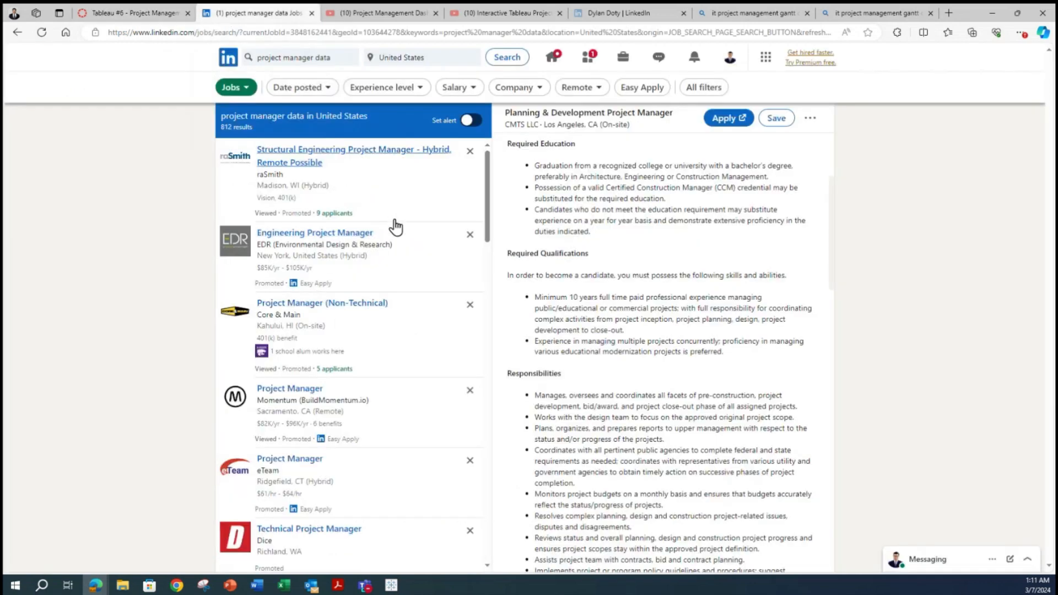
left_click(406, 184)
scroll(760, 386, "down", 1)
scroll(753, 379, "down", 5)
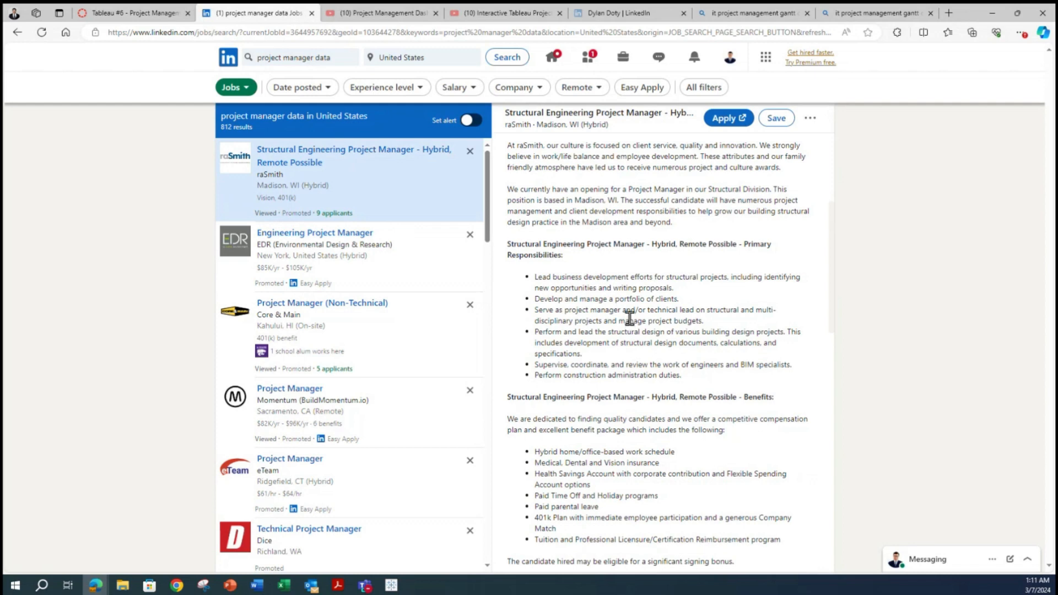
left_click_drag(601, 296, 699, 310)
left_click(752, 334)
left_click(719, 338)
left_click_drag(564, 309, 686, 325)
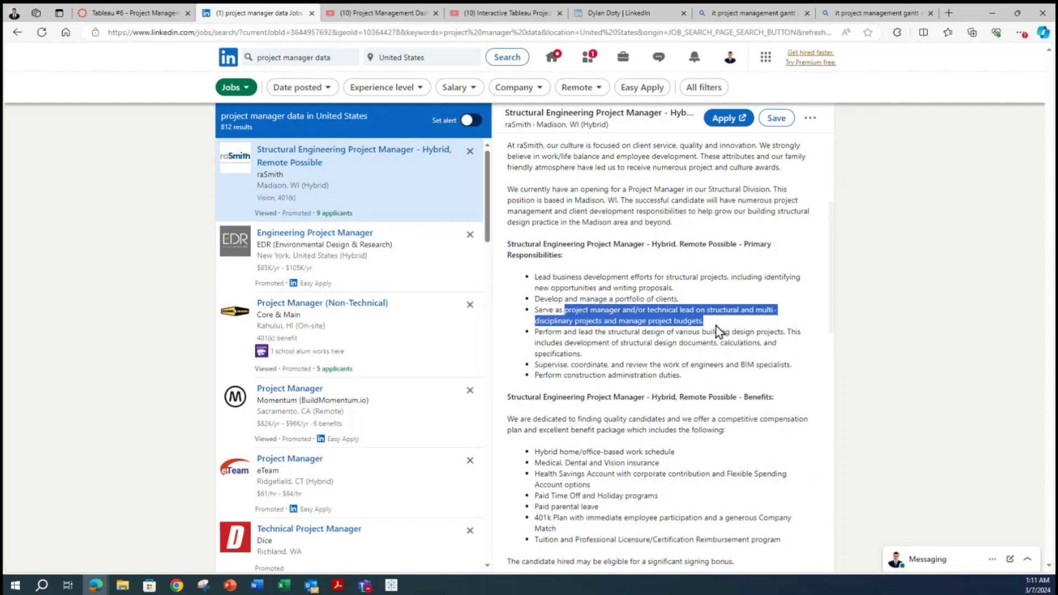
left_click(716, 330)
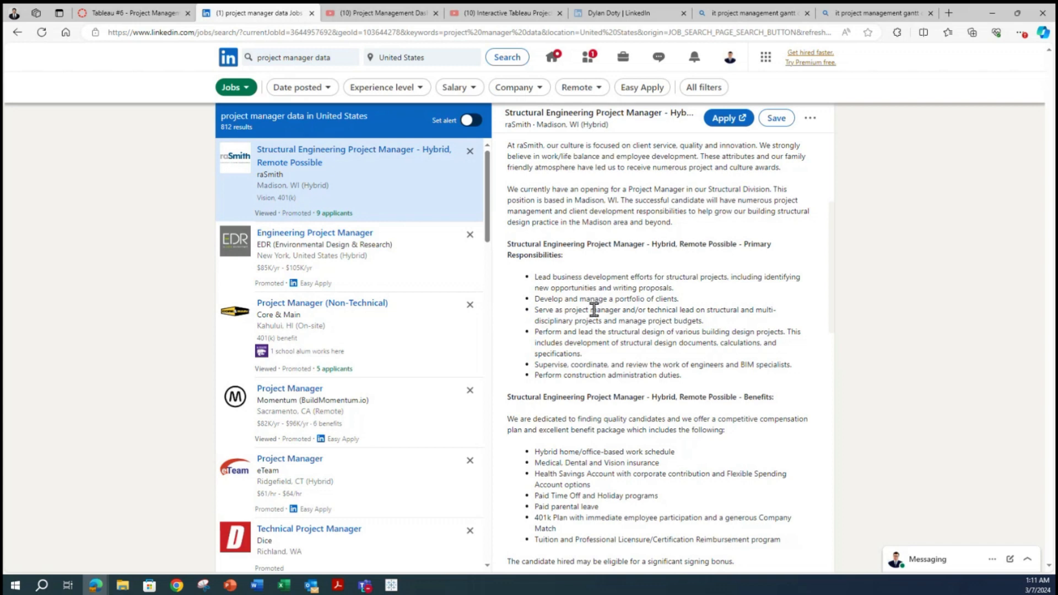
- Read through the raSmith posting from its job description down to the skills and requirements
scroll(711, 392, "up", 4)
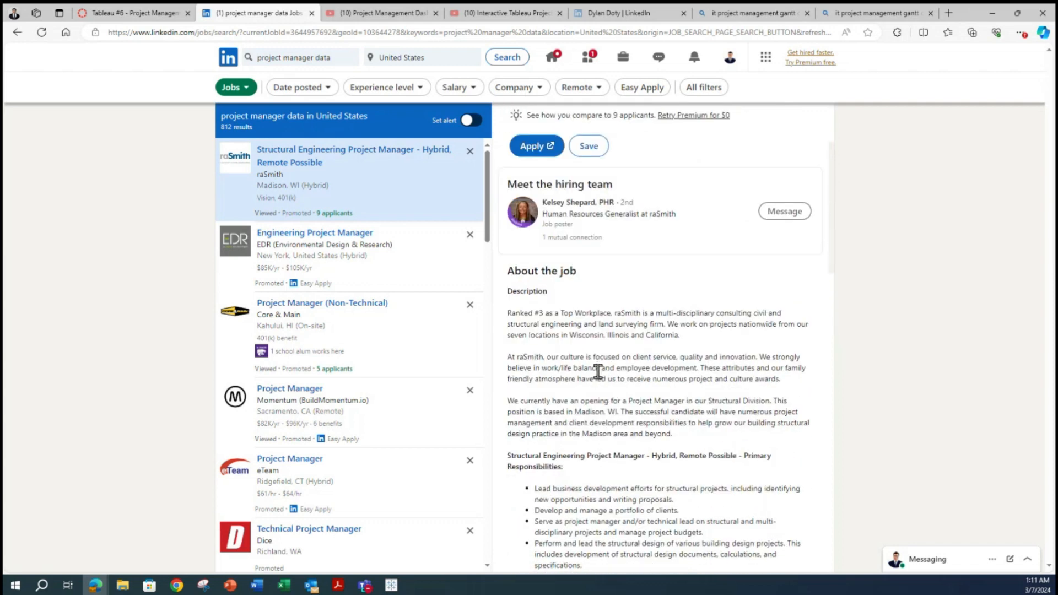
scroll(597, 372, "down", 5)
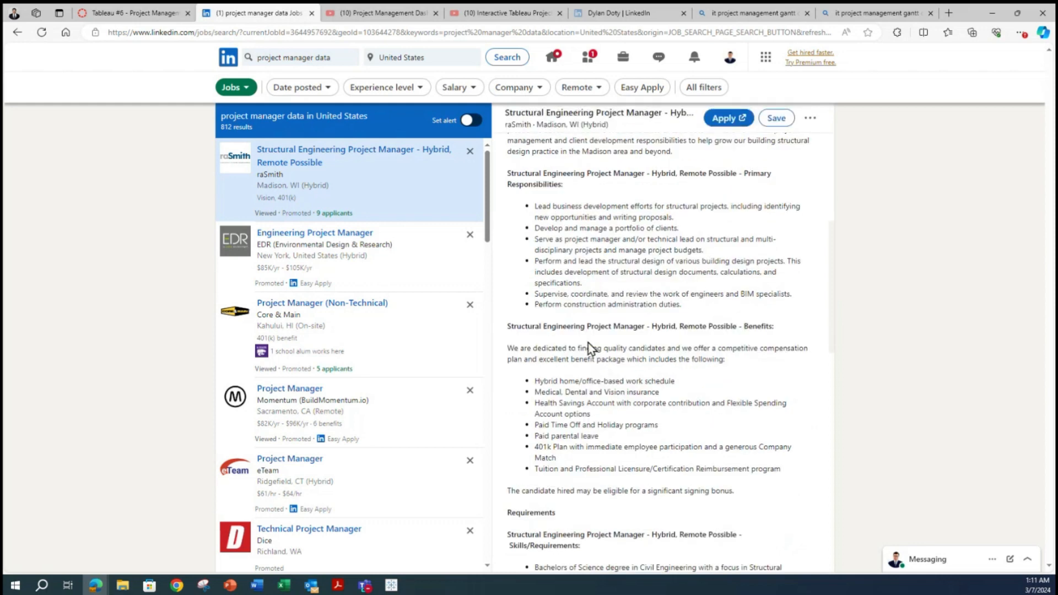
scroll(720, 424, "down", 5)
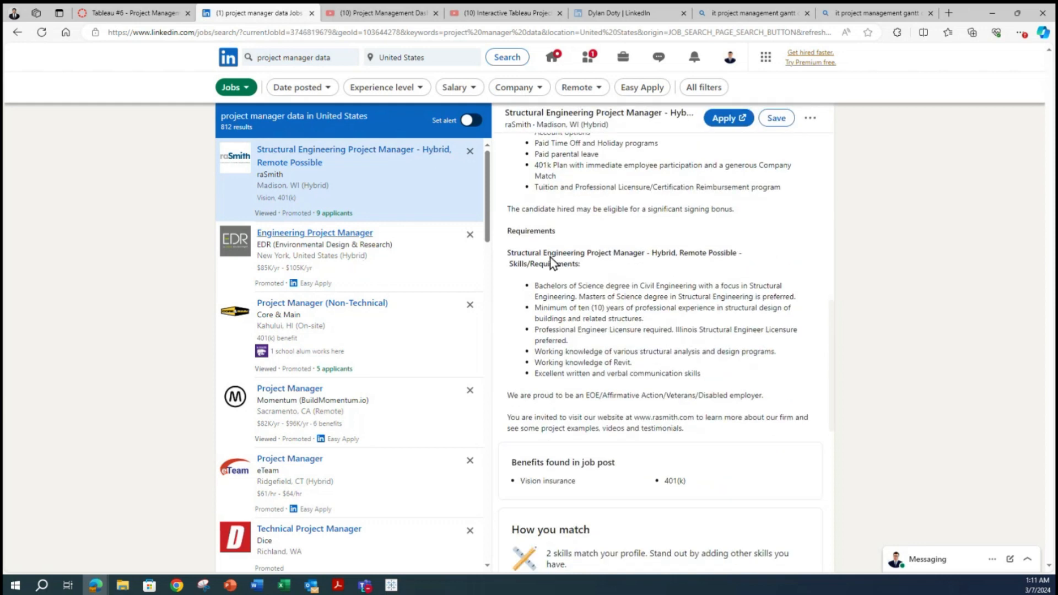
- Open the EDR Engineering Project Manager posting and review its candidate duties, qualifications and pay details
left_click(315, 233)
scroll(584, 367, "down", 1)
left_click_drag(559, 328, 821, 494)
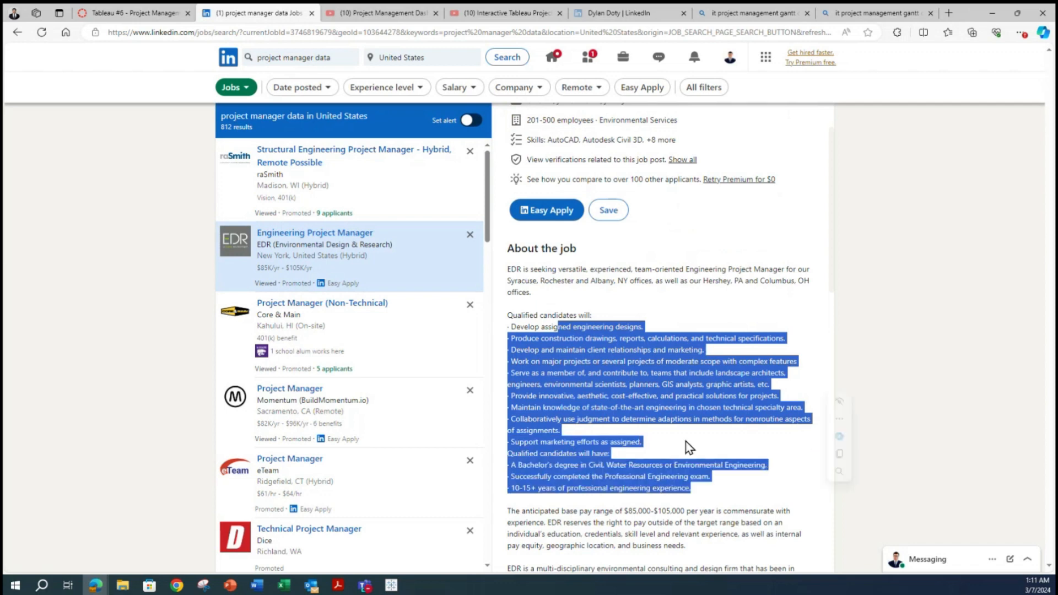
scroll(688, 447, "down", 4)
left_click(590, 358)
left_click_drag(573, 311, 685, 323)
left_click(752, 418)
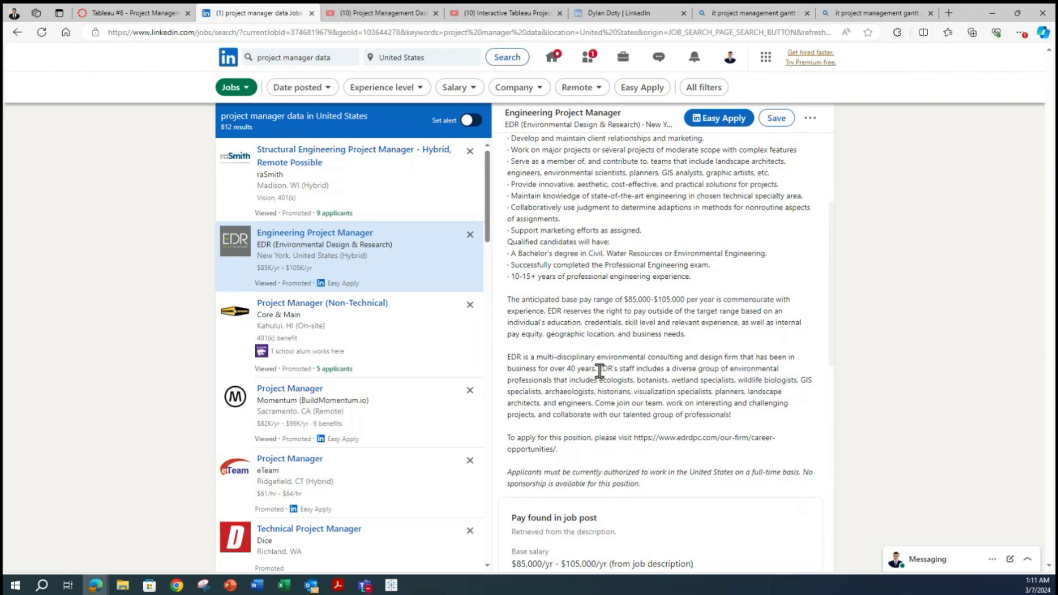
- Open the Core & Main Project Manager (Non-Technical) posting and highlight the text on scheduling conflicts, stakeholder updates and coordinating resources
left_click(366, 331)
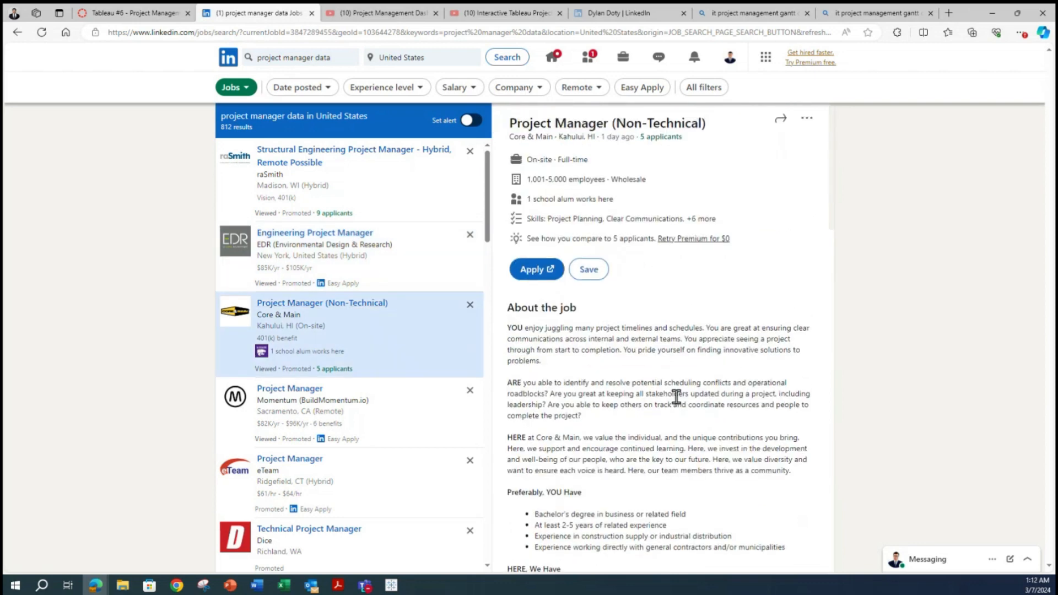
left_click_drag(702, 383, 756, 421)
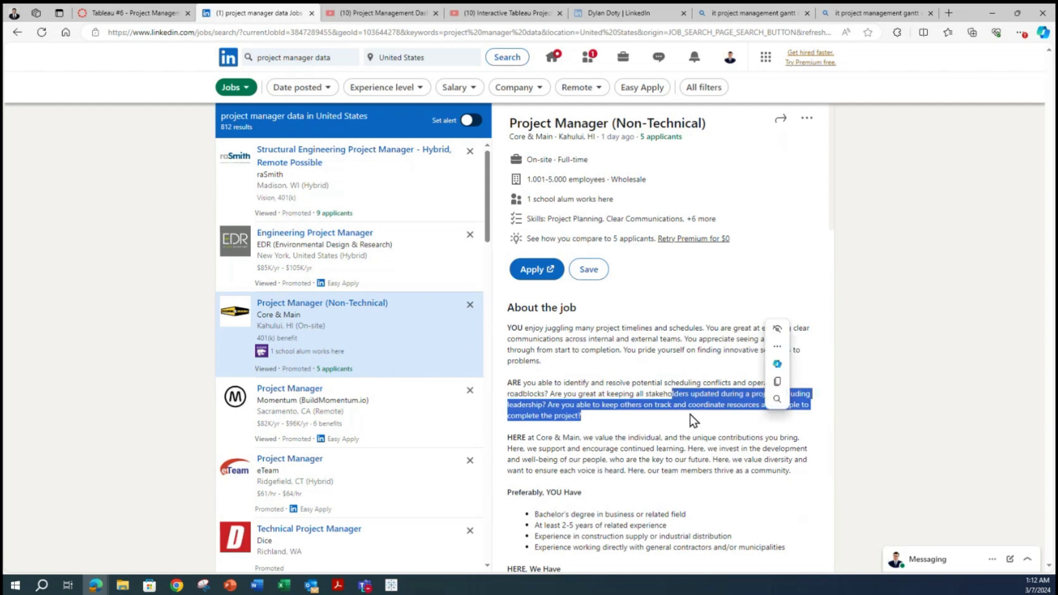
left_click_drag(702, 386, 777, 396)
left_click_drag(629, 402, 778, 420)
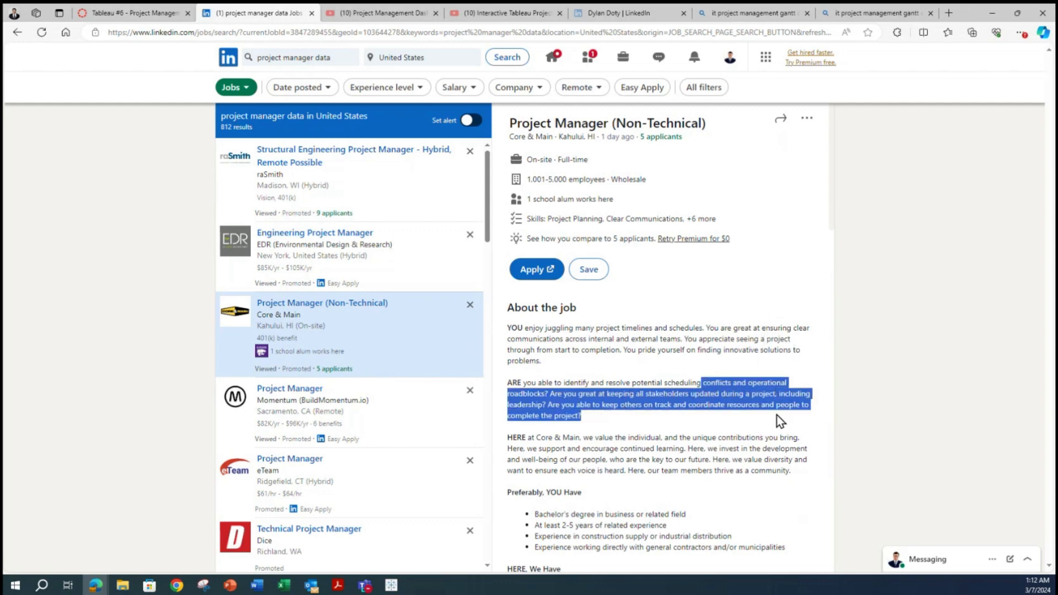
left_click_drag(627, 405, 748, 416)
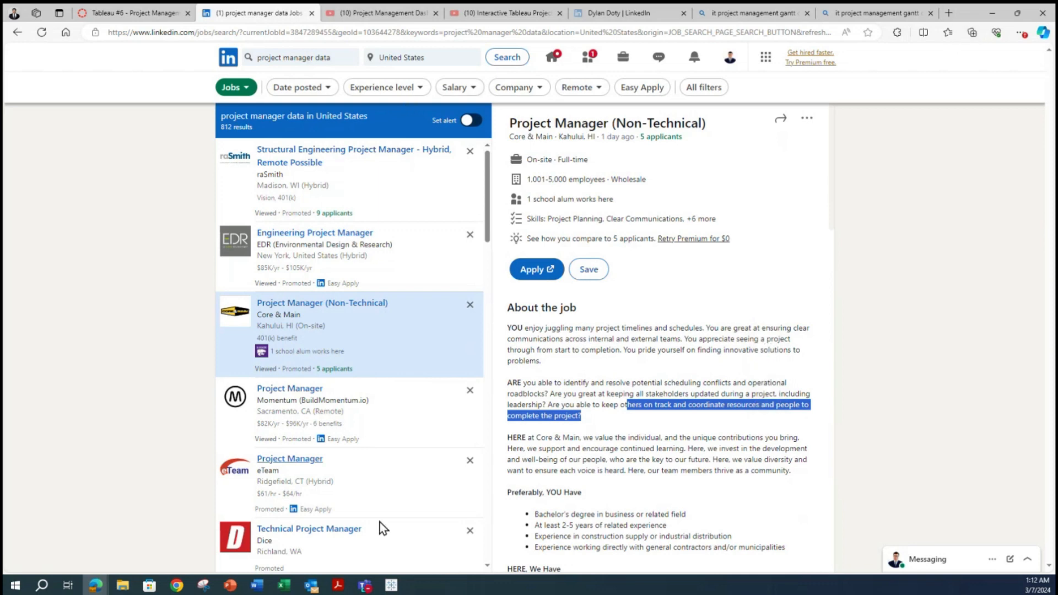
- Switch to the Tableau dashboard, filter it to Closed projects to inspect their timeline, and clear the filter
left_click(391, 585)
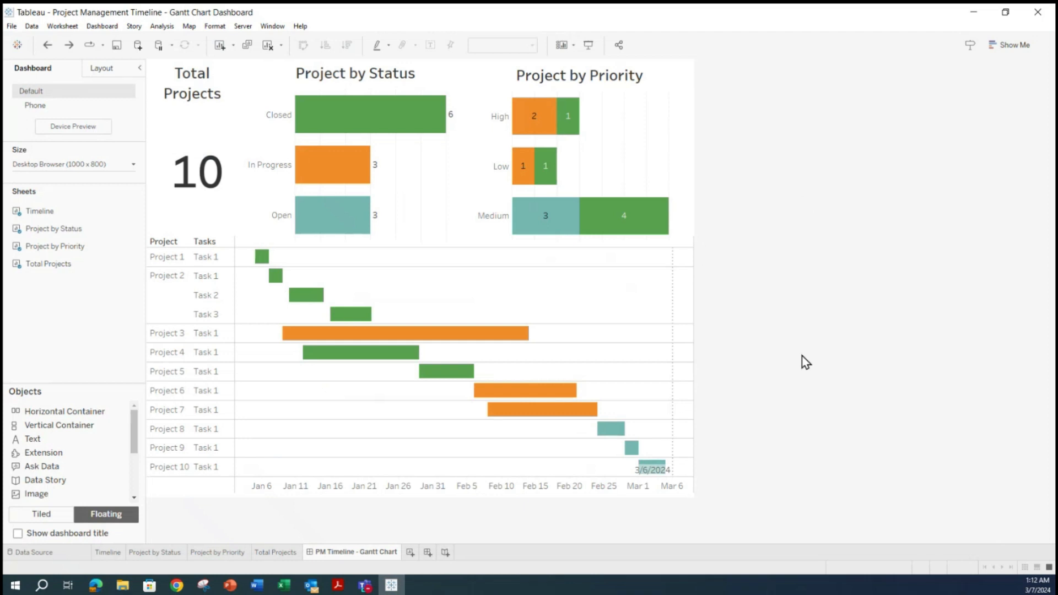
mouse_move(334, 169)
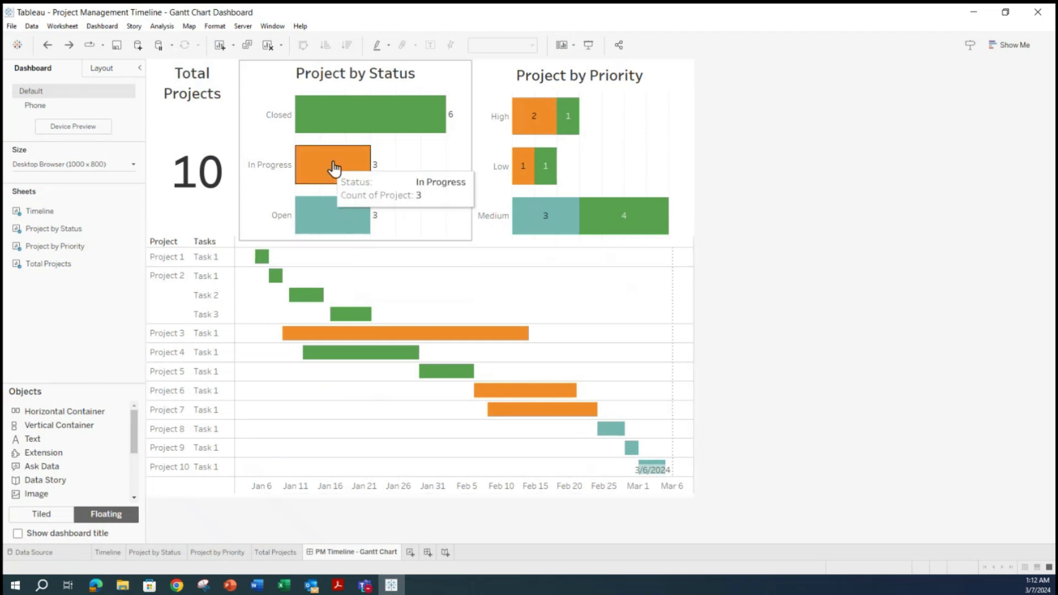
left_click(346, 123)
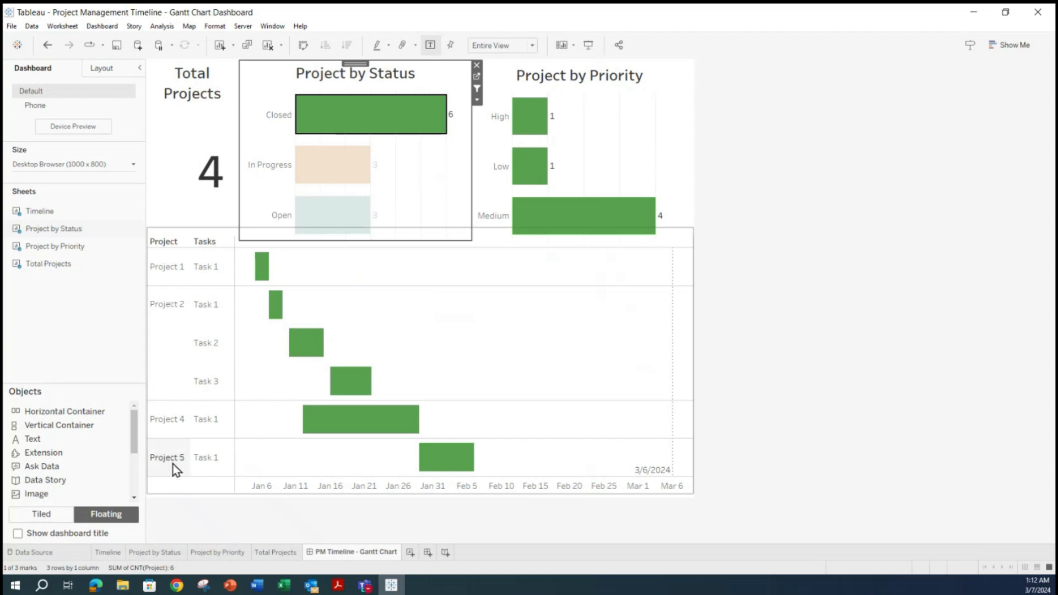
mouse_move(306, 346)
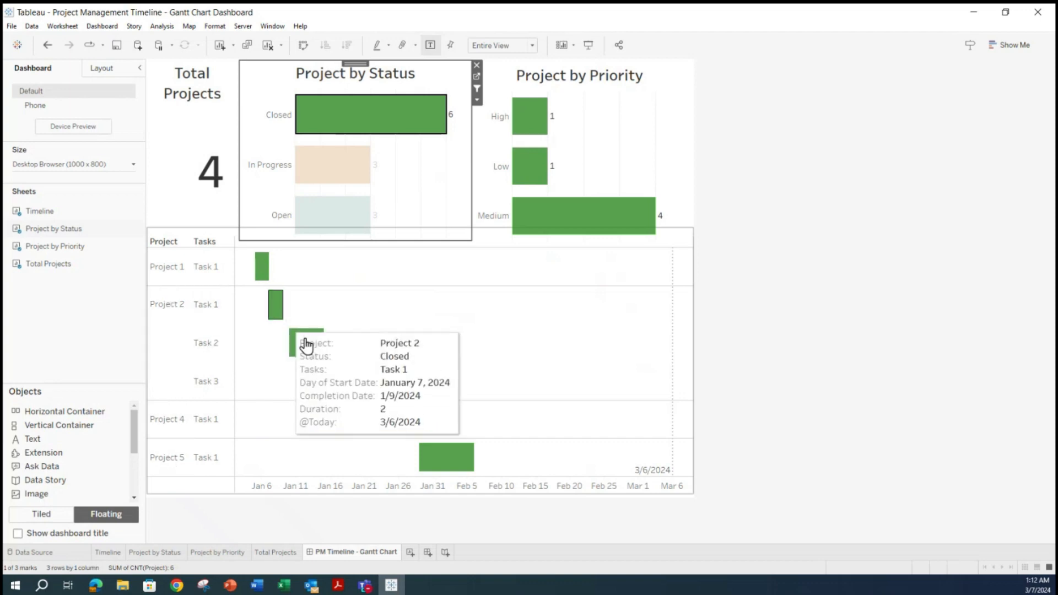
mouse_move(373, 177)
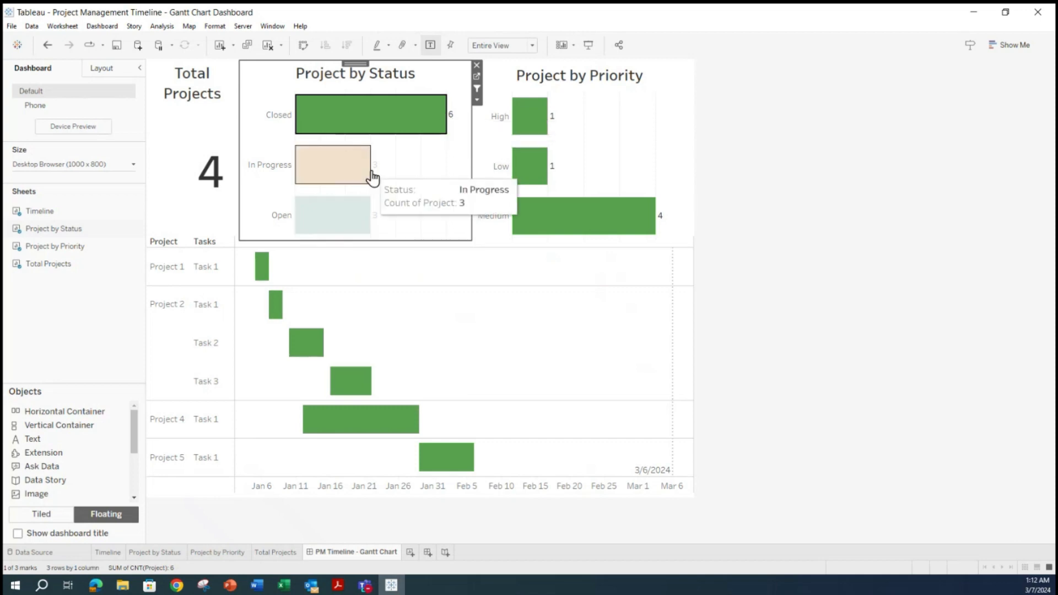
left_click(386, 117)
- Filter the dashboard to Open projects to inspect their priority and timeline, and clear the selection
mouse_move(529, 221)
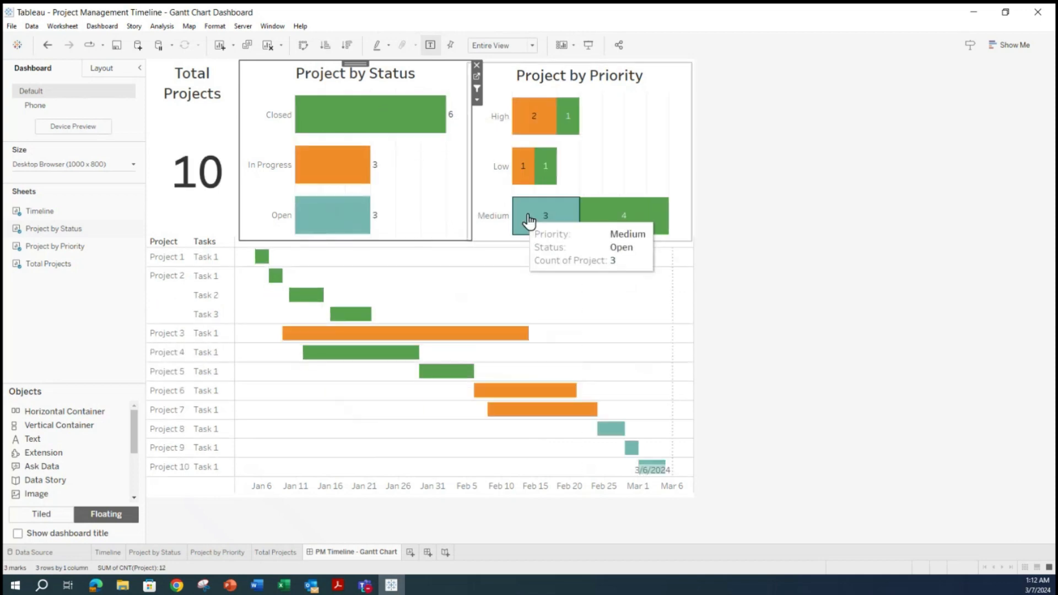
mouse_move(324, 217)
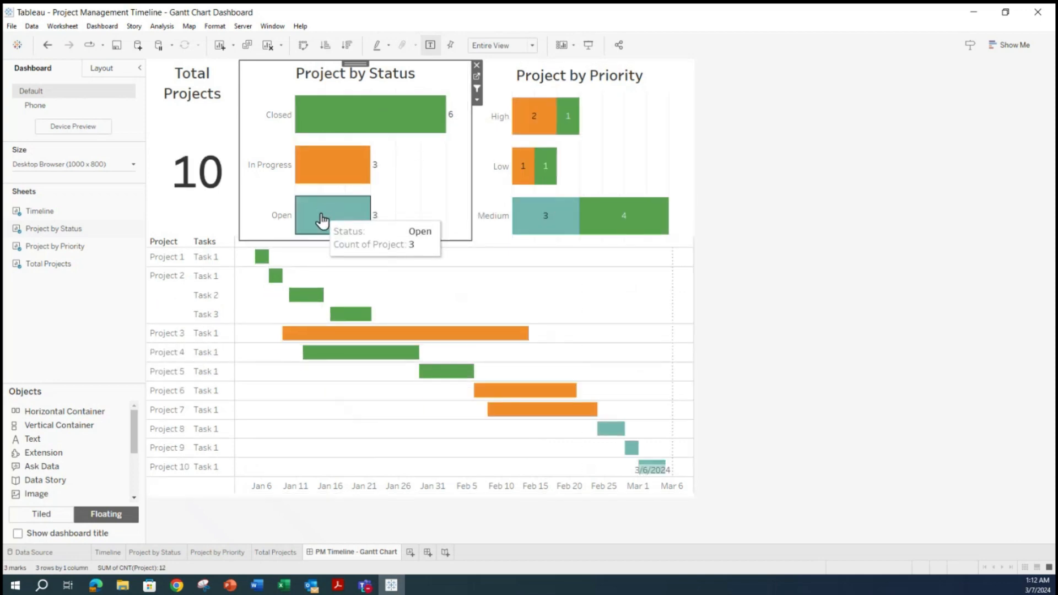
left_click(327, 219)
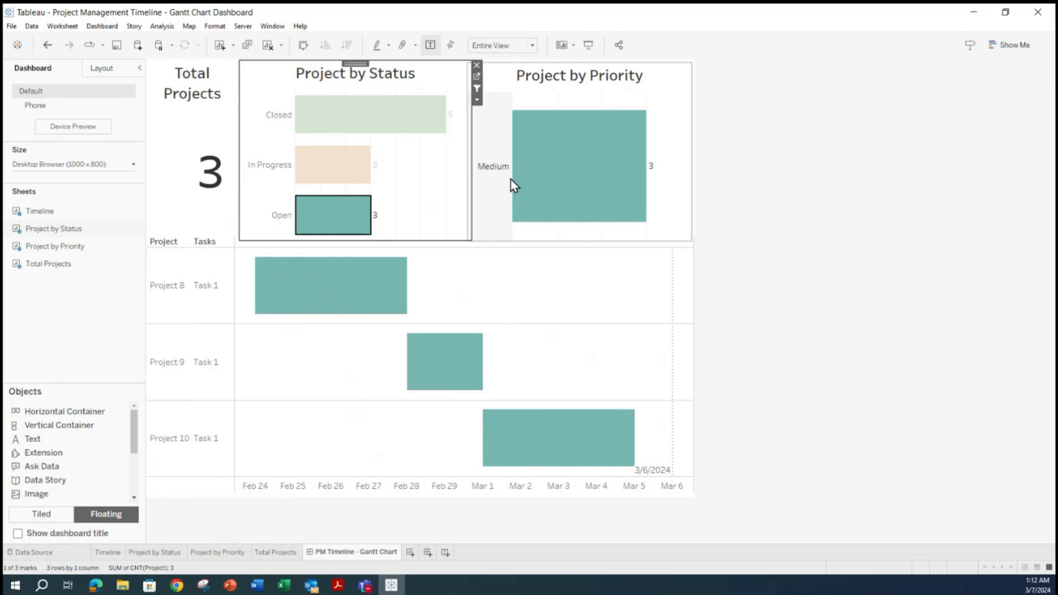
left_click(333, 227)
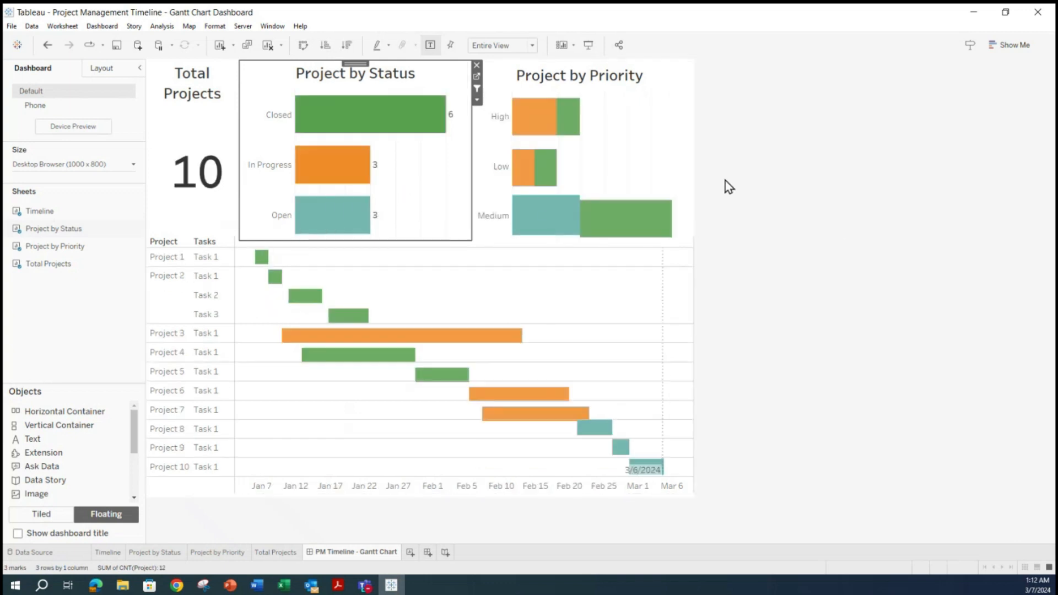
left_click(841, 226)
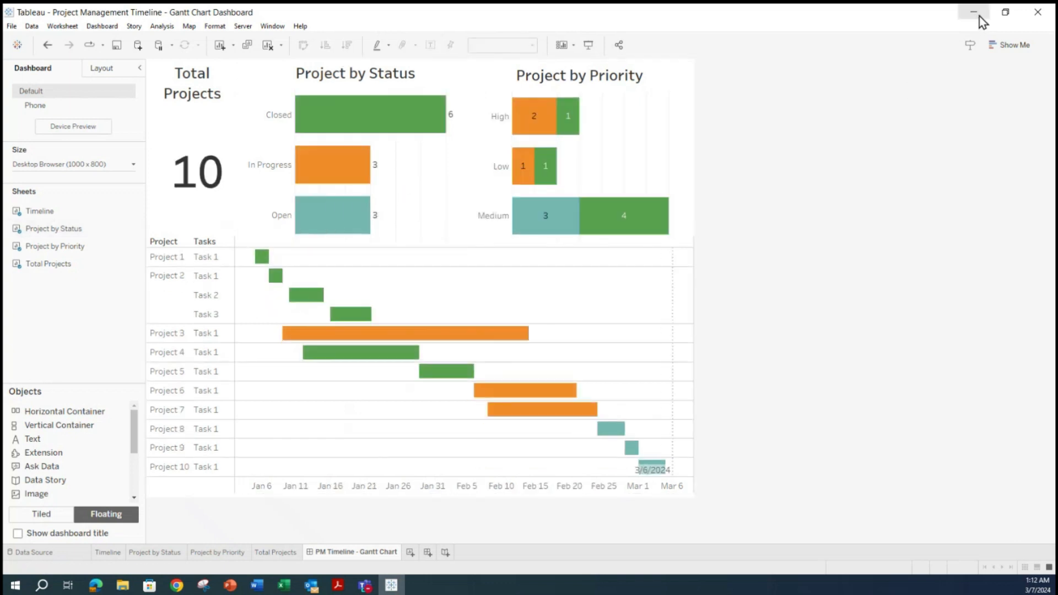
- Switch to the Project Management Timeline - Gantt Chart workbook in Excel and review the Action Item No., Project and Tasks columns
left_click(283, 585)
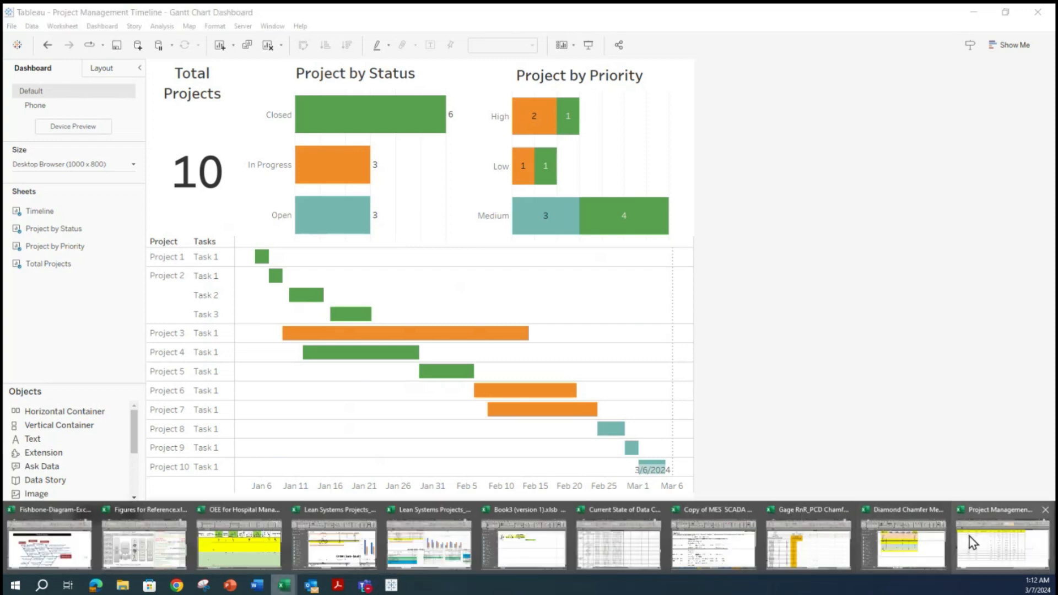
left_click(971, 539)
left_click(588, 326)
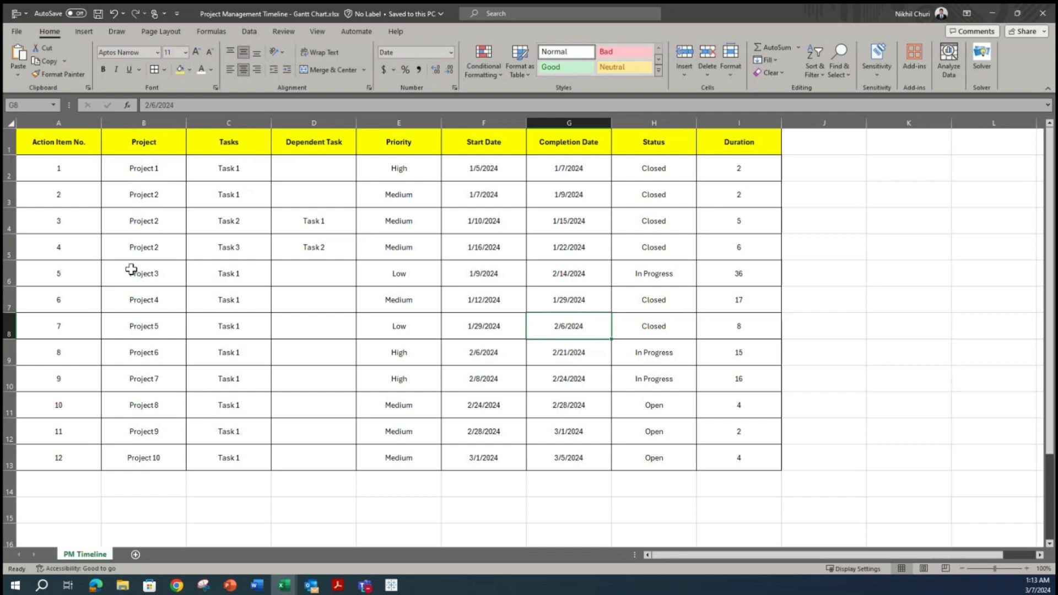
left_click(56, 147)
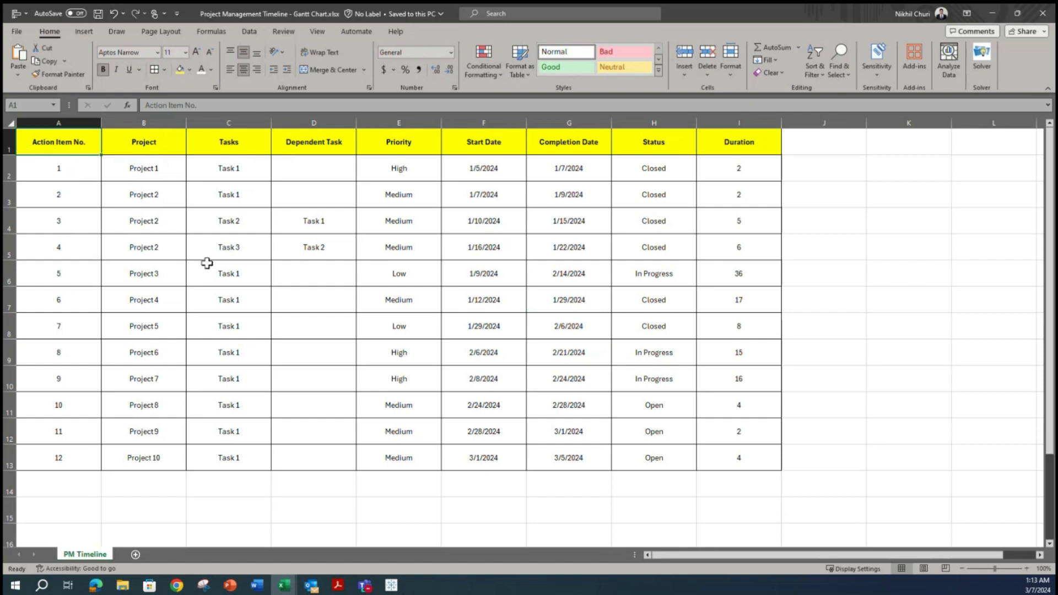
left_click(166, 136)
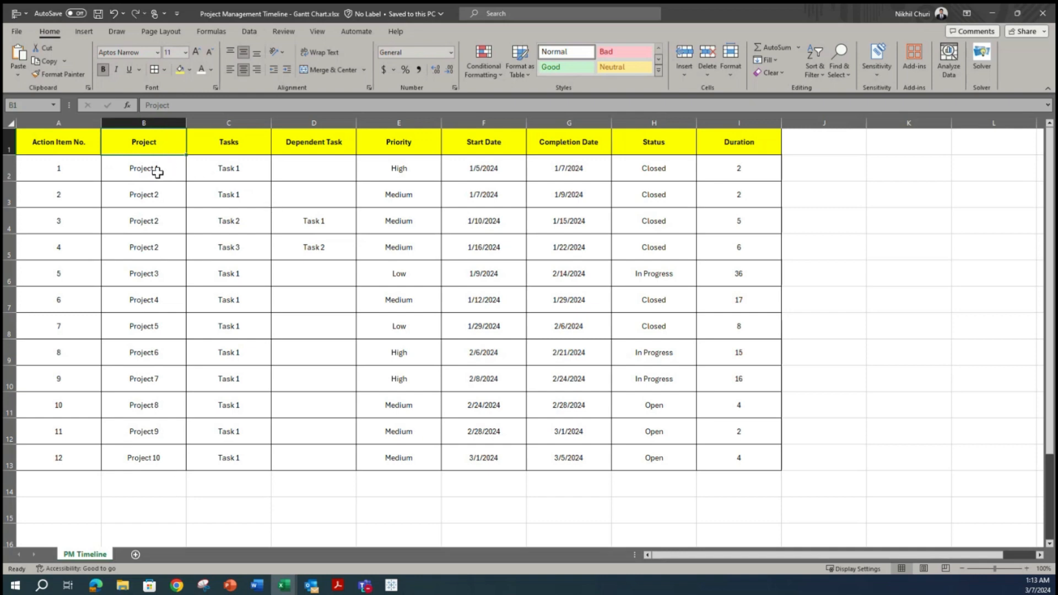
left_click(239, 162)
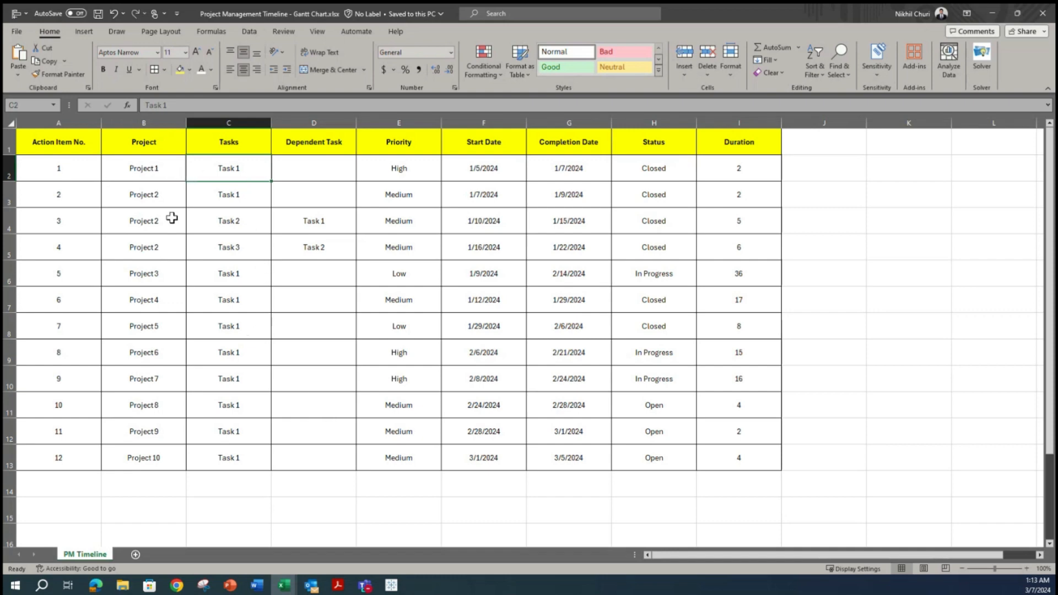
- Examine the three Project 2 tasks and their dependent tasks, selecting the range B3:D5
left_click(166, 195)
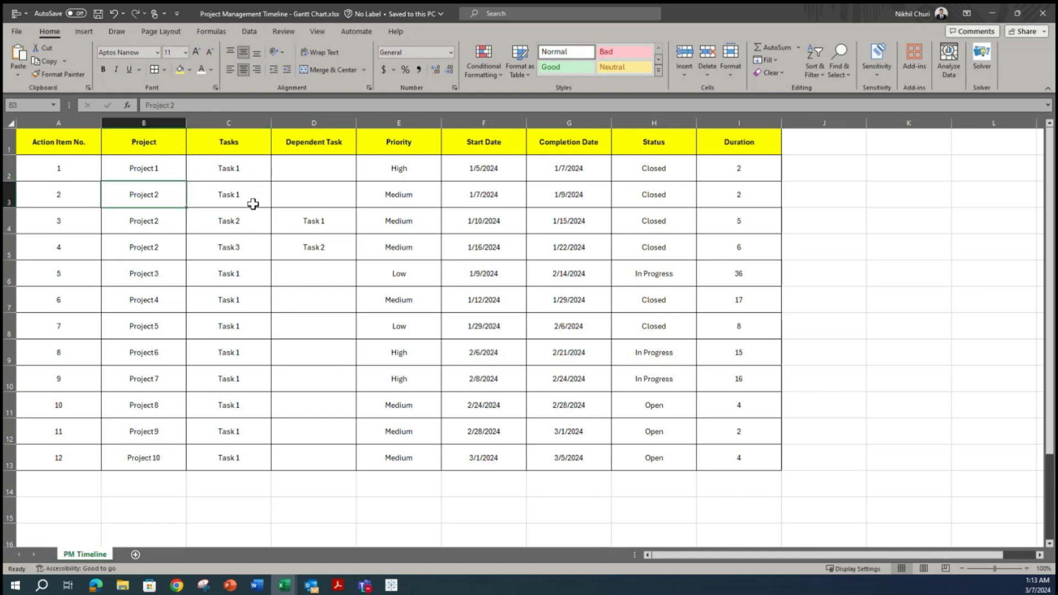
left_click(253, 204)
left_click(254, 223)
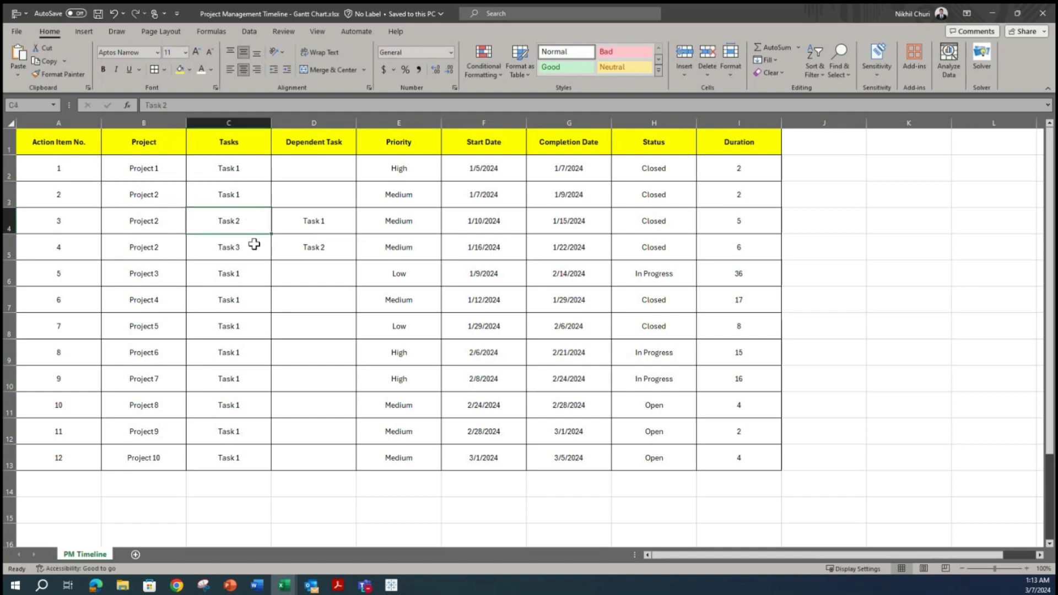
left_click(255, 249)
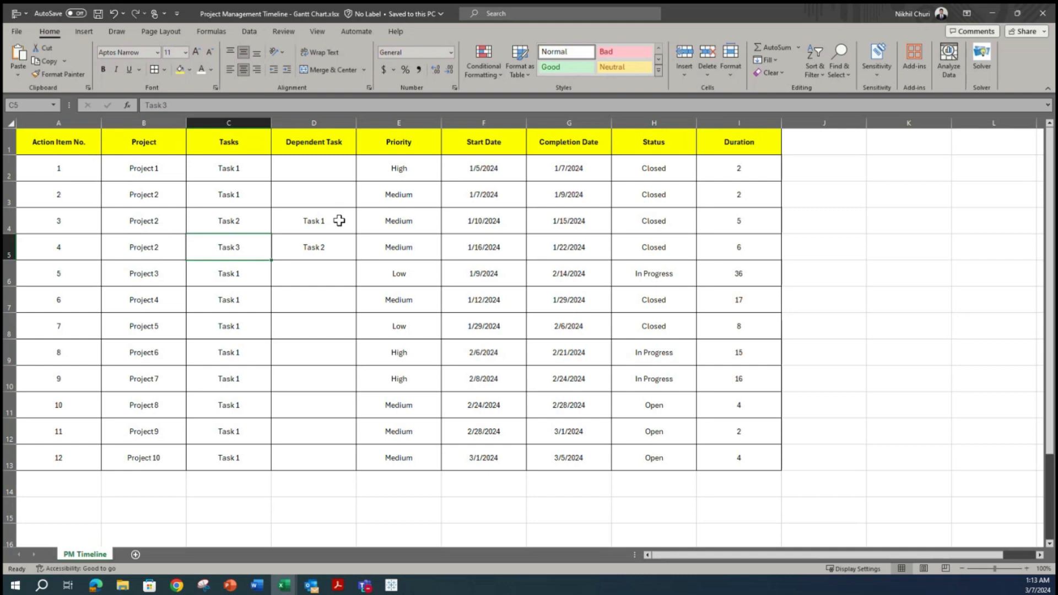
left_click_drag(328, 223, 302, 252)
left_click(303, 252)
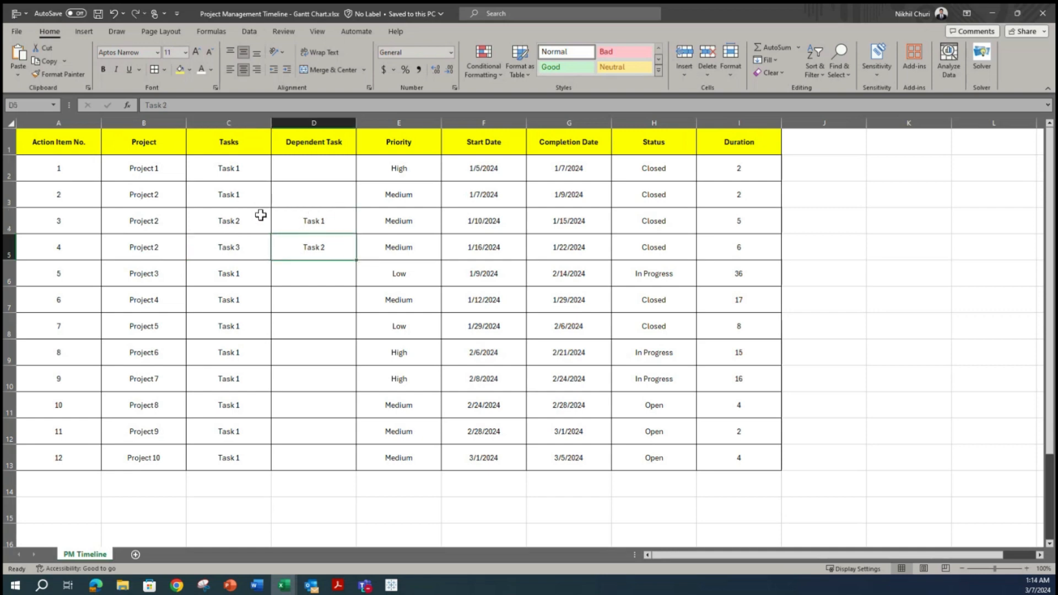
left_click_drag(165, 199, 296, 243)
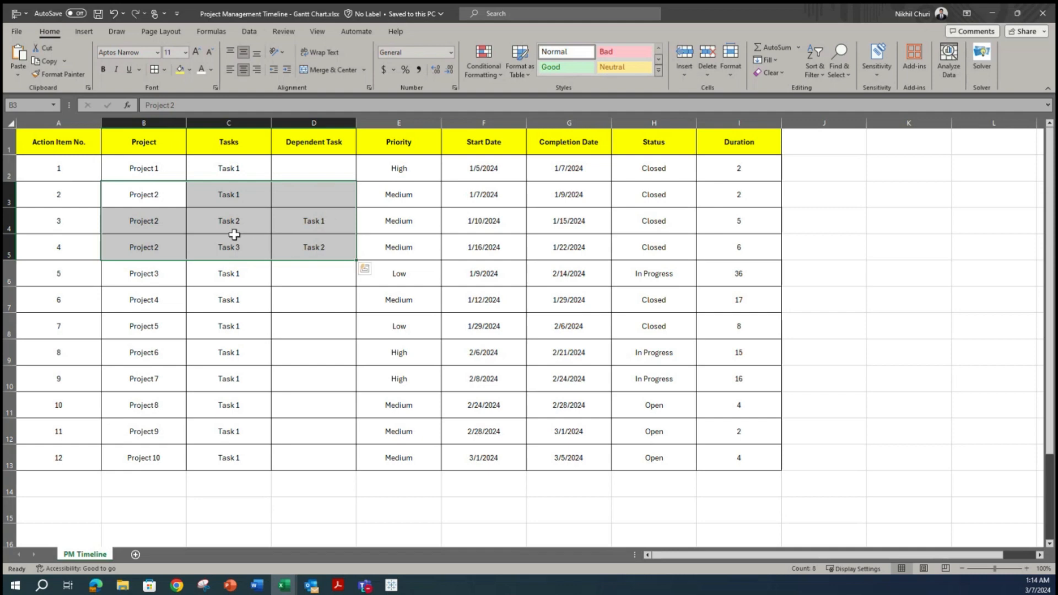
- Review the Tasks entries of Projects 3 to 10 and the High, Medium and Low values in the Priority column
left_click_drag(248, 275, 231, 459)
left_click(229, 402)
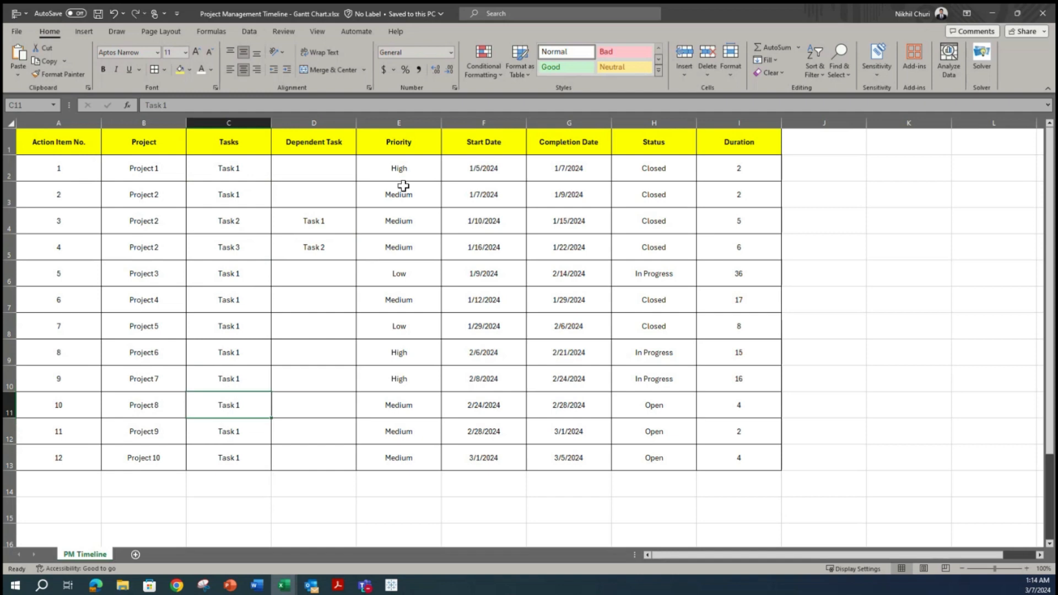
left_click(416, 139)
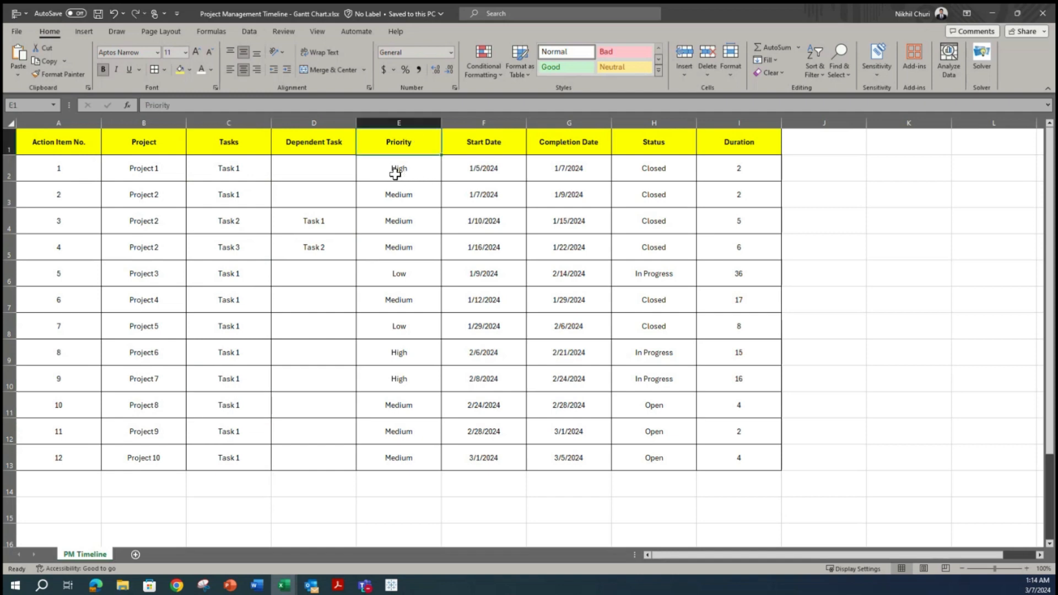
left_click(160, 170)
left_click(396, 171)
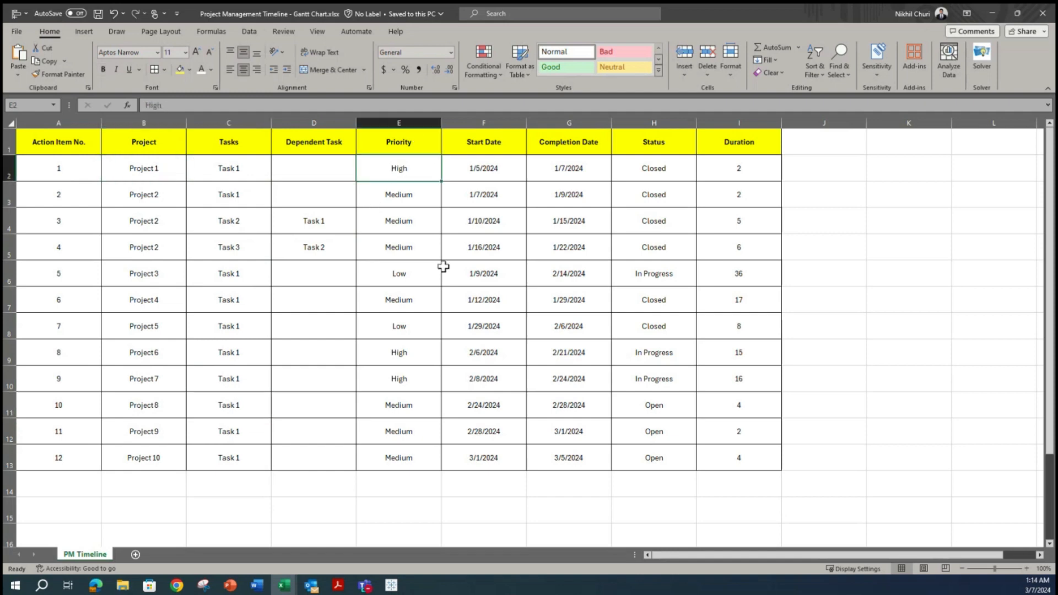
left_click(417, 197)
left_click(424, 223)
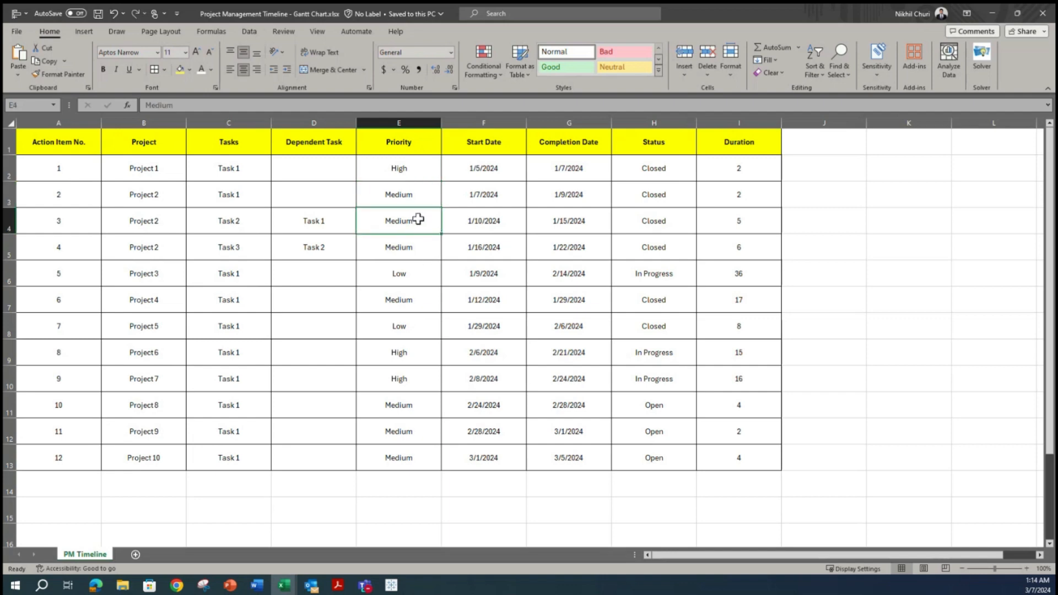
left_click(416, 273)
left_click(418, 308)
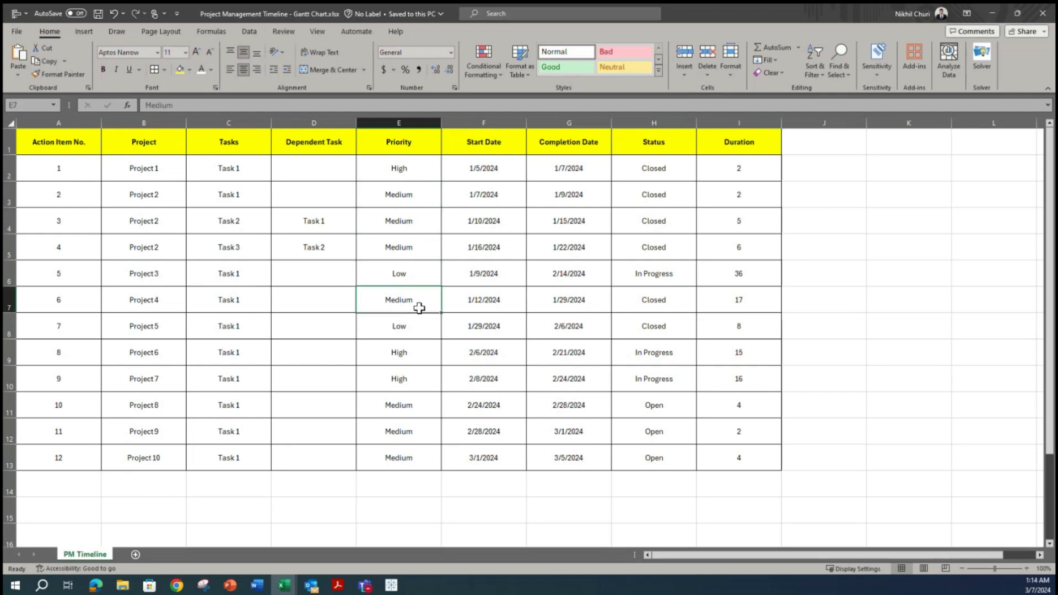
- Review the Start Date and Completion Date columns, comparing the completion dates of the Closed and Open items with their Status
left_click(499, 138)
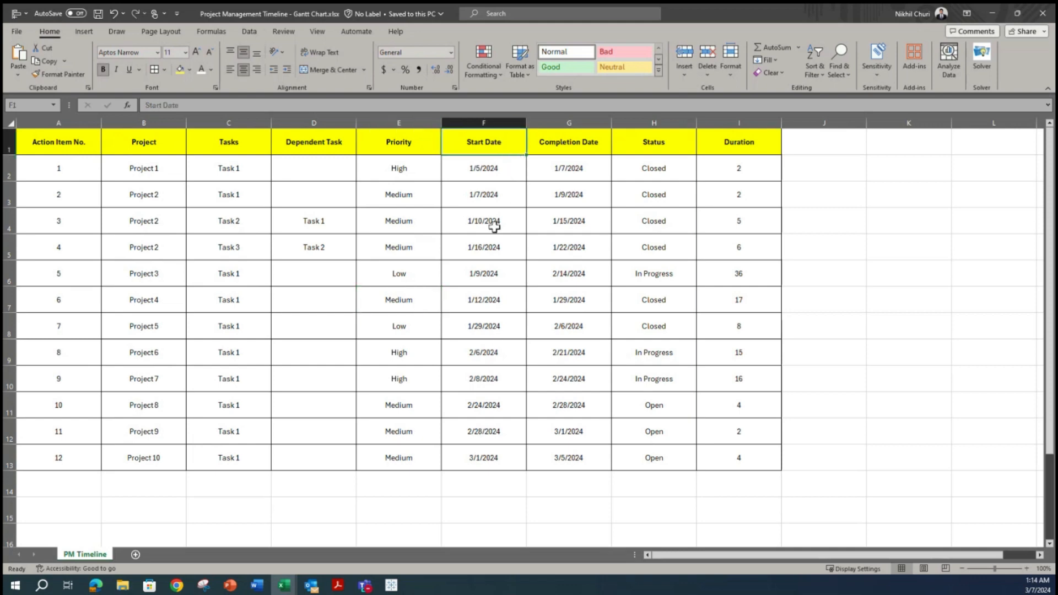
left_click_drag(489, 169, 501, 441)
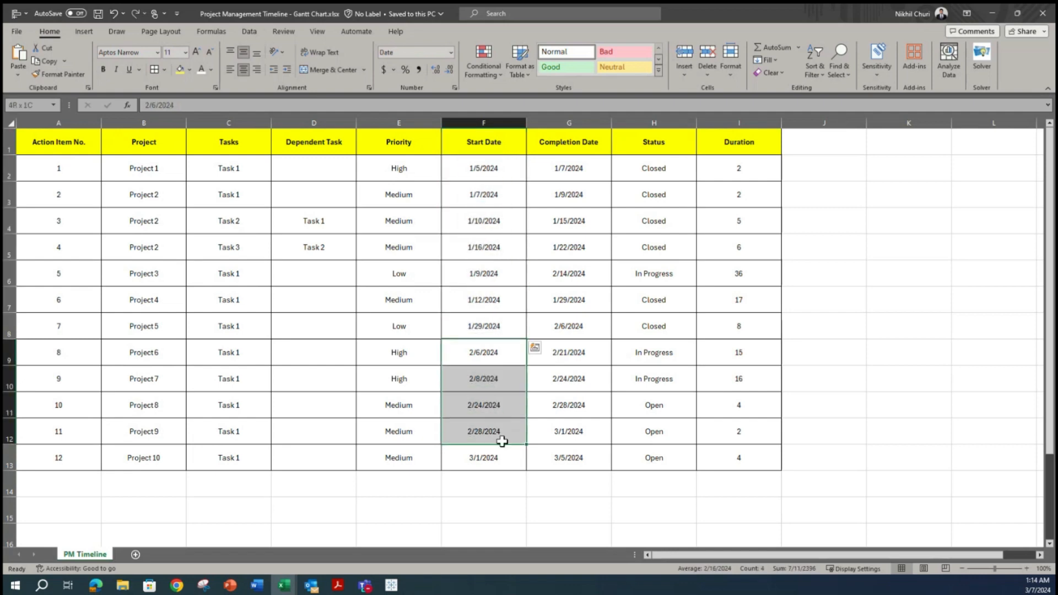
left_click(498, 460)
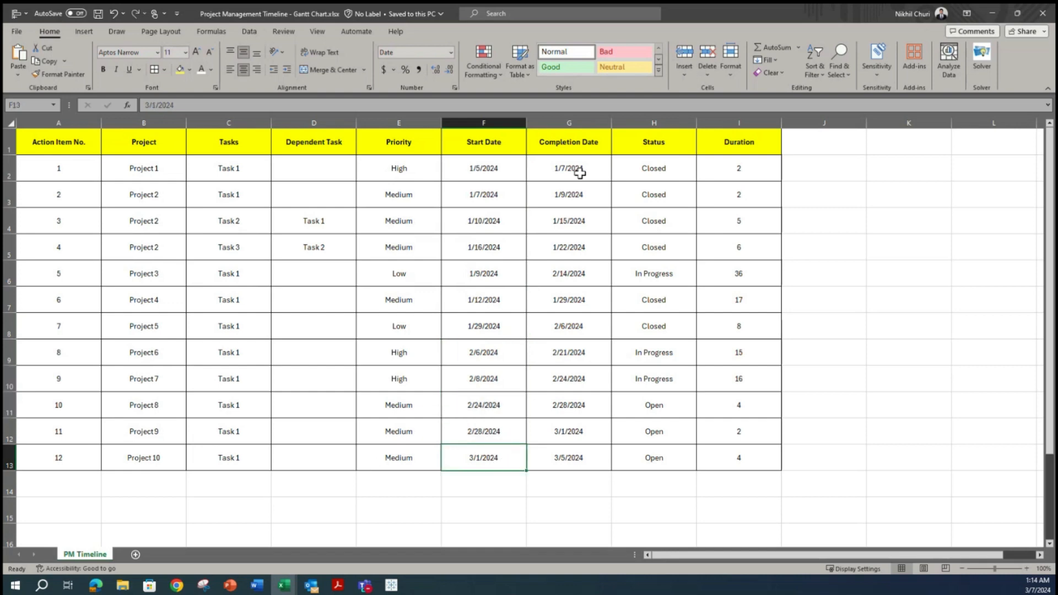
left_click_drag(595, 161, 597, 265)
left_click_drag(663, 174, 666, 248)
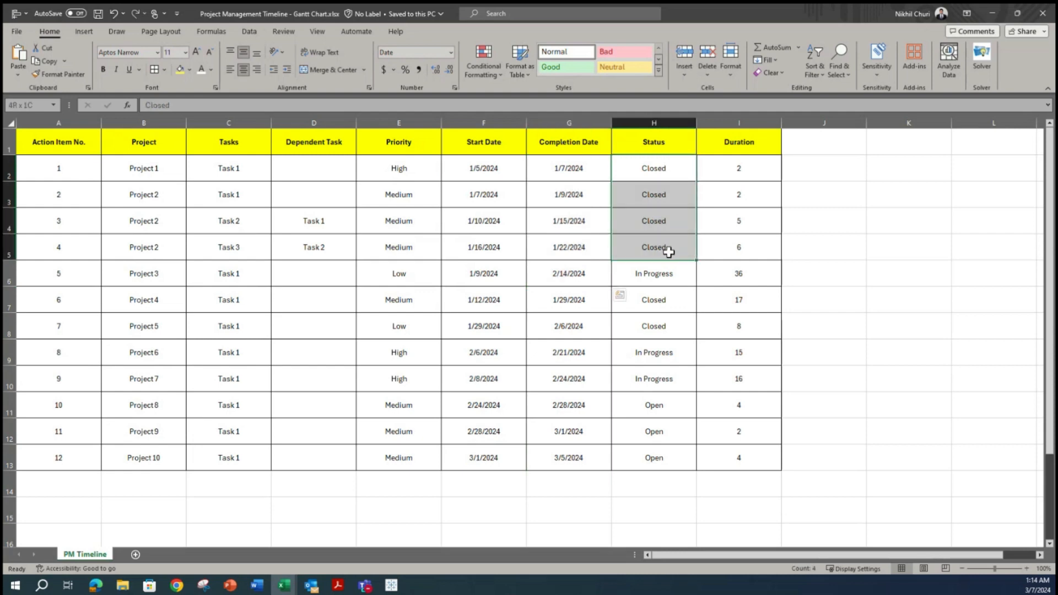
left_click_drag(571, 167, 584, 257)
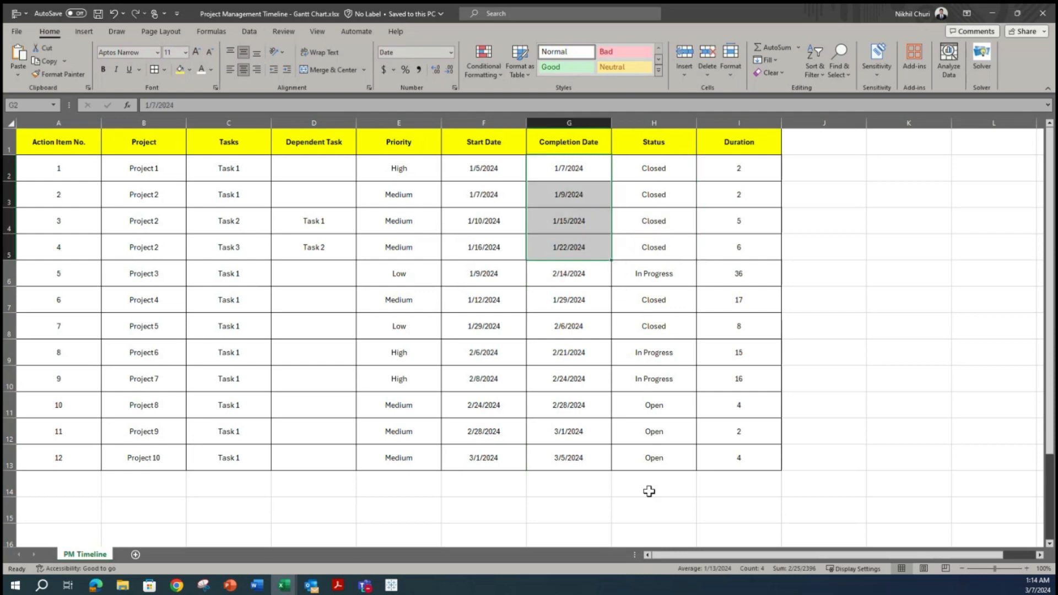
left_click_drag(584, 405, 605, 461)
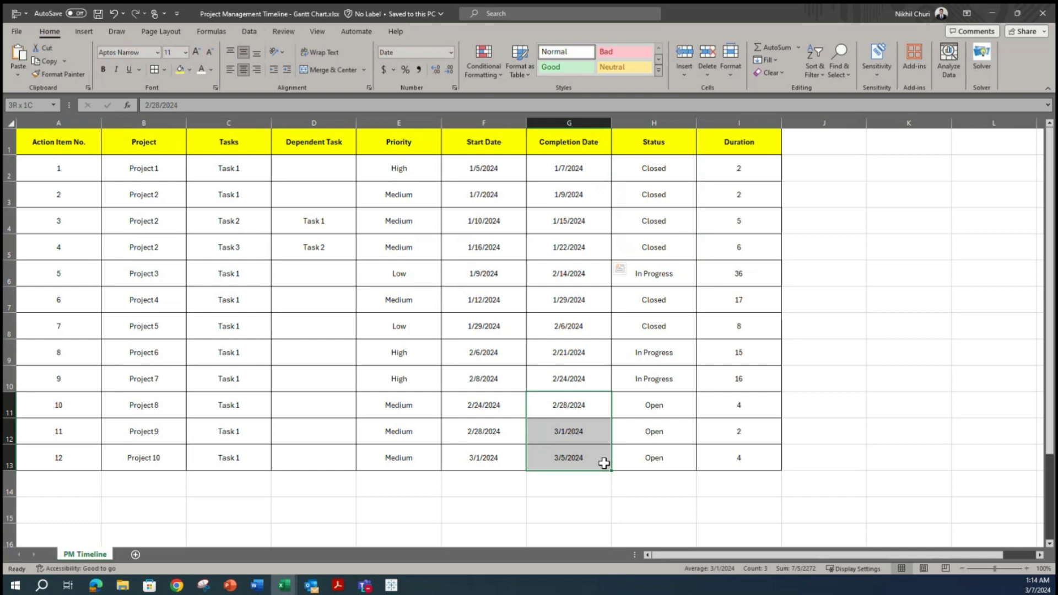
left_click(661, 421)
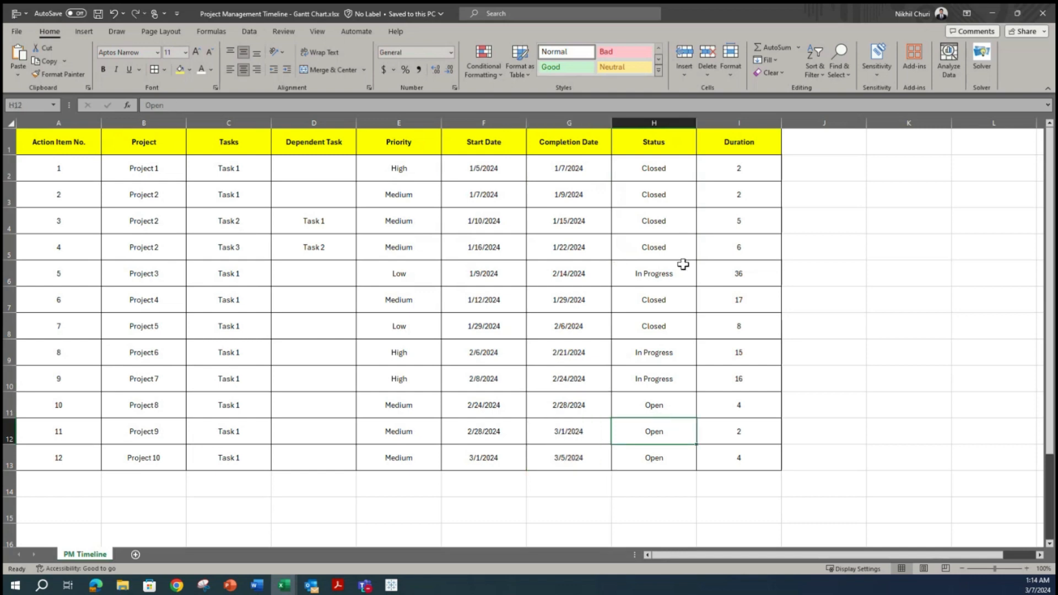
- Examine the Closed, In Progress and Open entries in the Status column
left_click_drag(668, 168, 676, 254)
left_click_drag(680, 298, 683, 347)
left_click(668, 278)
left_click(665, 407)
- Examine the Duration column across I2:I13 and check the formulas behind individual durations
left_click_drag(763, 159, 770, 457)
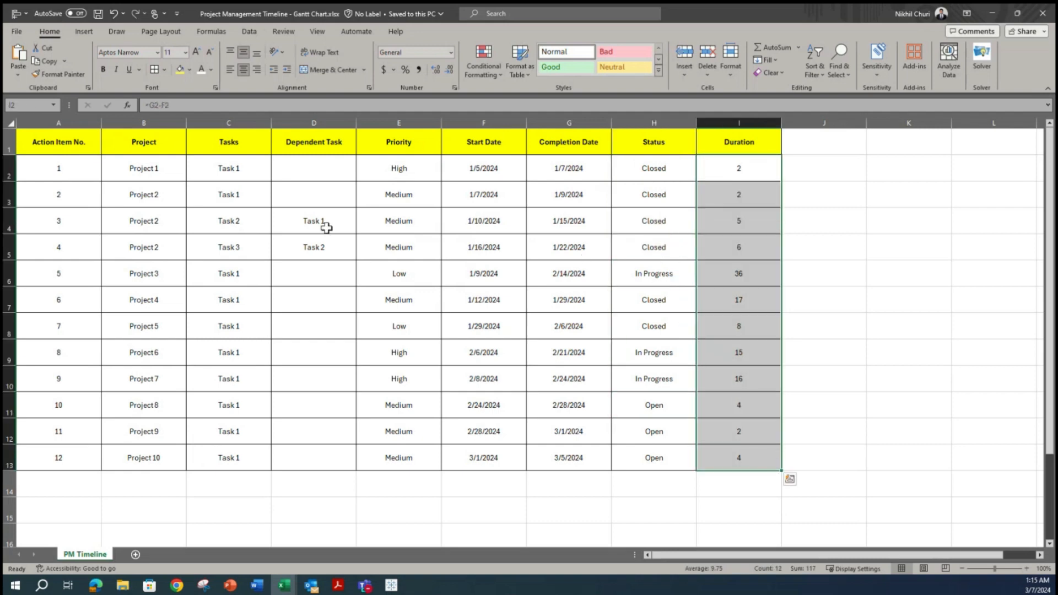
left_click(754, 161)
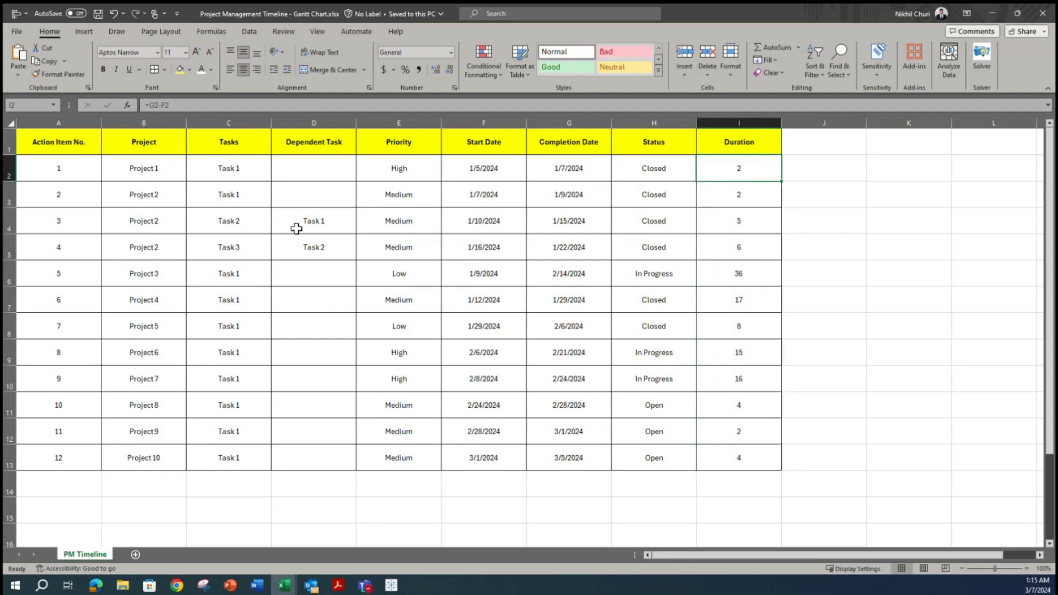
left_click(222, 165)
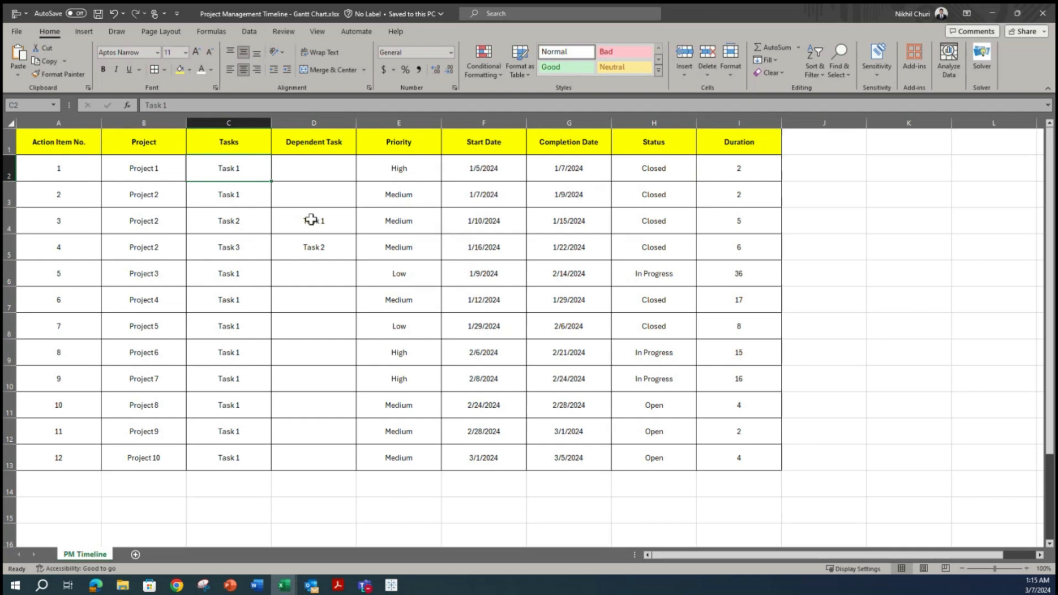
left_click_drag(750, 161, 755, 460)
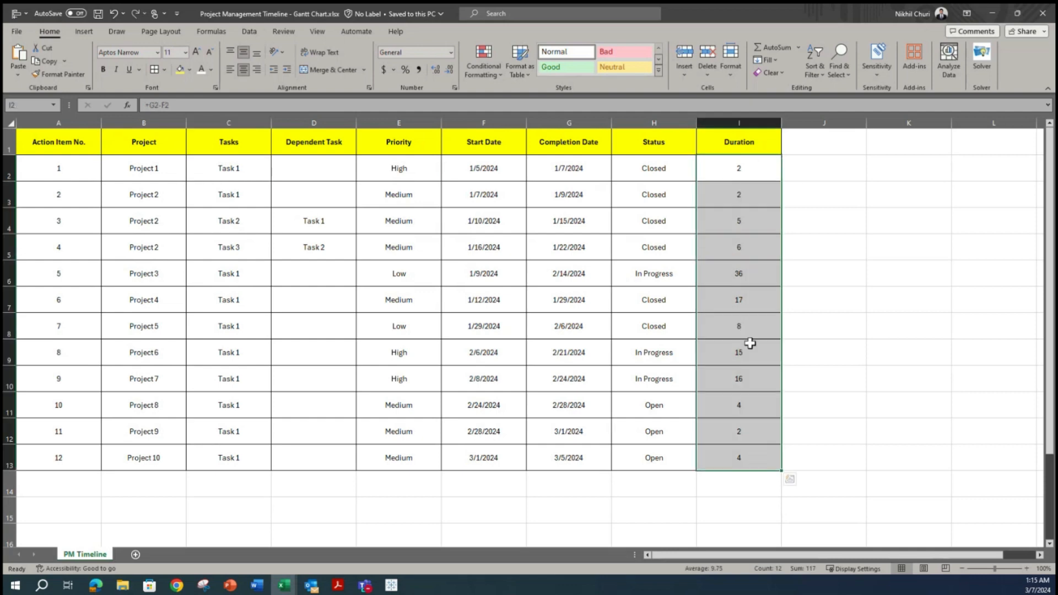
left_click(751, 344)
left_click(755, 458)
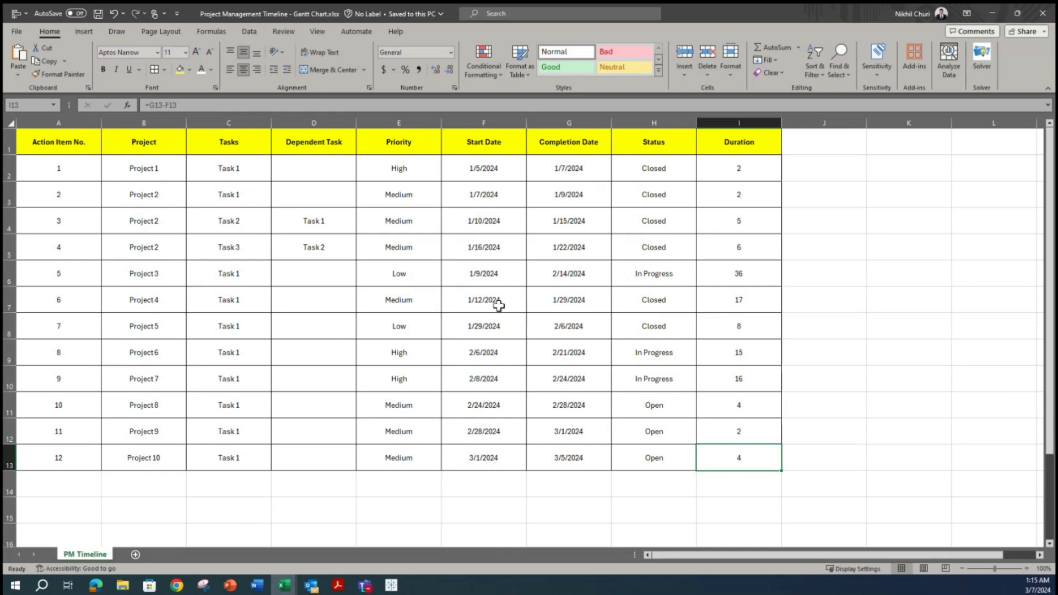
- Check the sheet below the last record, Project 10, for further data and return to the header row
scroll(63, 407, "down", 1)
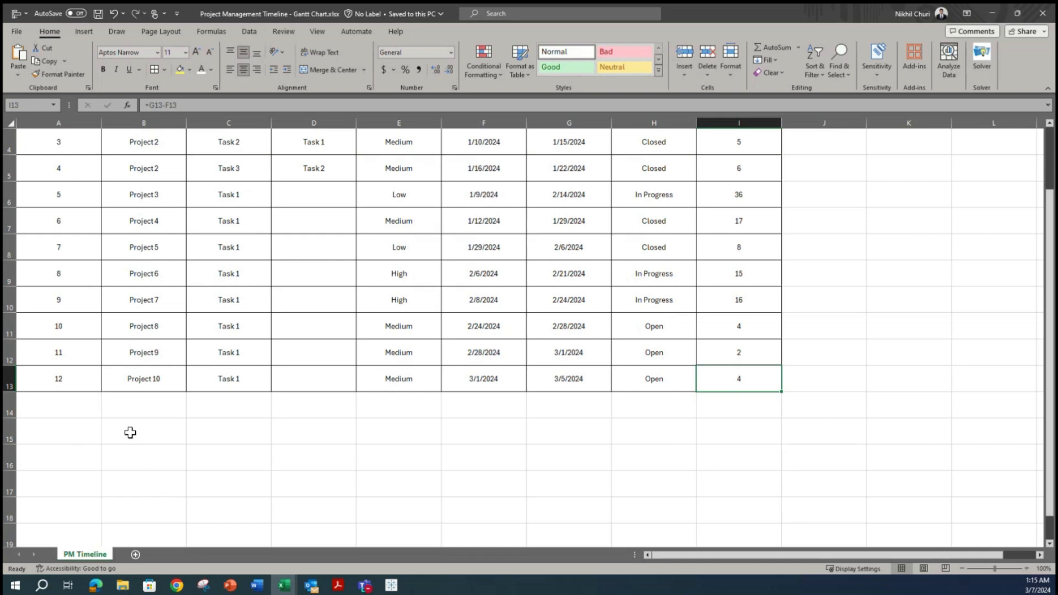
left_click(144, 386)
scroll(174, 444, "down", 3)
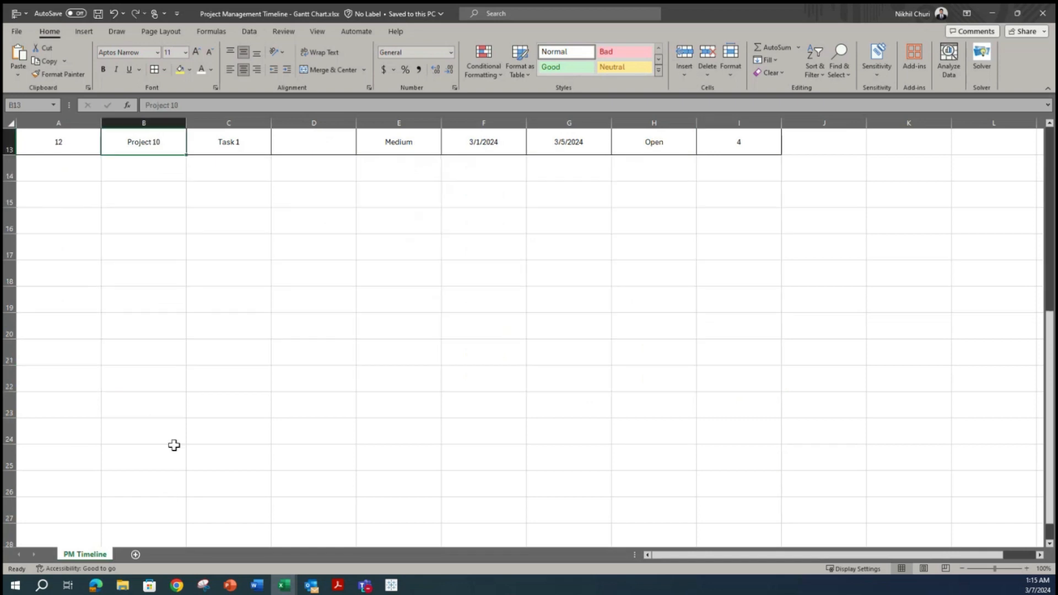
scroll(173, 445, "down", 15)
scroll(176, 448, "up", 19)
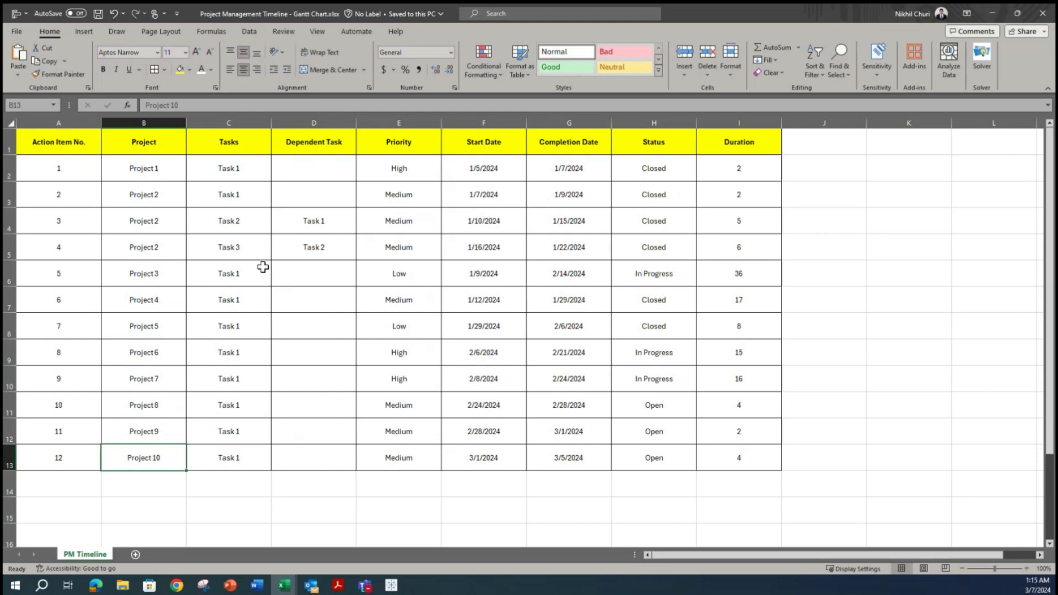
- Go through the fields of the first records from Tasks to Status, and inspect how Duration derives from the two dates
left_click(253, 176)
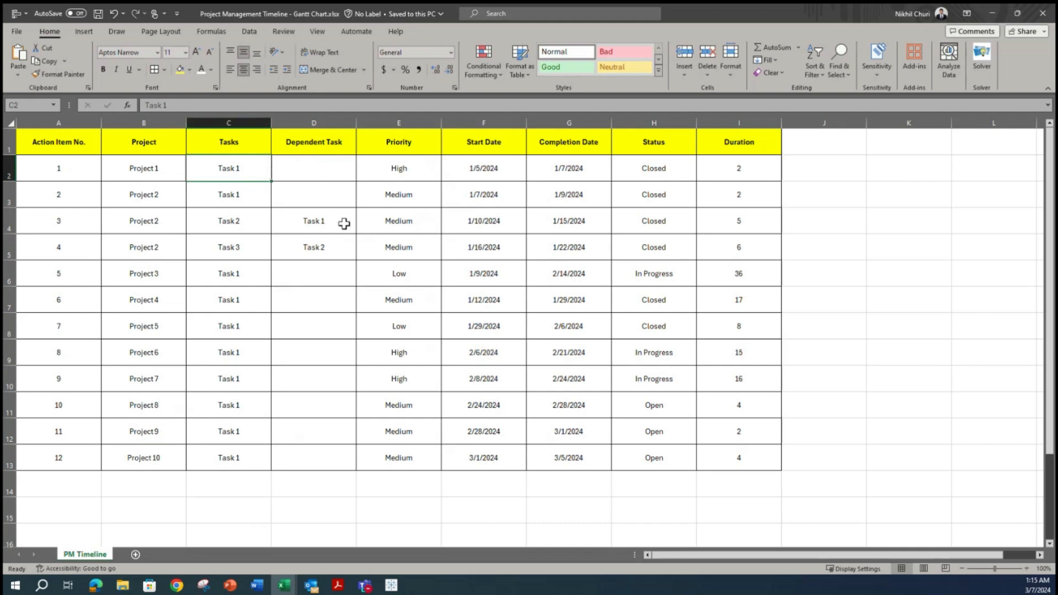
left_click(395, 163)
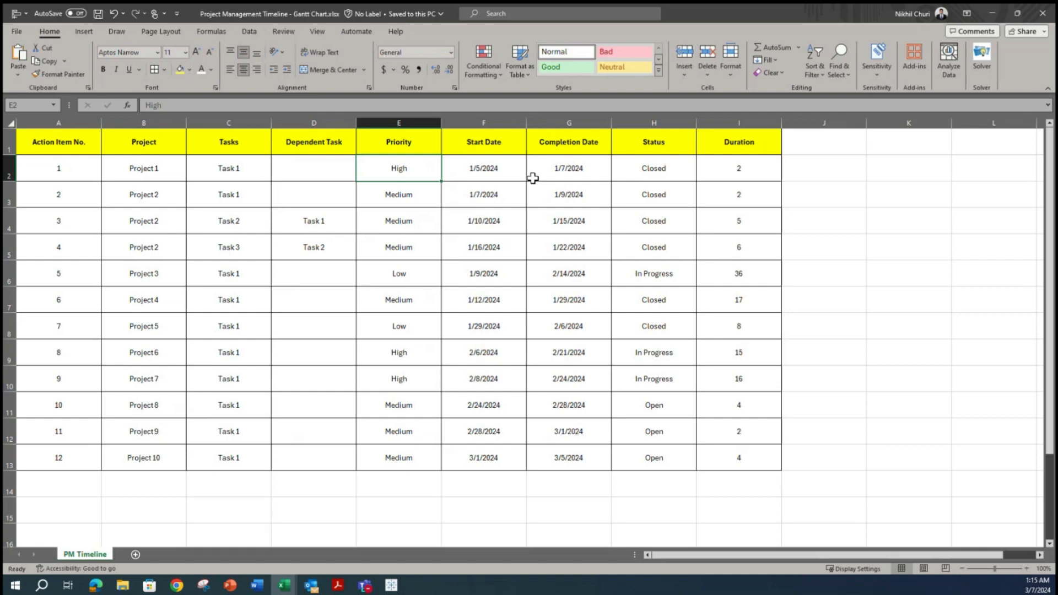
left_click(499, 163)
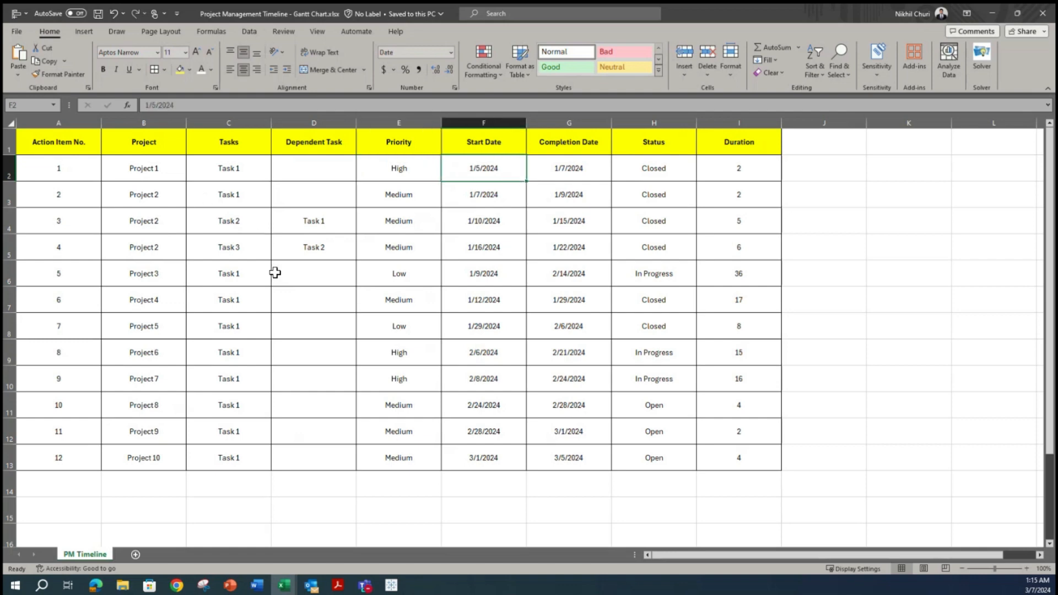
left_click(598, 174)
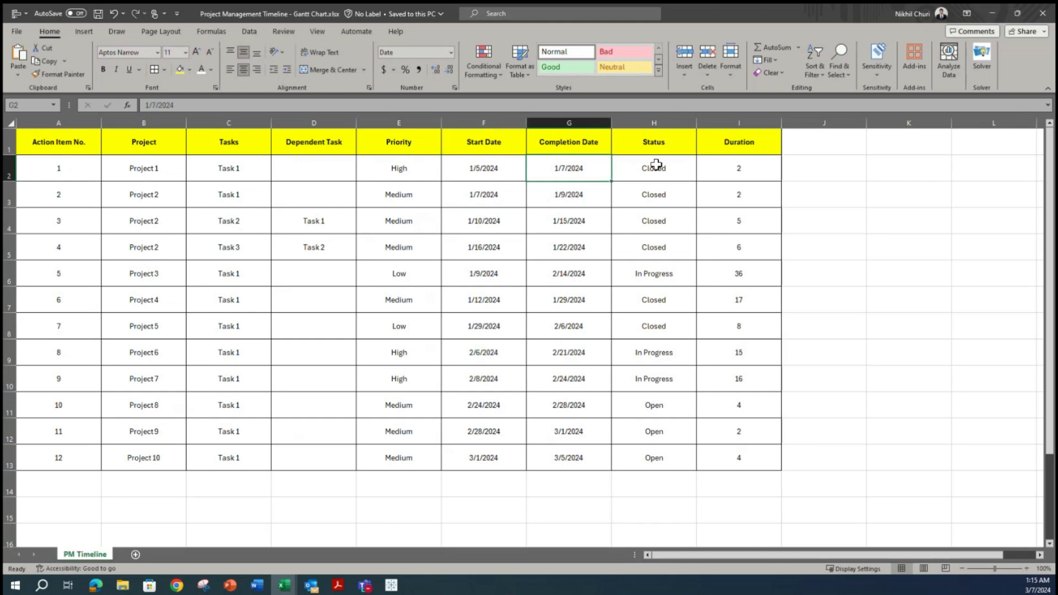
left_click_drag(665, 171, 685, 243)
left_click_drag(755, 165, 751, 239)
left_click(762, 224)
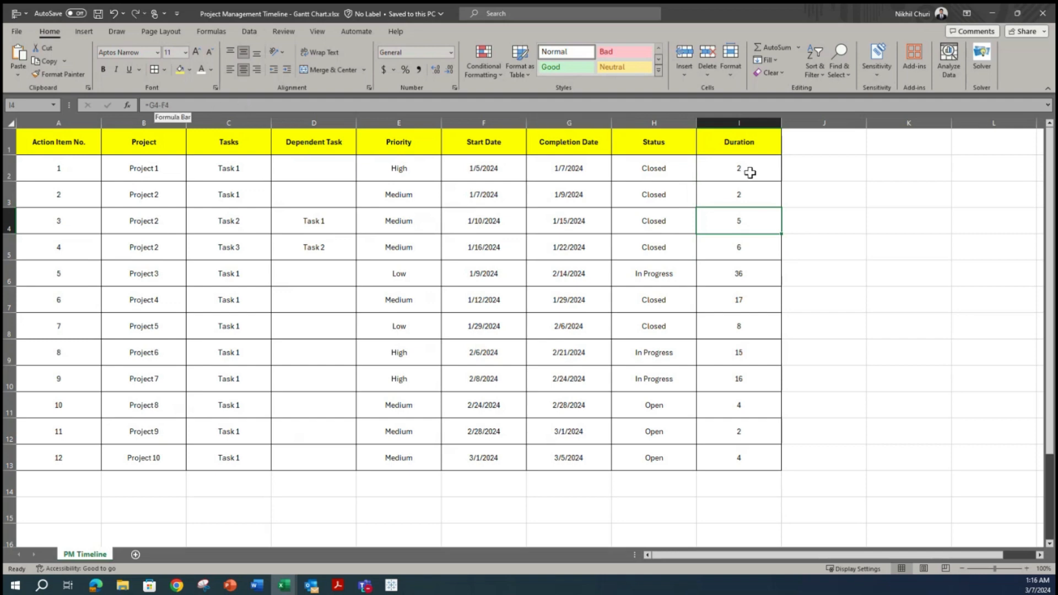
left_click(767, 176)
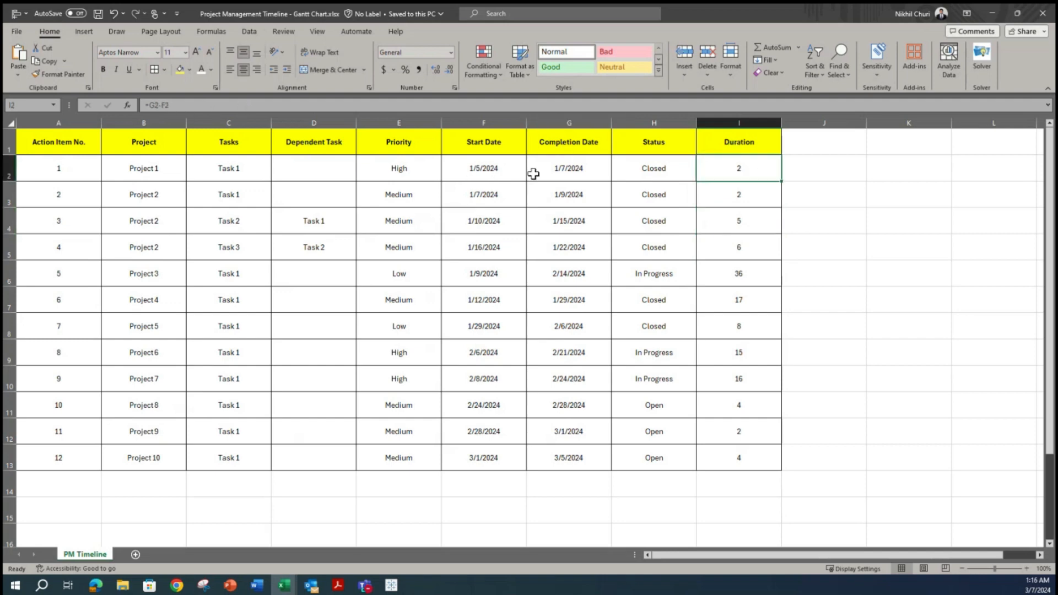
left_click(488, 165)
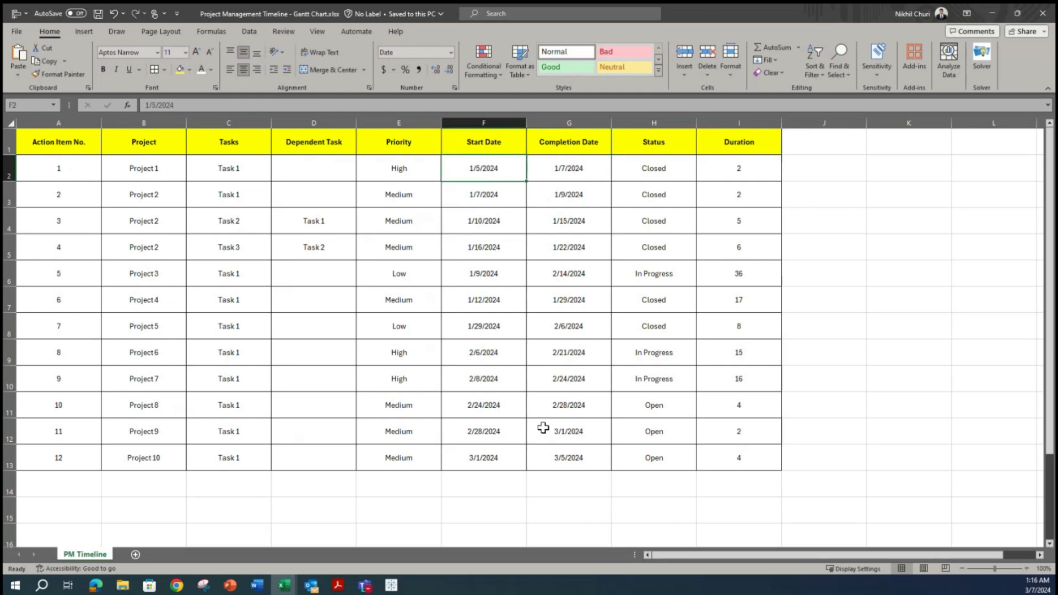
scroll(508, 401, "down", 6)
scroll(525, 372, "up", 6)
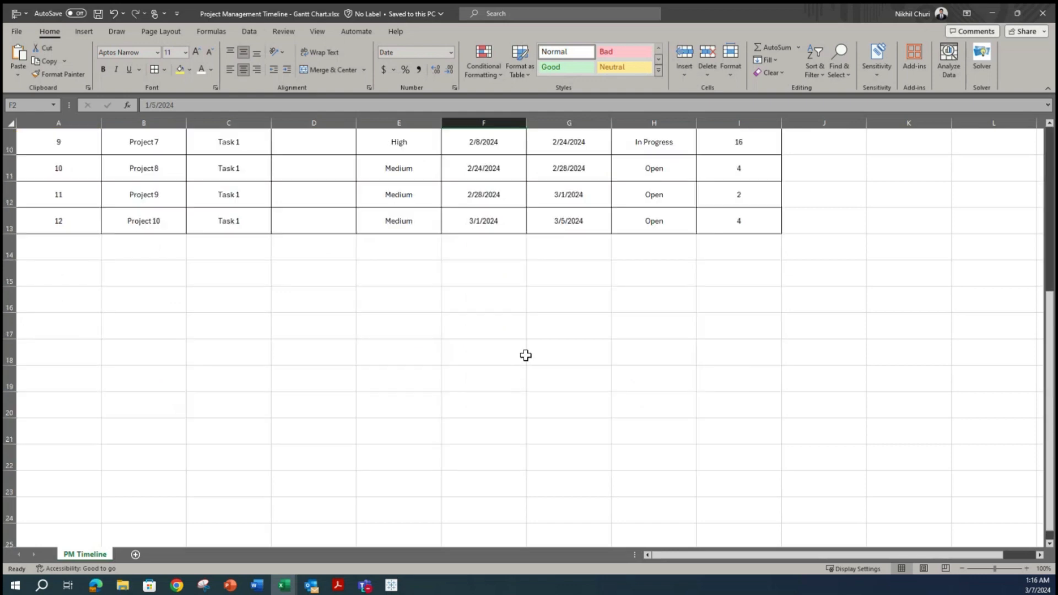
left_click(432, 324)
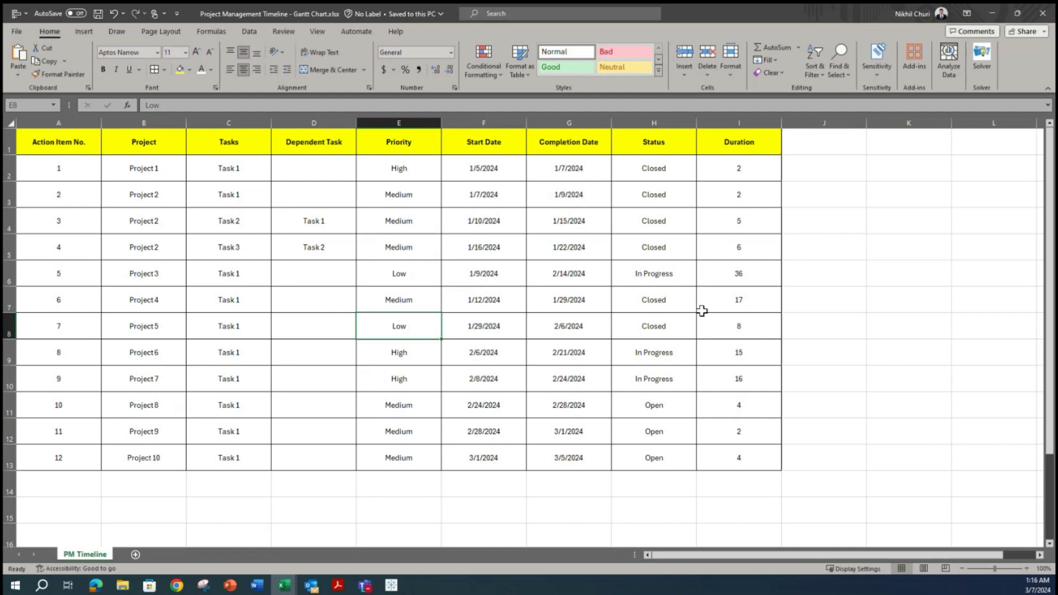
- Switch to the Tableau Gantt chart dashboard for a look and return to the Project Management Timeline workbook in Excel
left_click(992, 19)
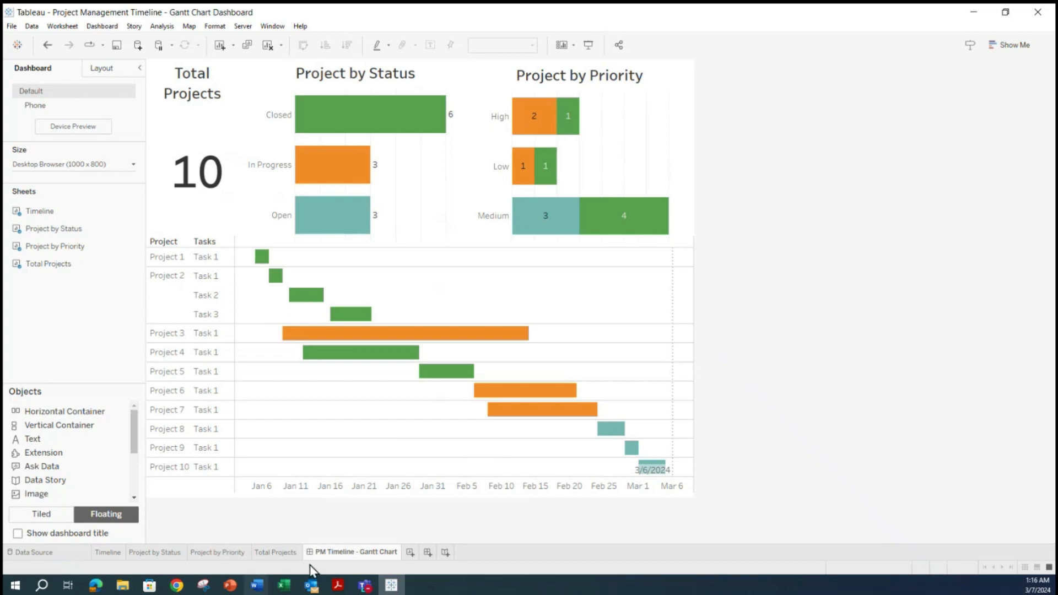
mouse_move(284, 585)
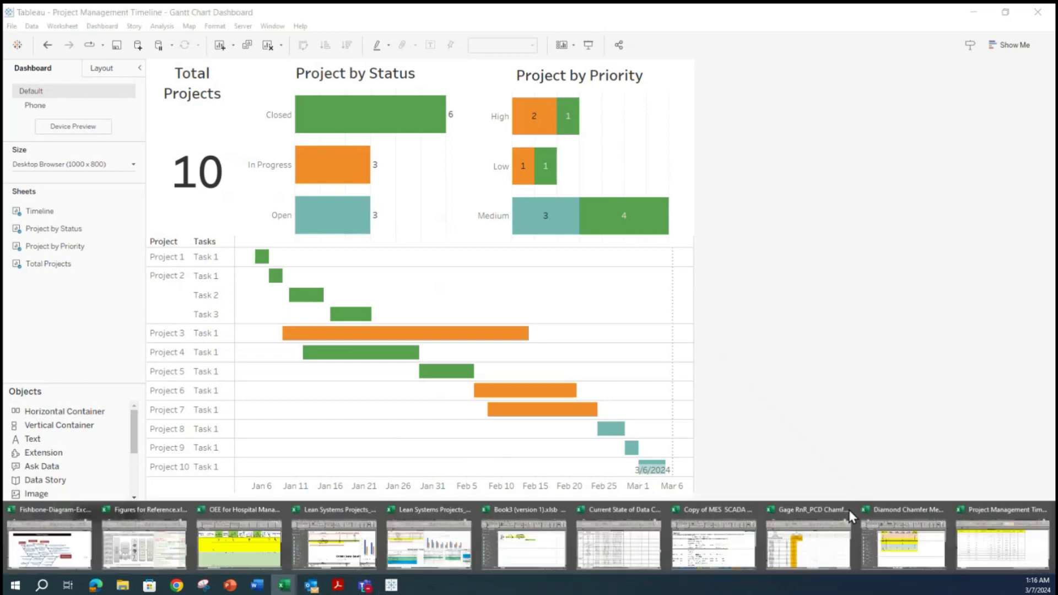
left_click(994, 558)
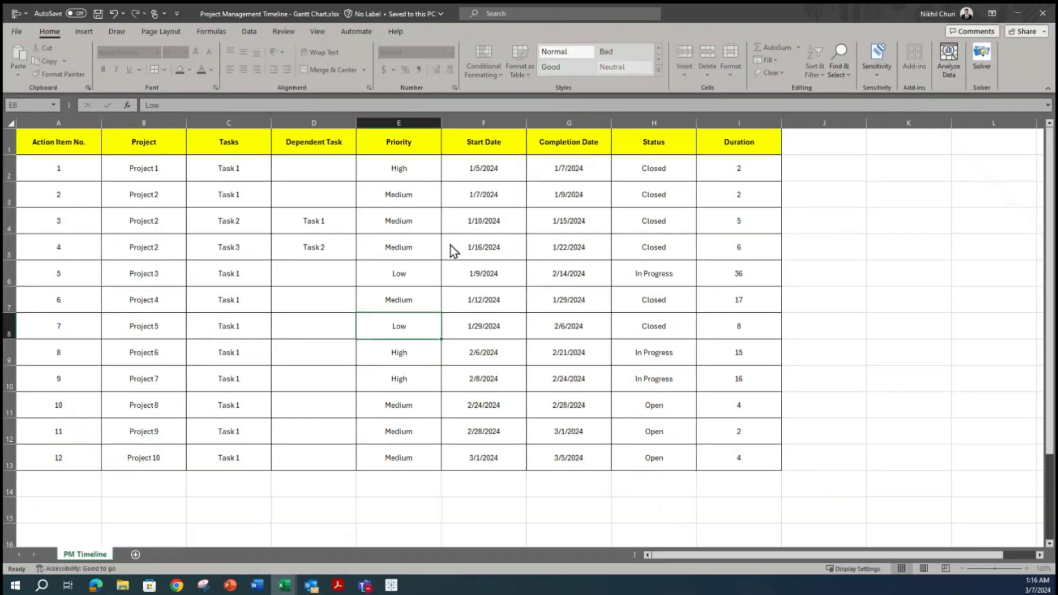
- Switch from the Excel timeline to the LinkedIn results for "project manager data" in Edge and look through the job listings
left_click(553, 295)
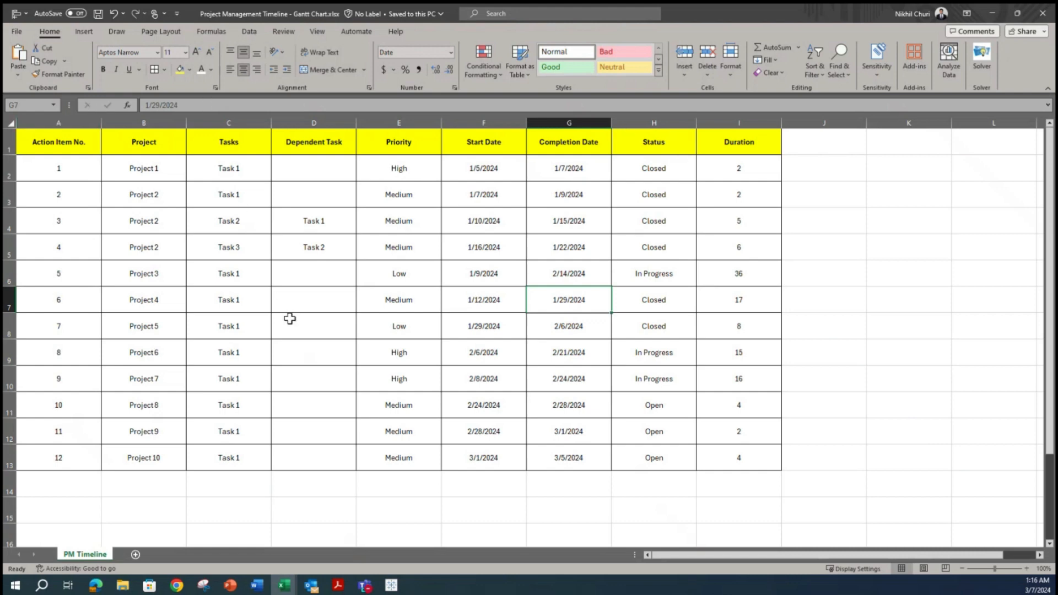
left_click(419, 457)
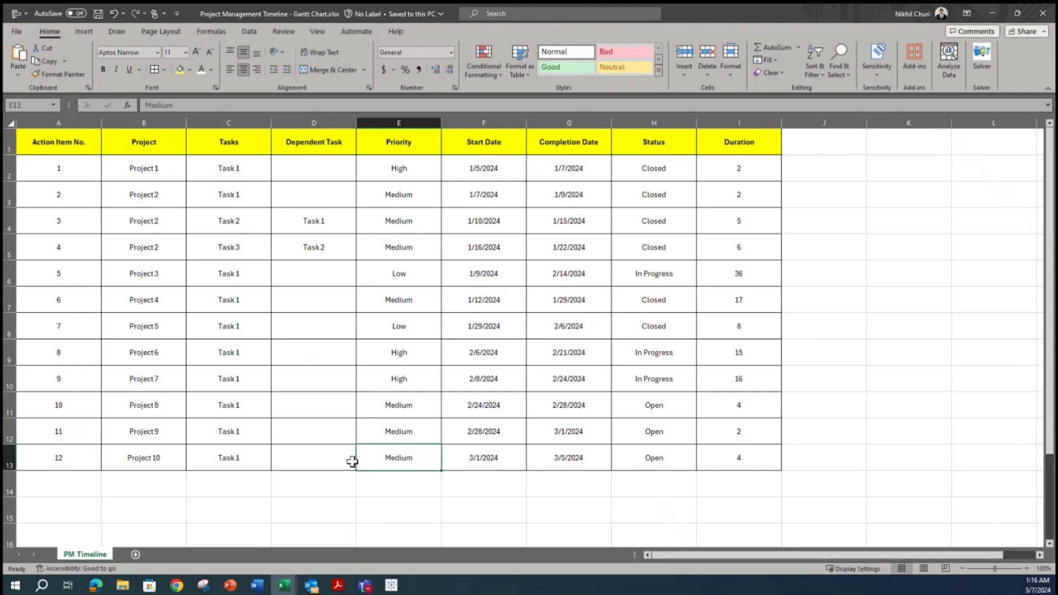
left_click(97, 586)
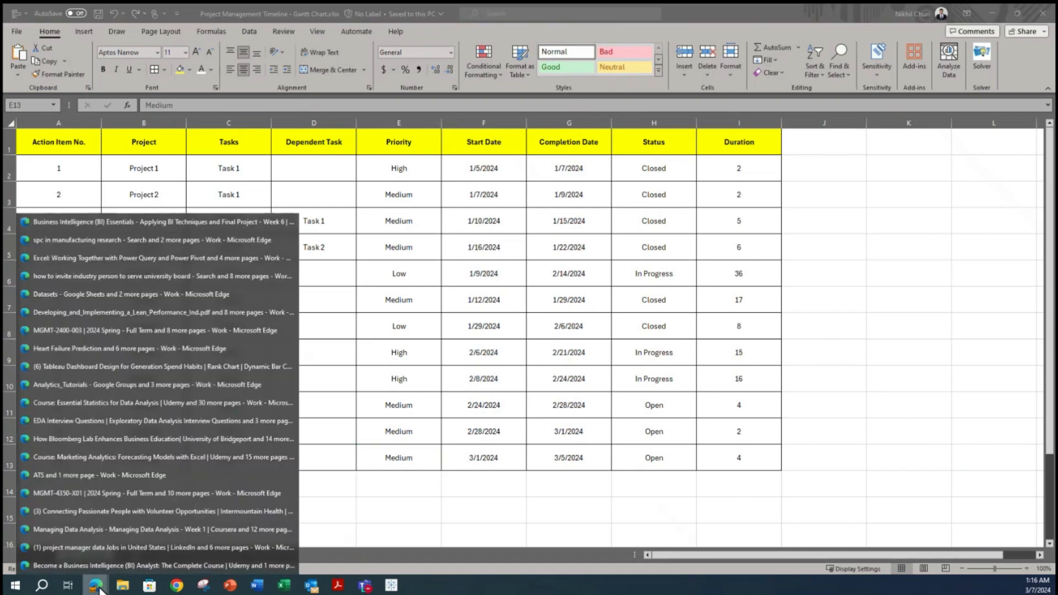
left_click(98, 566)
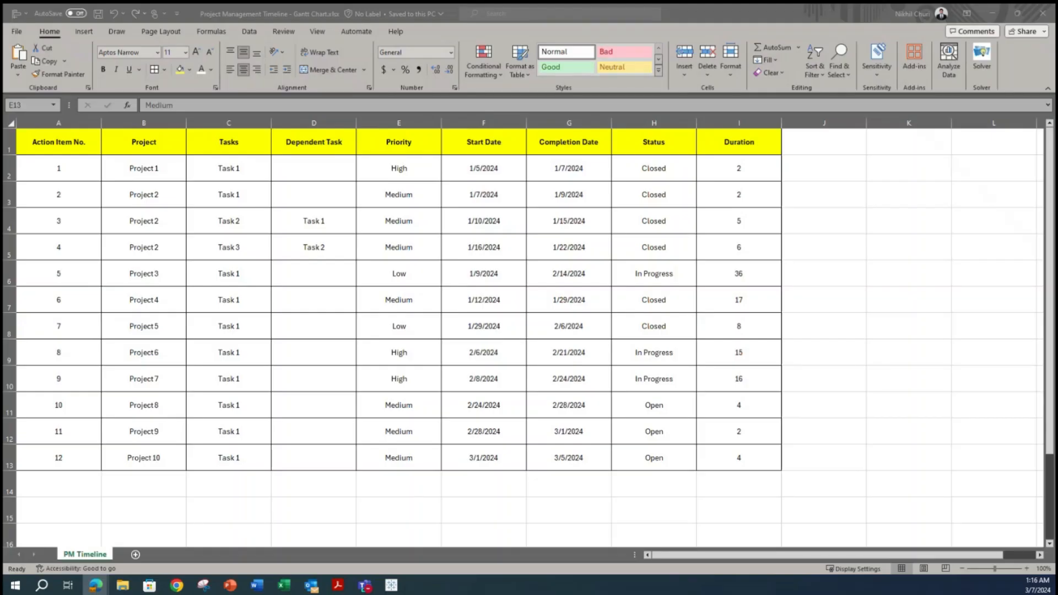
key("alt+Tab")
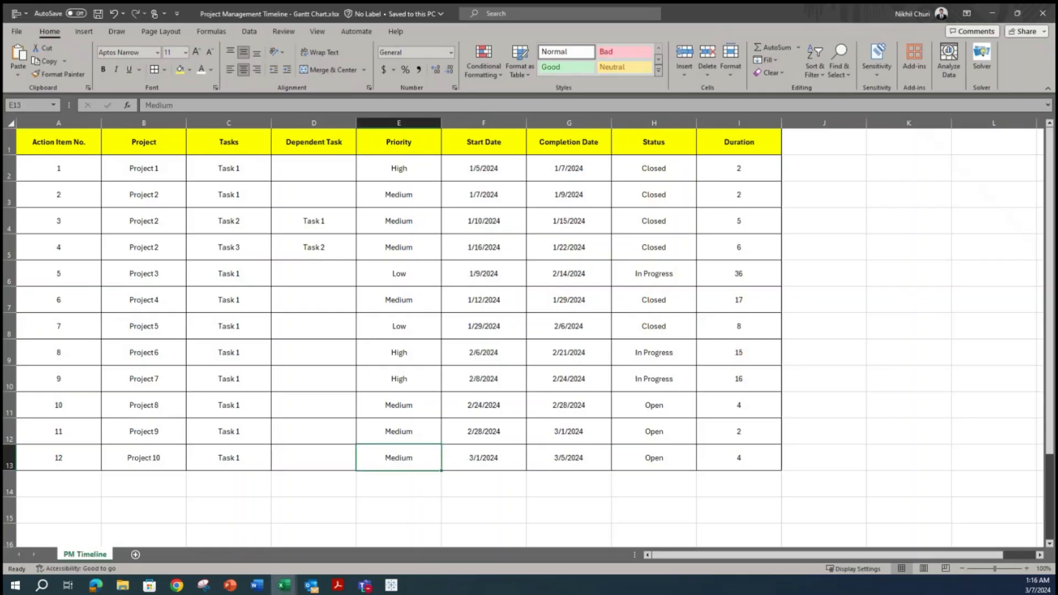
left_click(96, 586)
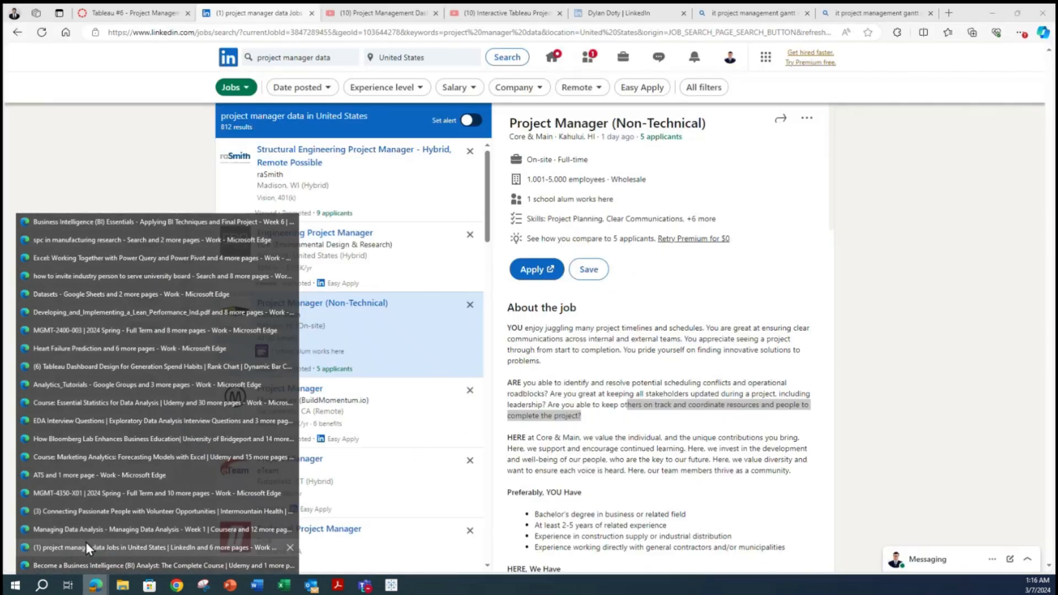
left_click(87, 543)
scroll(355, 232, "down", 10)
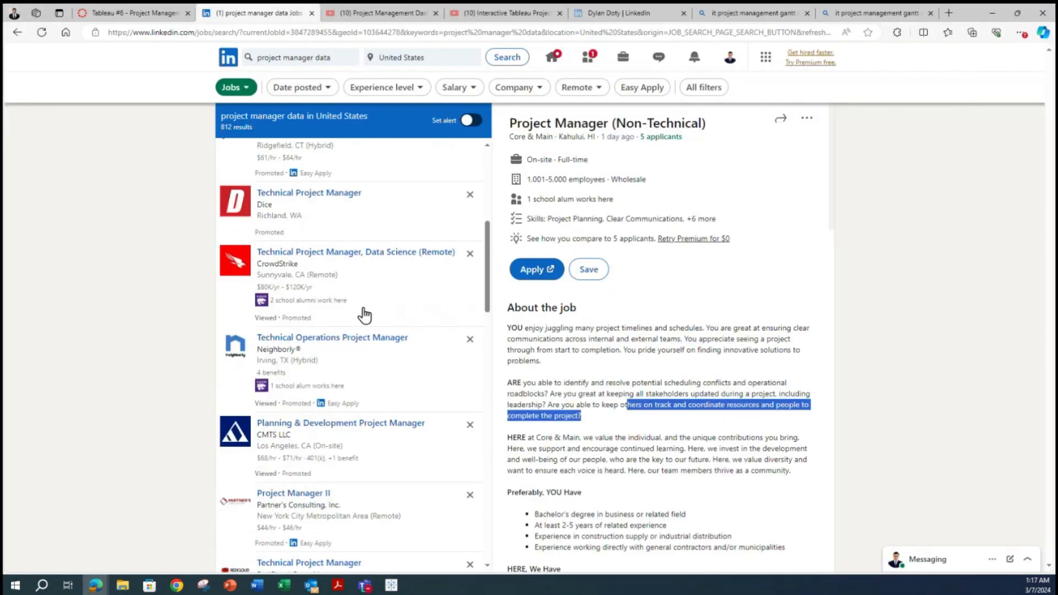
- In the Bing image results for "it project management gantt chart", view the Expert Market template and the Gantt Icon #121670 example
left_click(895, 11)
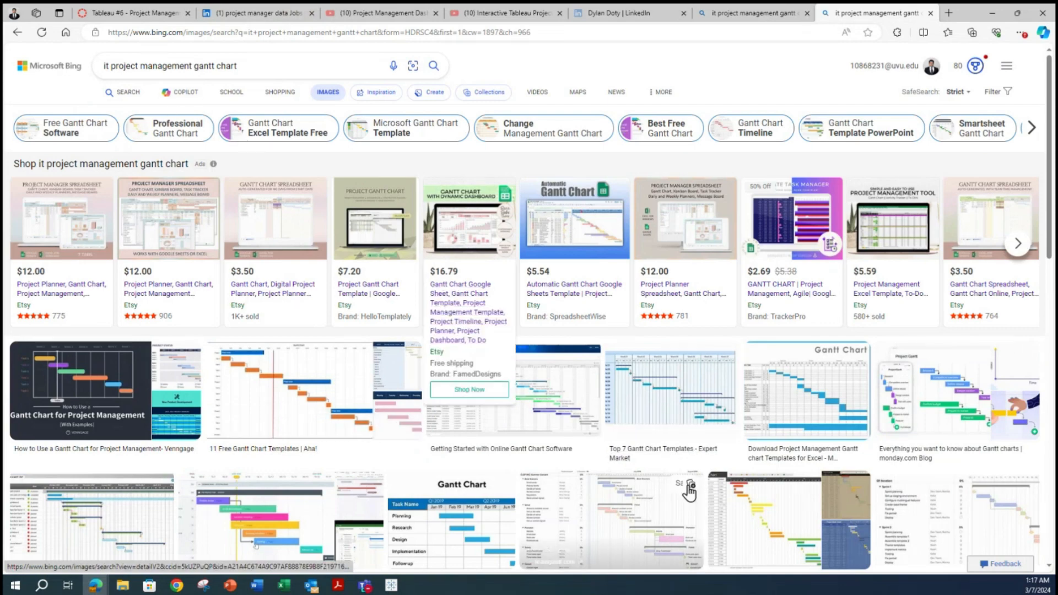
left_click(655, 398)
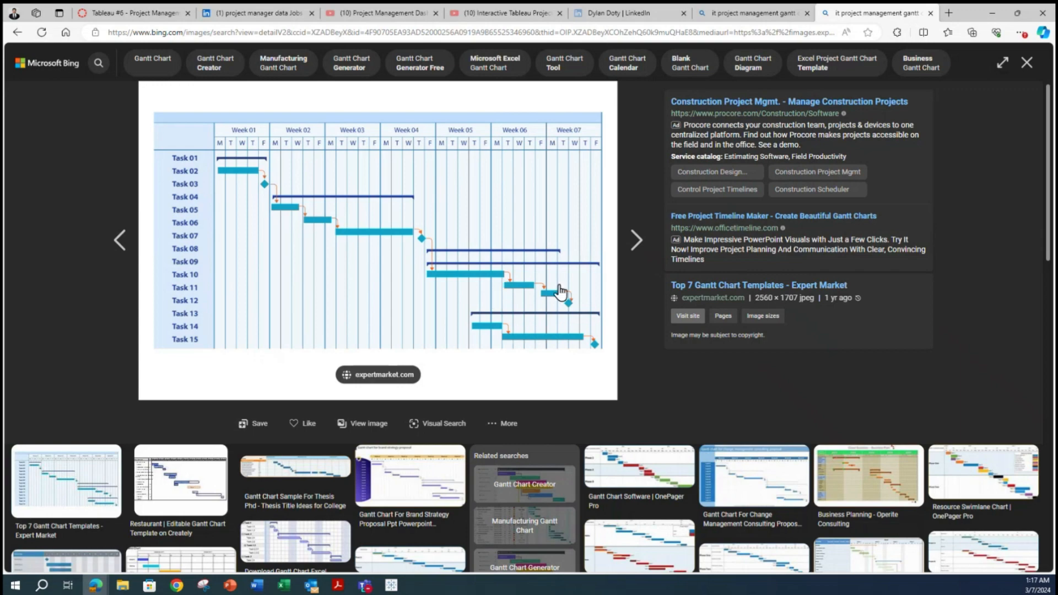
scroll(482, 494, "down", 1)
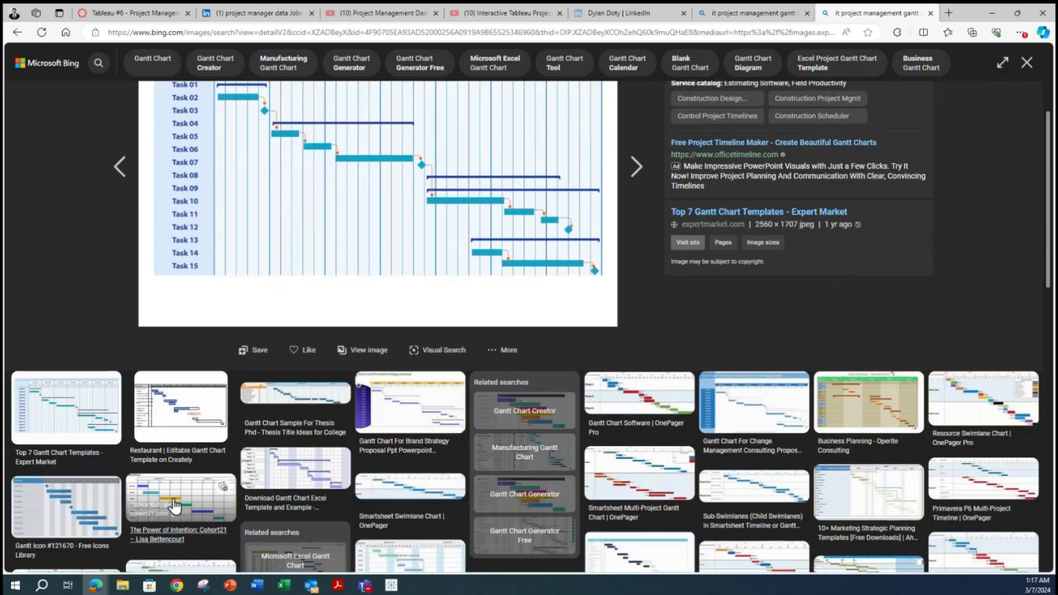
left_click(77, 509)
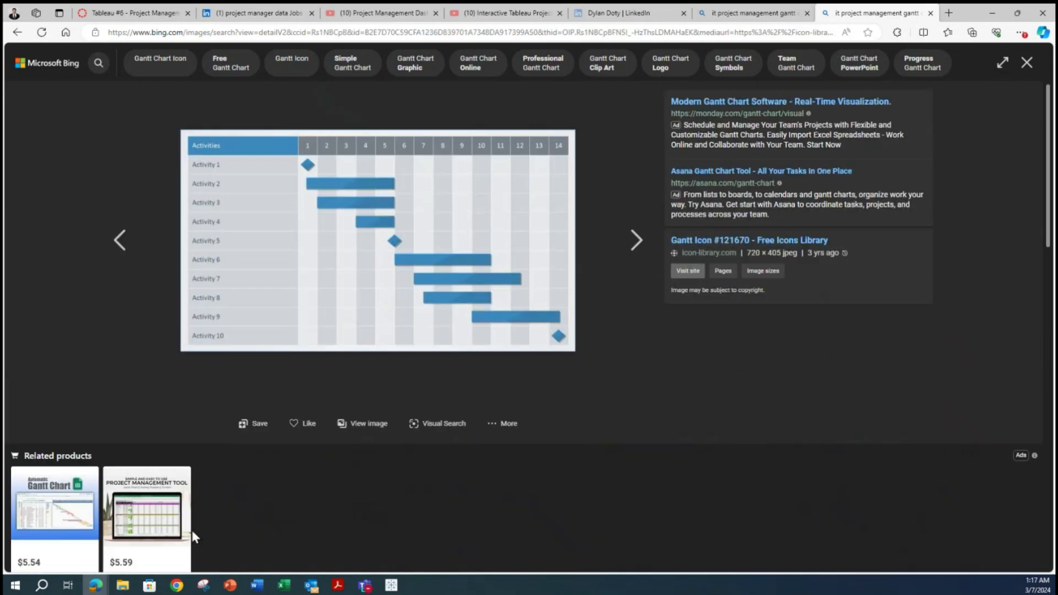
left_click(17, 33)
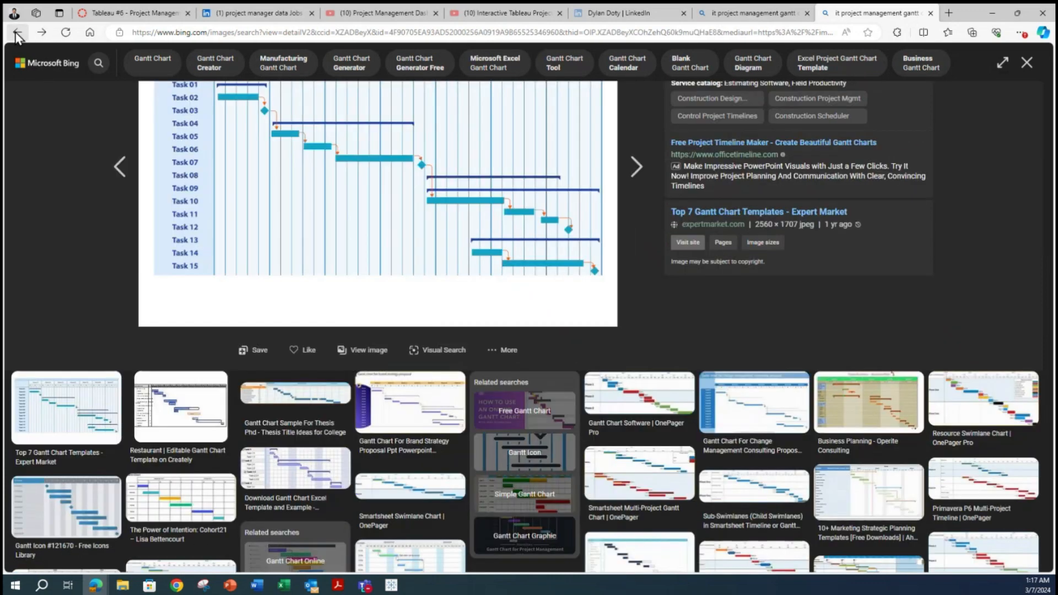
- View the Smartsheet Multi-Project Gantt Chart, load more related images and open the Roadmap of Several Projects chart
left_click(658, 479)
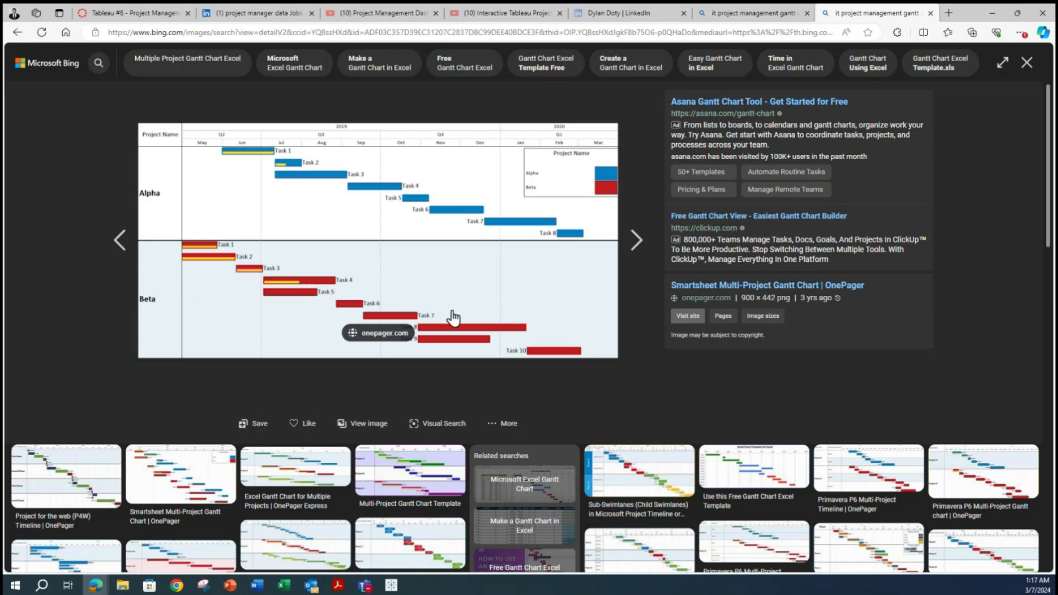
scroll(468, 319, "down", 15)
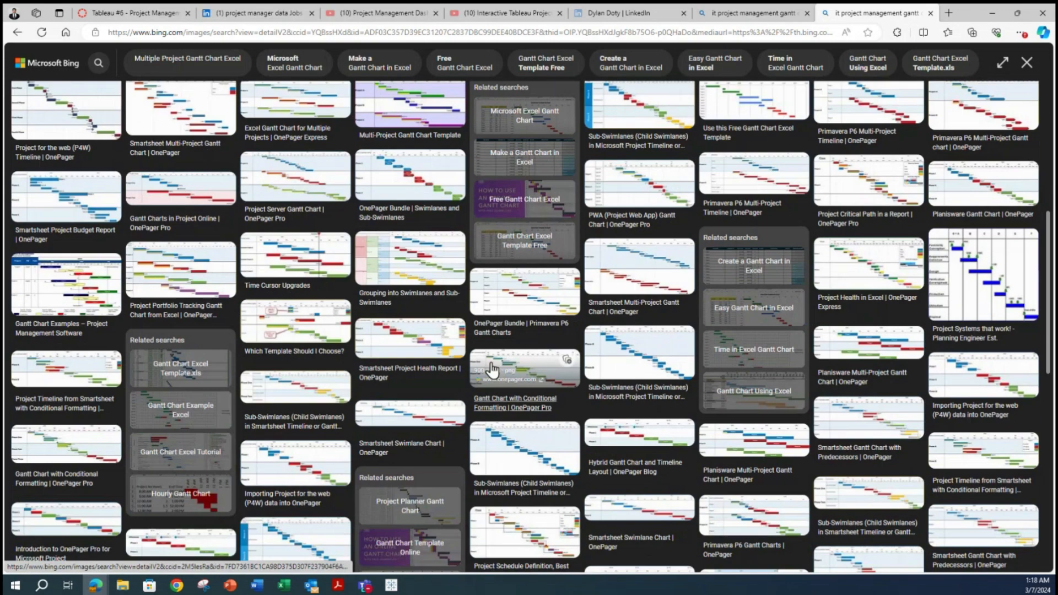
scroll(485, 387, "down", 1)
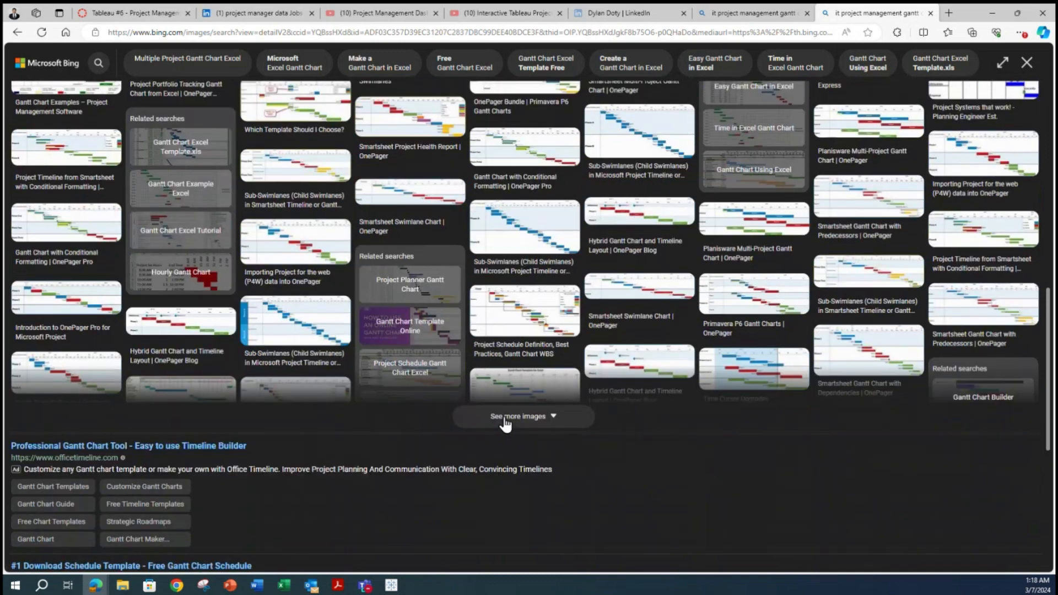
left_click(501, 418)
scroll(58, 395, "down", 2)
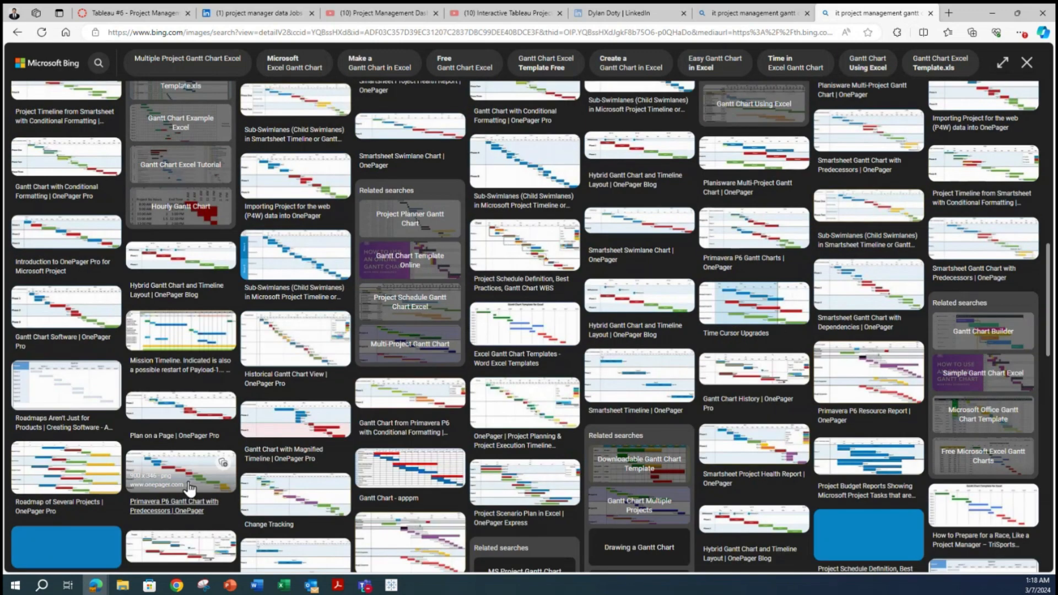
left_click(58, 396)
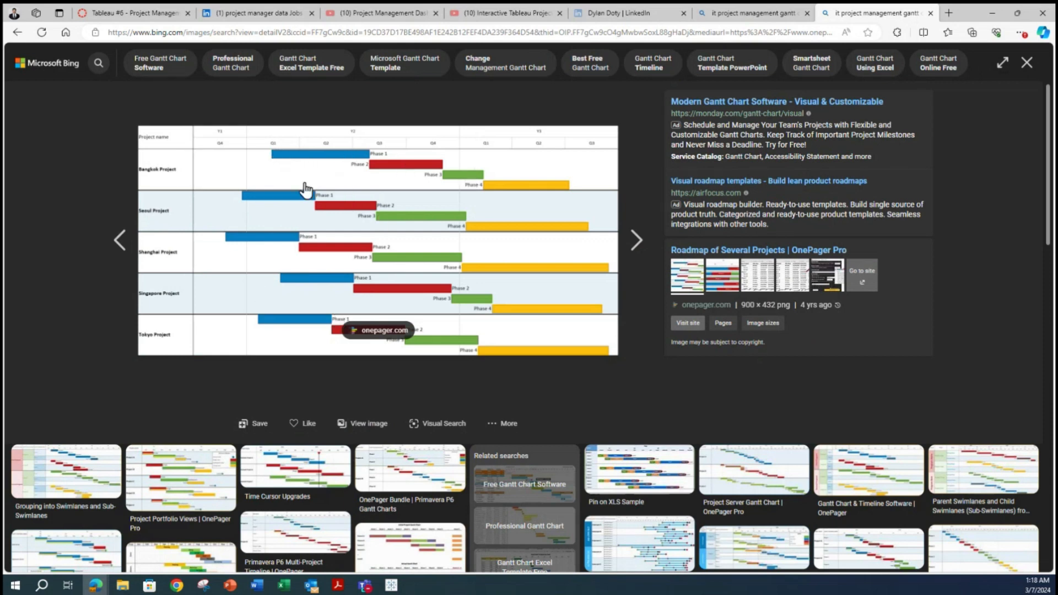
- Switch to the Tableau Gantt chart dashboard, inspect the details of the Project 3 and Project 10 bars, and return to the browser
left_click(391, 585)
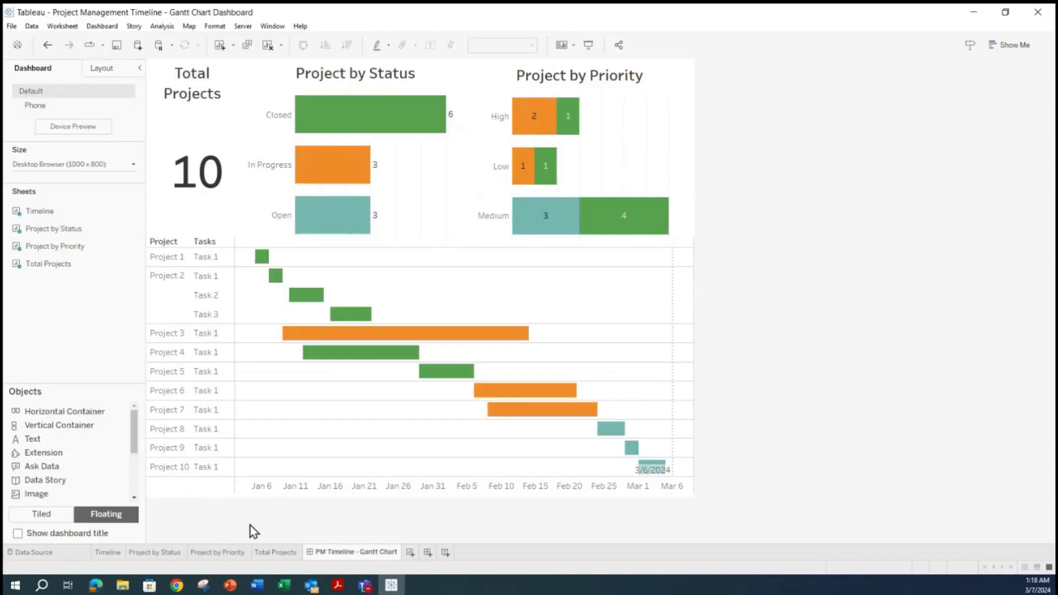
mouse_move(347, 344)
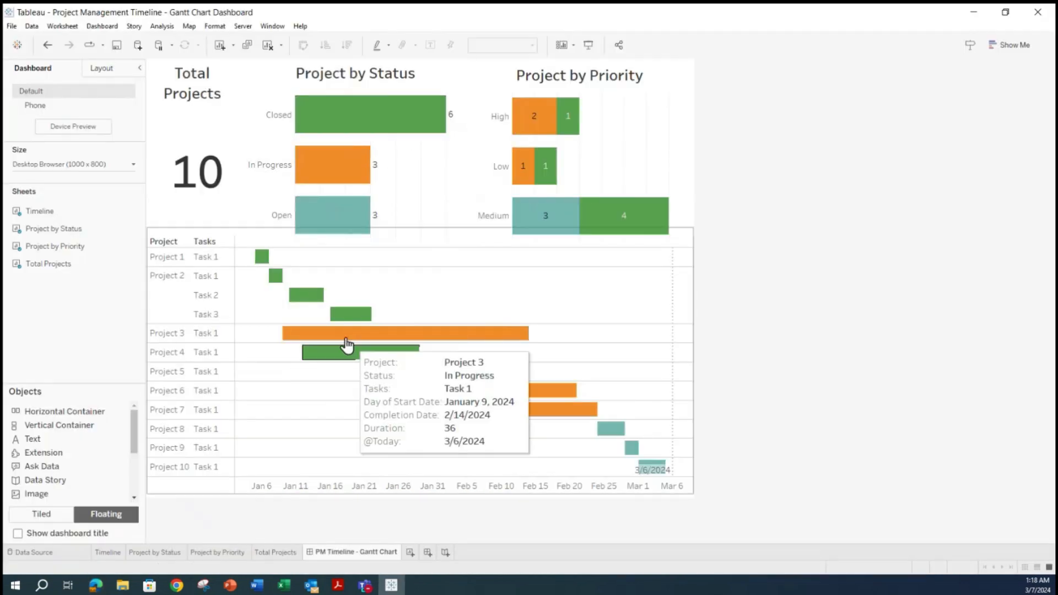
mouse_move(650, 450)
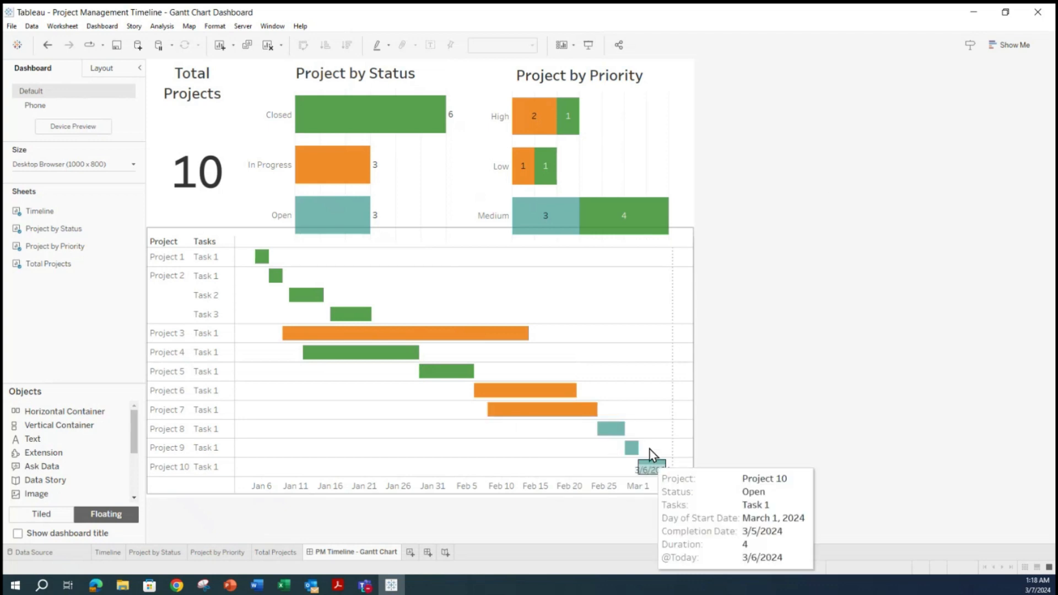
left_click(974, 11)
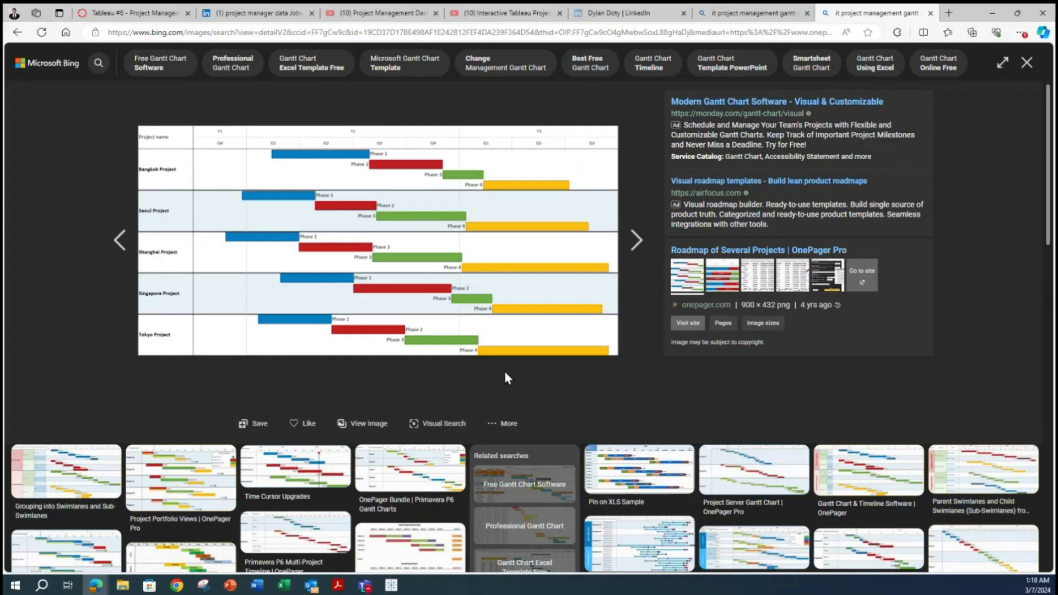
- Revisit the LinkedIn job listings and the Tableau #6 assignment page, and go back to the Project Management Timeline workbook in Excel
left_click(242, 12)
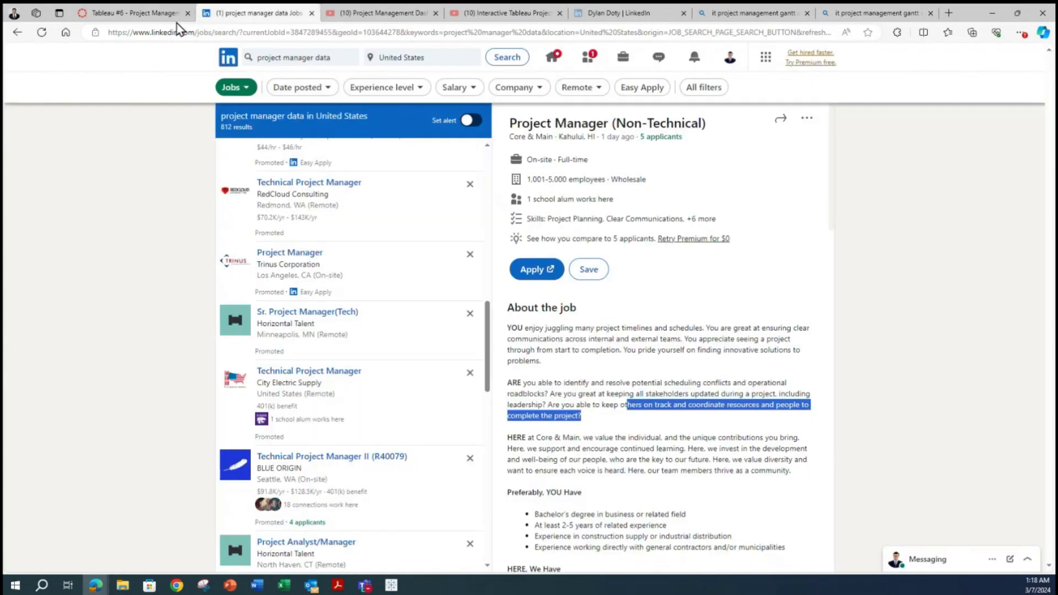
left_click(129, 10)
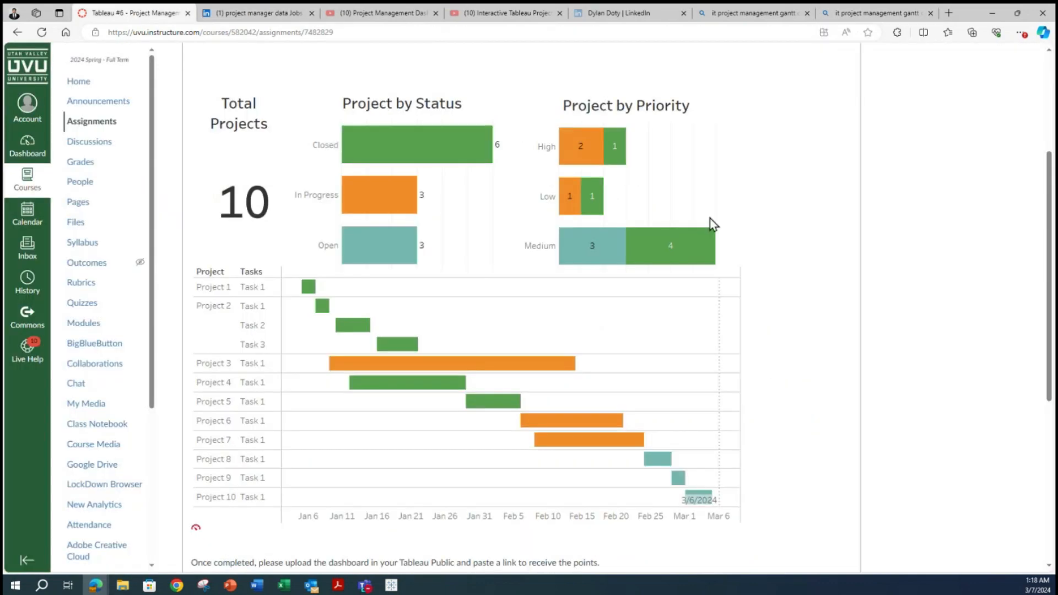
left_click(995, 15)
left_click(554, 337)
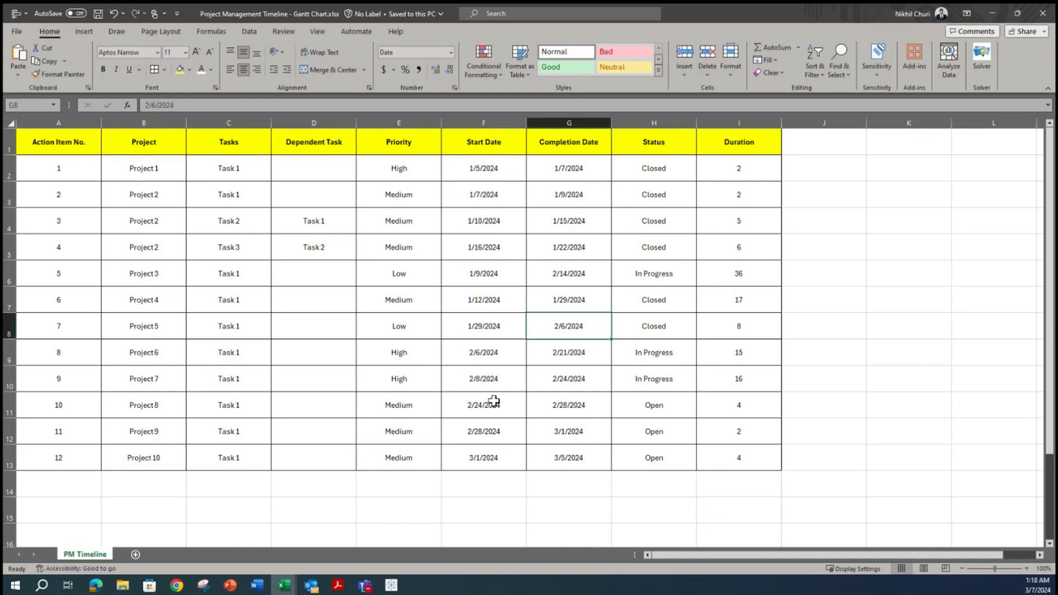
- Switch to Tableau and connect to the Excel file Project Management Timeline - Gantt Chart.xlsx from the Downloads folder
mouse_move(396, 588)
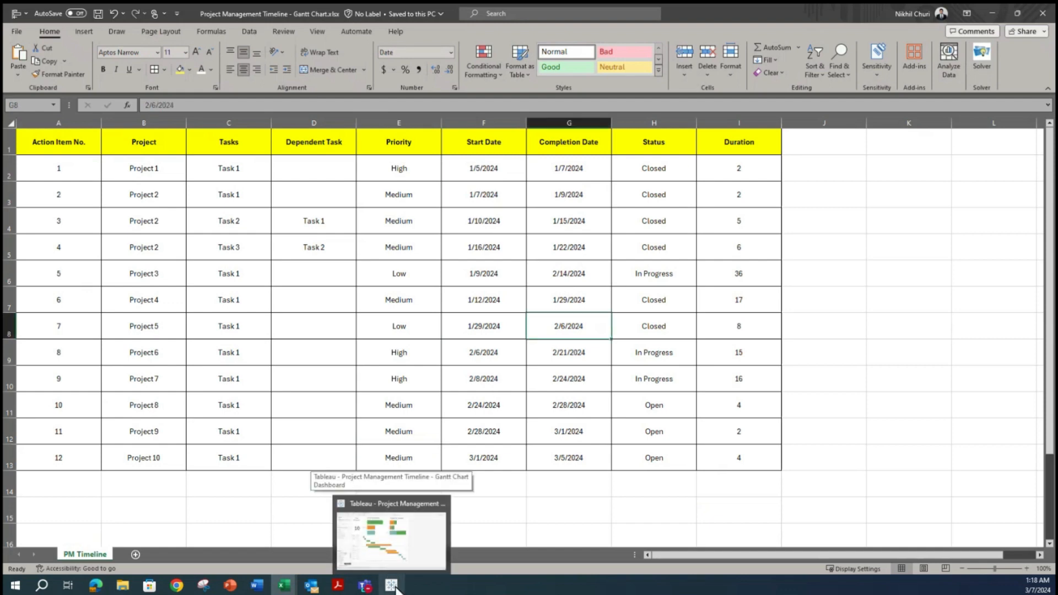
left_click(395, 587)
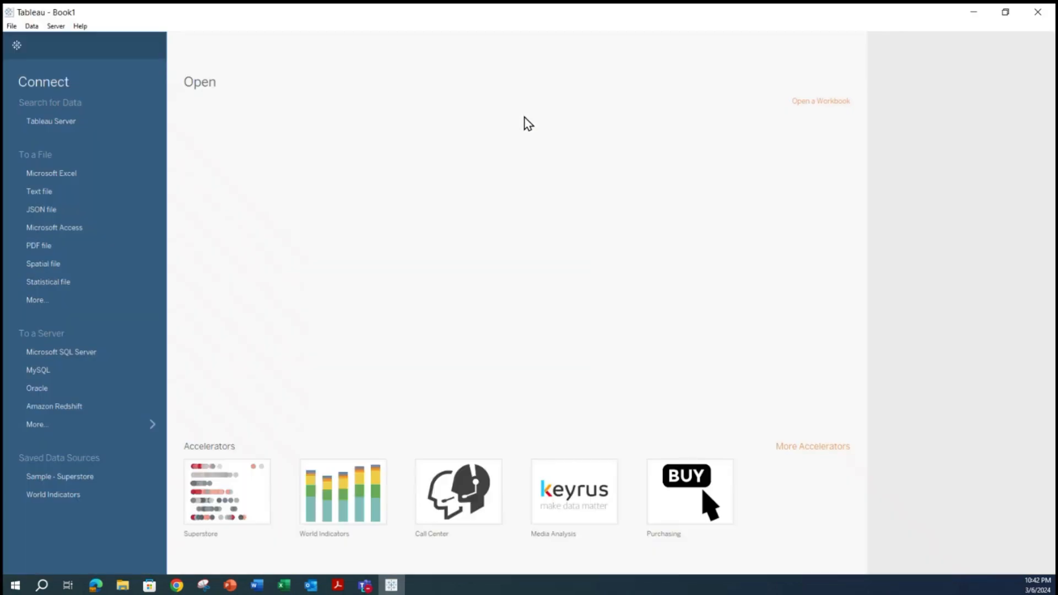
left_click(58, 173)
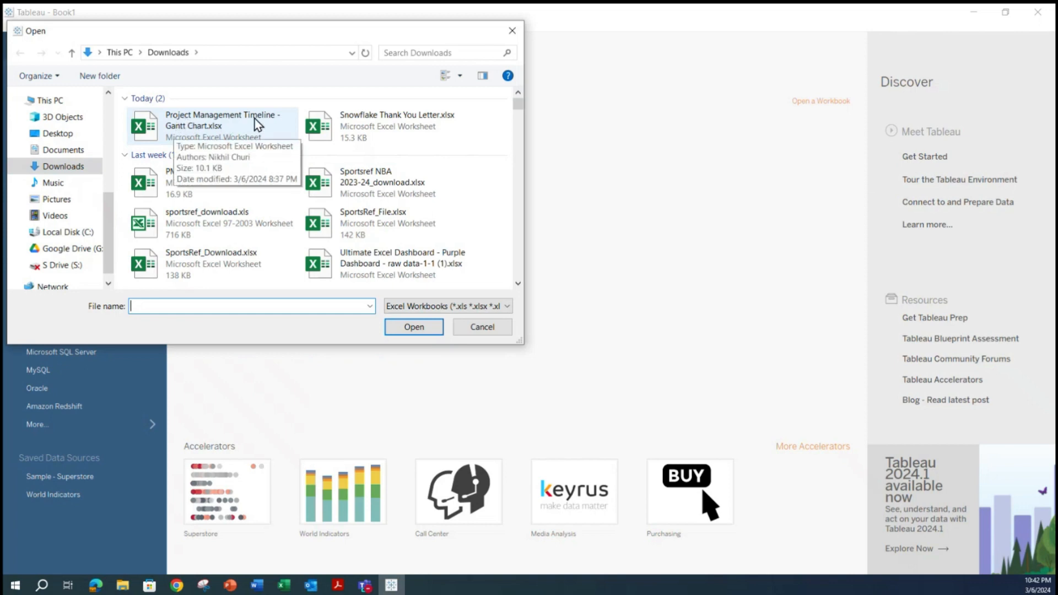
left_click(193, 130)
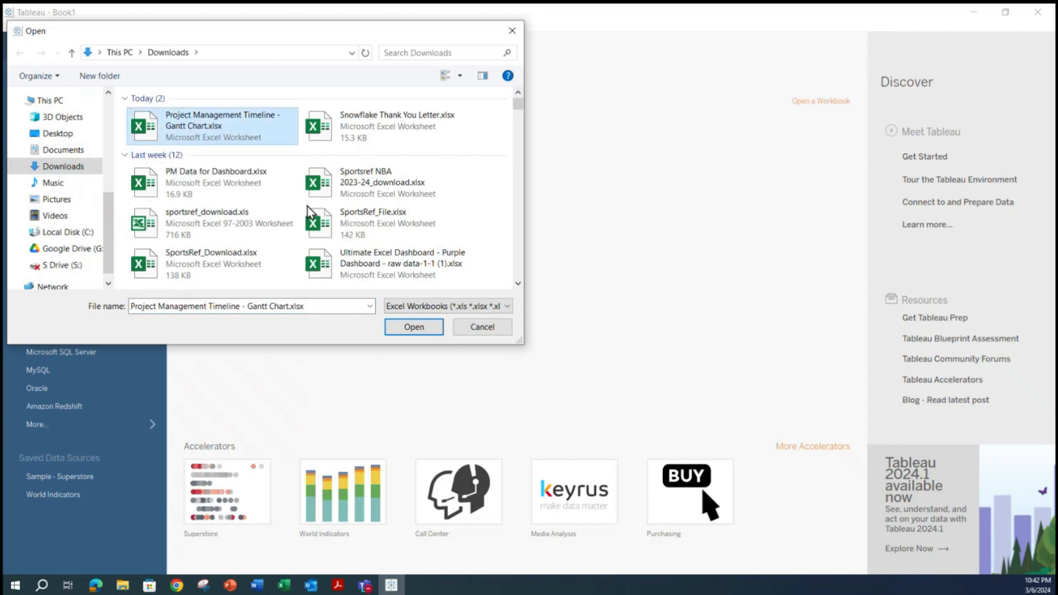
left_click(402, 332)
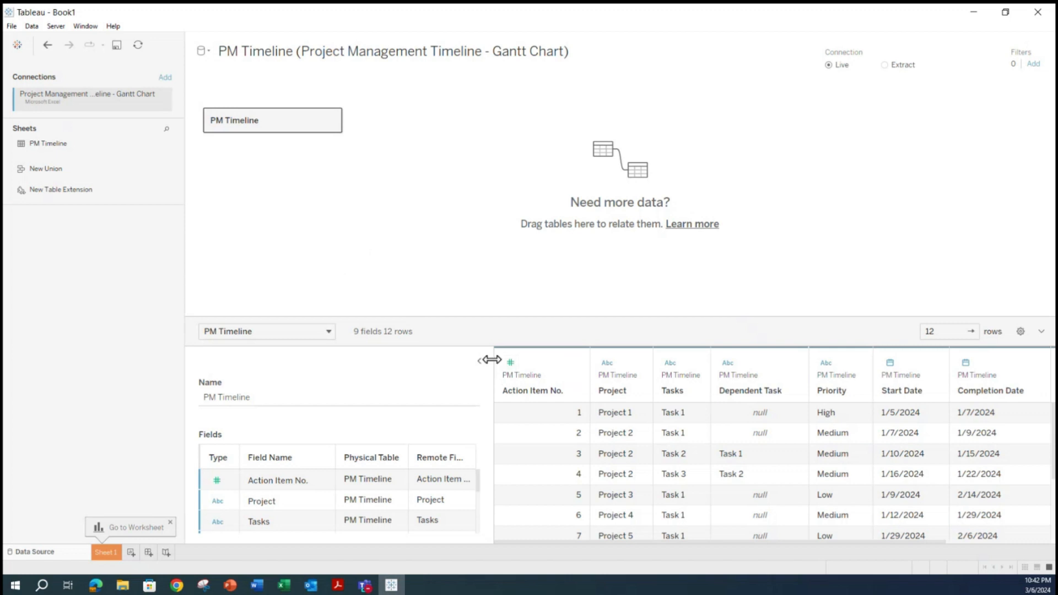
- Collapse the table details beside the PM Timeline preview and enlarge the data grid to fit all its rows and columns
left_click_drag(492, 360, 286, 366)
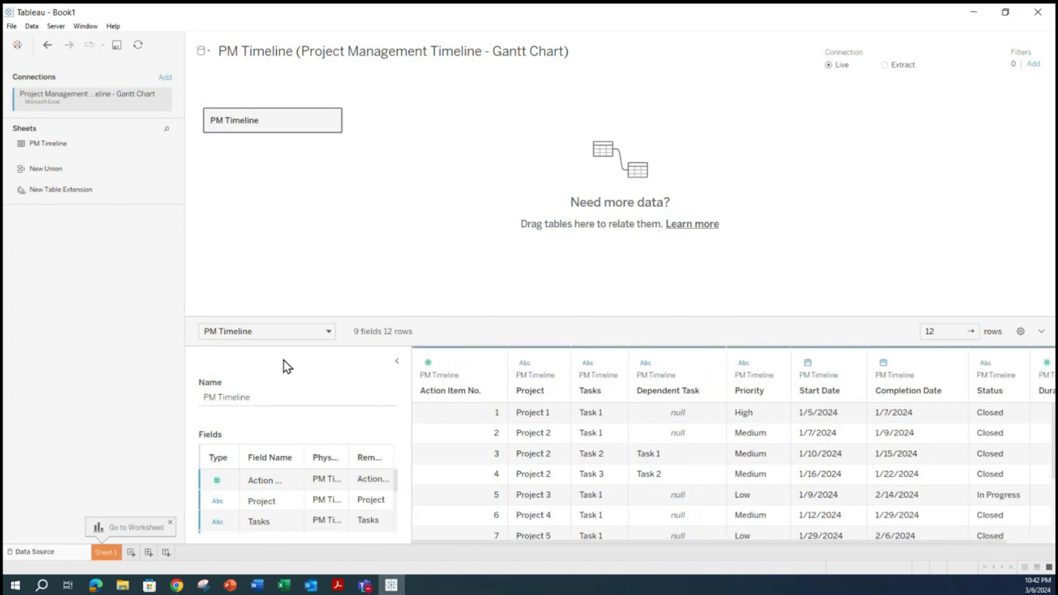
left_click(395, 360)
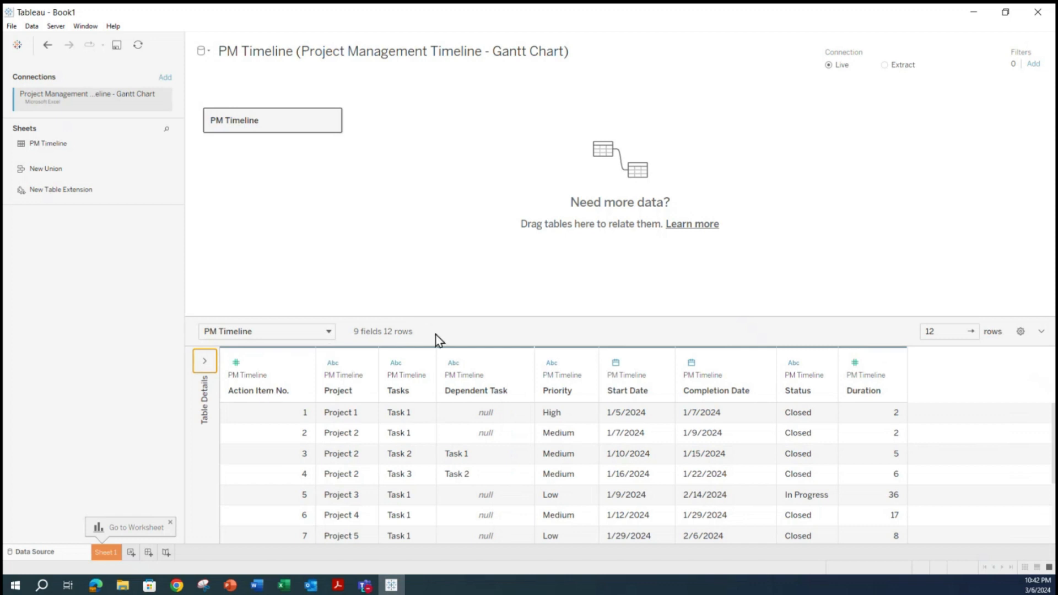
left_click_drag(464, 319, 458, 189)
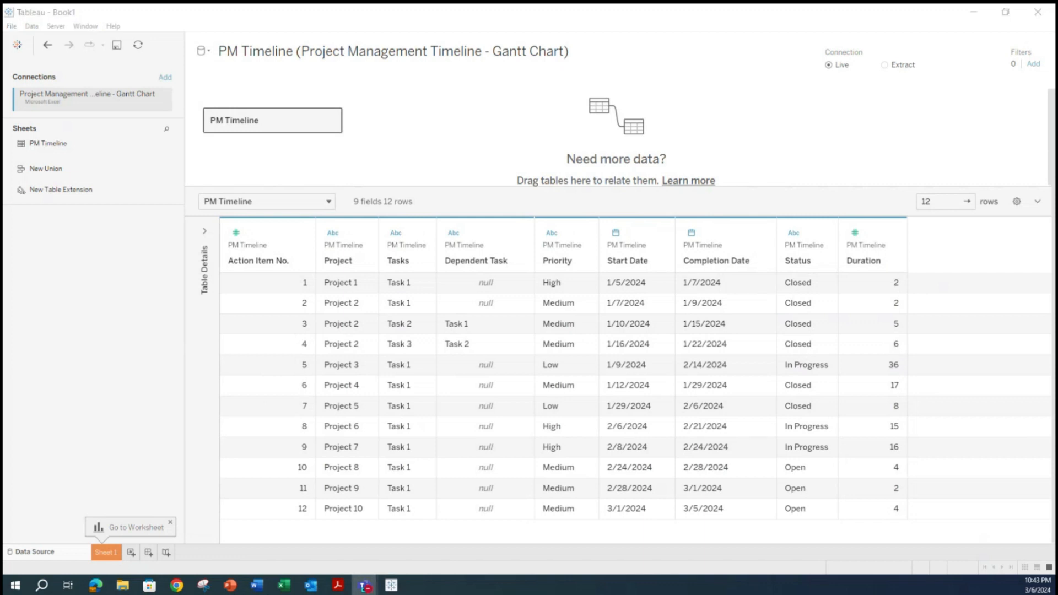
- On Sheet 1, place the Project field on Rows and the Start Date field on Columns
left_click(103, 554)
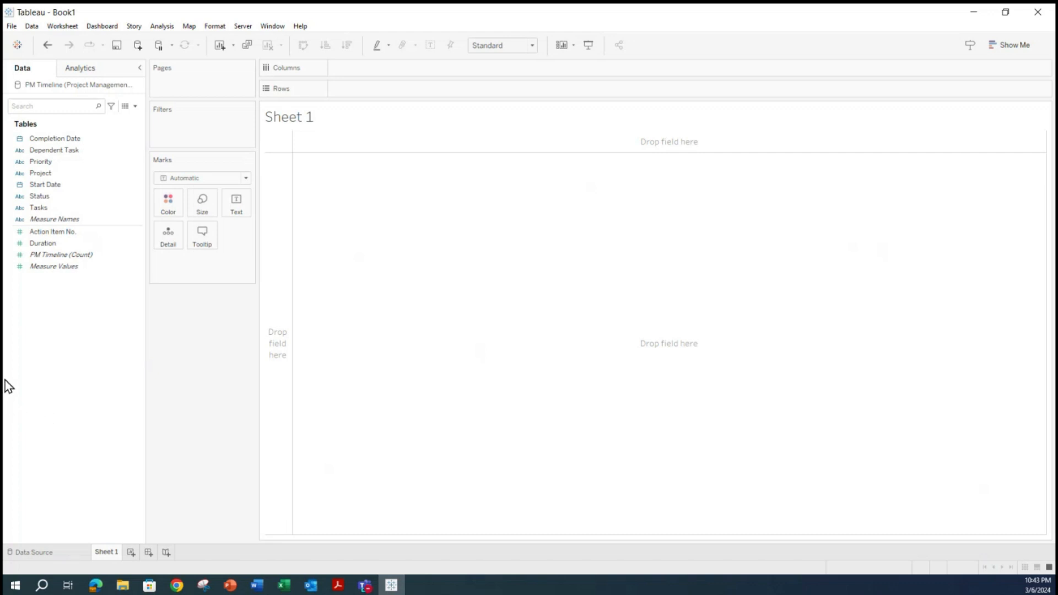
left_click(41, 173)
left_click_drag(44, 174, 352, 90)
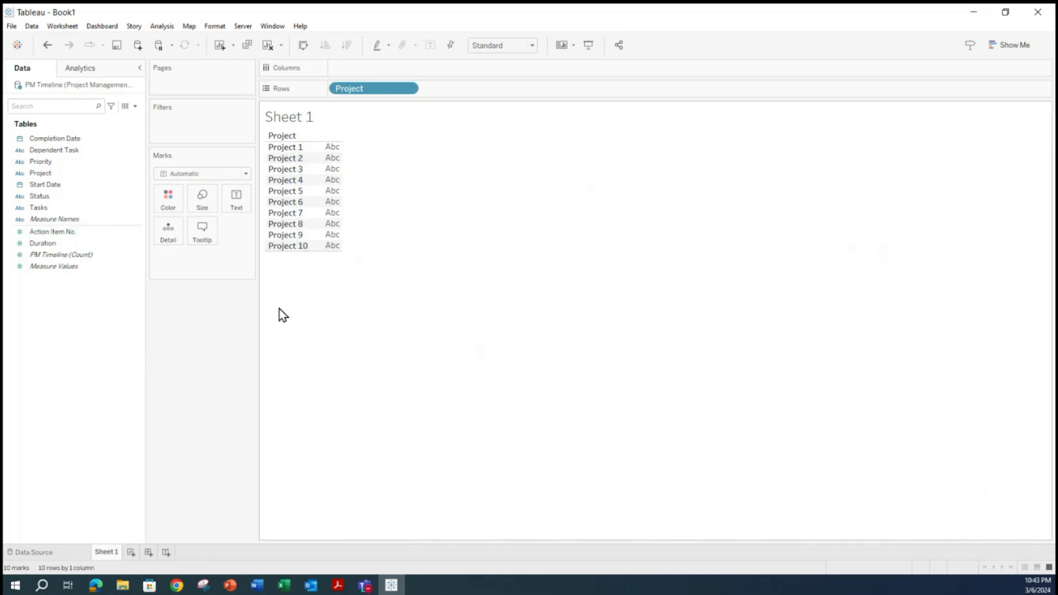
left_click(34, 185)
left_click_drag(42, 190, 352, 71)
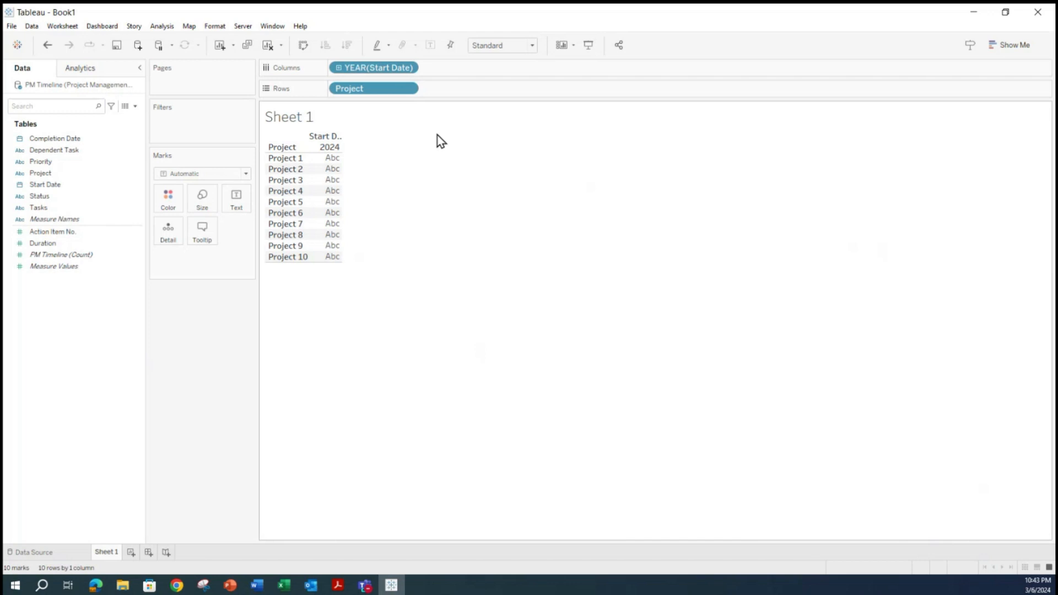
- Change the Start Date field on Columns to the continuous Day level
left_click(408, 68)
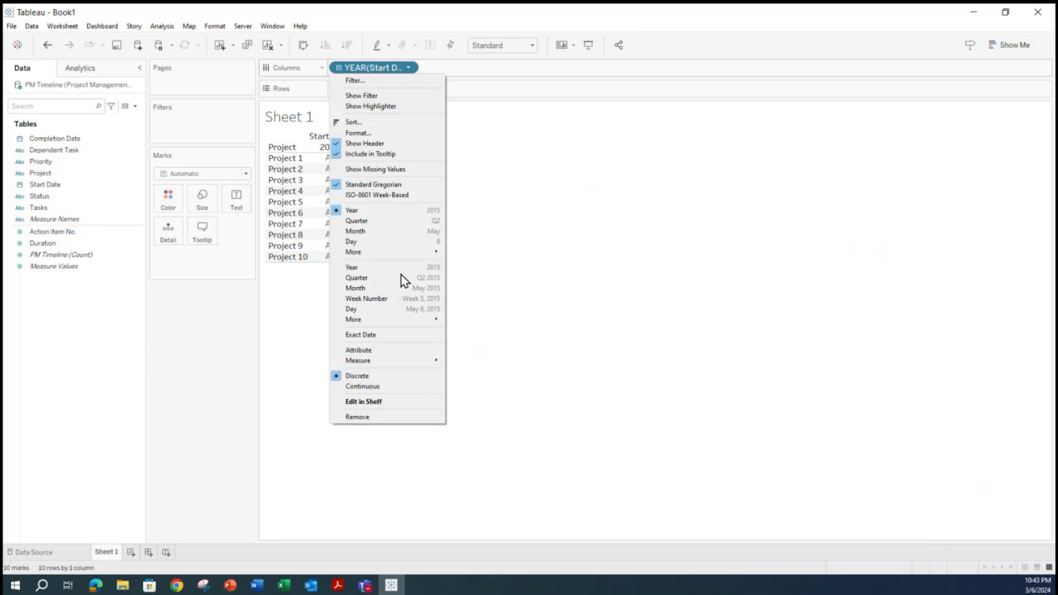
left_click(361, 309)
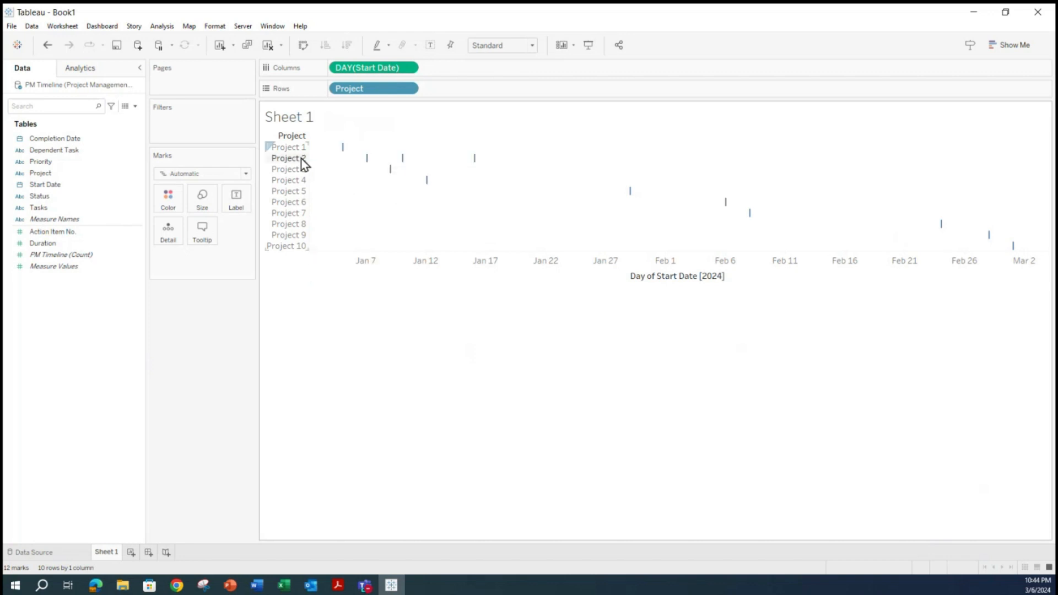
mouse_move(342, 149)
mouse_move(1014, 248)
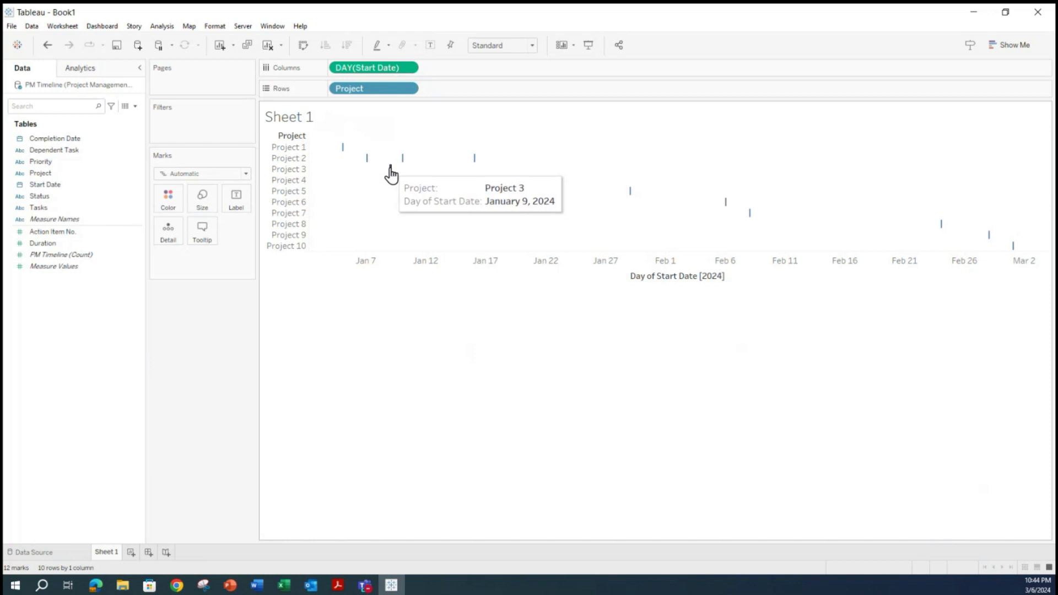
- Size the chart marks by the Duration field so each project shows as a Gantt bar
left_click(38, 247)
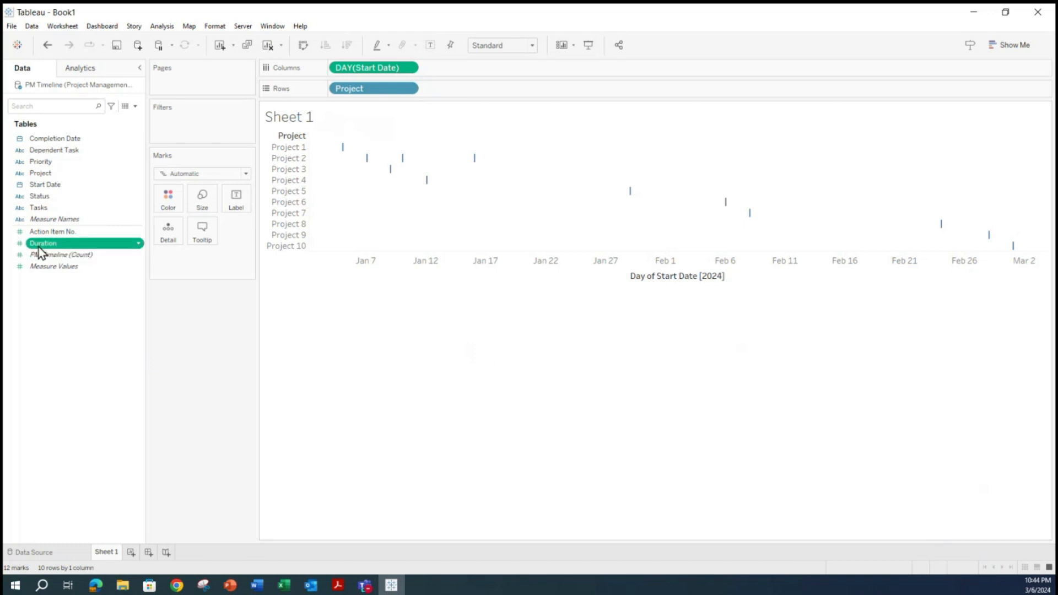
left_click(39, 247)
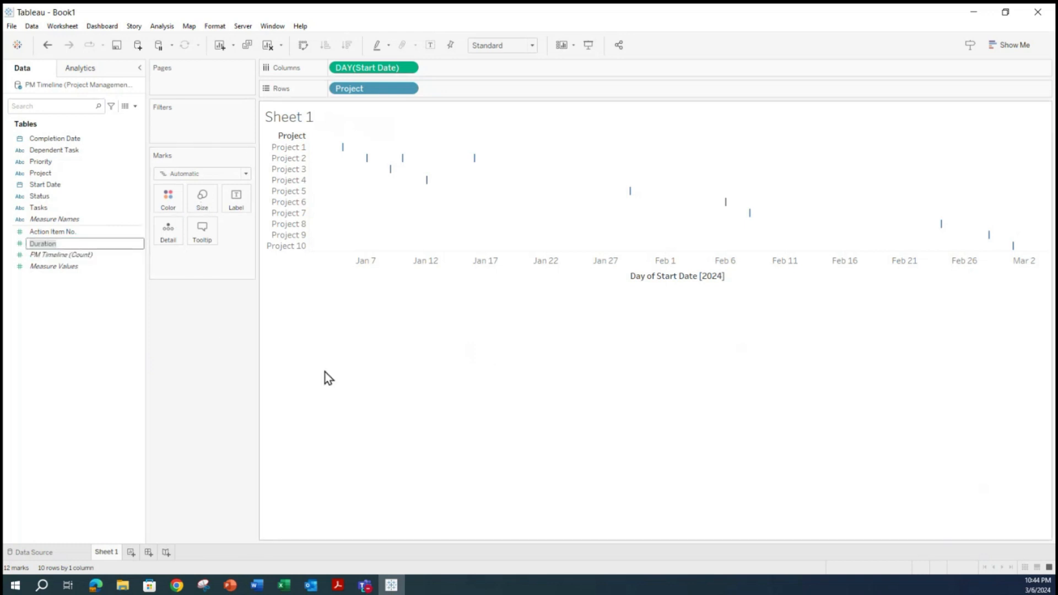
left_click(29, 246)
left_click_drag(32, 244, 198, 208)
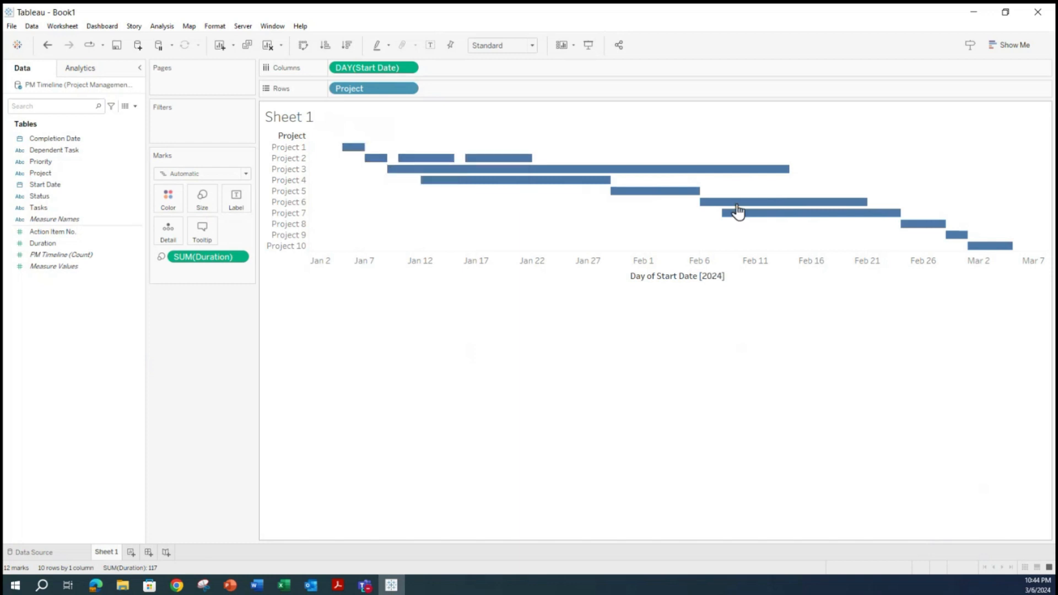
mouse_move(689, 175)
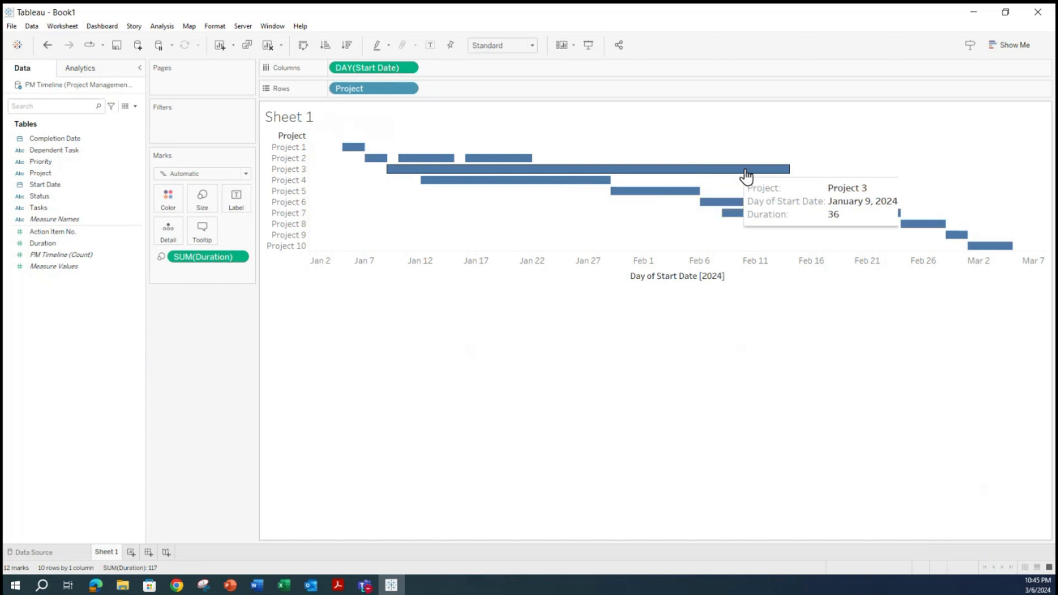
mouse_move(924, 228)
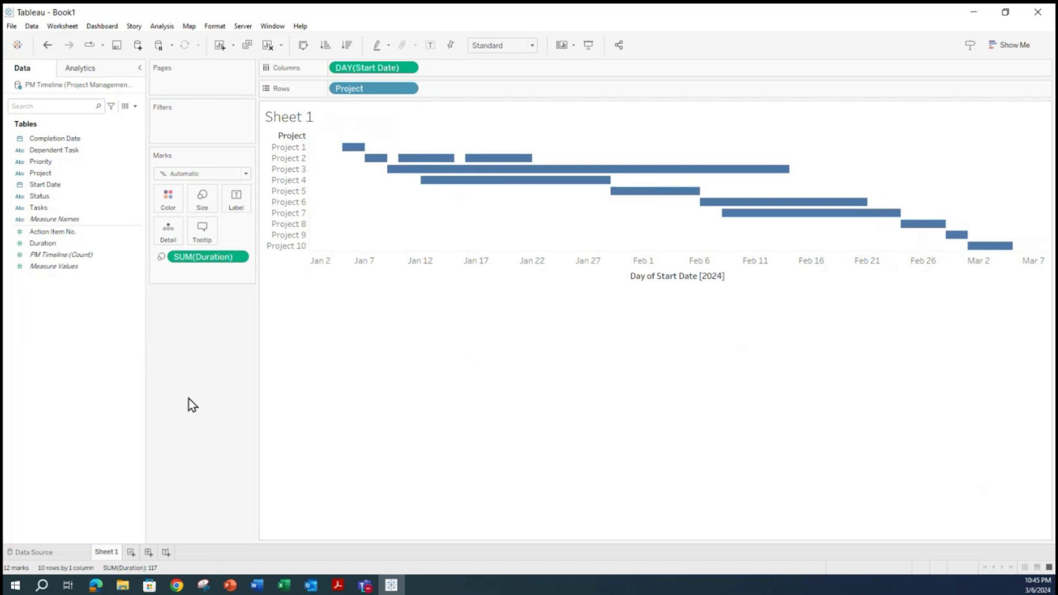
- Add the Completion Date field to the tooltip and inspect the tooltips of the Project 1, 2 and 3 bars
left_click(60, 142)
left_click(54, 141)
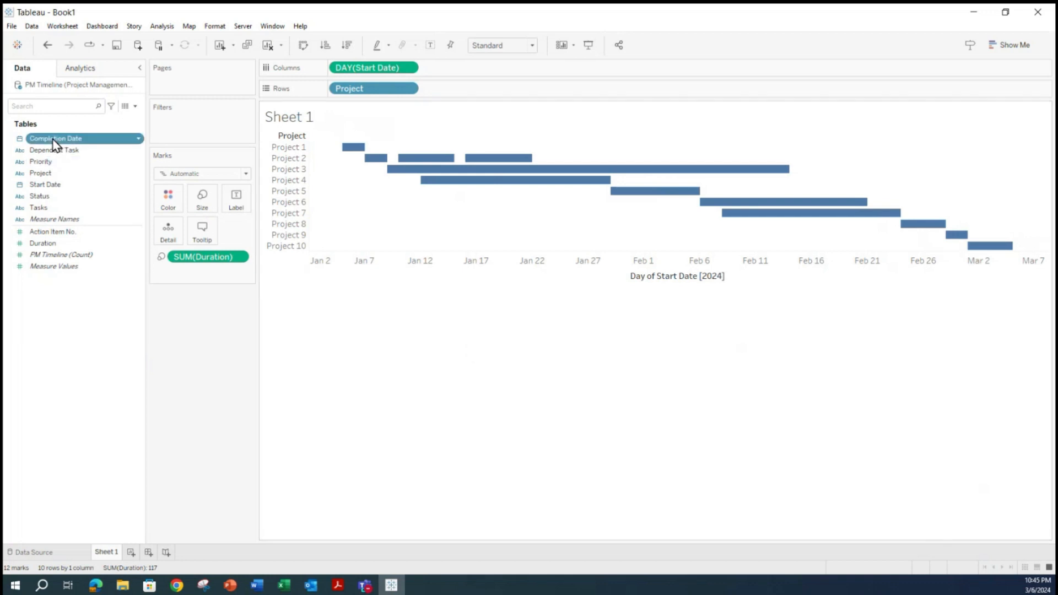
left_click(54, 141)
left_click(365, 359)
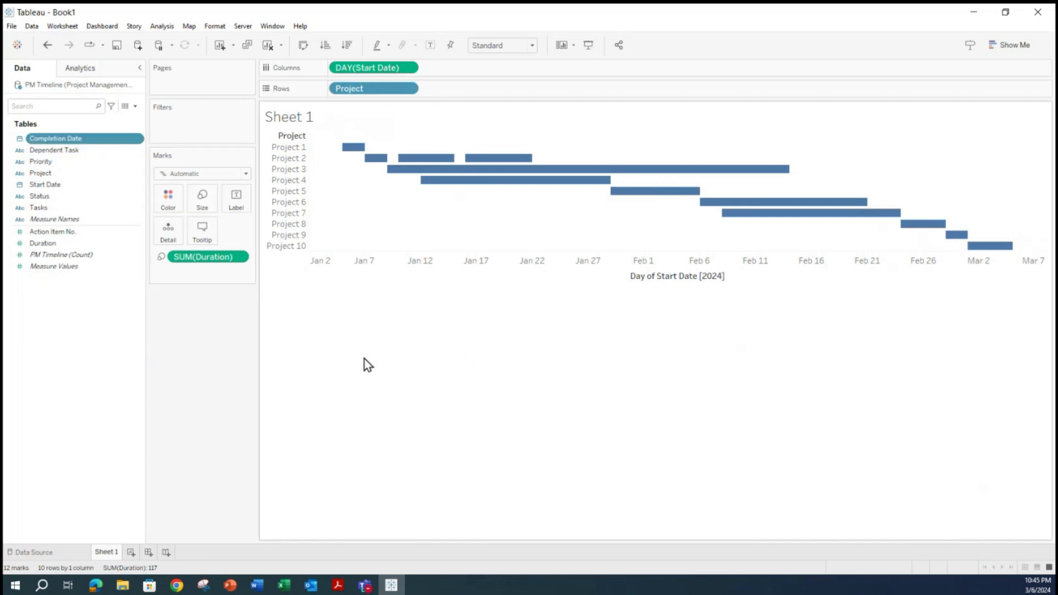
left_click_drag(61, 143, 210, 237)
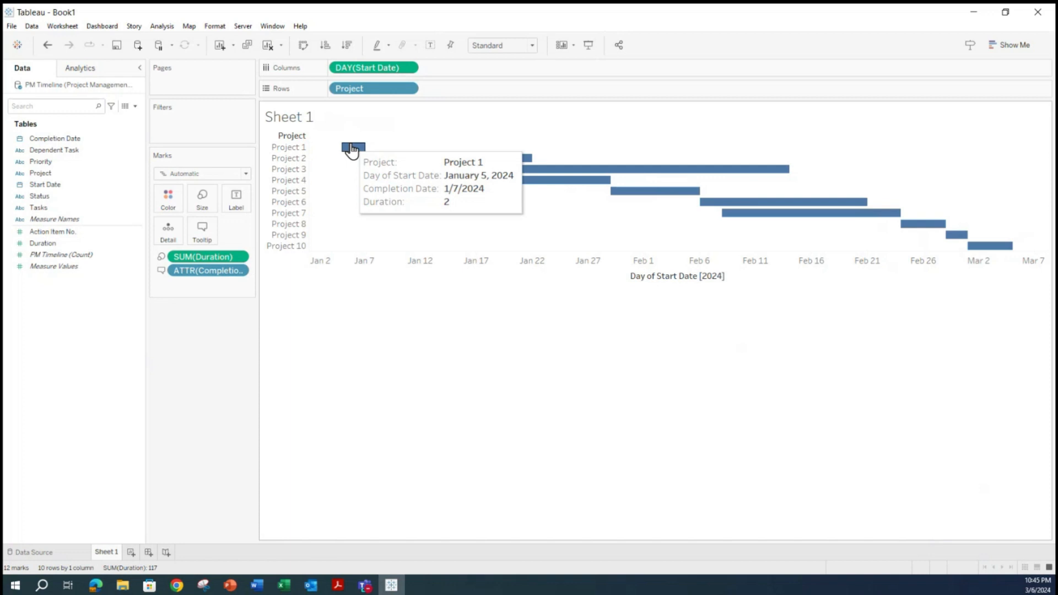
mouse_move(609, 174)
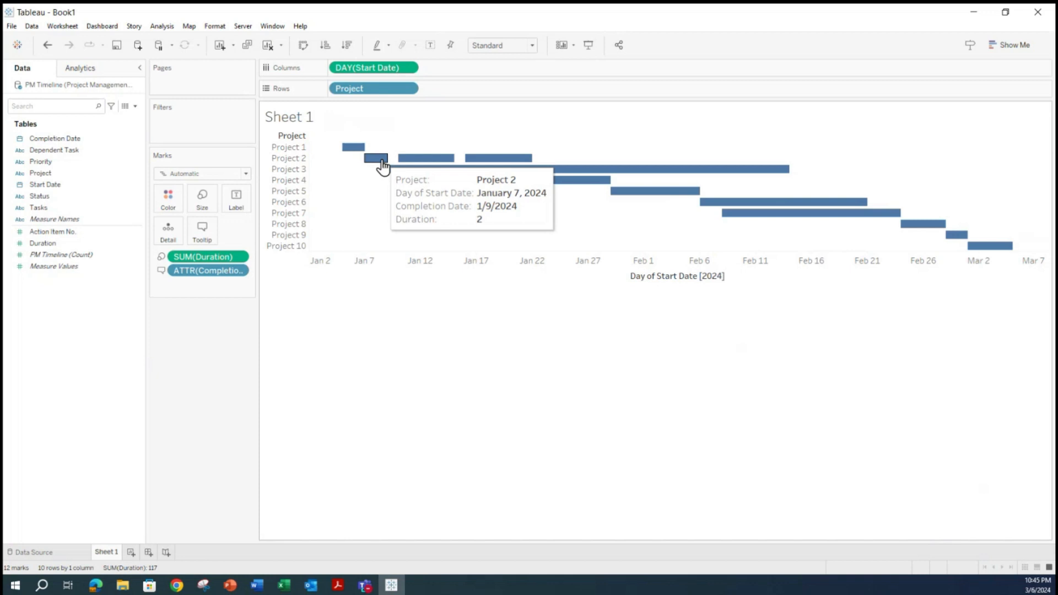
mouse_move(413, 162)
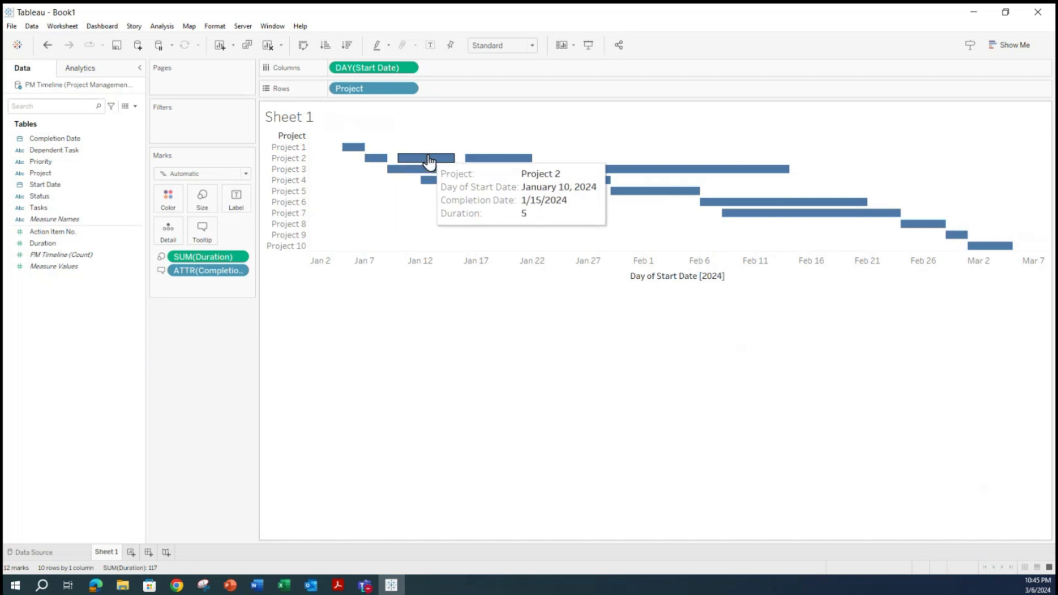
mouse_move(469, 160)
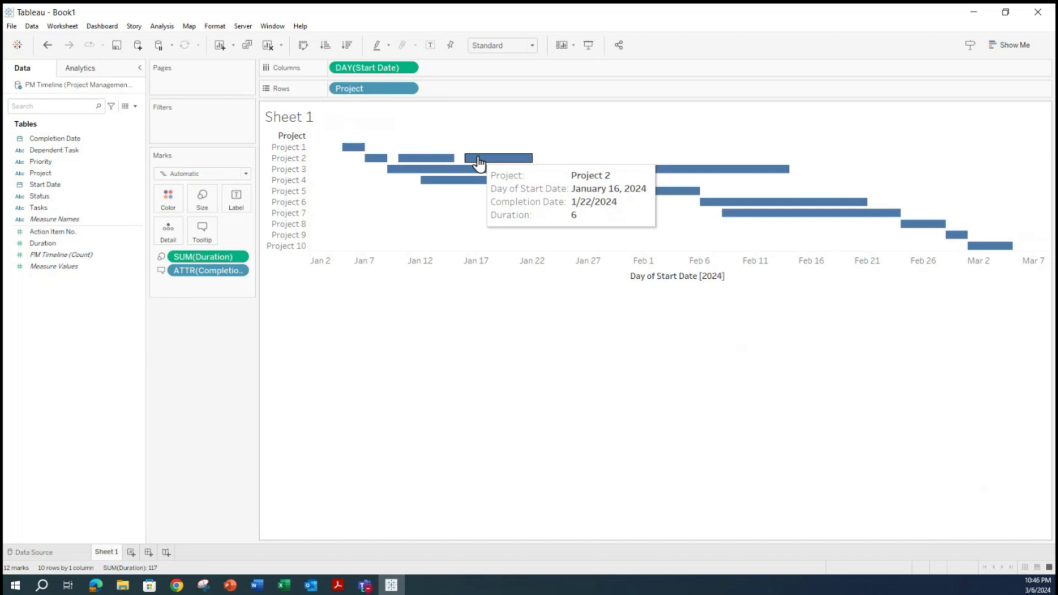
mouse_move(378, 161)
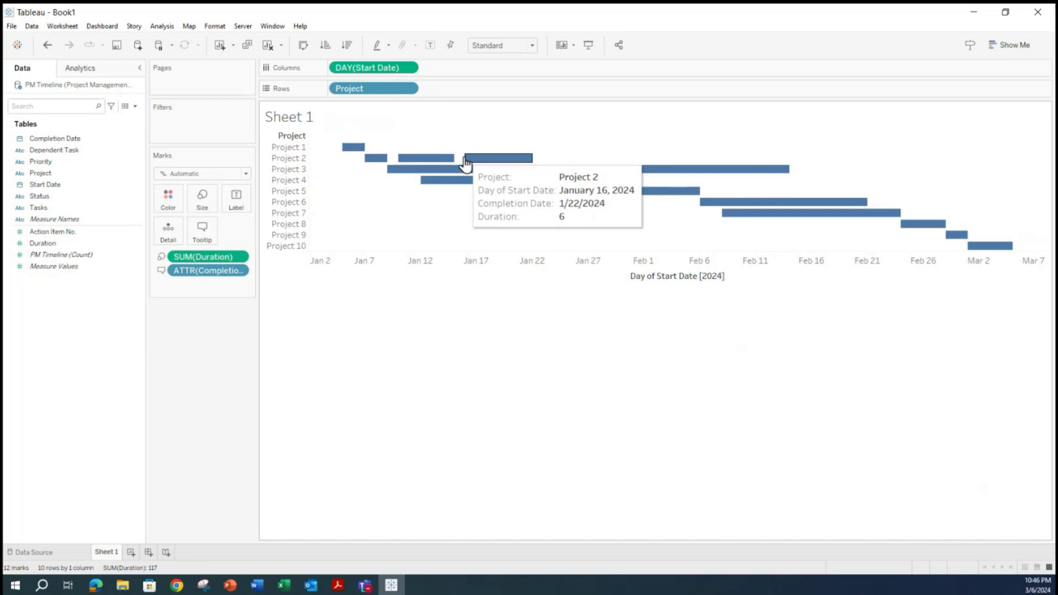
- Switch to the Project Management Timeline workbook in Excel, examine the tasks and dependent tasks of Project 2, and return to Tableau
left_click(287, 584)
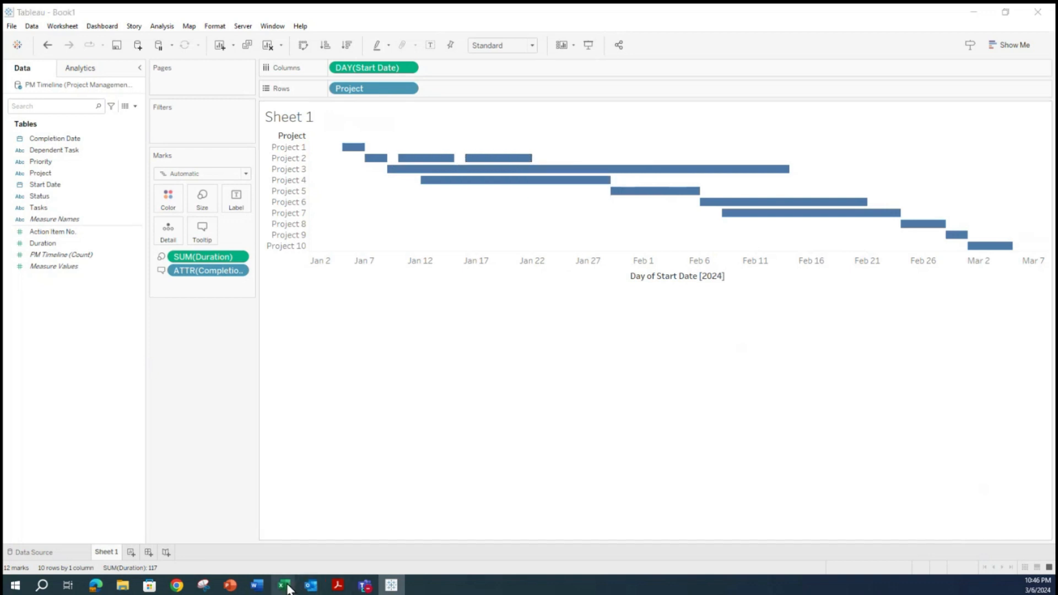
left_click(971, 538)
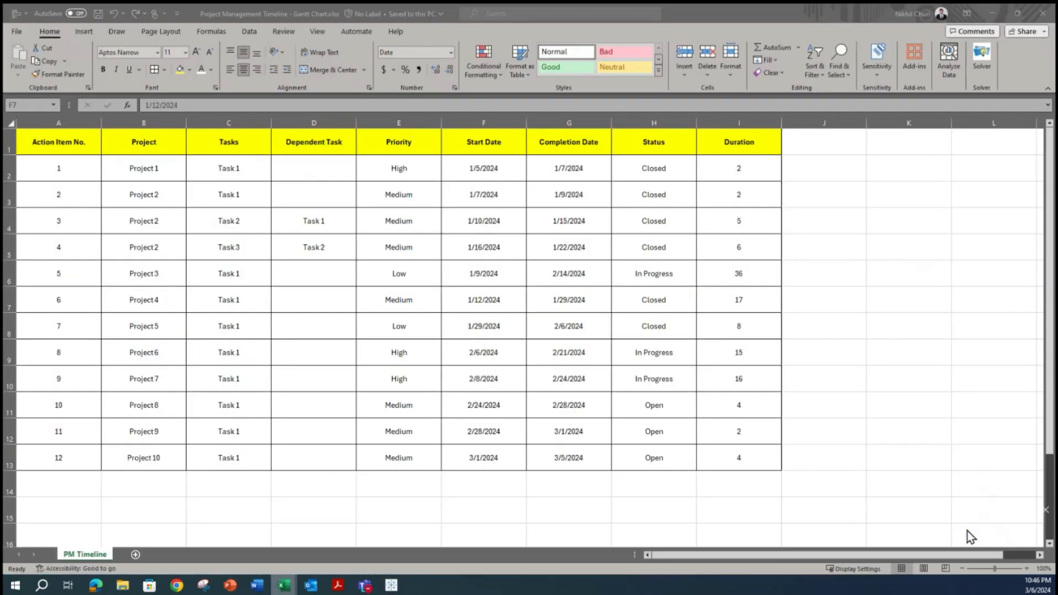
left_click(312, 246)
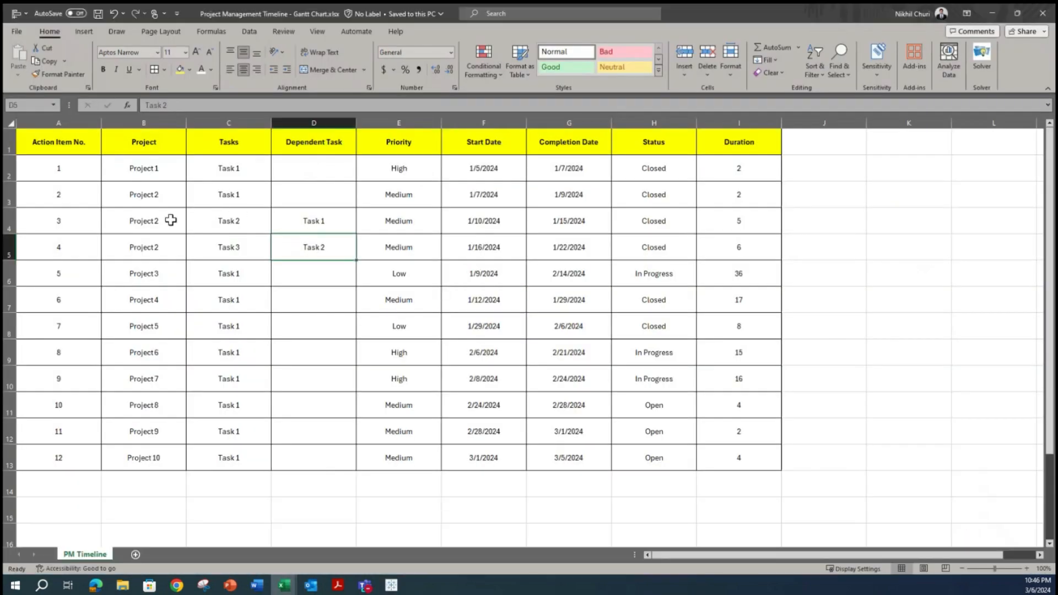
left_click(232, 222)
left_click(307, 223)
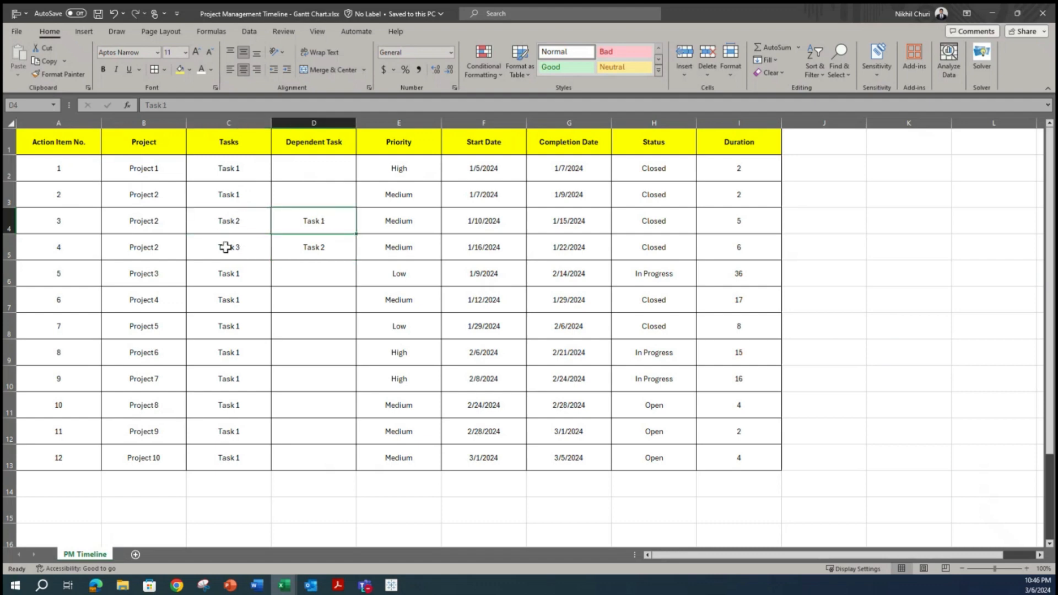
left_click(320, 245)
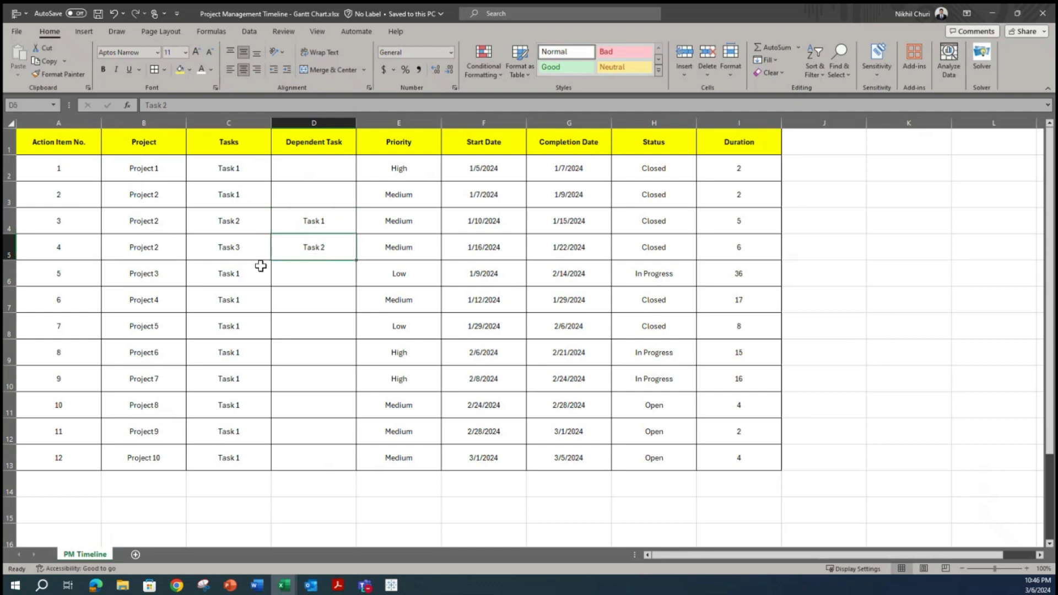
left_click(221, 242)
left_click(224, 218)
left_click(226, 196)
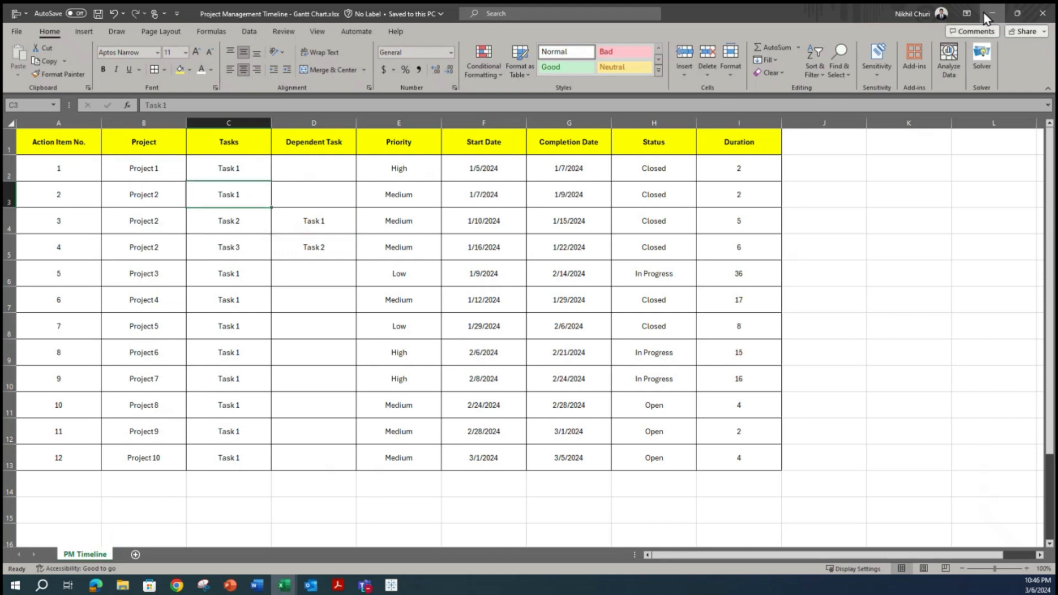
left_click(991, 14)
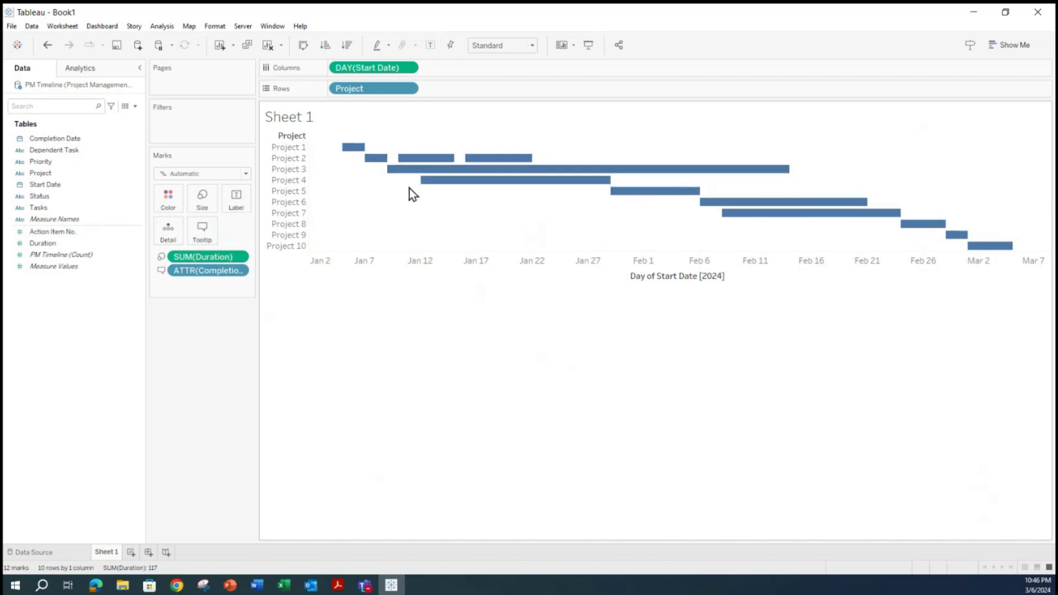
- Reopen the Project Management Timeline workbook in Excel and examine the Tasks and Dependent Task columns for all projects
left_click(284, 585)
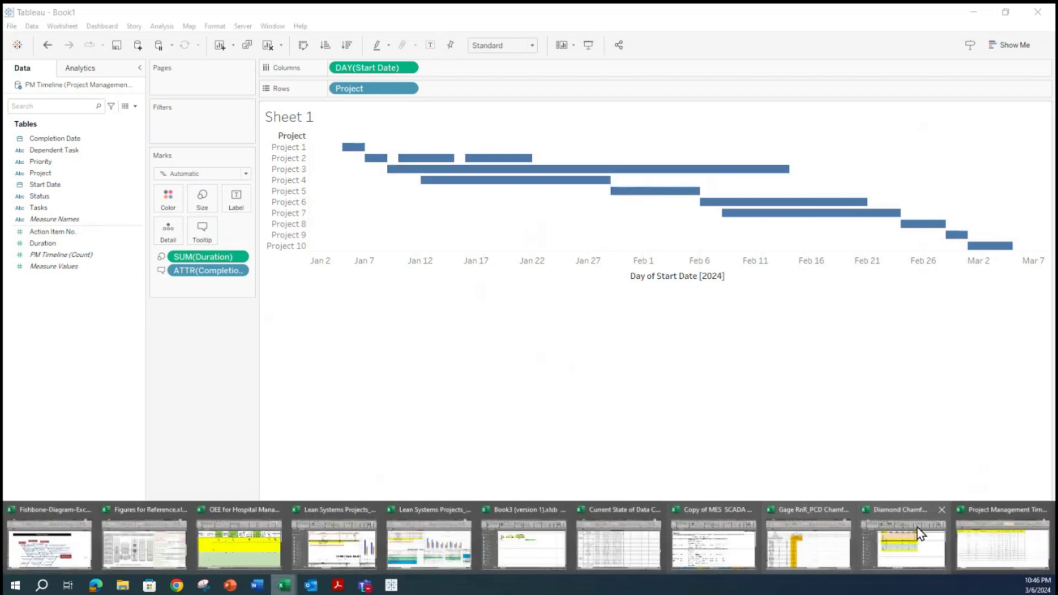
left_click(987, 533)
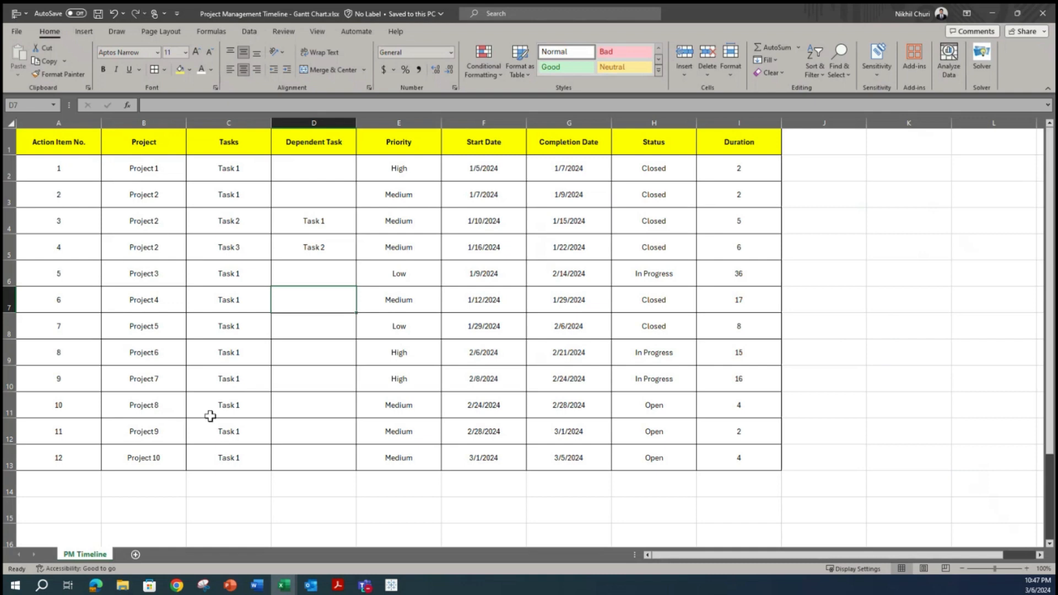
left_click(304, 371)
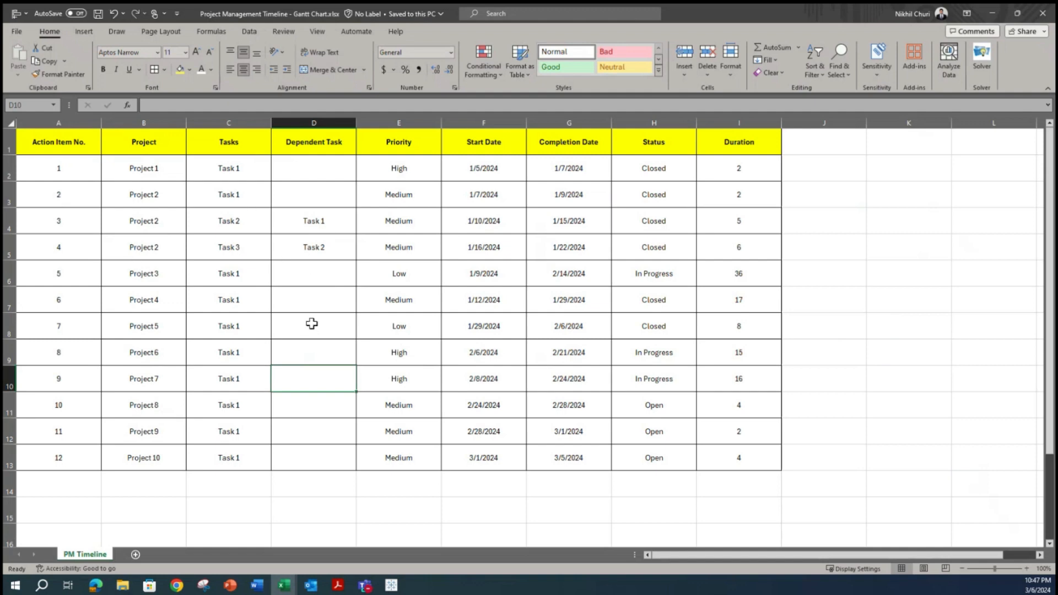
left_click(236, 193)
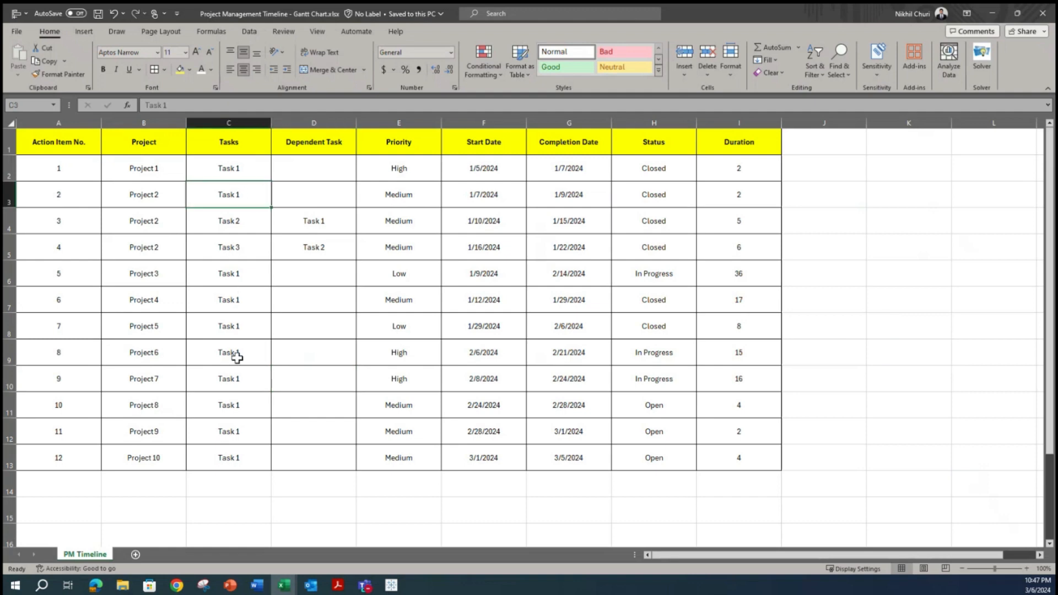
left_click(227, 169)
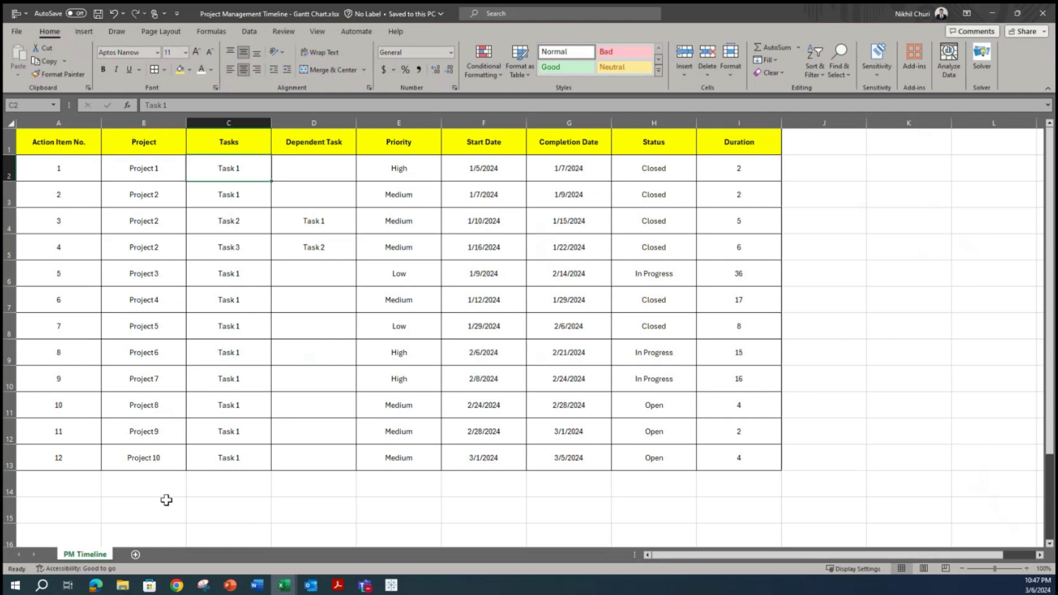
scroll(167, 499, "down", 1)
scroll(162, 472, "up", 1)
scroll(282, 407, "down", 4)
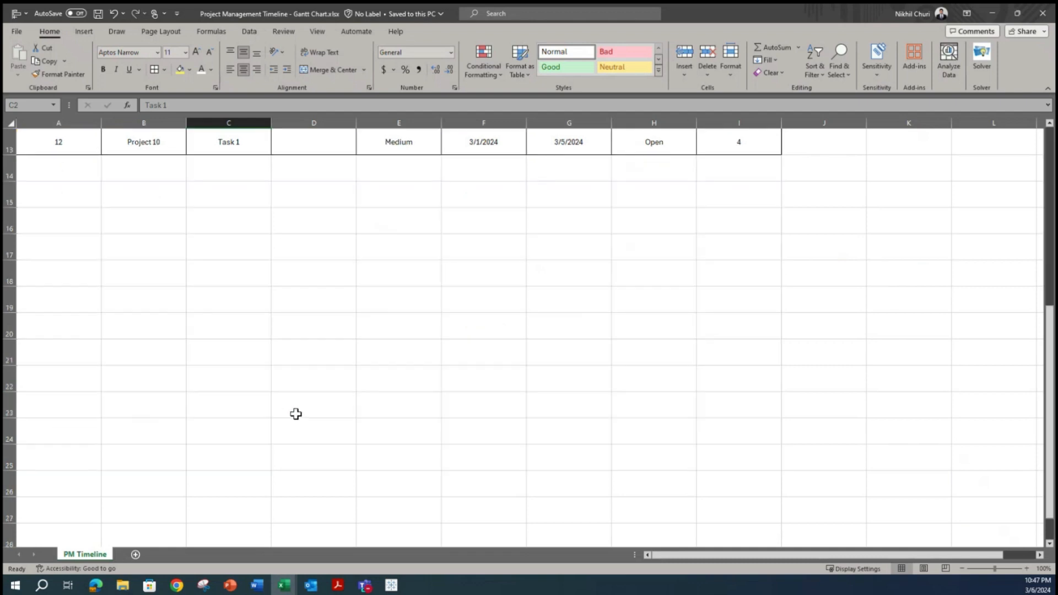
scroll(295, 413, "up", 4)
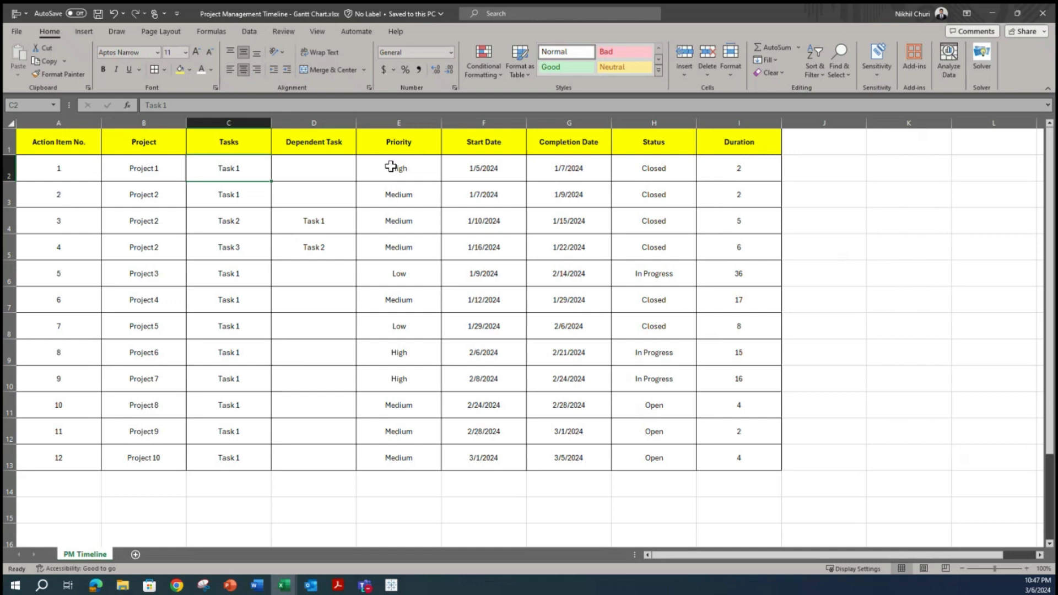
- Examine the priority, dates, status and duration of Project 2 and the completion date of Project 6 in Excel, and return to Tableau
left_click_drag(392, 190, 505, 207)
left_click(562, 194)
left_click(677, 192)
left_click(711, 191)
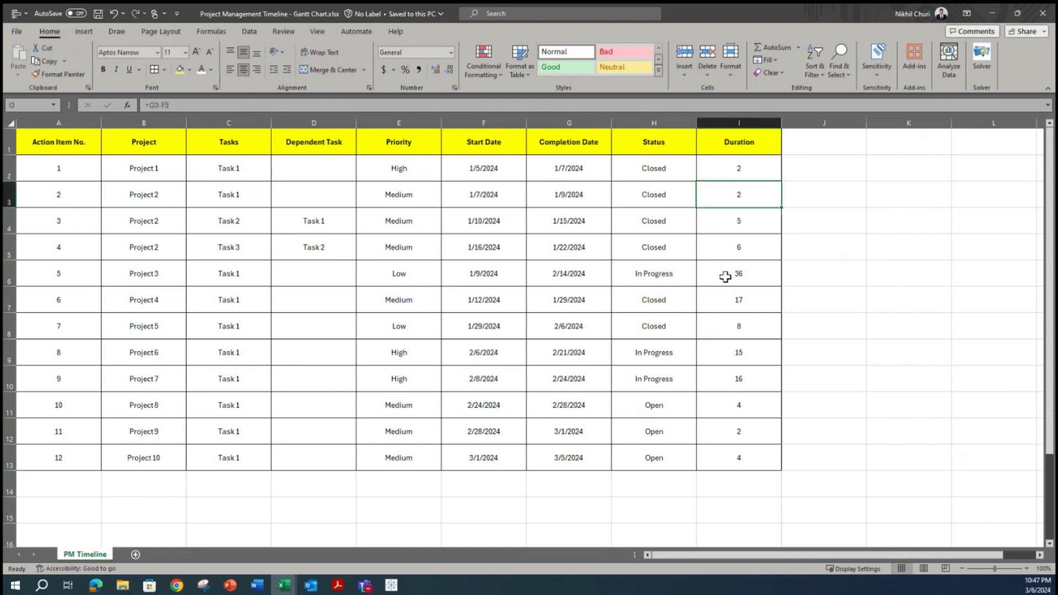
left_click(992, 14)
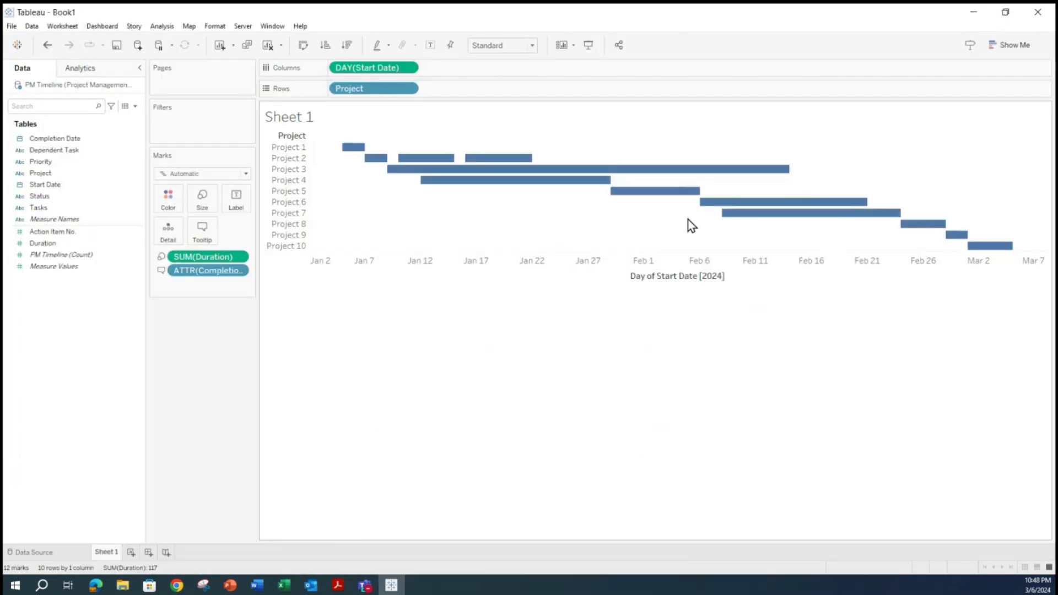
left_click(285, 585)
left_click(970, 549)
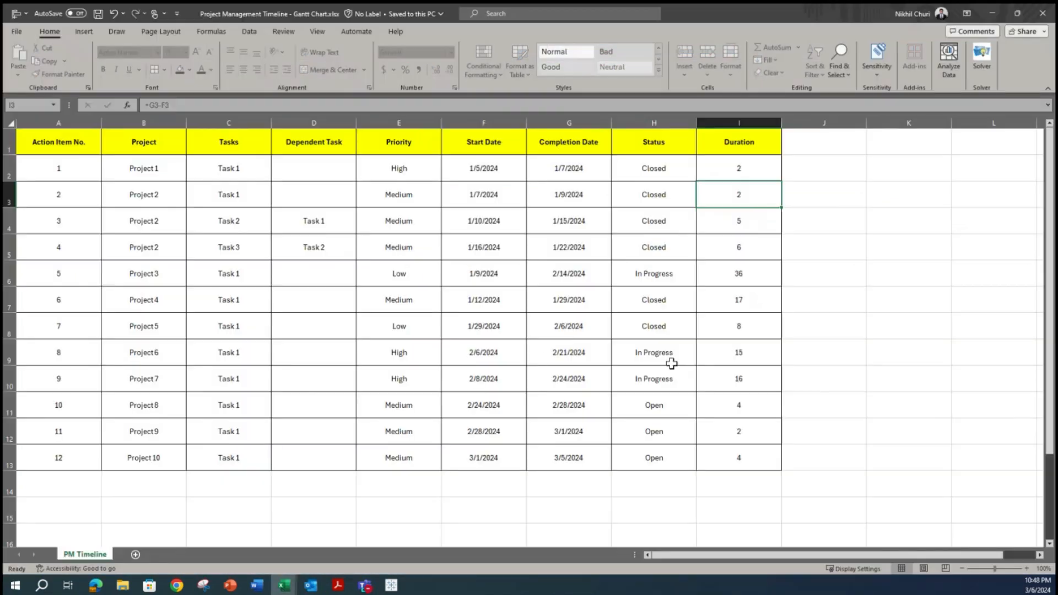
left_click(543, 347)
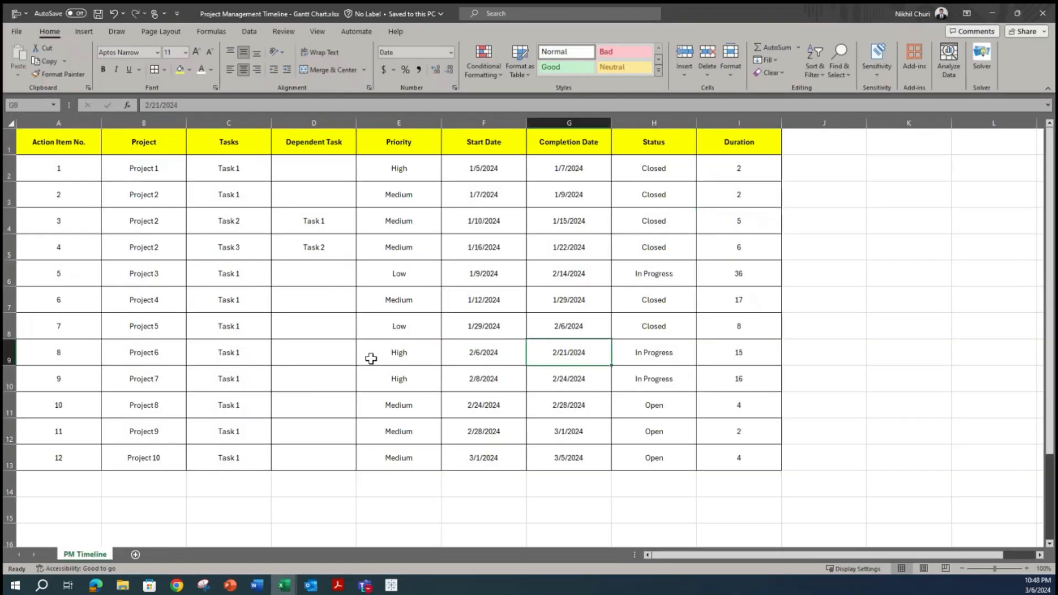
left_click(995, 13)
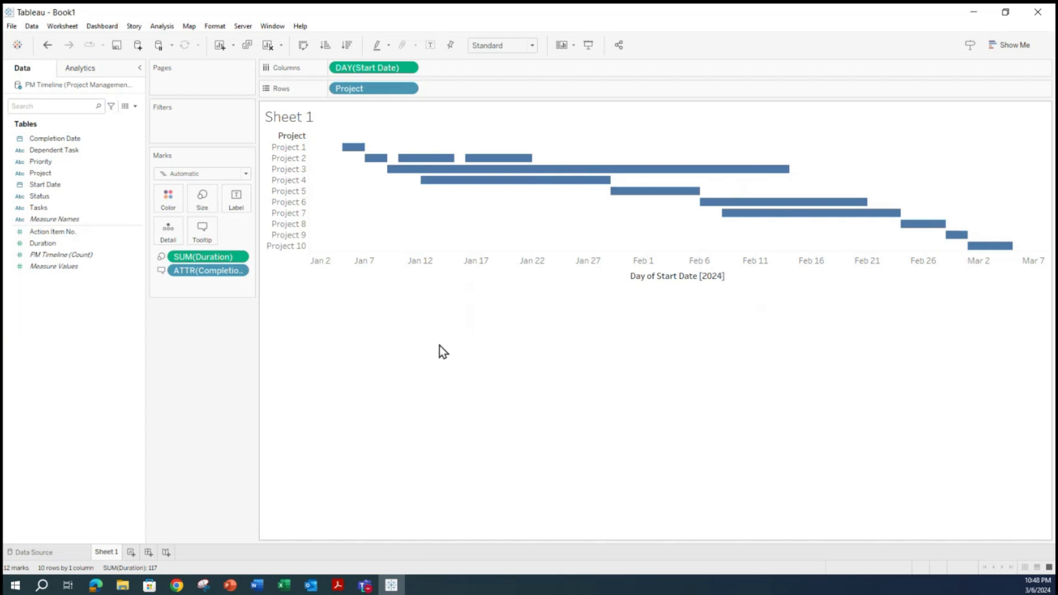
- Place the Tasks field on Rows after Project to split each project's bars by task
mouse_move(378, 162)
left_click_drag(32, 209, 440, 95)
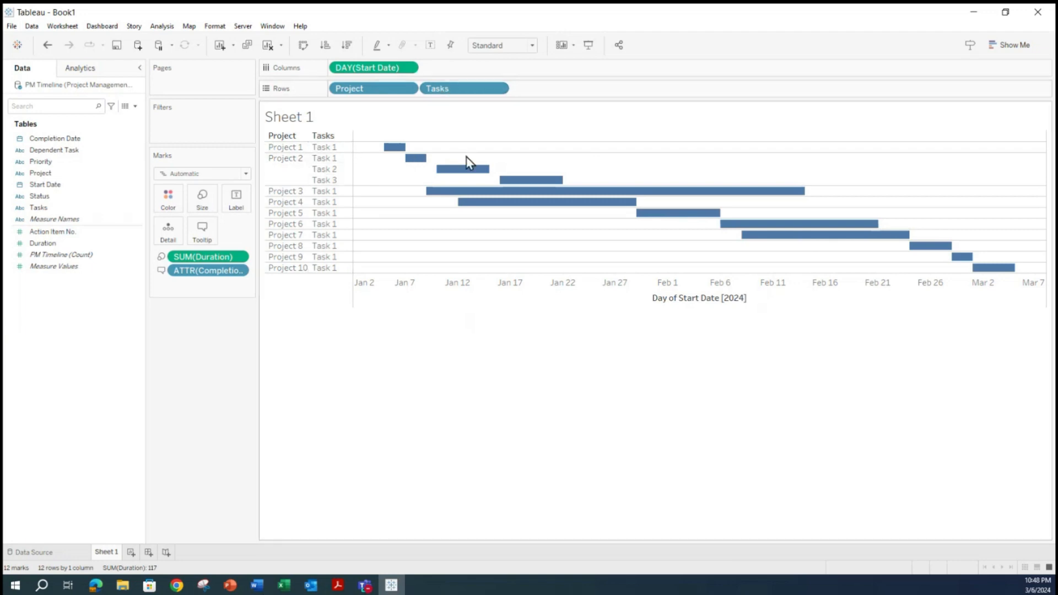
- Review the Status column in the data source, return to Sheet 1 and colour the Gantt bars by Status
mouse_move(530, 188)
left_click(34, 551)
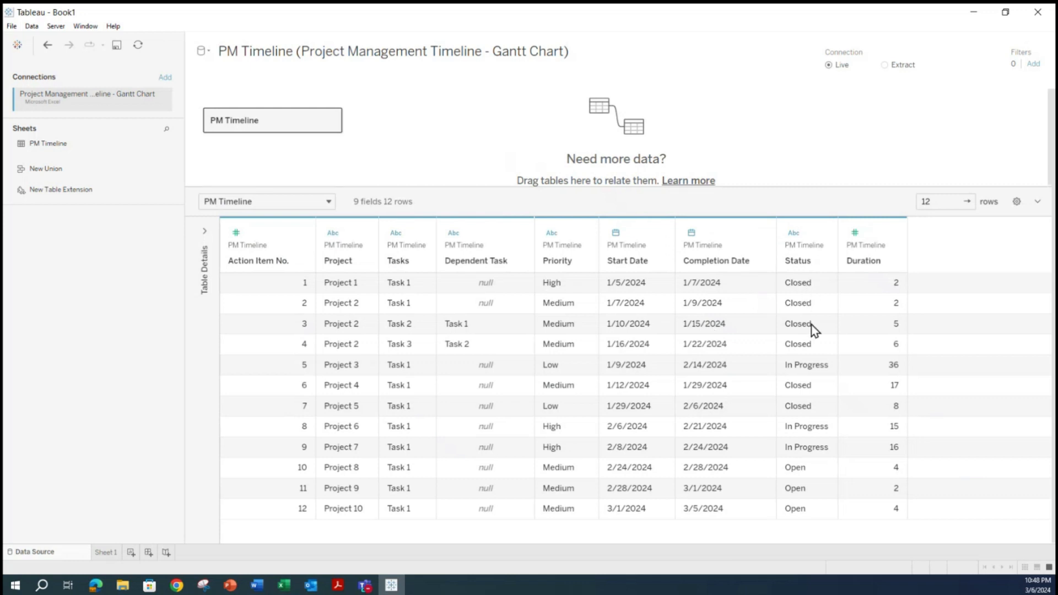
left_click(106, 553)
left_click(41, 199)
left_click_drag(41, 199, 170, 202)
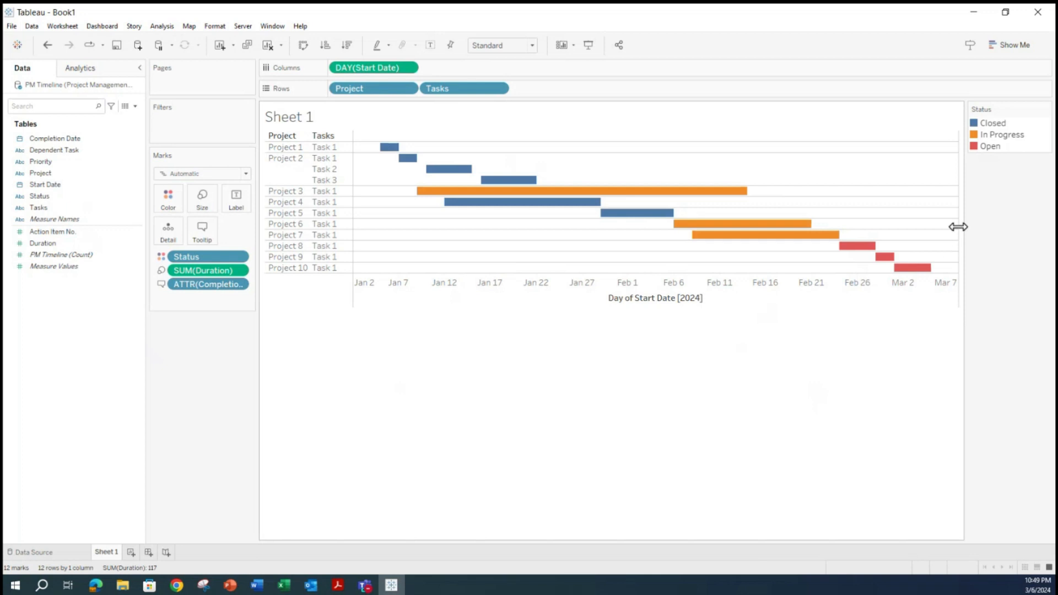
- Highlight the Closed, In Progress and Open bars in turn from the Status legend, inspect them, and clear the highlight
left_click(991, 123)
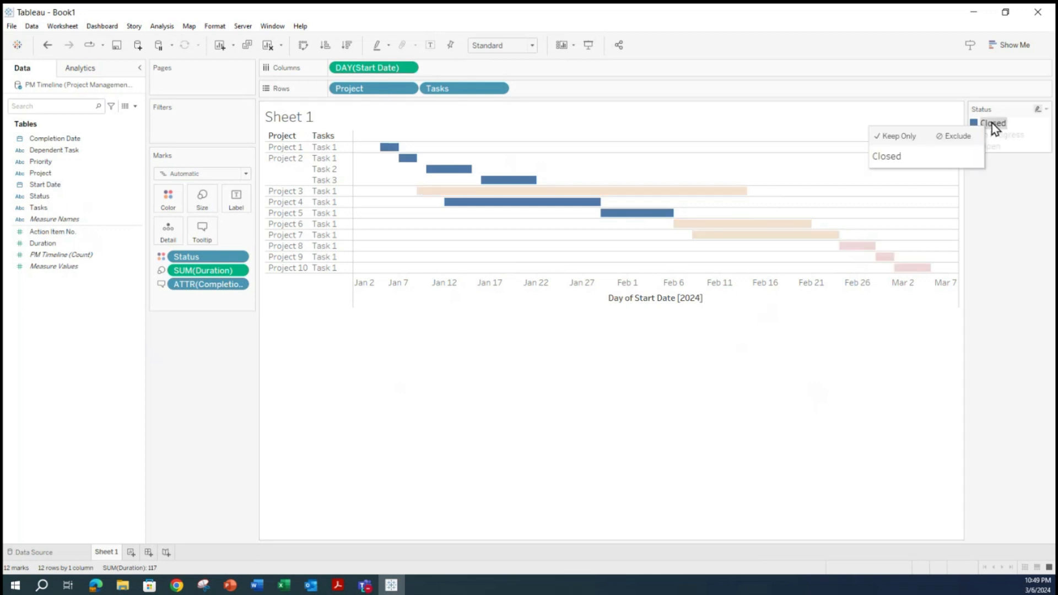
mouse_move(391, 152)
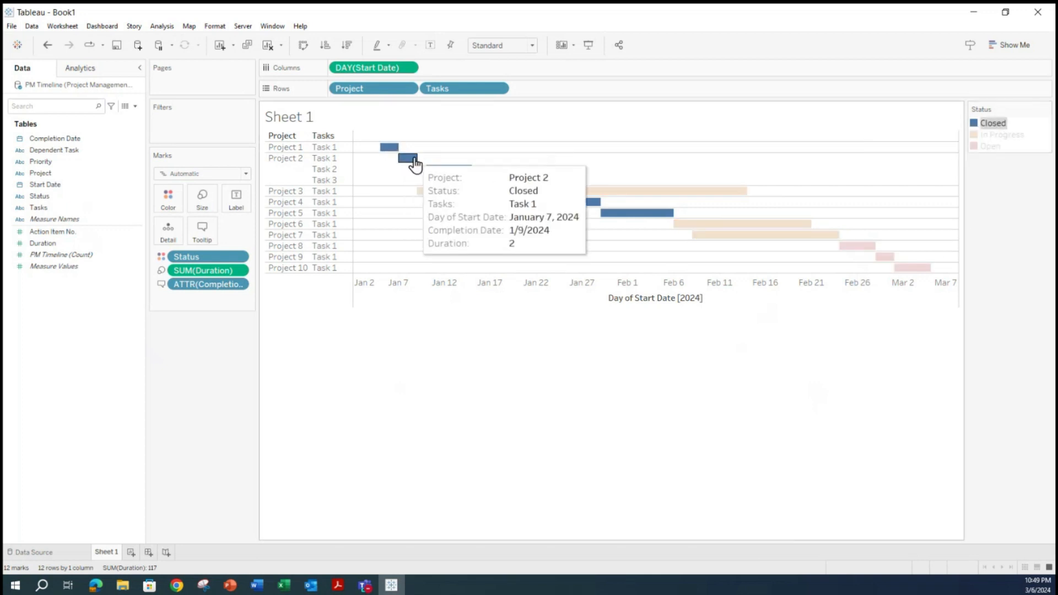
mouse_move(623, 222)
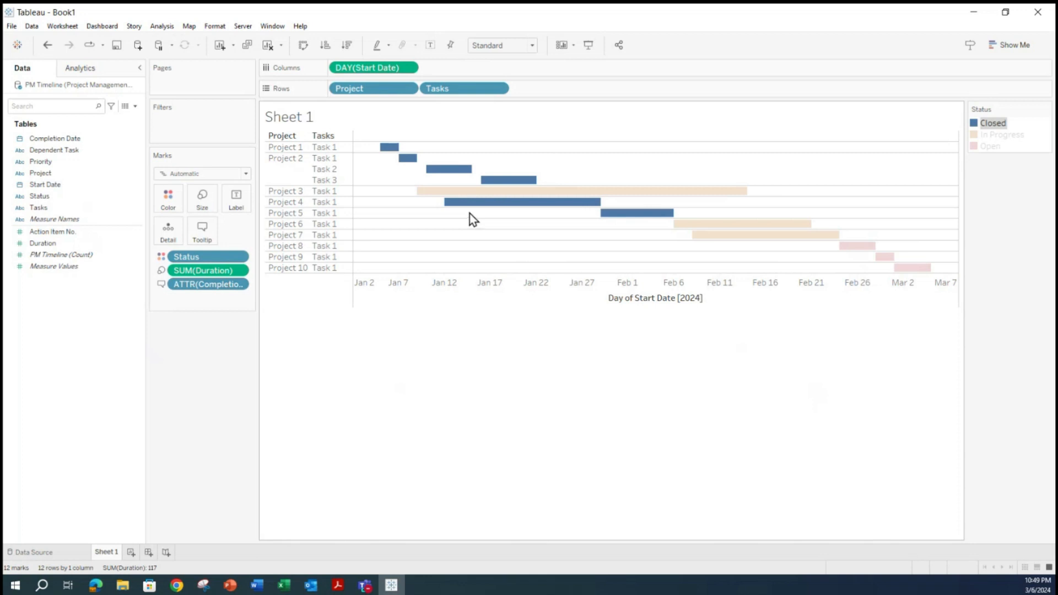
left_click(996, 135)
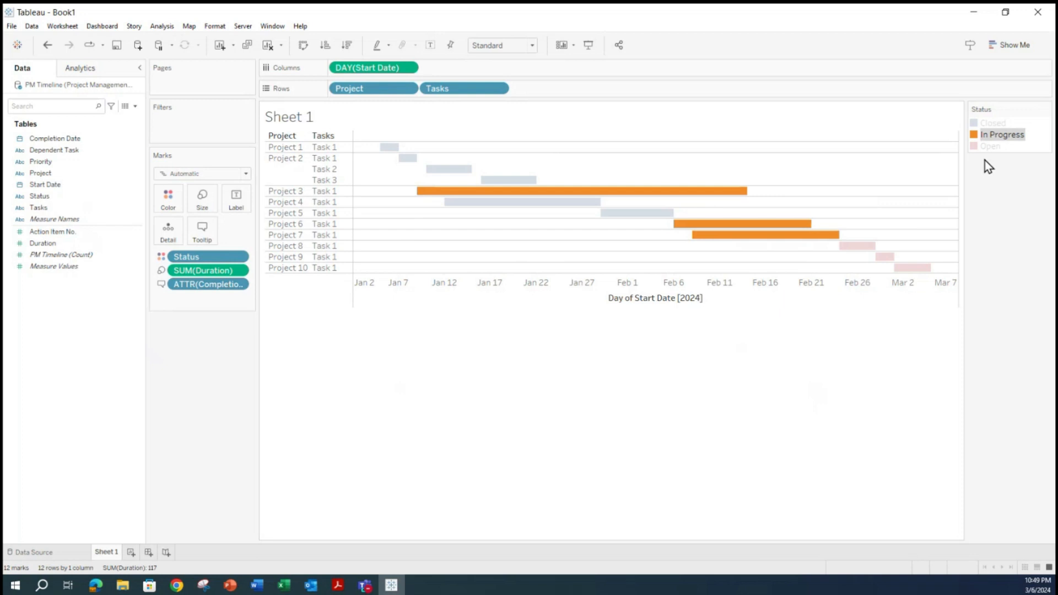
left_click(987, 146)
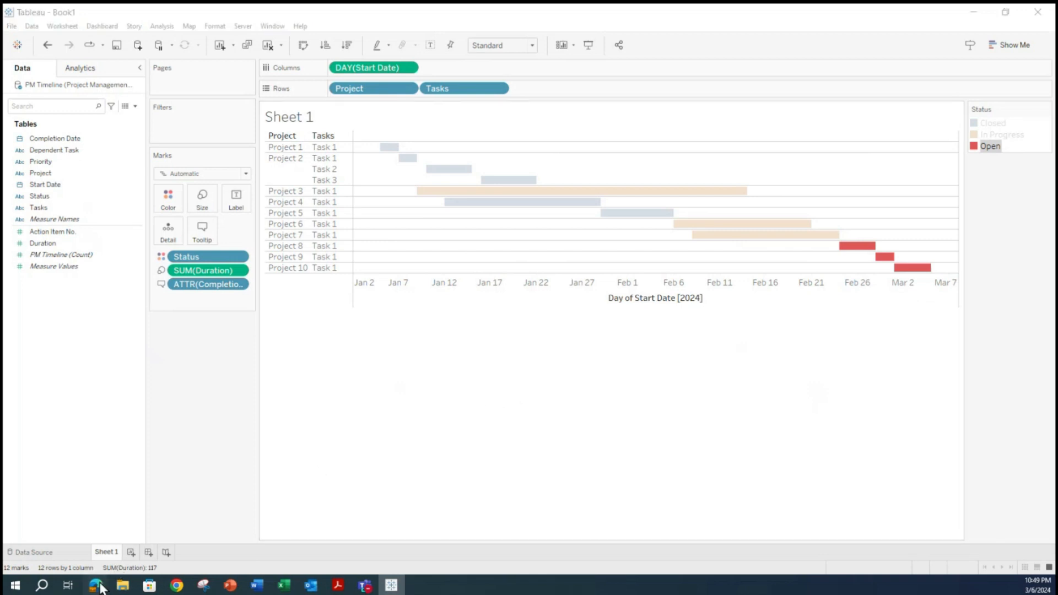
left_click(557, 253)
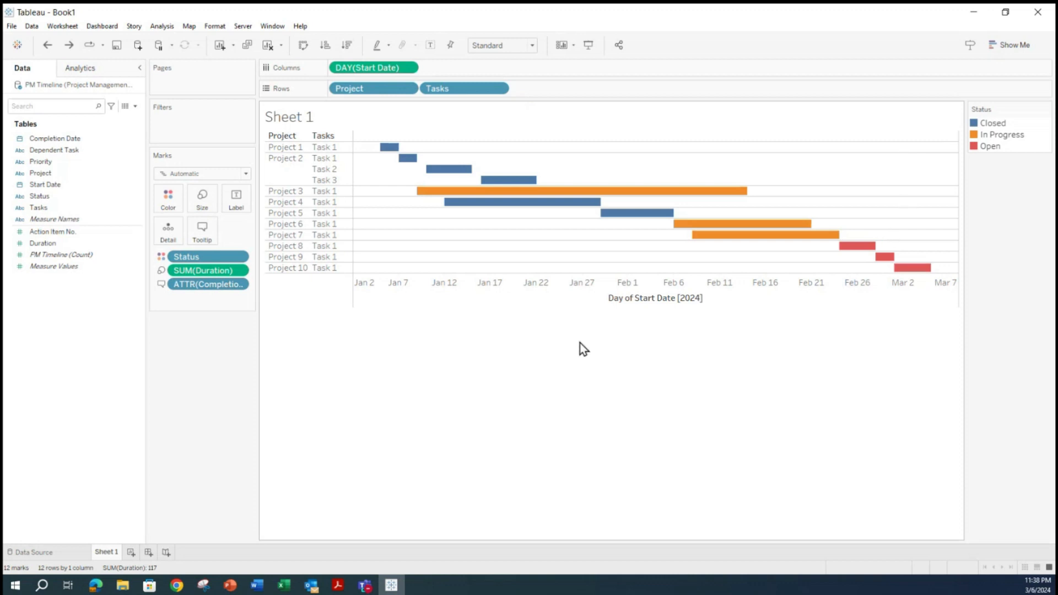
left_click(136, 106)
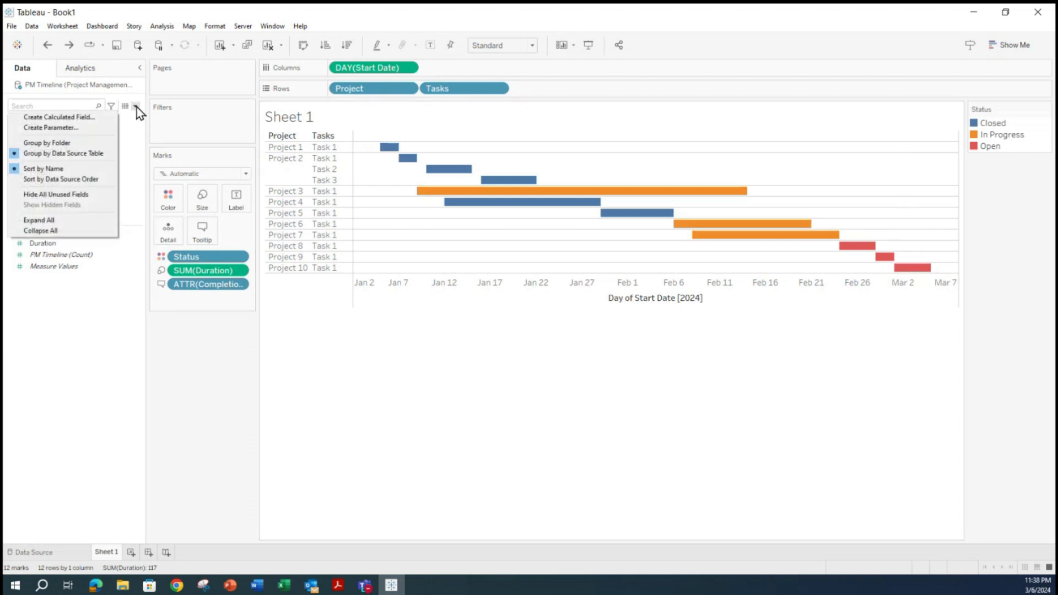
left_click(75, 116)
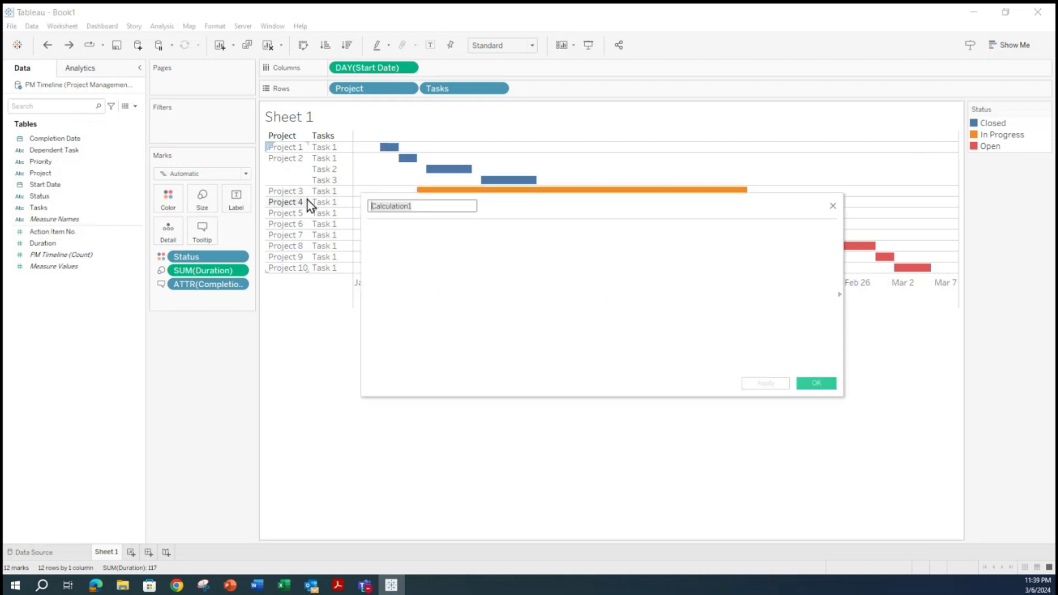
type("d")
type("Today")
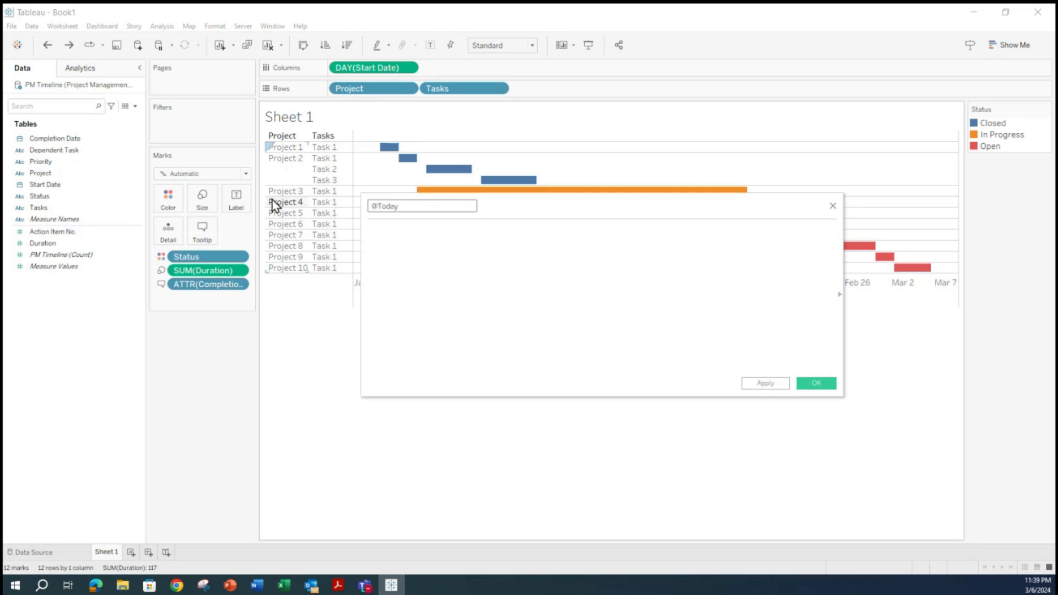
left_click(439, 297)
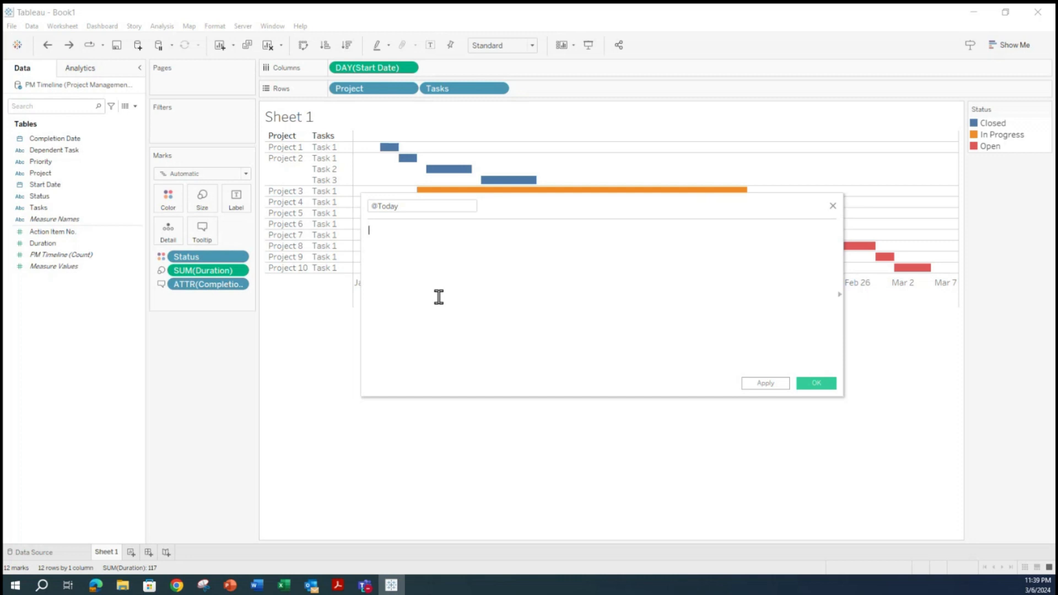
type("today")
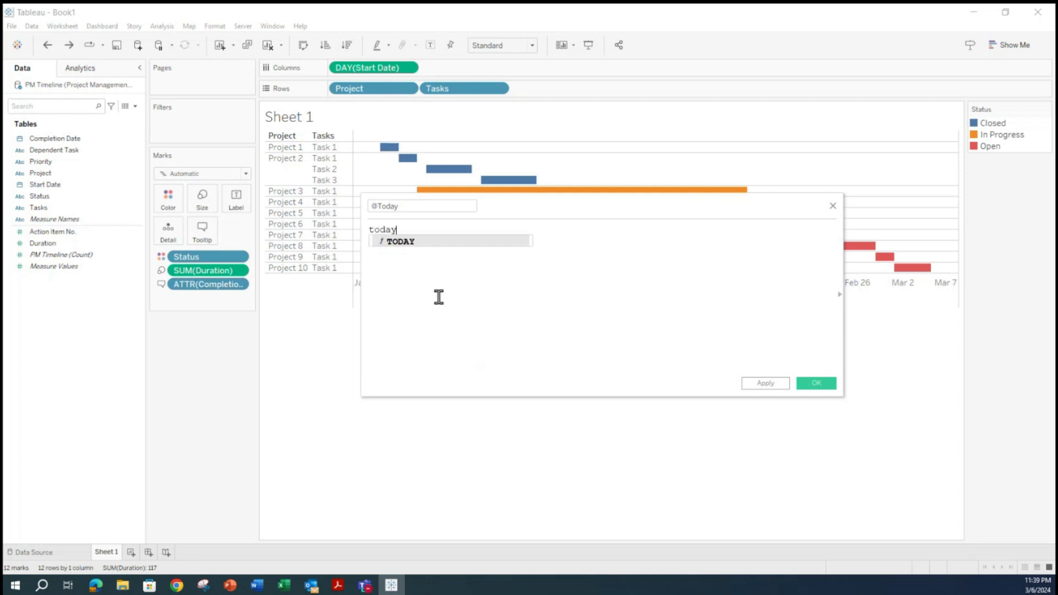
left_click(401, 241)
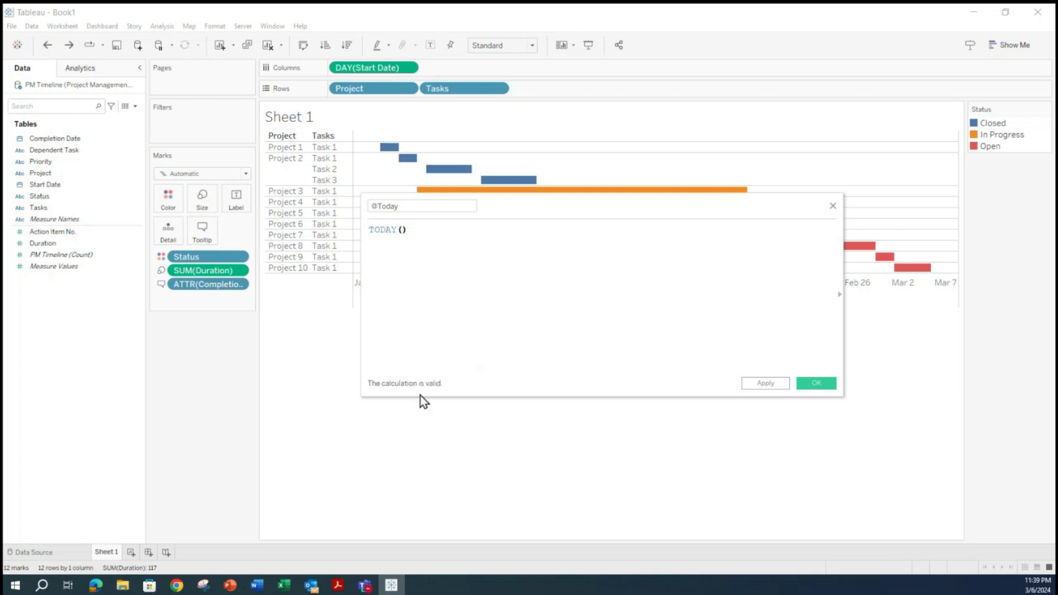
left_click(787, 389)
left_click(815, 383)
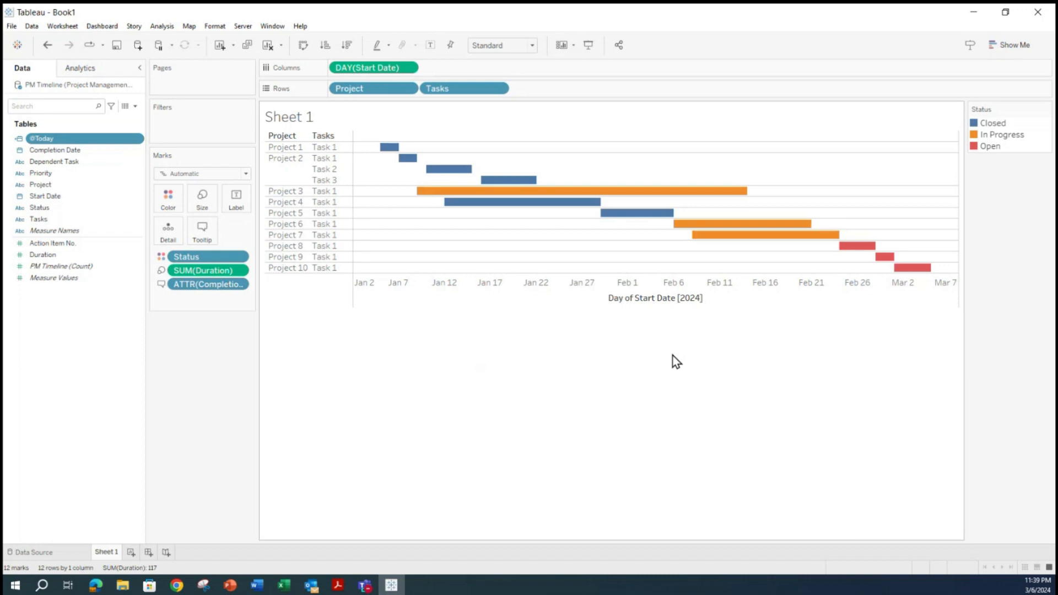
- Add a reference line to the Start Date axis, scoped to the entire table, and start a new parameter for its value
right_click(607, 299)
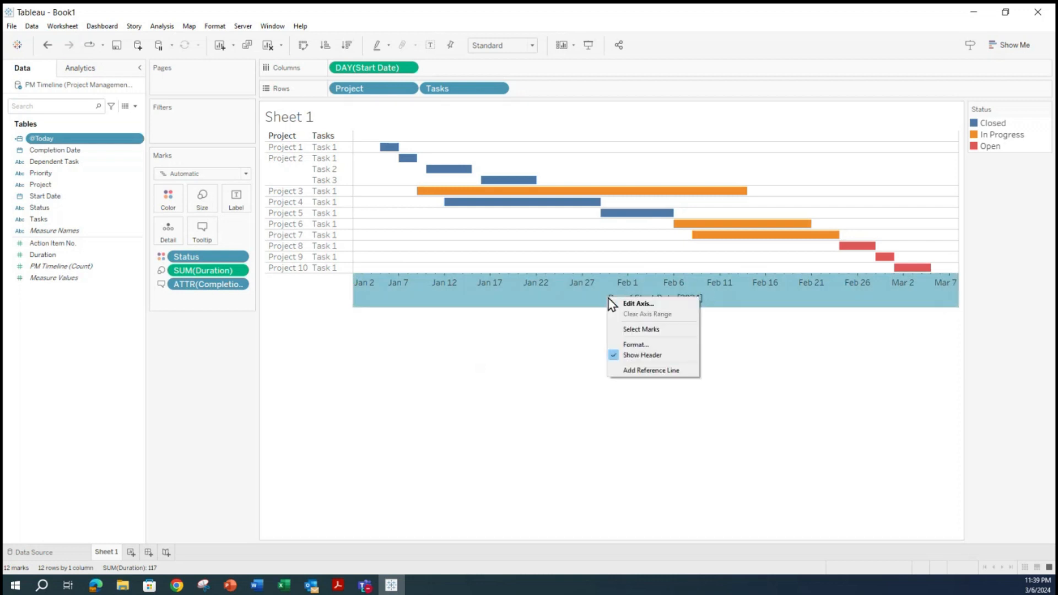
left_click(631, 371)
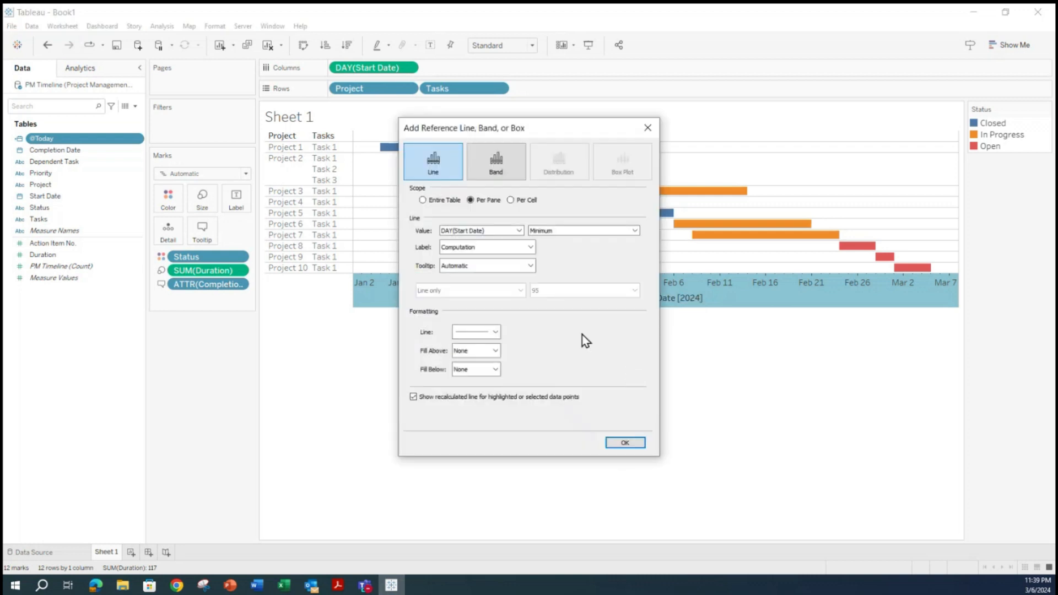
left_click(422, 200)
left_click(496, 230)
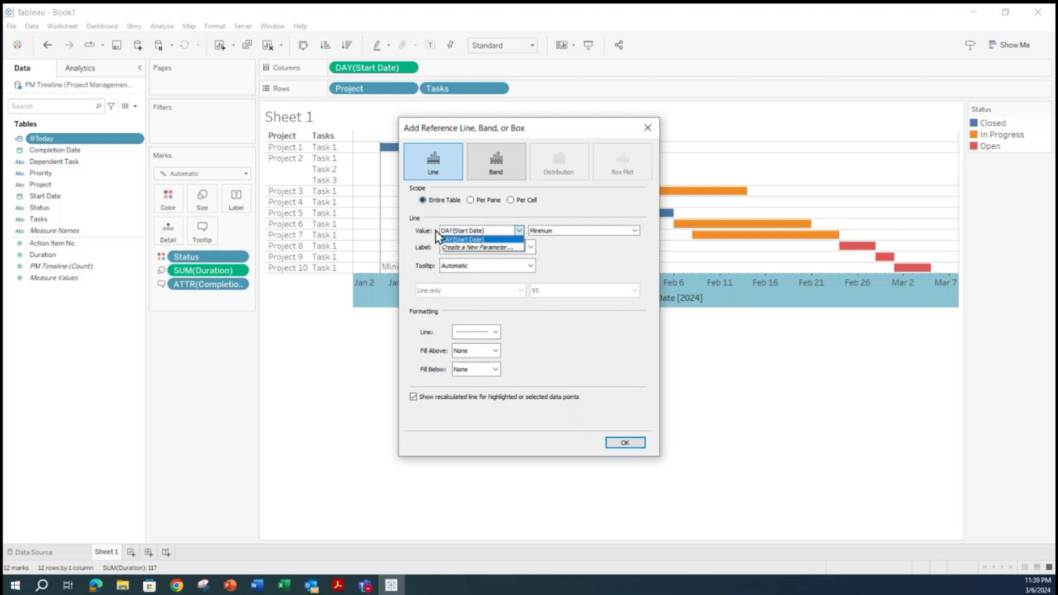
left_click(464, 247)
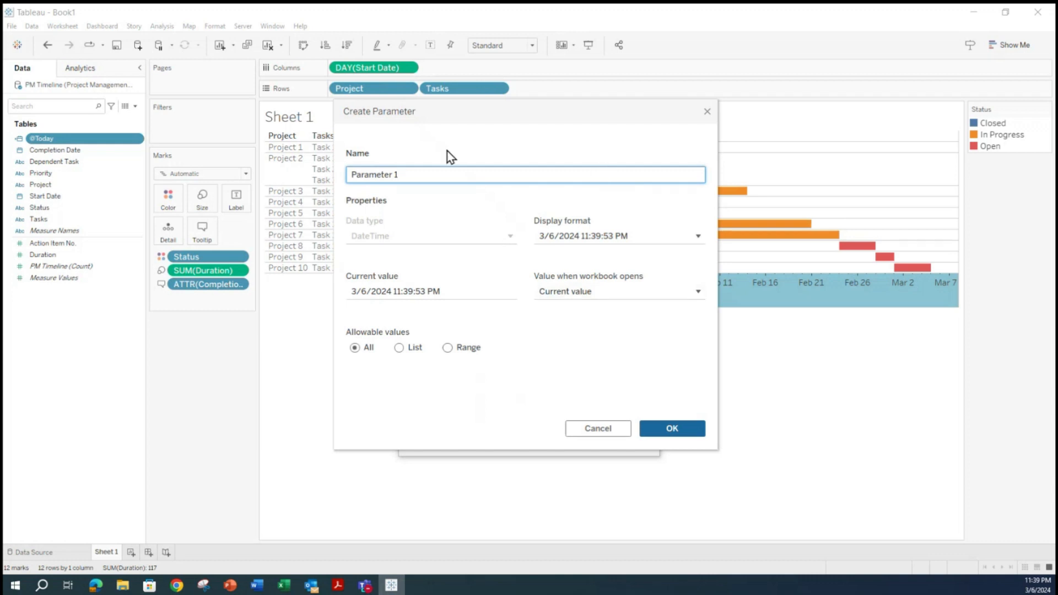
left_click_drag(437, 172, 252, 181)
type("@ Today")
key("BackSpace")
left_click(399, 347)
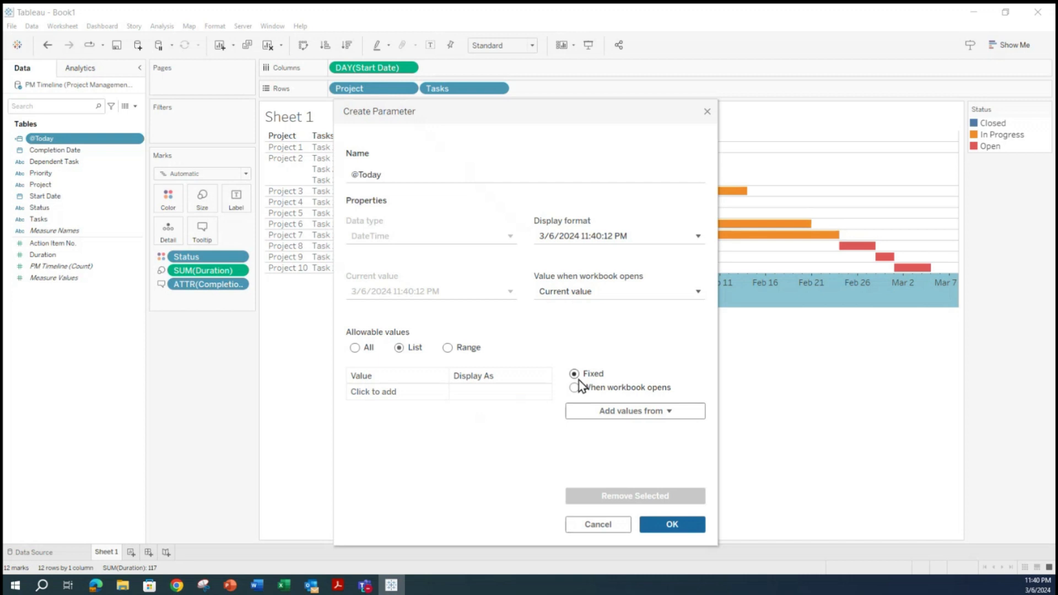
left_click(616, 412)
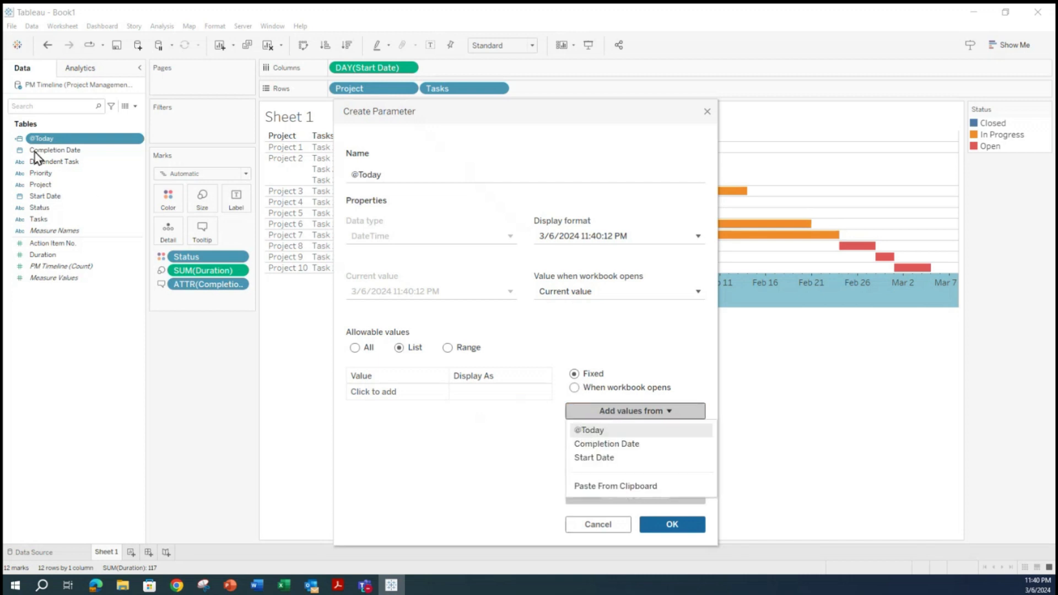
left_click(588, 431)
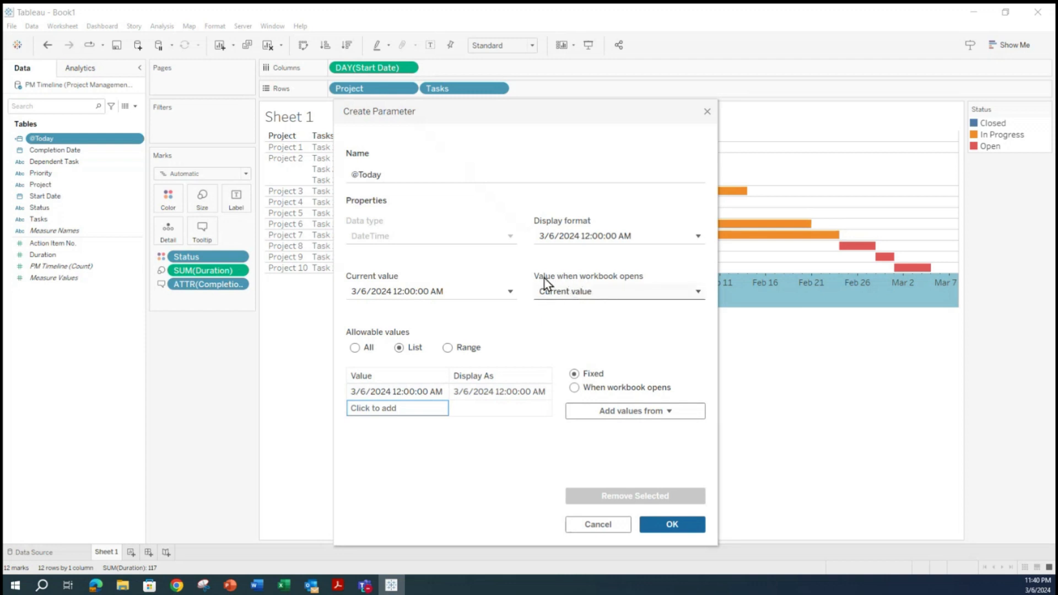
left_click(635, 298)
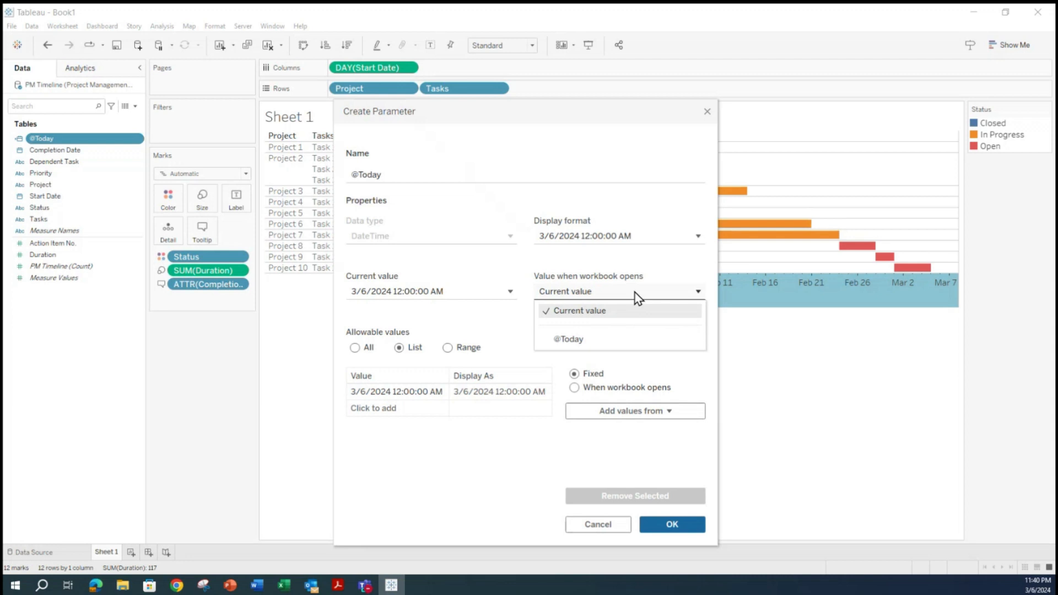
left_click(581, 344)
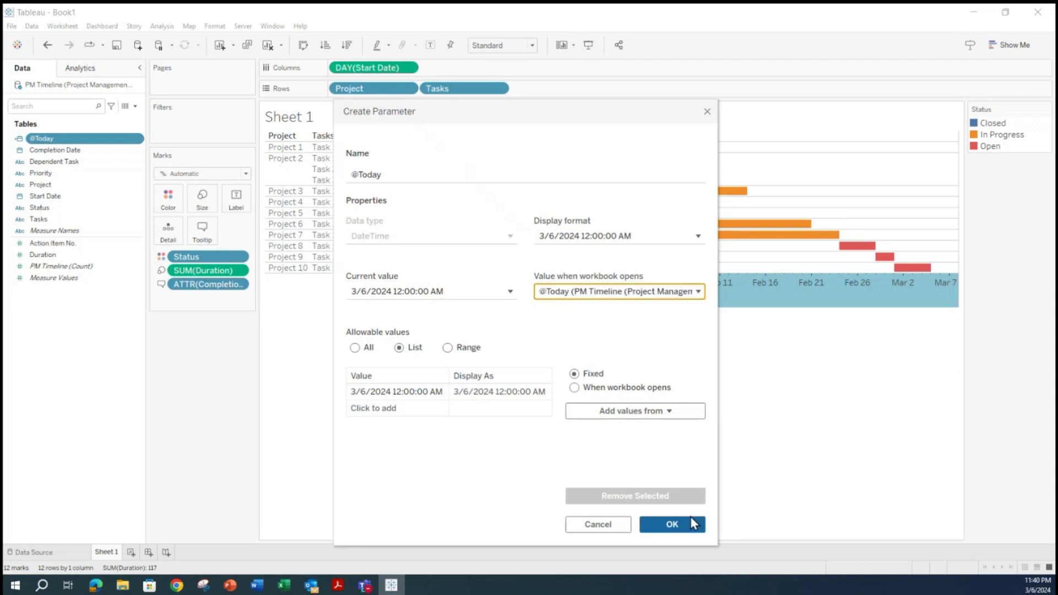
left_click(672, 525)
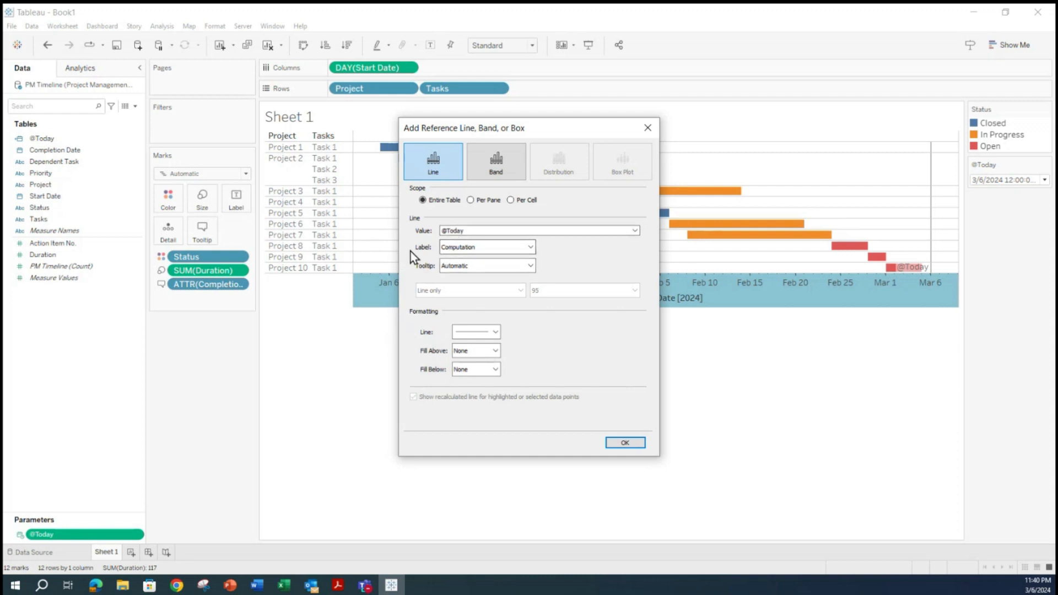
left_click(460, 252)
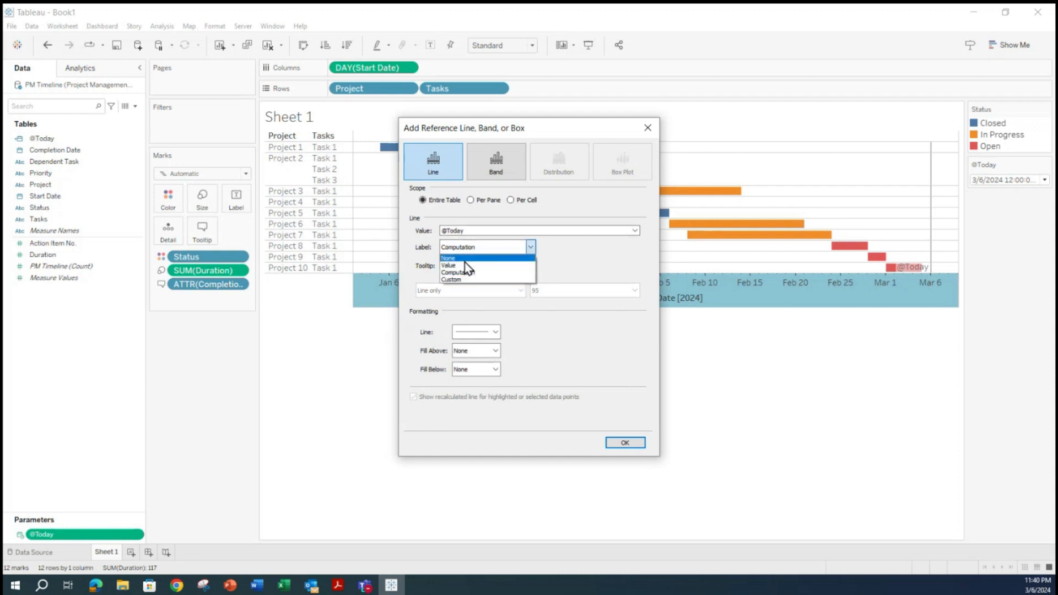
left_click(465, 265)
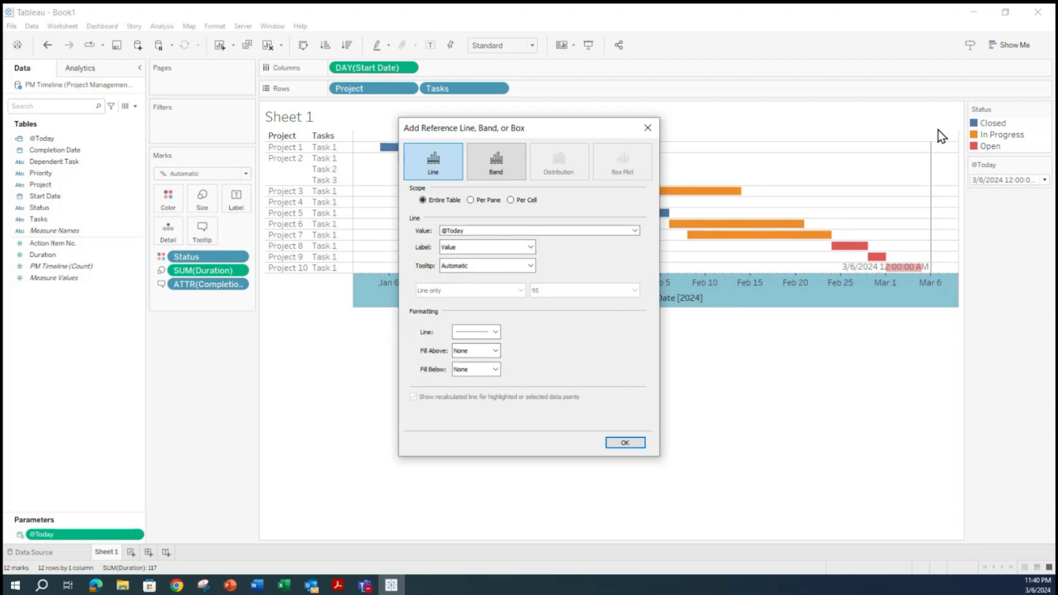
left_click(488, 333)
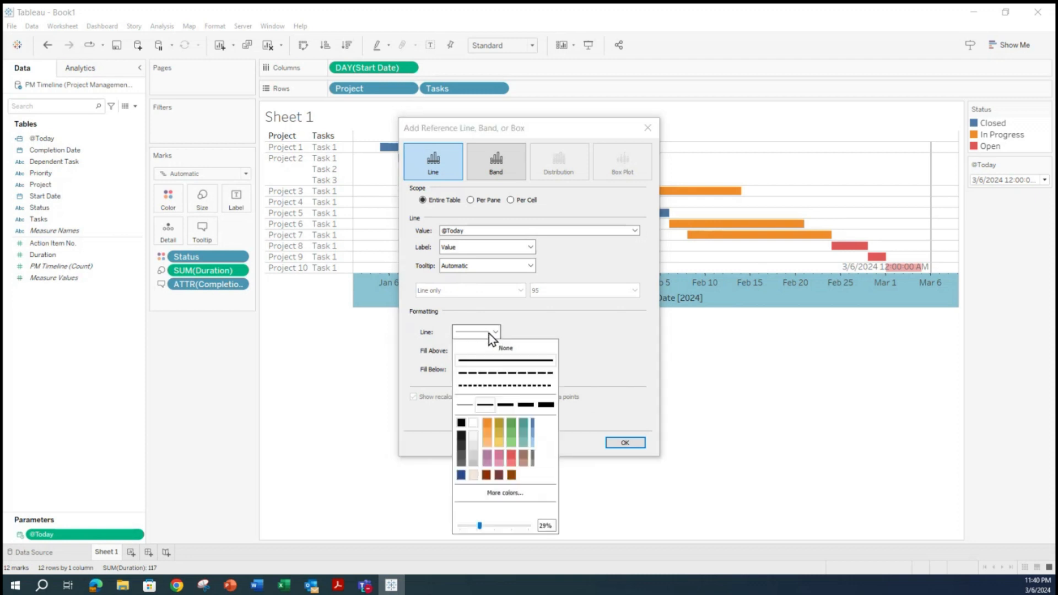
left_click(487, 373)
left_click(488, 385)
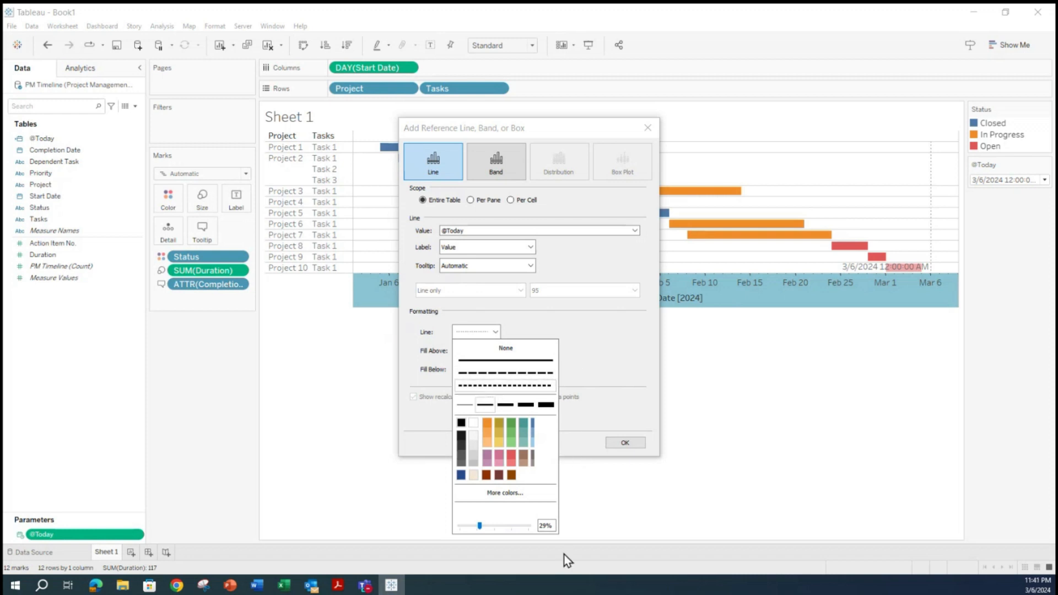
left_click(615, 444)
left_click(616, 444)
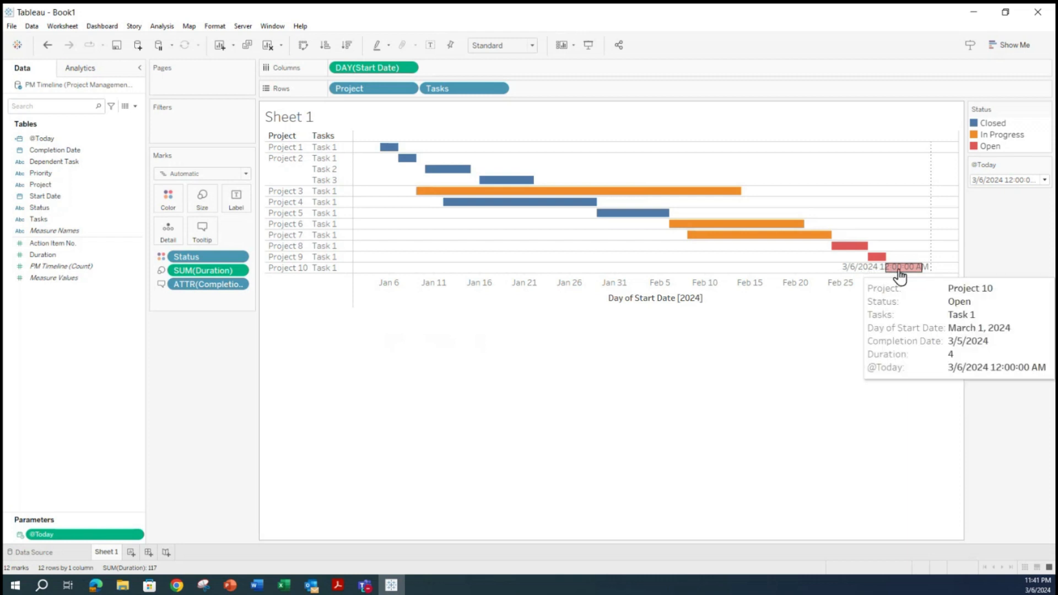
right_click(651, 288)
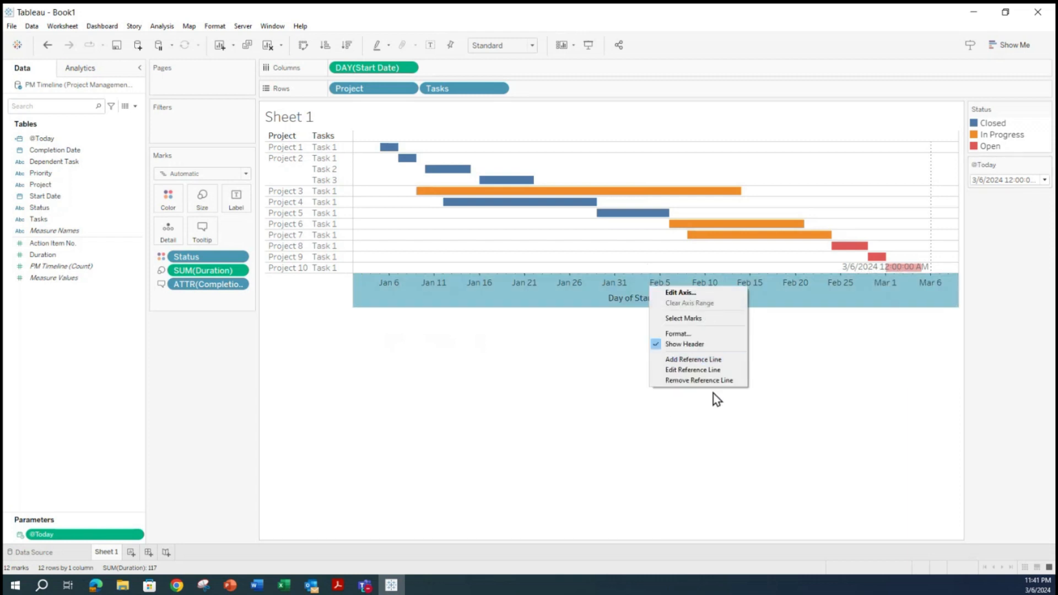
left_click(890, 384)
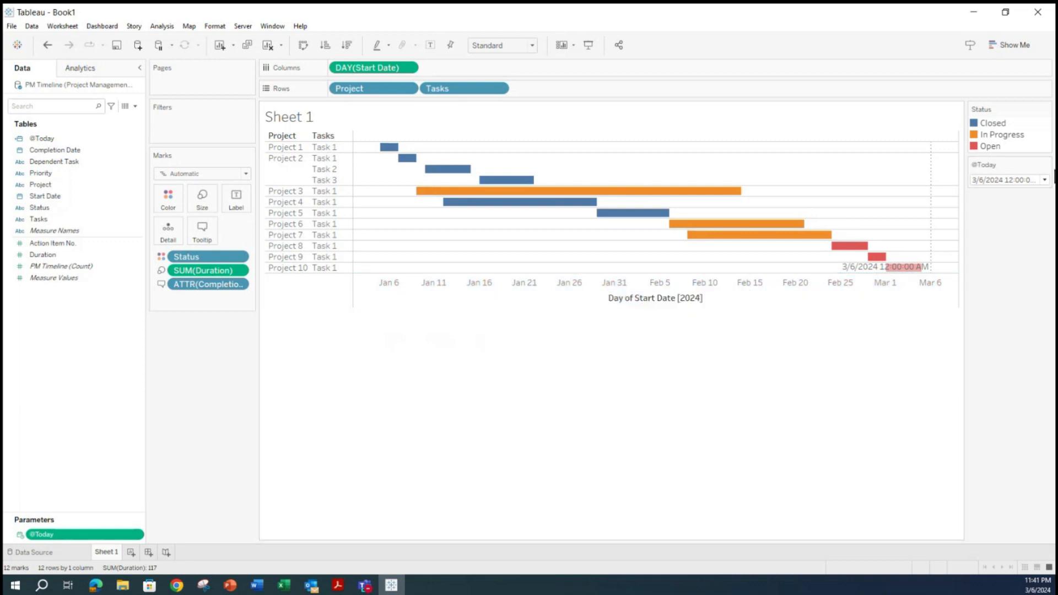
left_click(1046, 164)
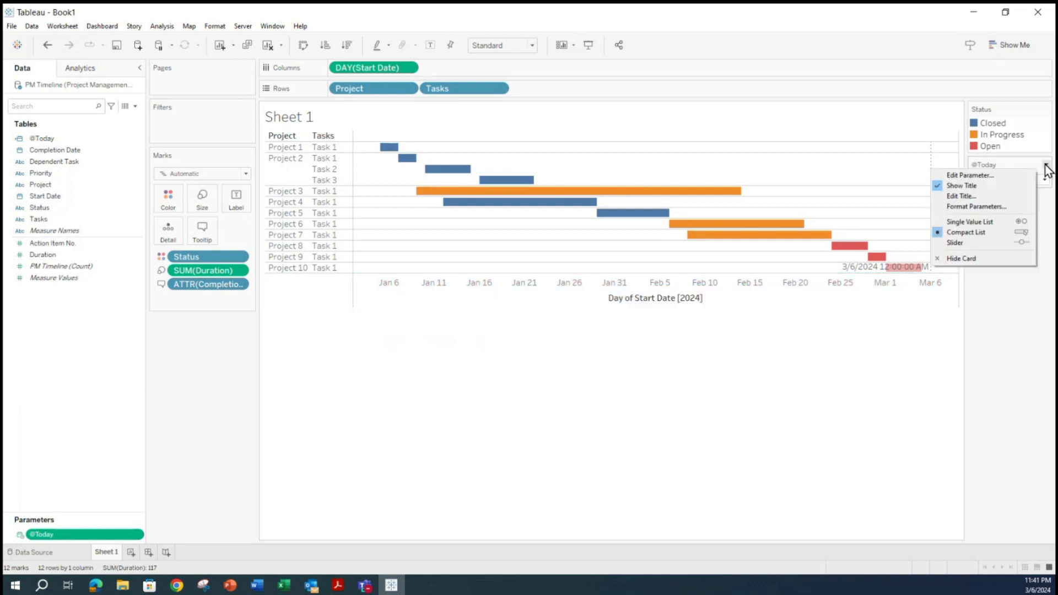
left_click(977, 174)
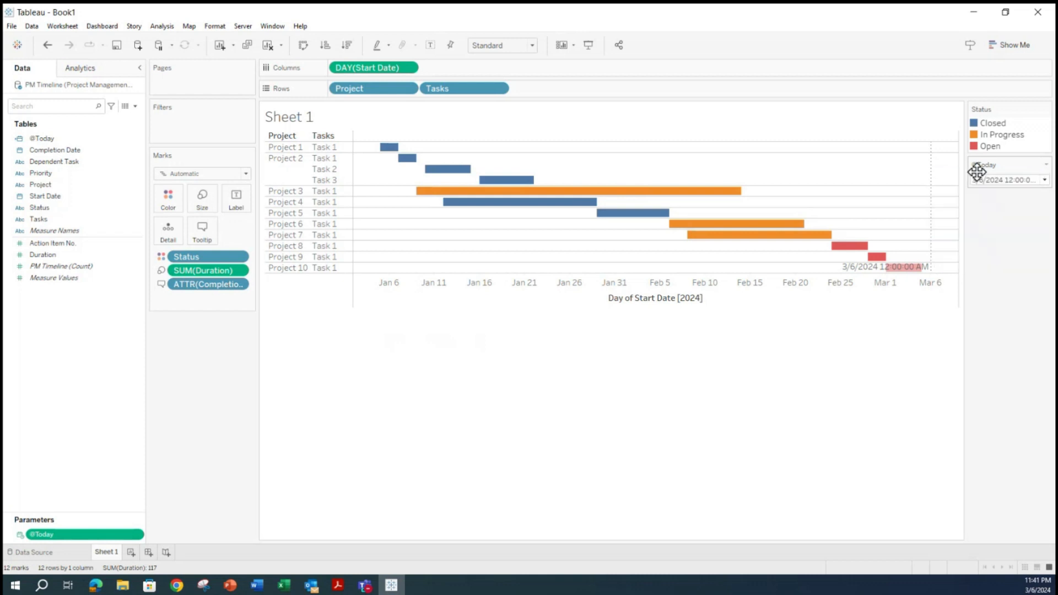
left_click(611, 475)
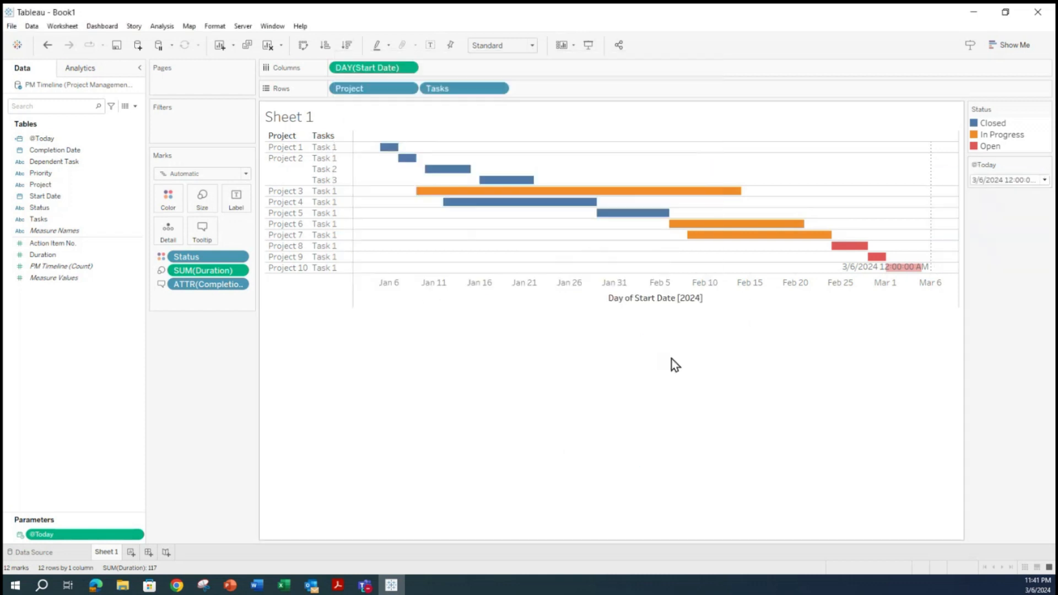
right_click(677, 304)
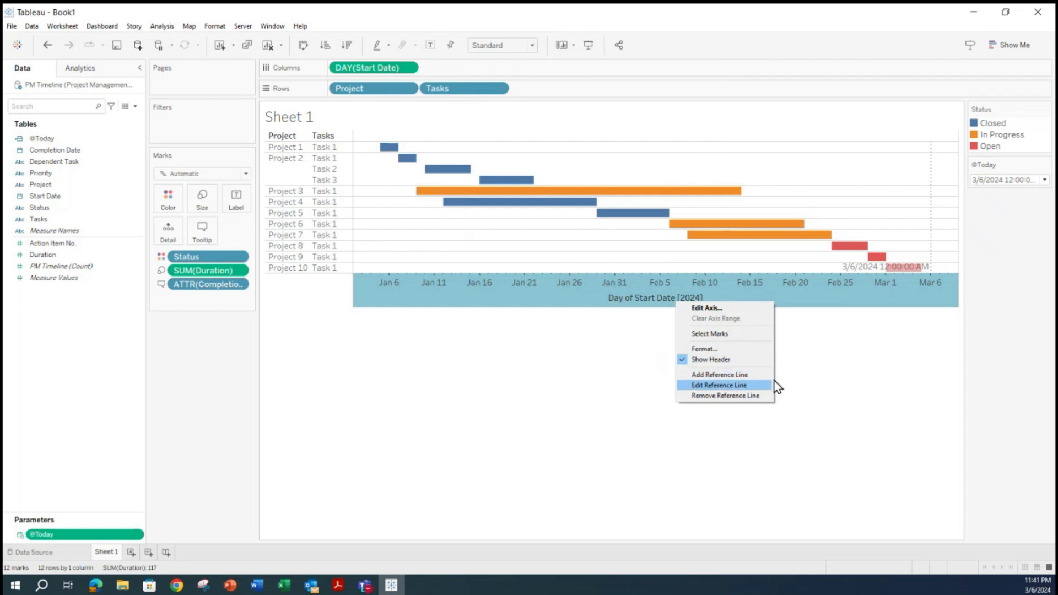
left_click(901, 331)
mouse_move(932, 168)
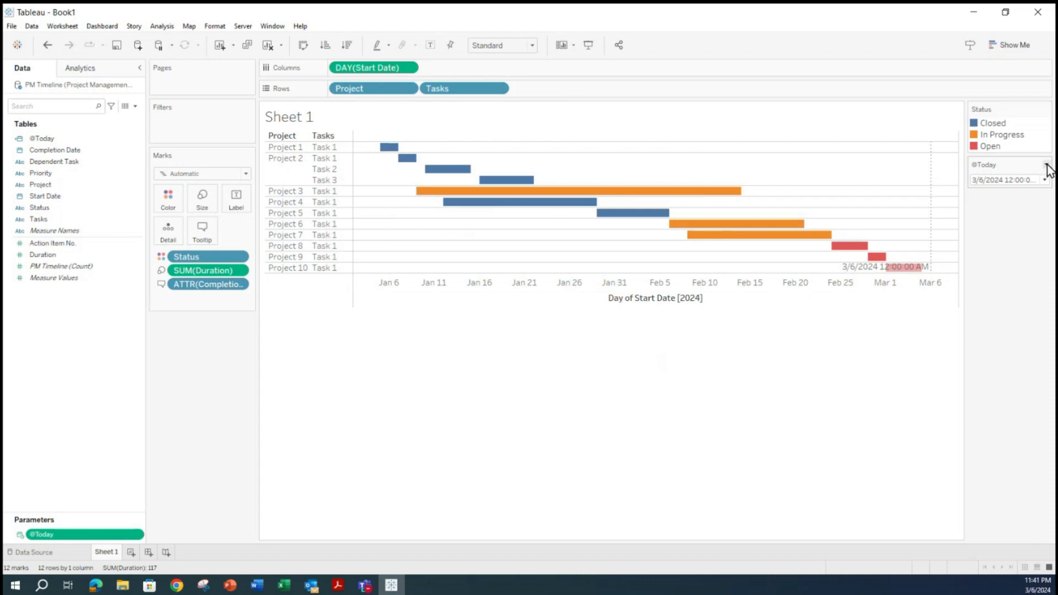
left_click(1046, 166)
left_click(963, 175)
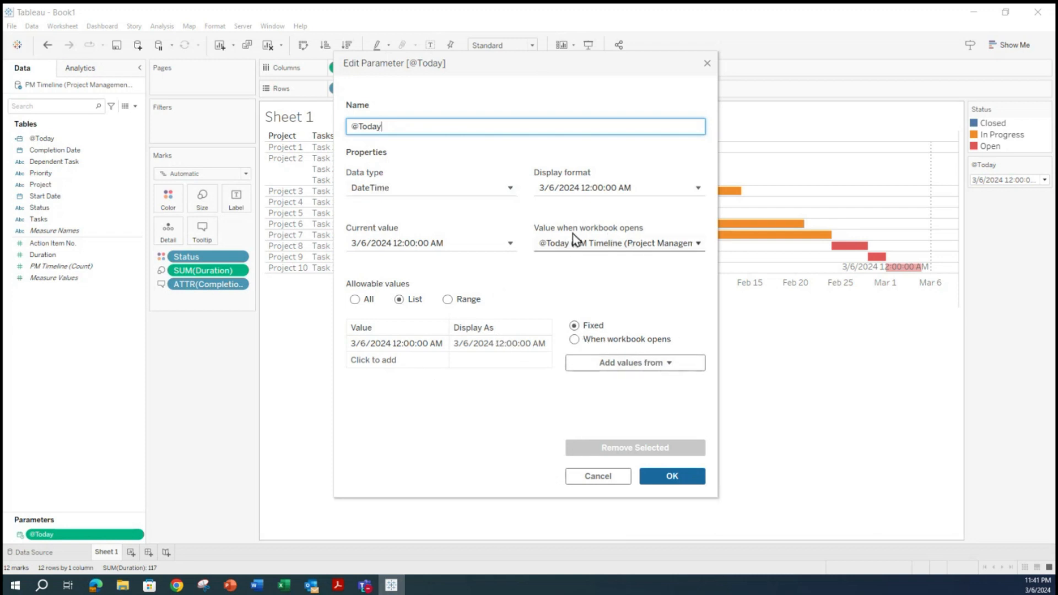
left_click(663, 188)
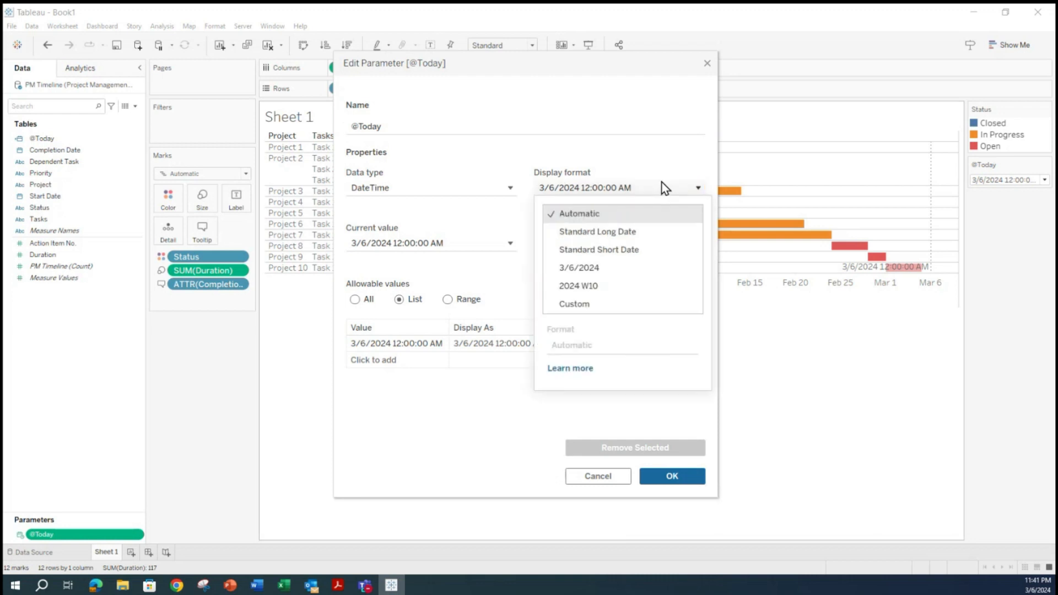
left_click(421, 247)
left_click(393, 185)
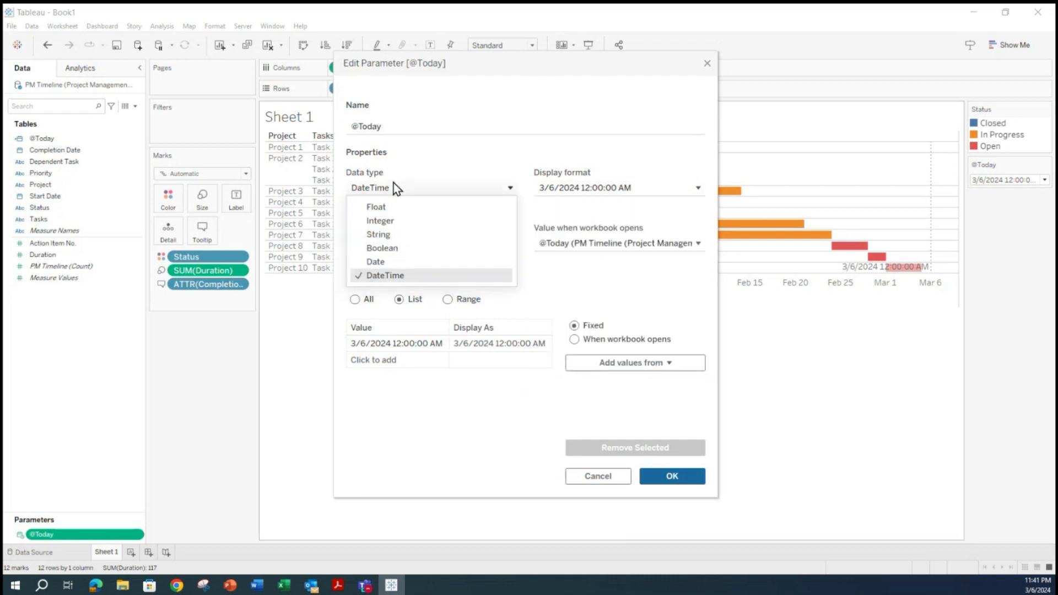
left_click(470, 455)
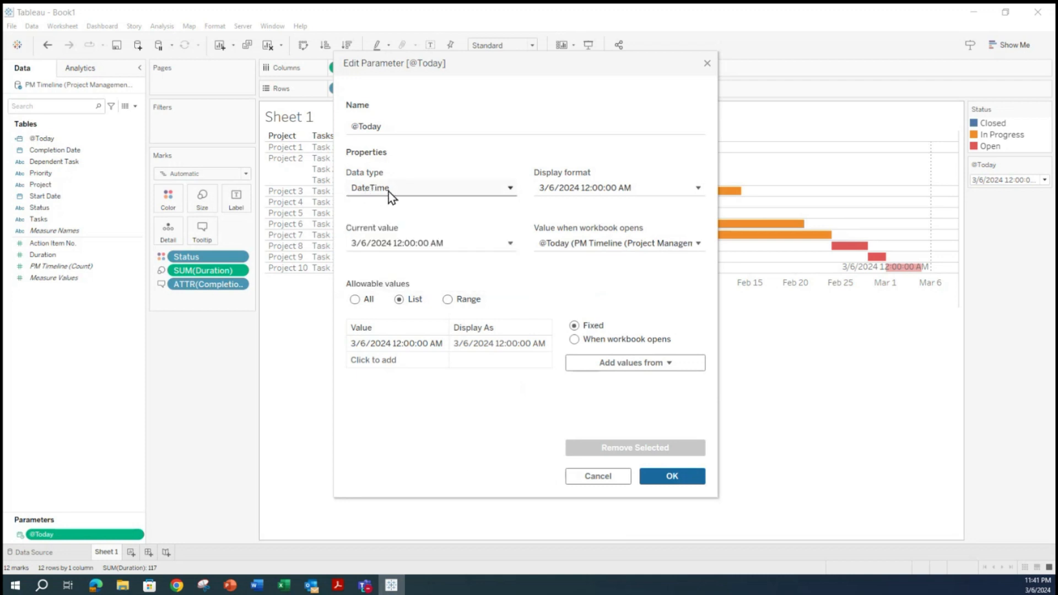
left_click(389, 192)
left_click(397, 264)
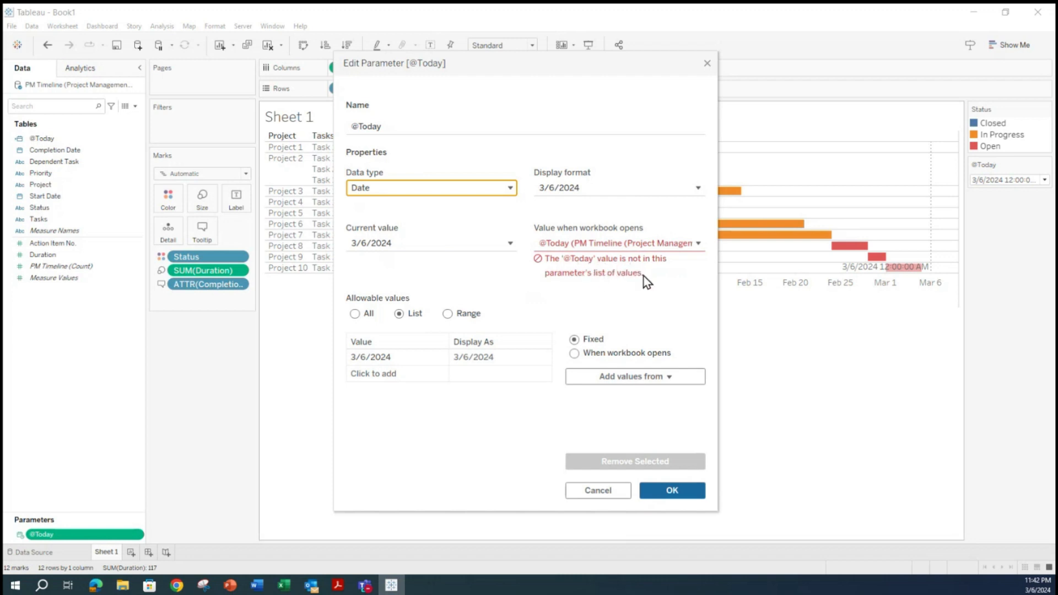
left_click(397, 359)
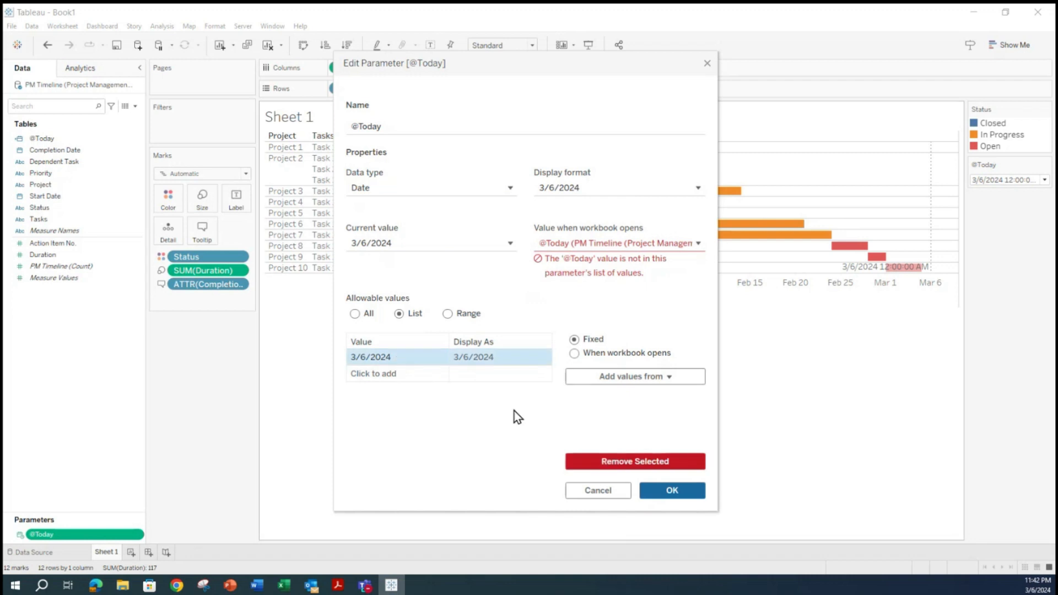
left_click(600, 461)
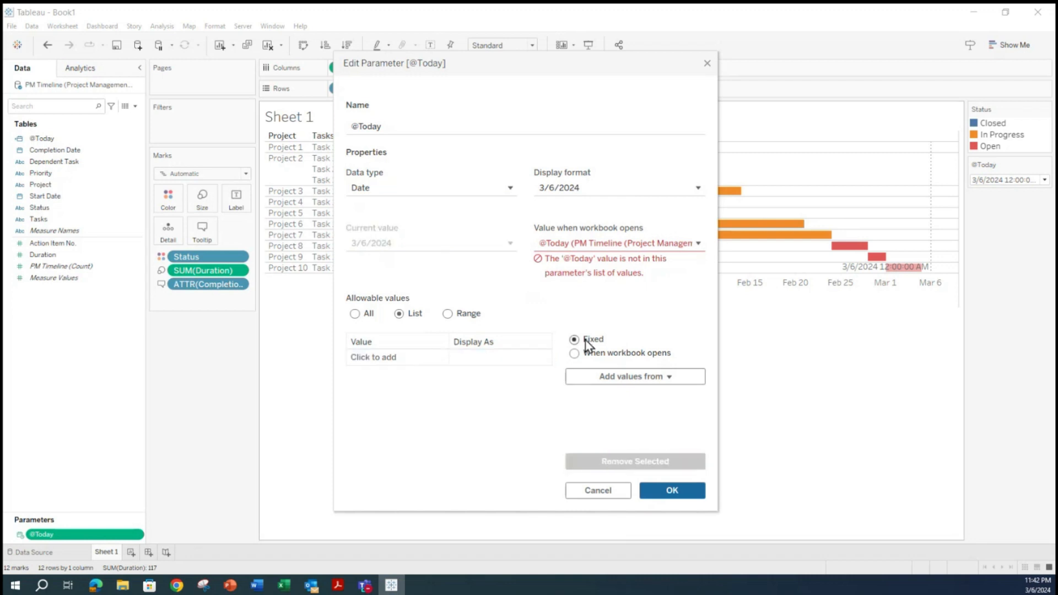
left_click(607, 382)
left_click(586, 398)
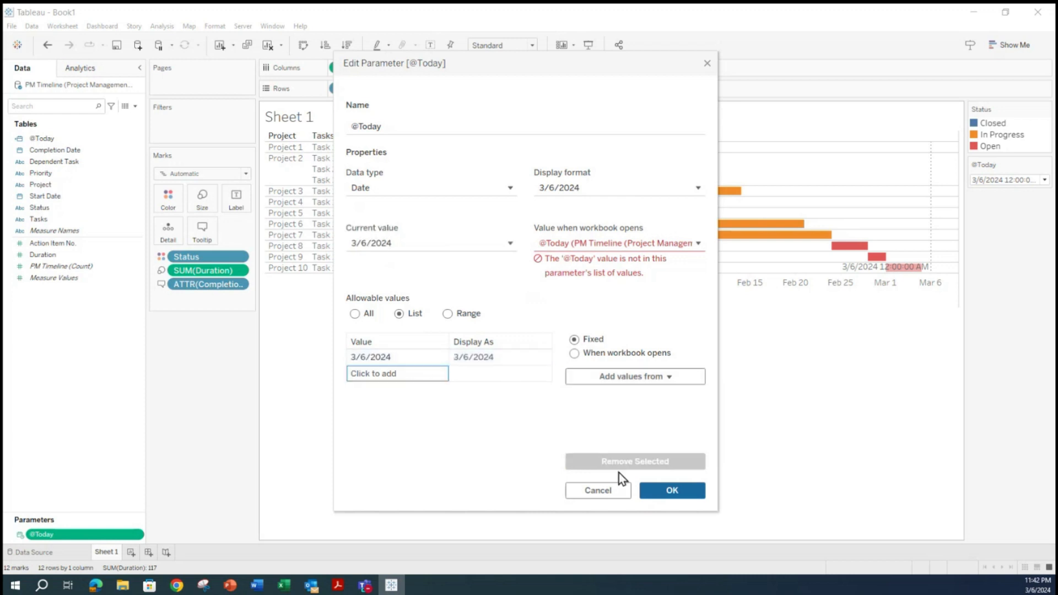
left_click(659, 492)
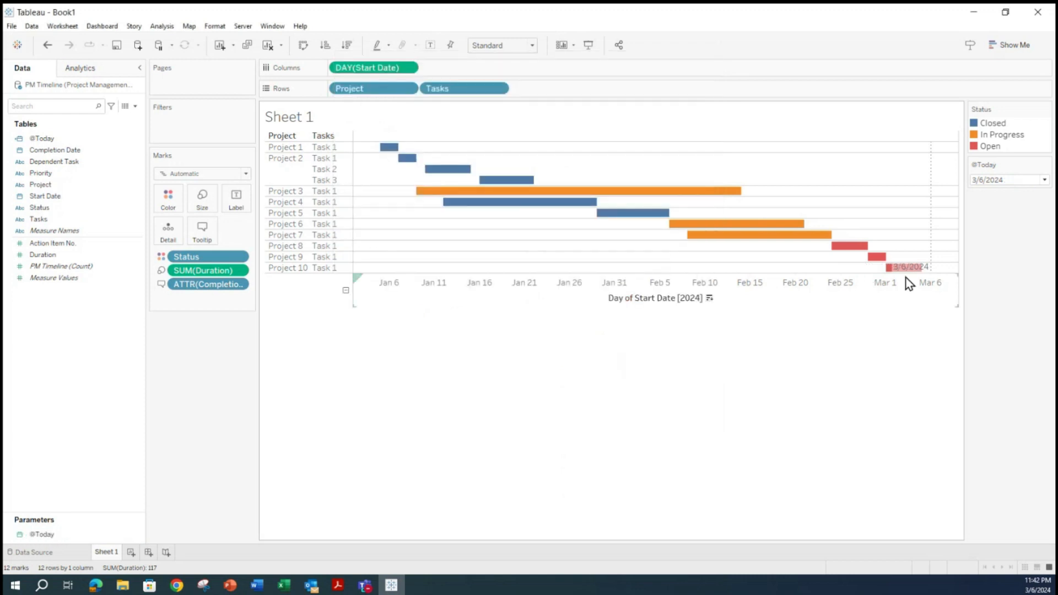
left_click(1047, 171)
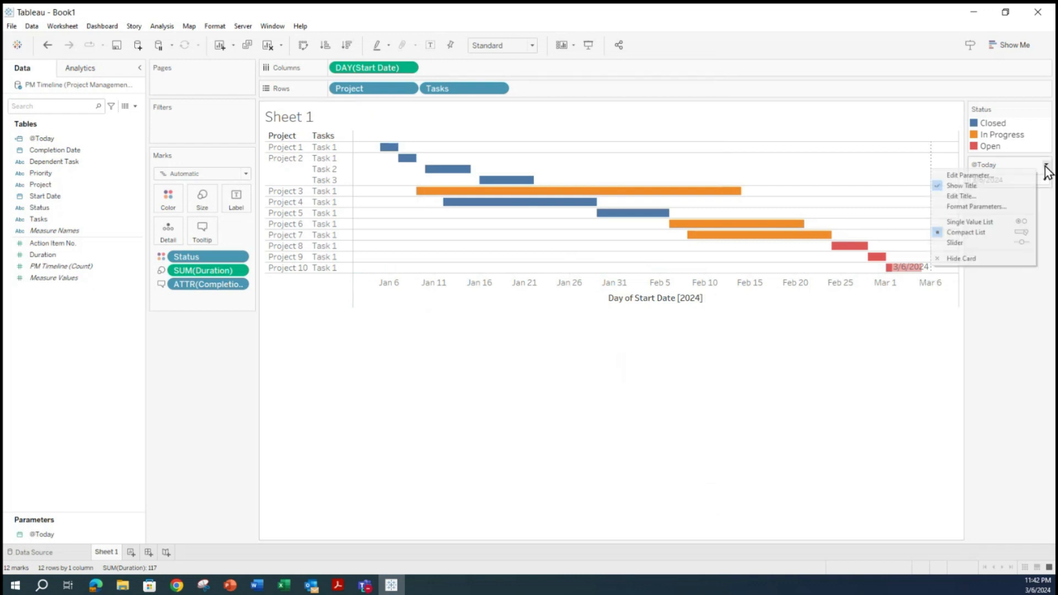
left_click(978, 175)
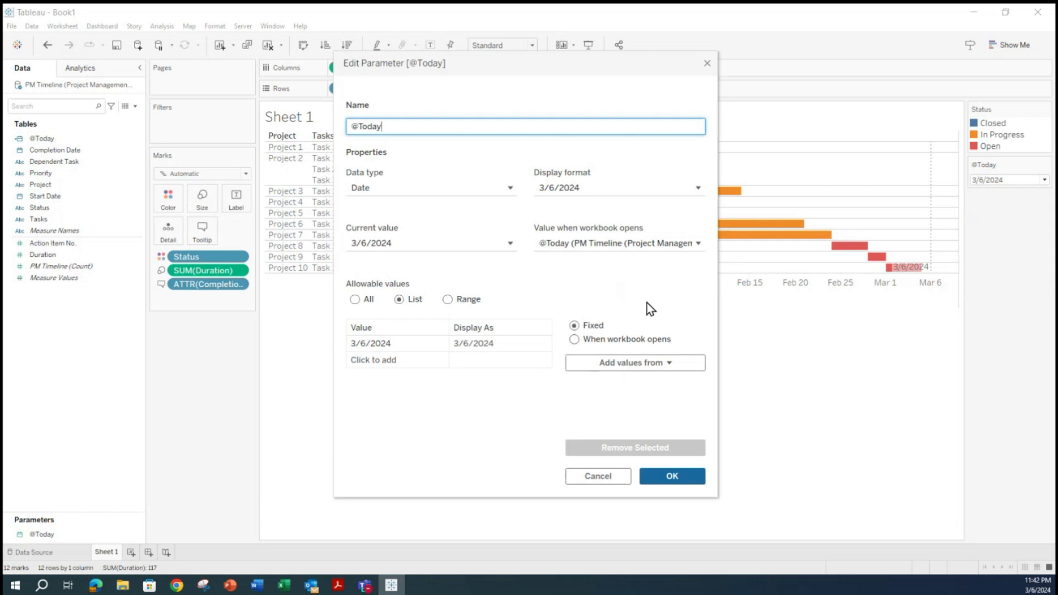
left_click(577, 244)
left_click(572, 291)
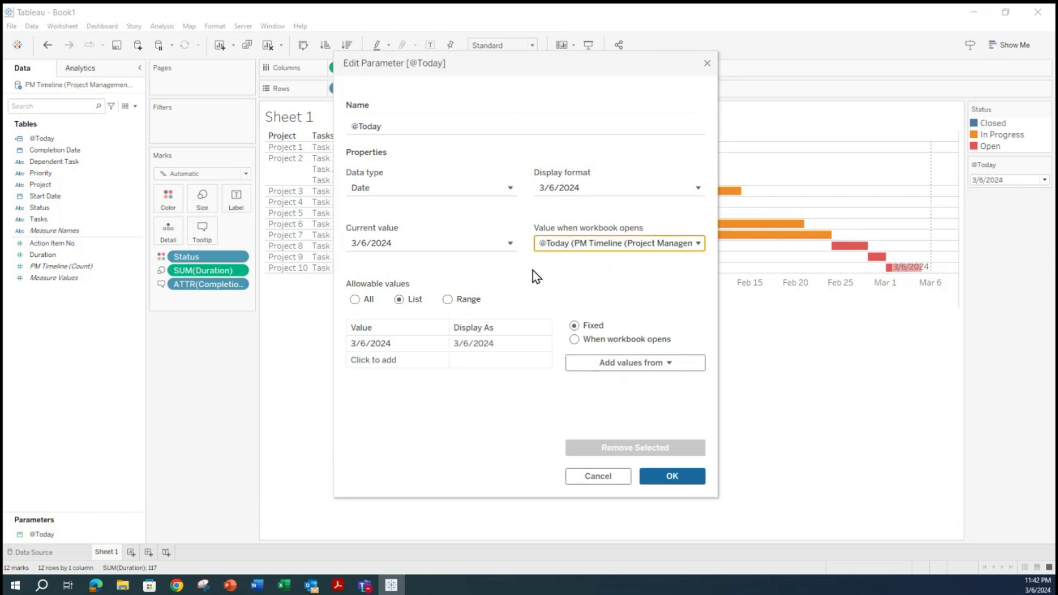
left_click(669, 479)
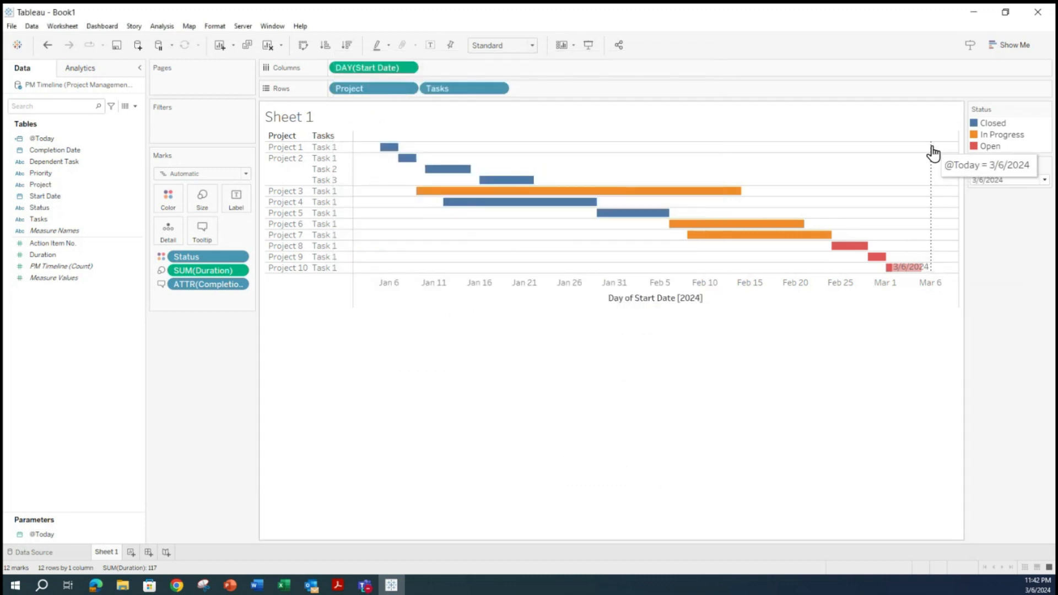
- Change the Status colours of the chart to green for Closed and teal for Open
mouse_move(893, 278)
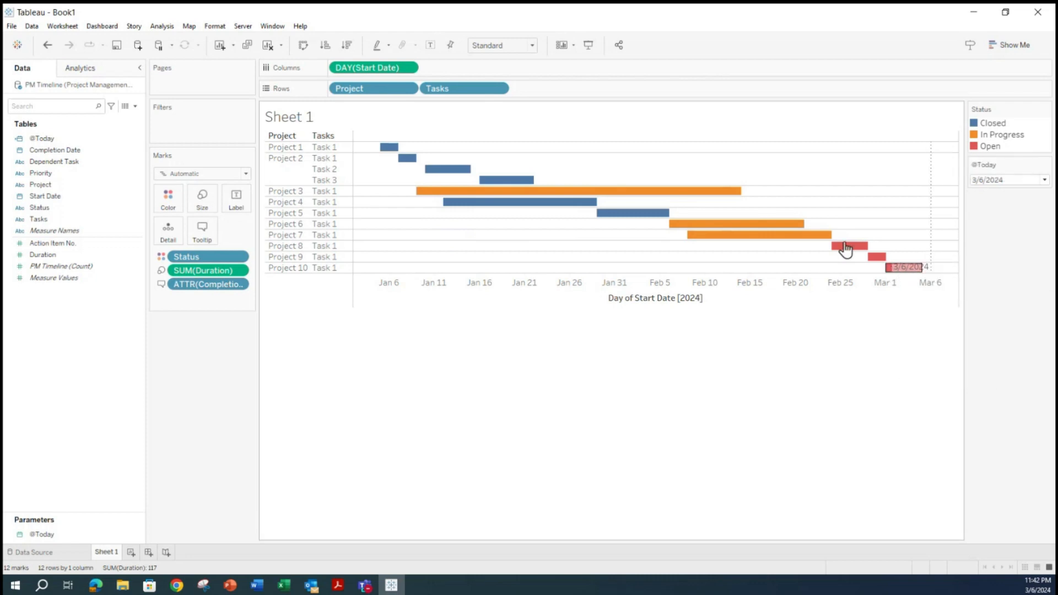
mouse_move(761, 242)
left_click(172, 199)
left_click(203, 236)
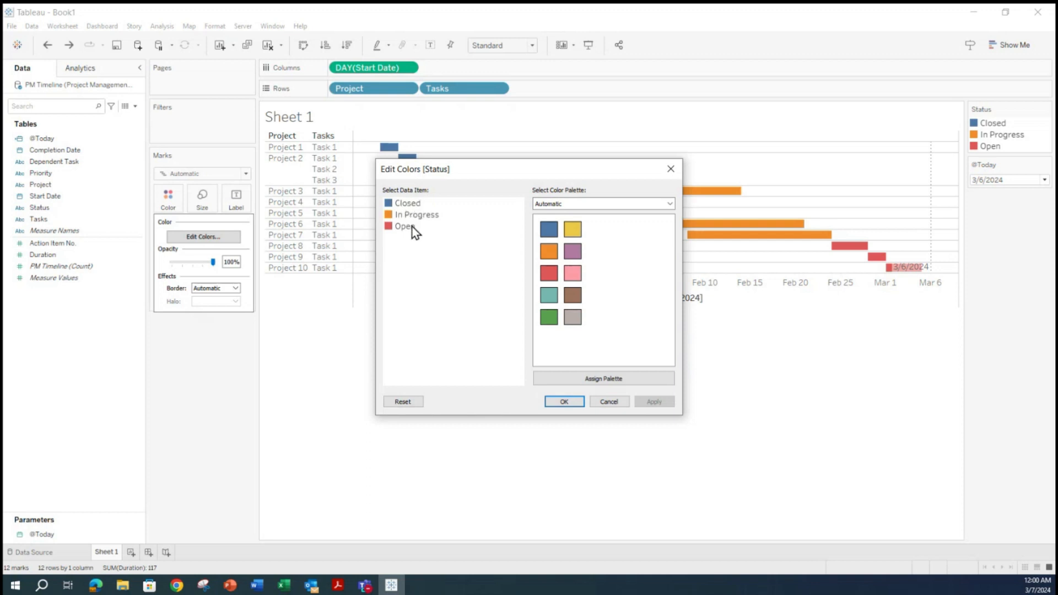
left_click(407, 205)
left_click(548, 318)
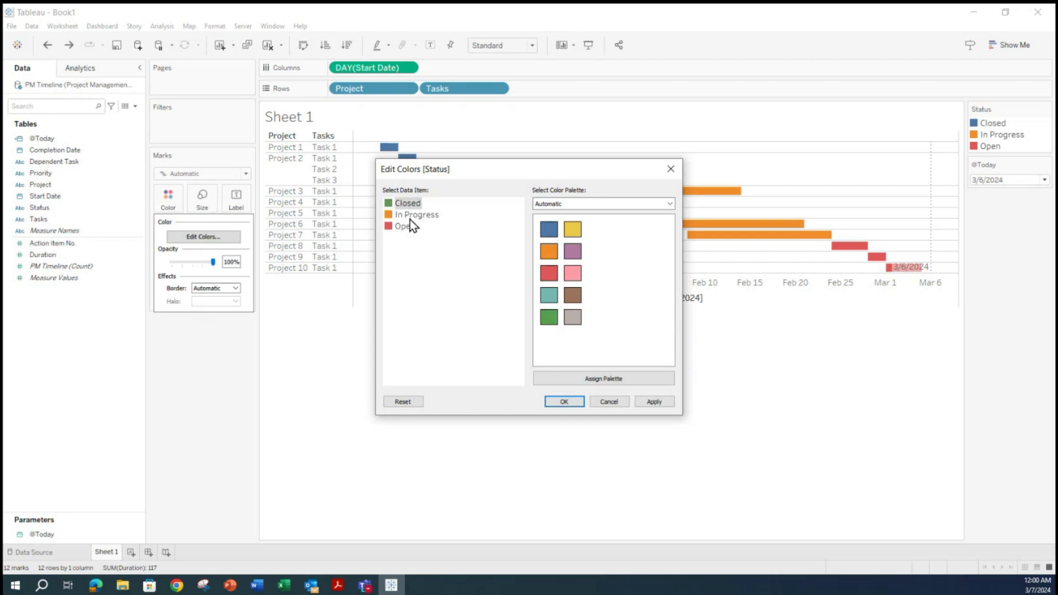
left_click(548, 295)
left_click(656, 401)
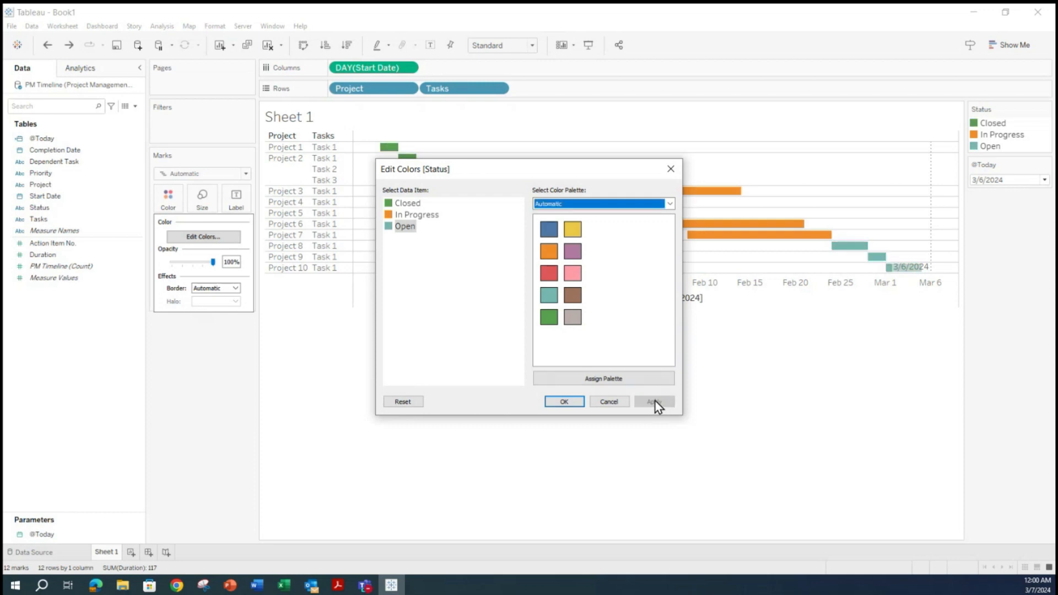
left_click(573, 401)
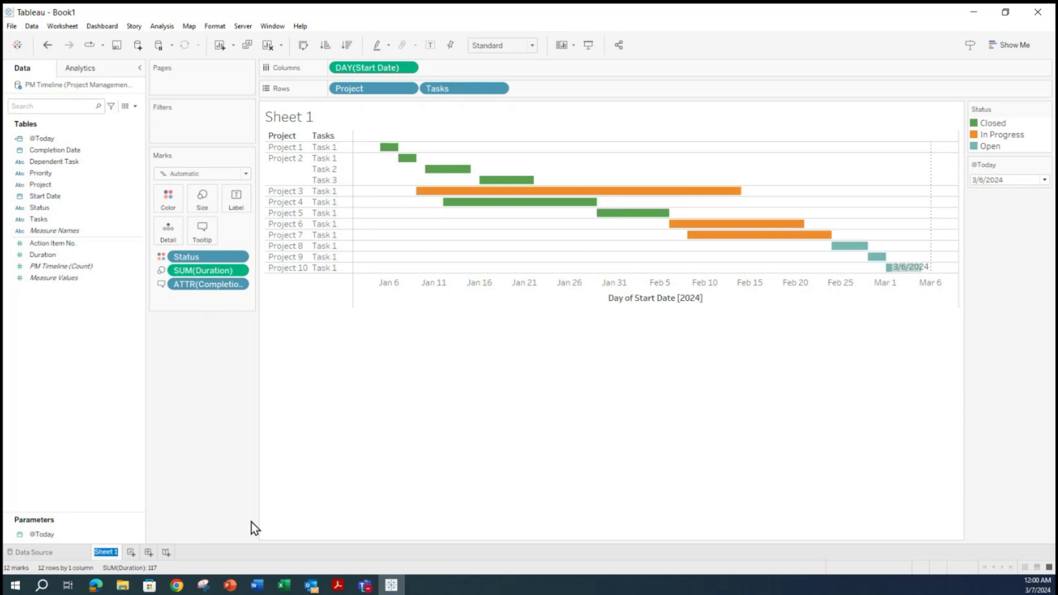
- Rename the worksheet as Timeline and format its title as bold, centred and size 16
type("Timeline")
left_click(574, 436)
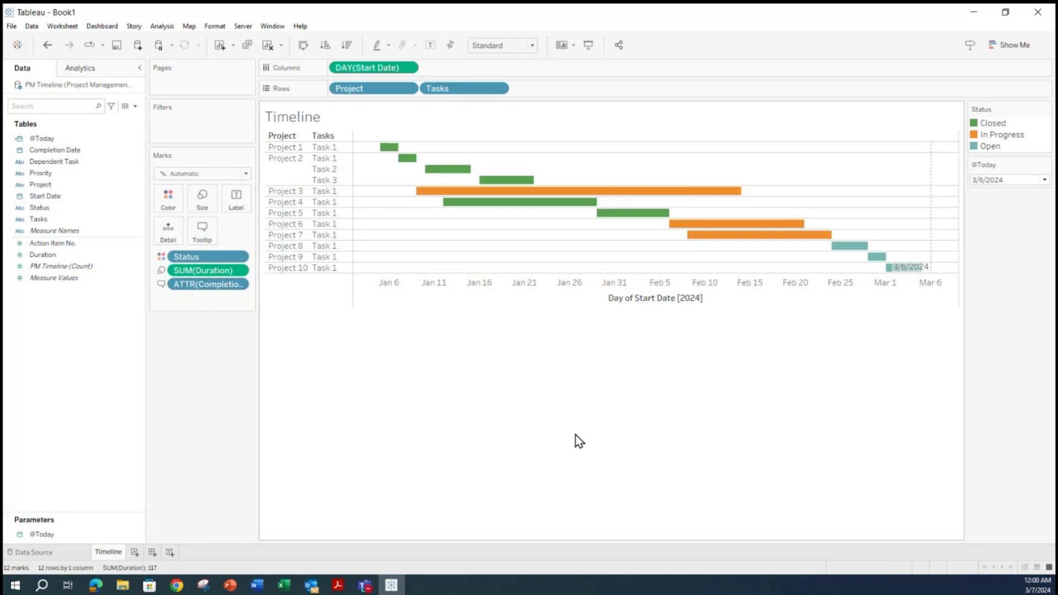
double_click(313, 122)
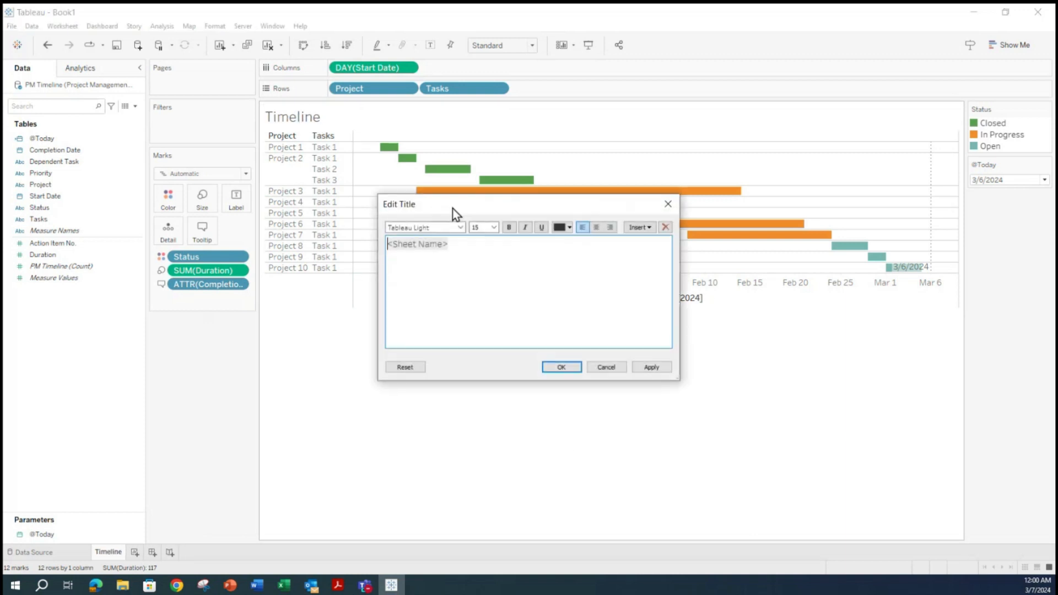
left_click(496, 230)
left_click(425, 274)
left_click_drag(467, 244, 341, 242)
left_click(494, 227)
left_click(487, 281)
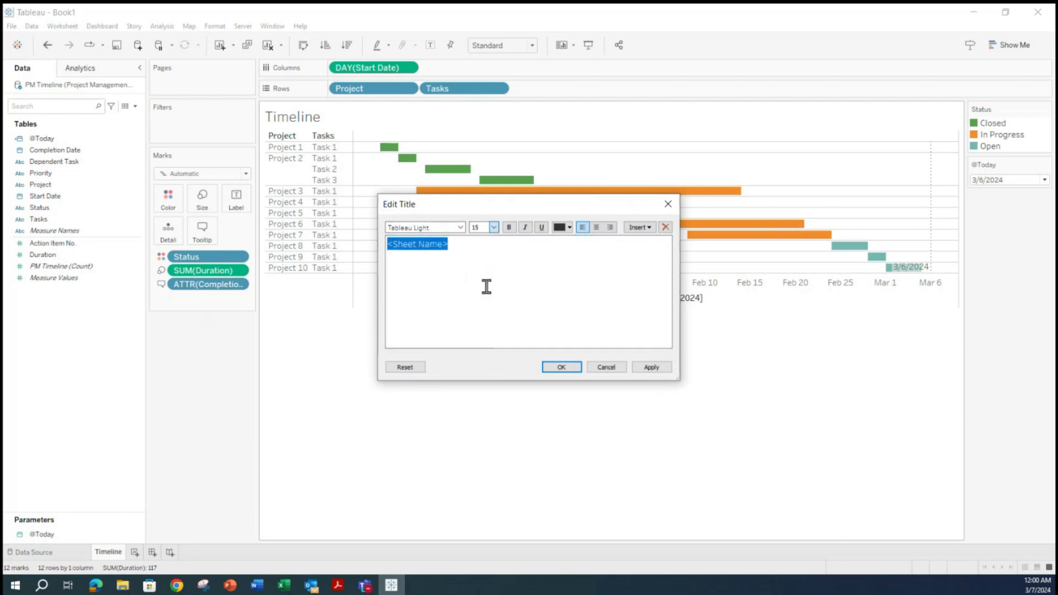
left_click(507, 227)
left_click(596, 227)
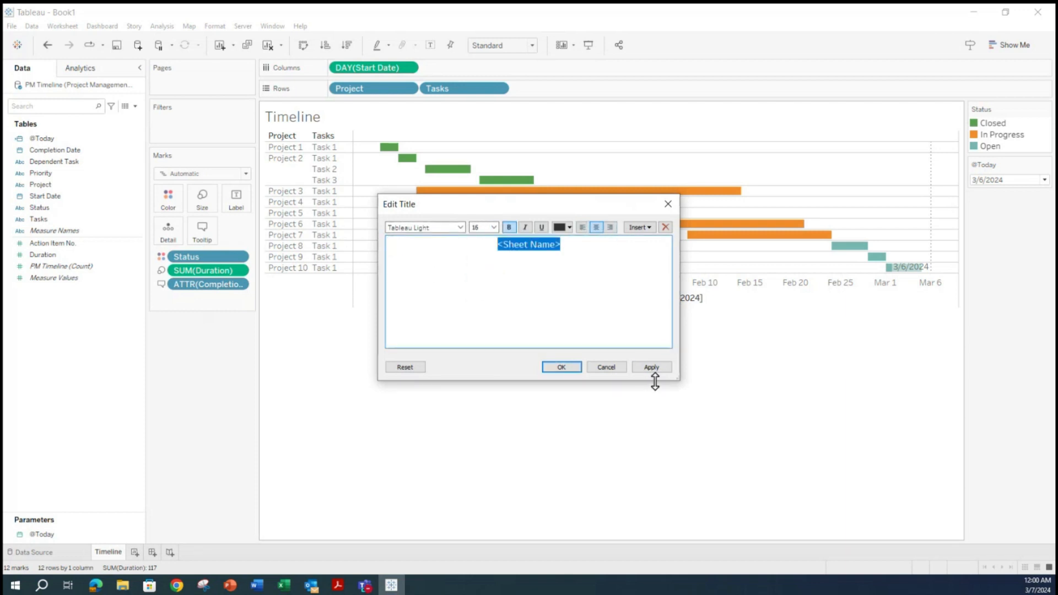
left_click(651, 367)
left_click(561, 368)
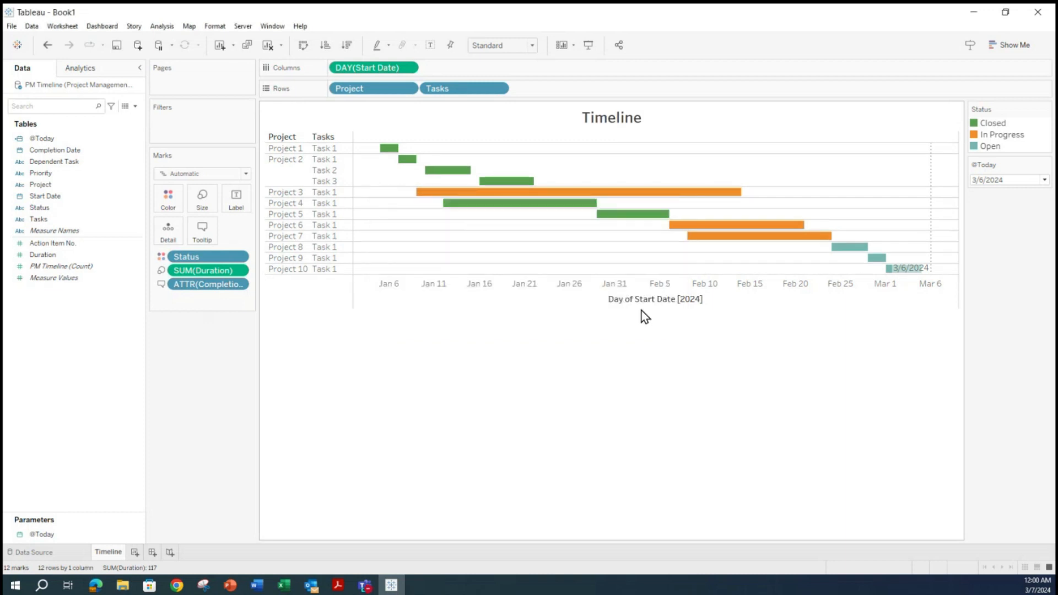
- Create a new worksheet with Status on the rows and Project beside it, aggregated as a count
left_click(133, 553)
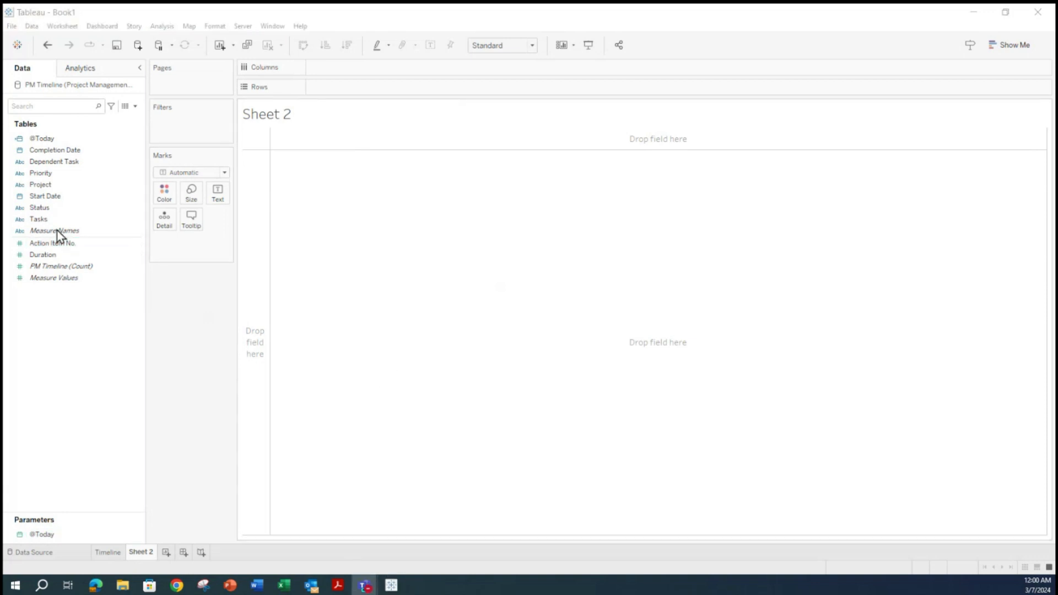
left_click(51, 208)
double_click(51, 208)
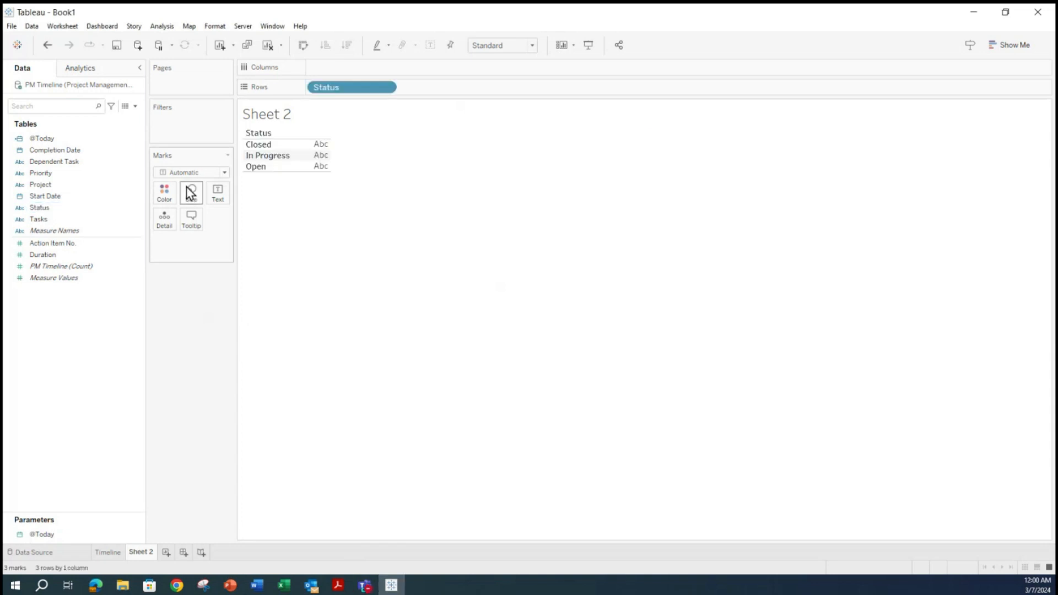
left_click_drag(41, 185, 319, 154)
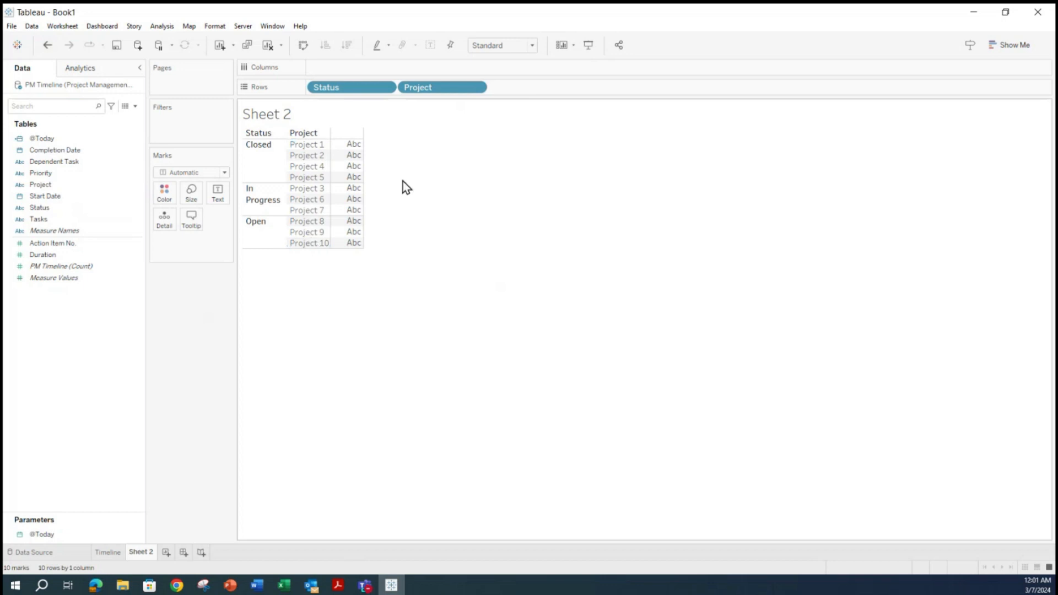
left_click(476, 88)
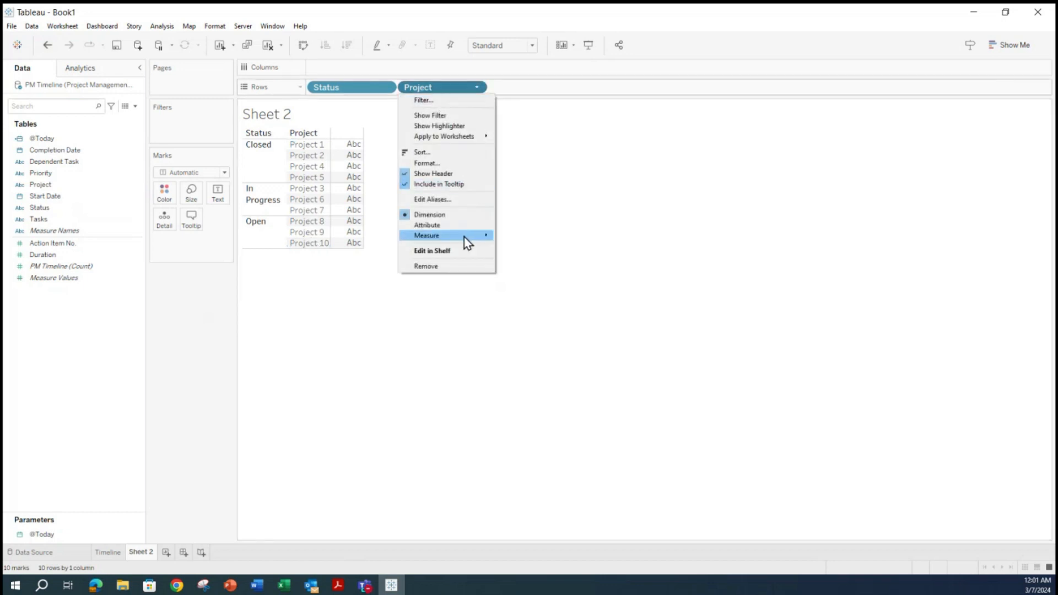
mouse_move(464, 236)
left_click(523, 255)
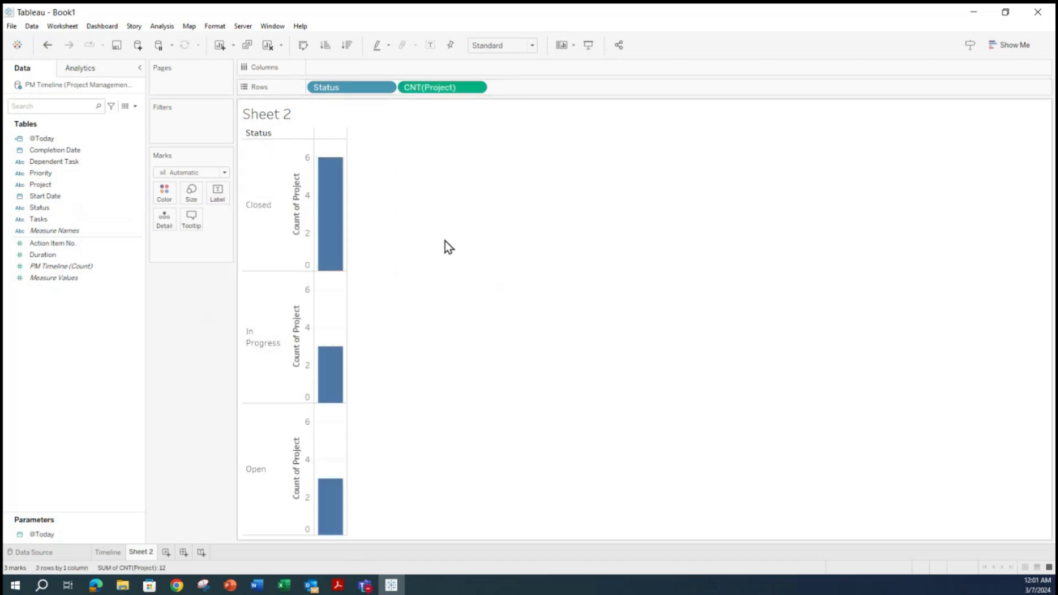
- Convert the project count by status chart to horizontal bars
left_click(1016, 43)
left_click(947, 148)
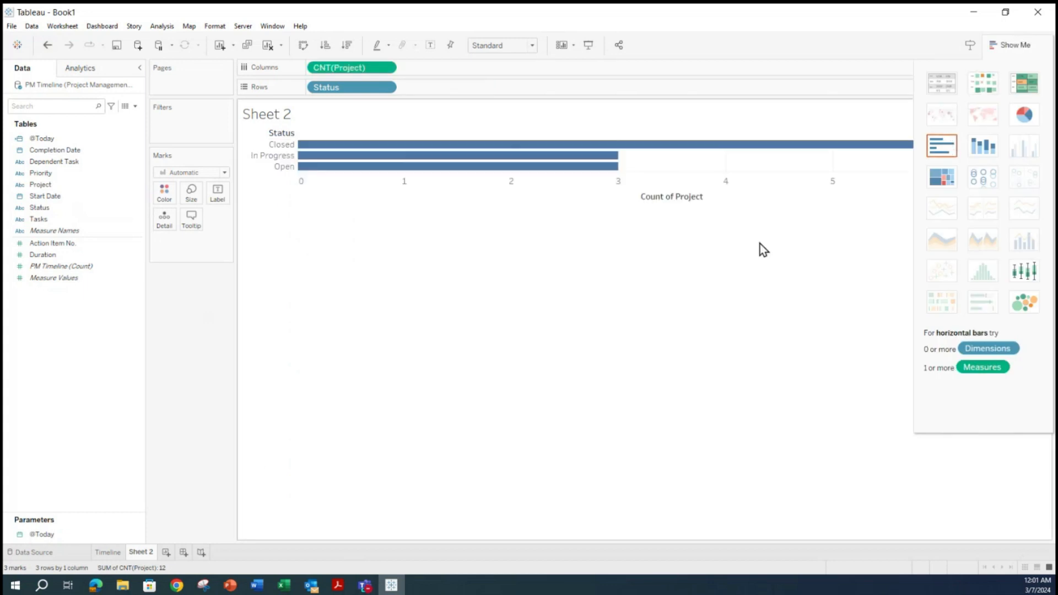
left_click(1016, 45)
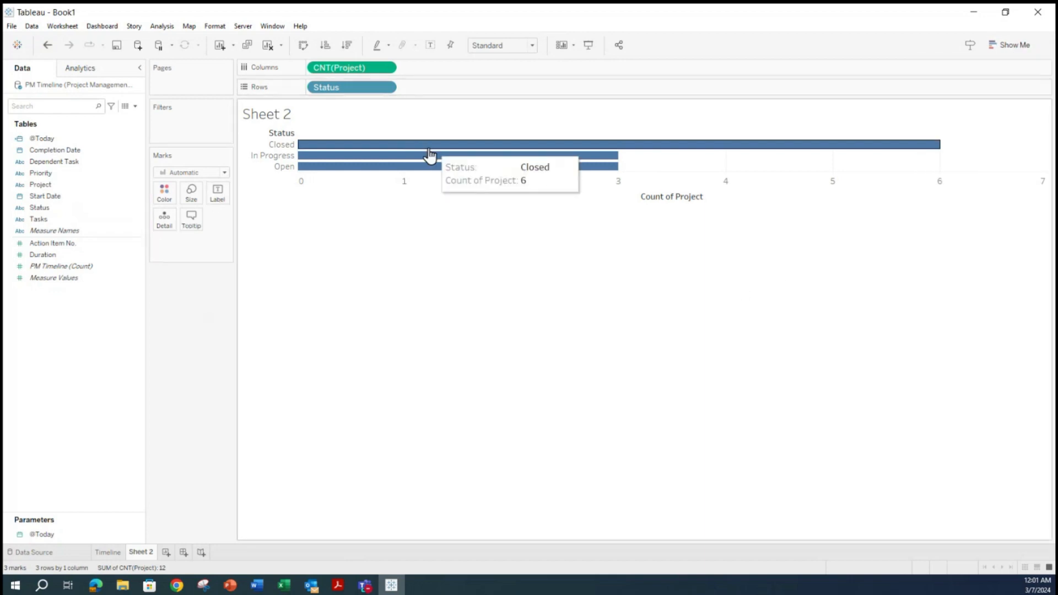
- Show the project counts as labels on the bars and make the chart's rows slightly taller
left_click(217, 192)
left_click(250, 218)
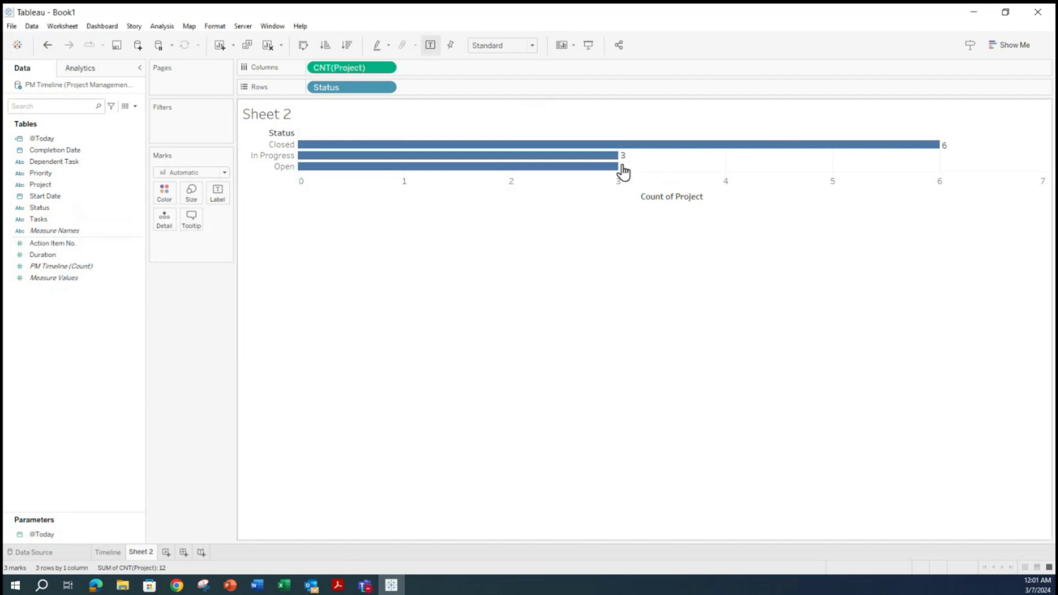
left_click_drag(956, 186, 957, 198)
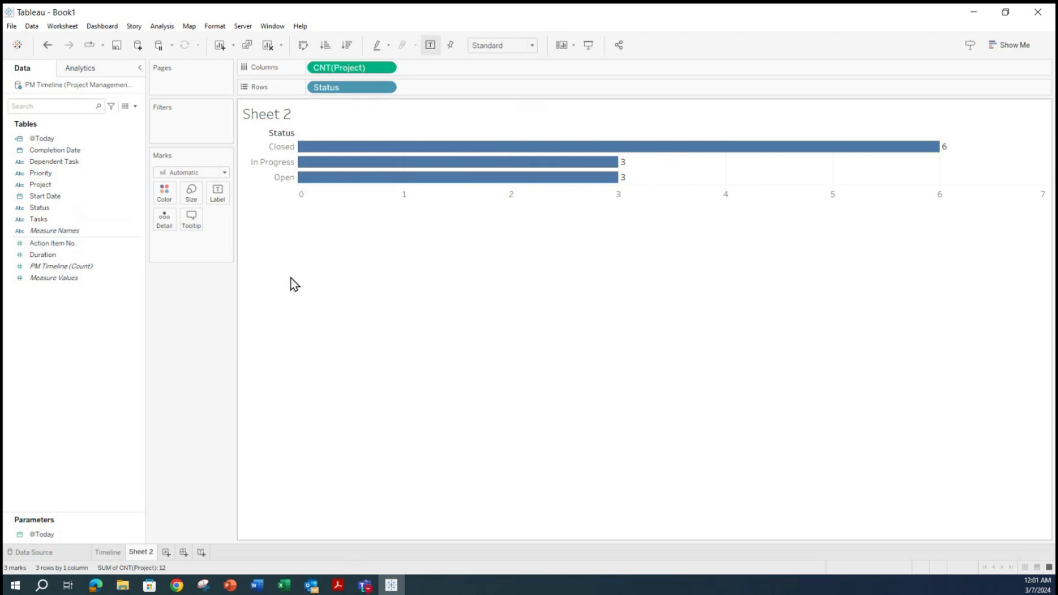
- Colour the project count bars by Status and compare their colours with the Timeline worksheet
left_click(107, 552)
left_click(138, 552)
left_click(85, 209)
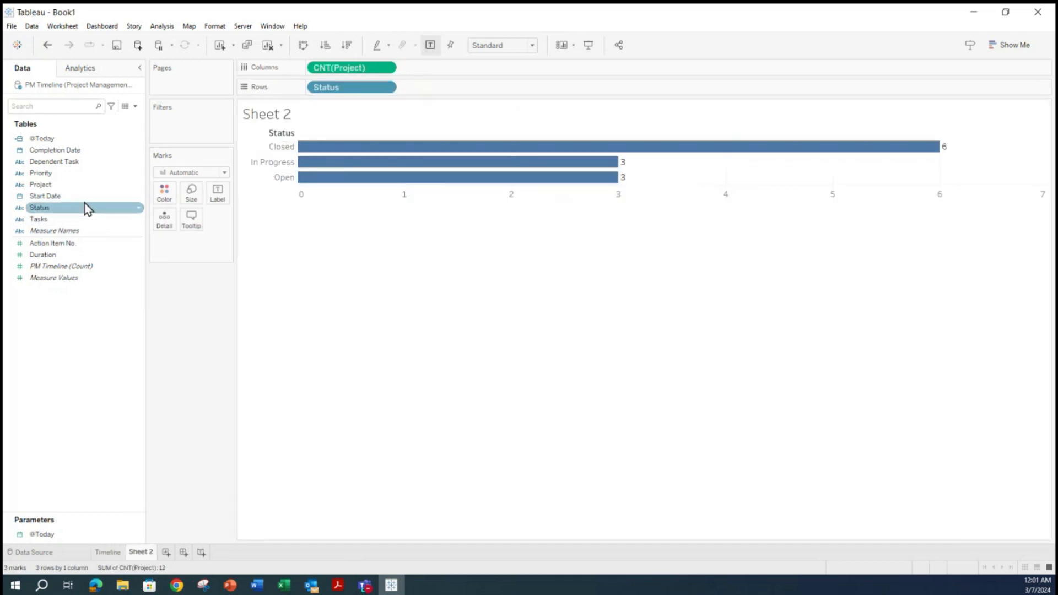
left_click(47, 208)
left_click_drag(47, 213, 164, 194)
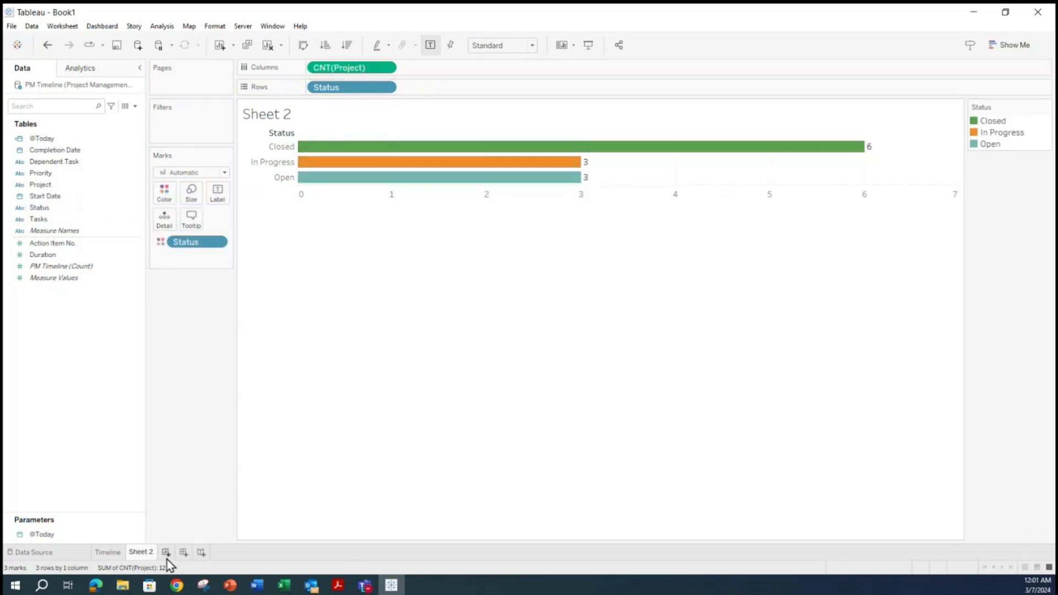
left_click(108, 552)
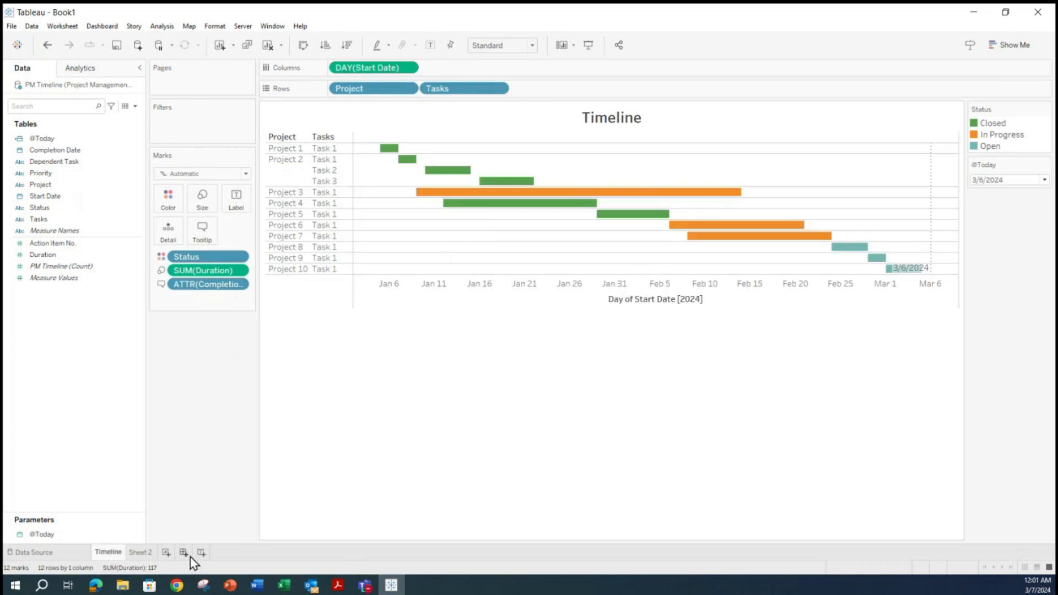
left_click(140, 552)
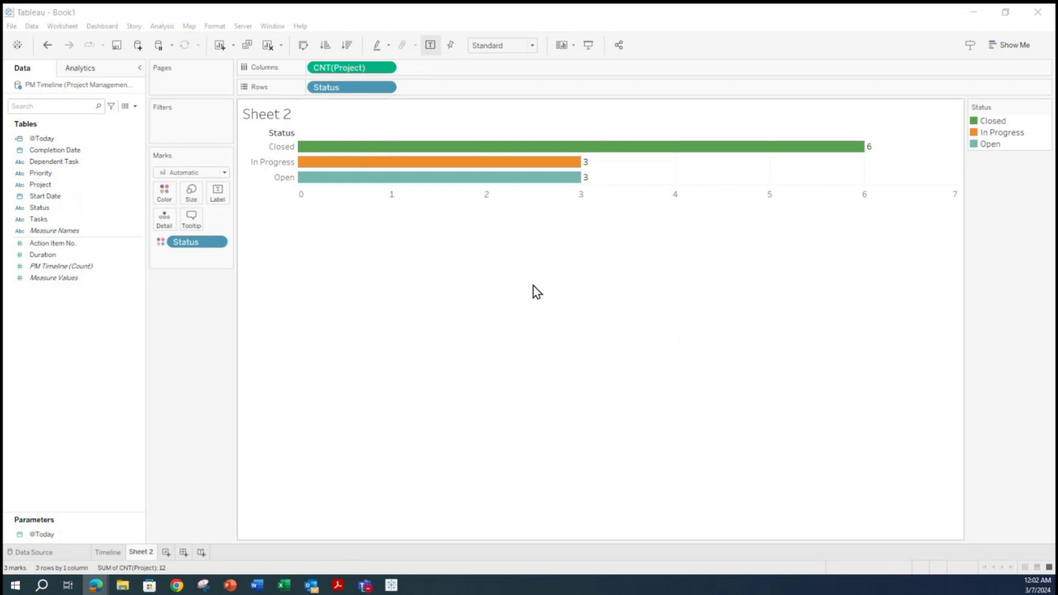
- Rename the project count worksheet as Project by Status
left_click(480, 303)
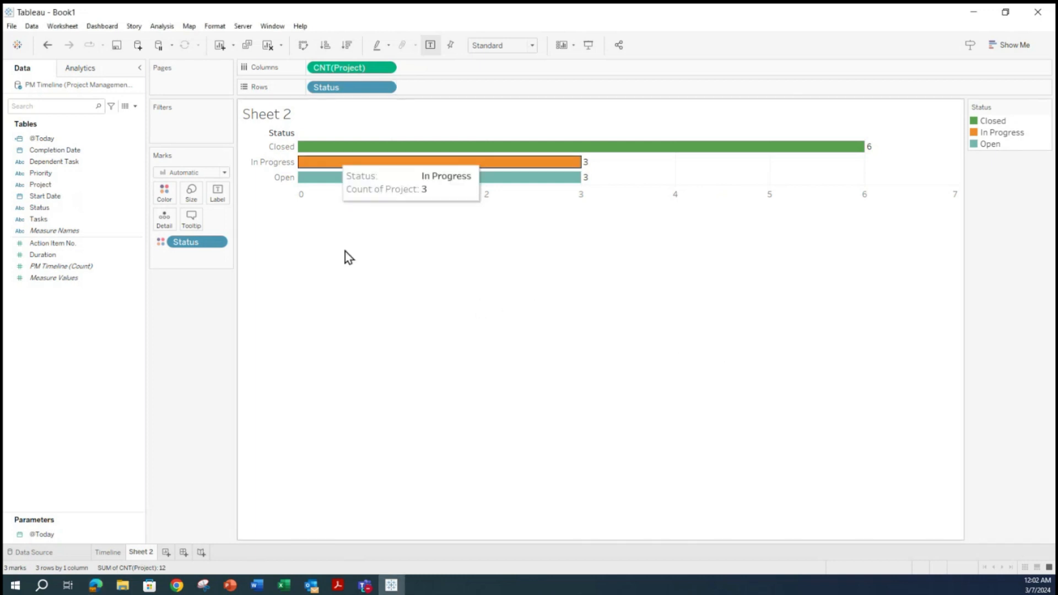
left_click(448, 408)
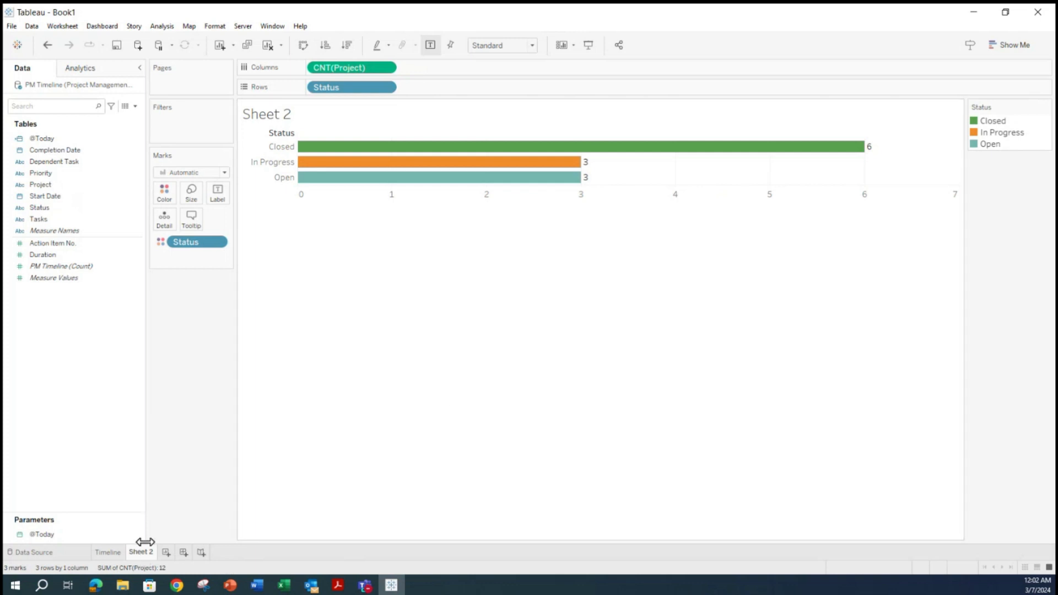
double_click(140, 551)
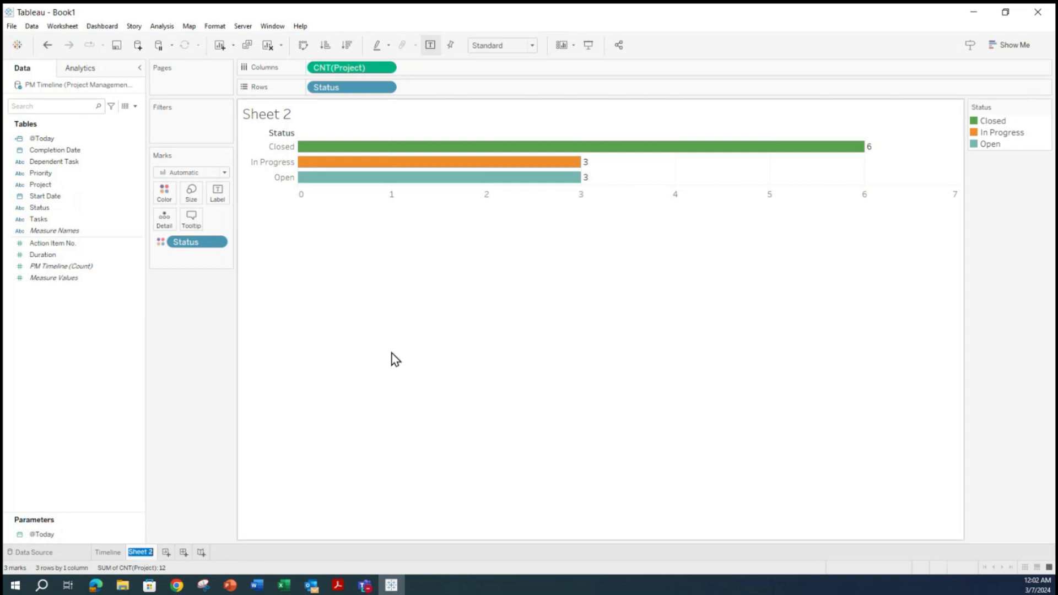
type("Project by Status")
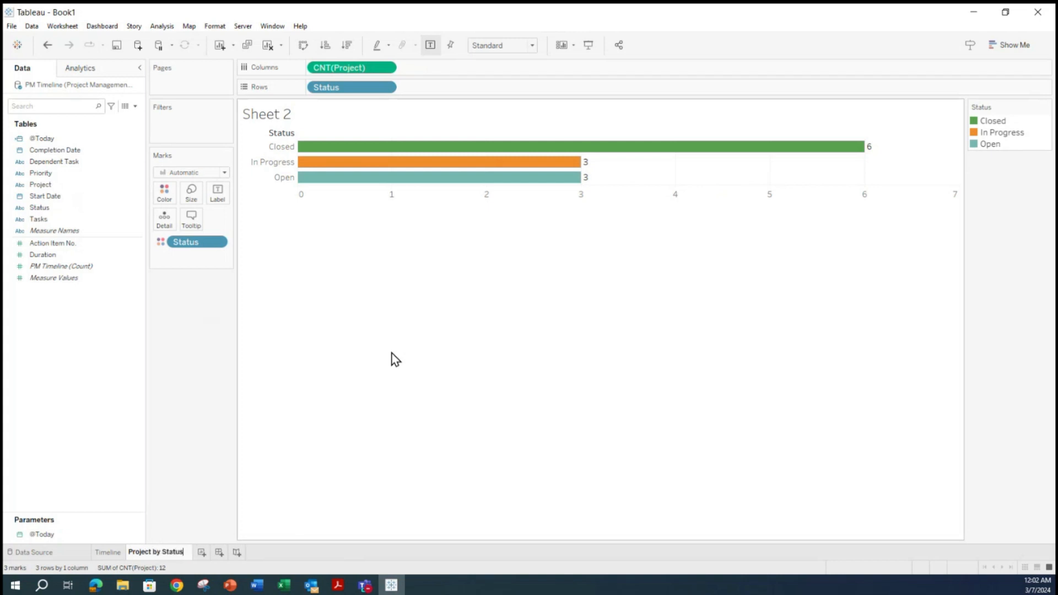
key("Return")
- Duplicate the Project by Status worksheet and rename the copy as Project by Priority
right_click(163, 550)
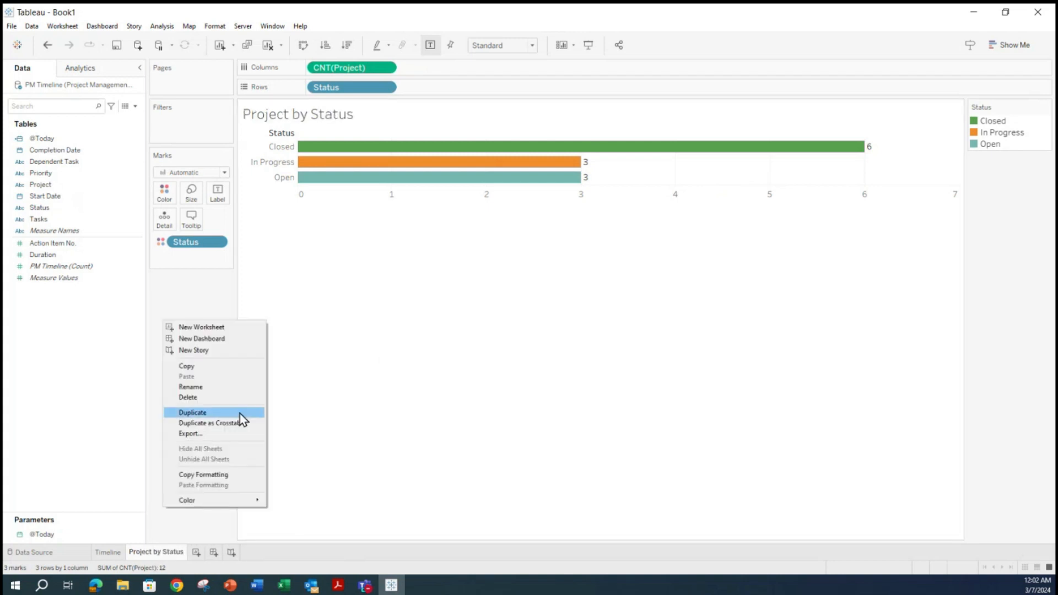
left_click(227, 415)
double_click(220, 551)
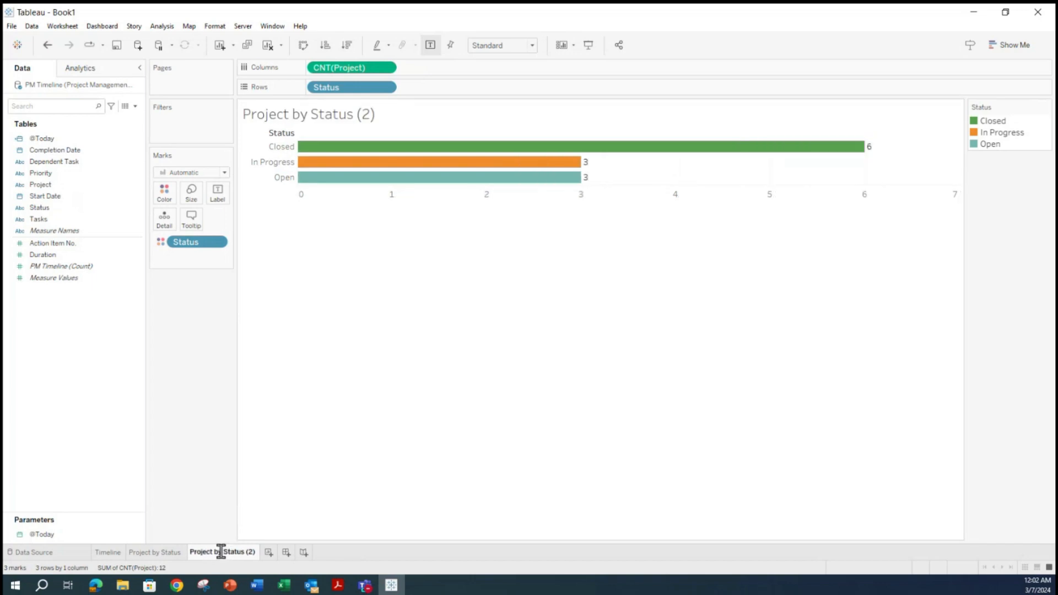
left_click_drag(222, 551, 311, 555)
type("Priority")
left_click(356, 426)
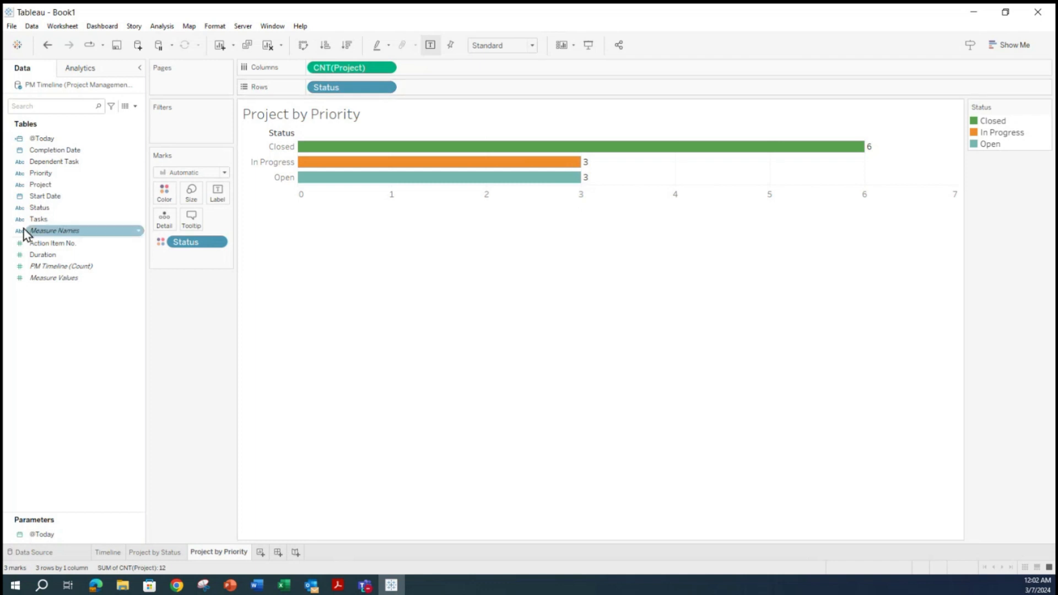
- Replace Status with Priority on the rows of the Project by Priority chart and check the mark label options
left_click_drag(44, 176, 324, 88)
left_click_drag(425, 86, 104, 414)
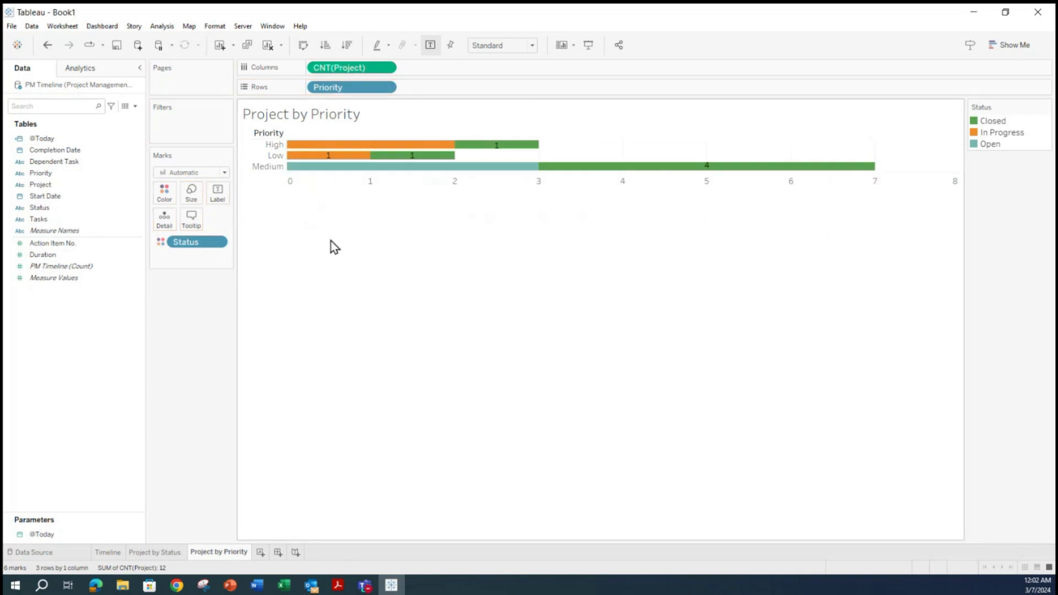
left_click(218, 192)
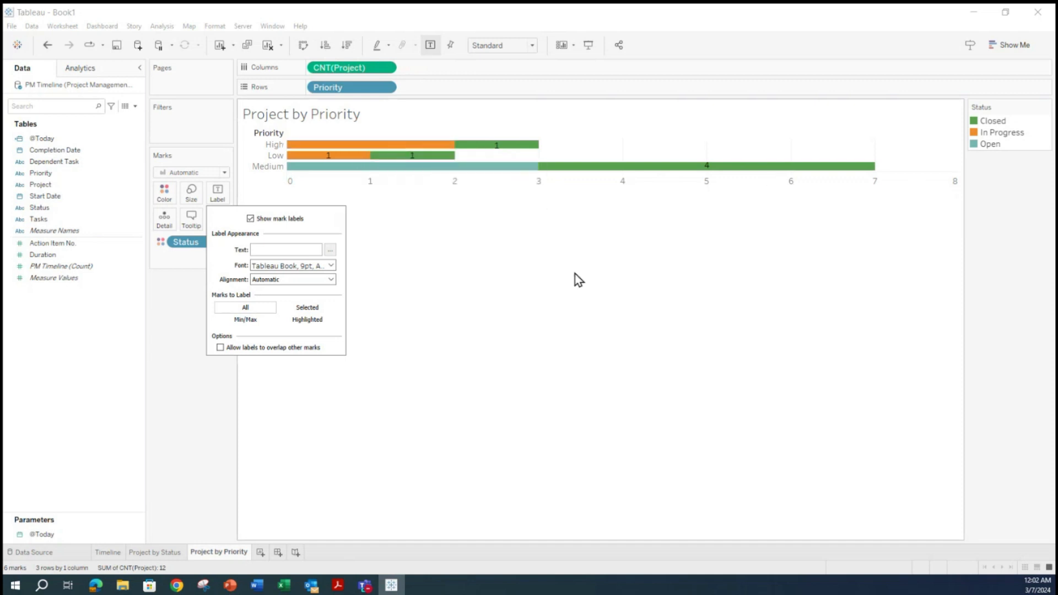
left_click(418, 279)
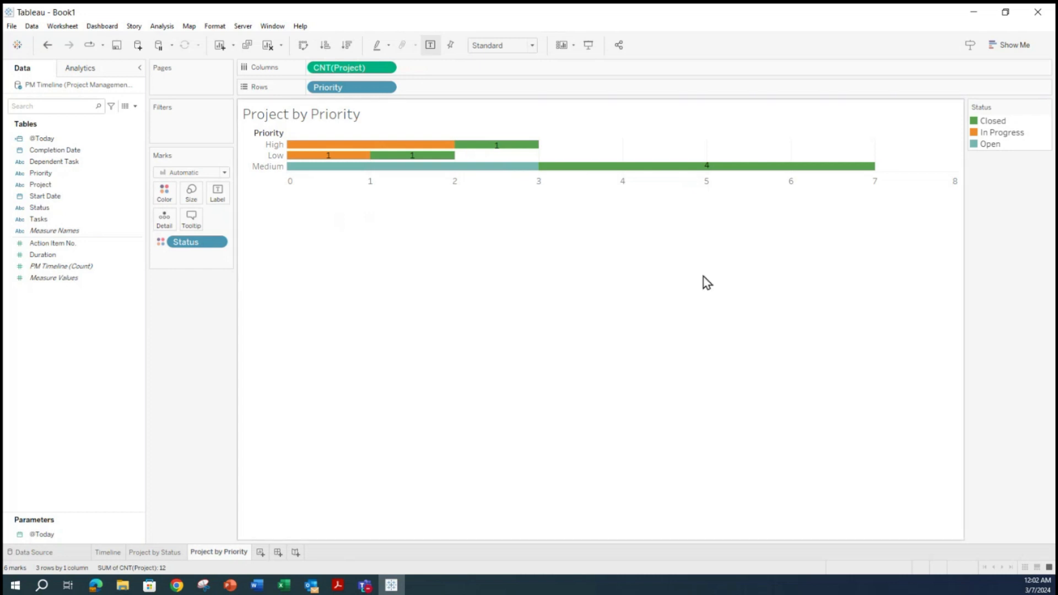
- Format the Project by Priority title as size 16, bold and centred
double_click(297, 114)
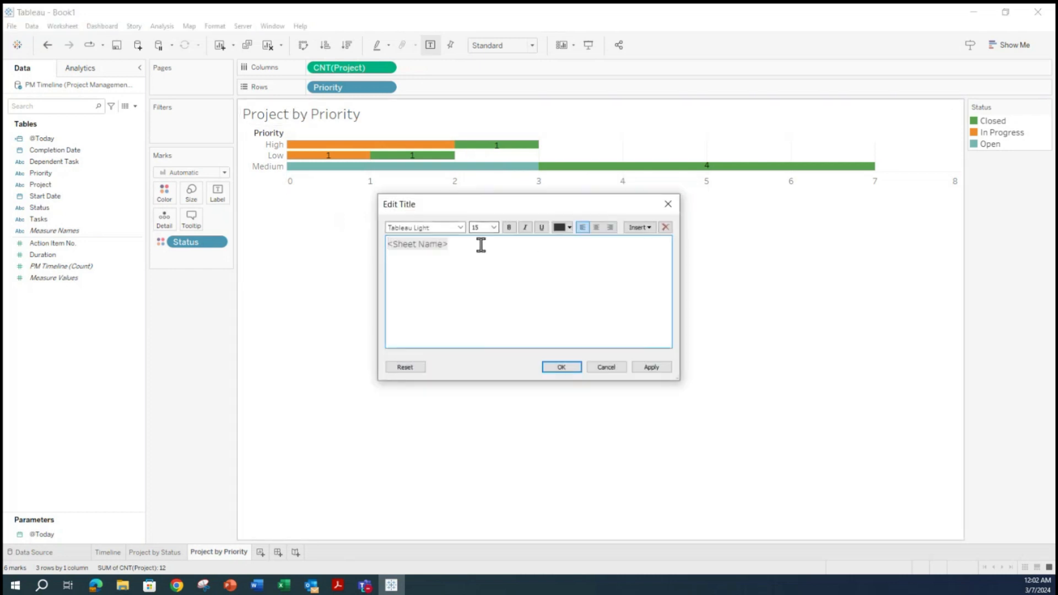
left_click_drag(479, 243, 274, 244)
left_click(496, 229)
left_click(477, 287)
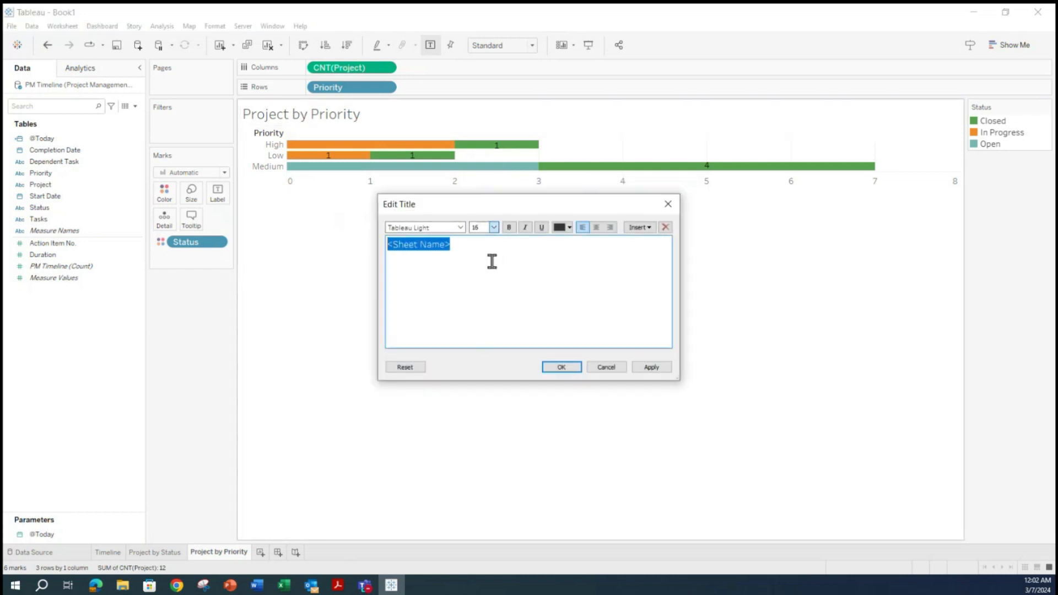
left_click(510, 228)
left_click(600, 229)
left_click(561, 367)
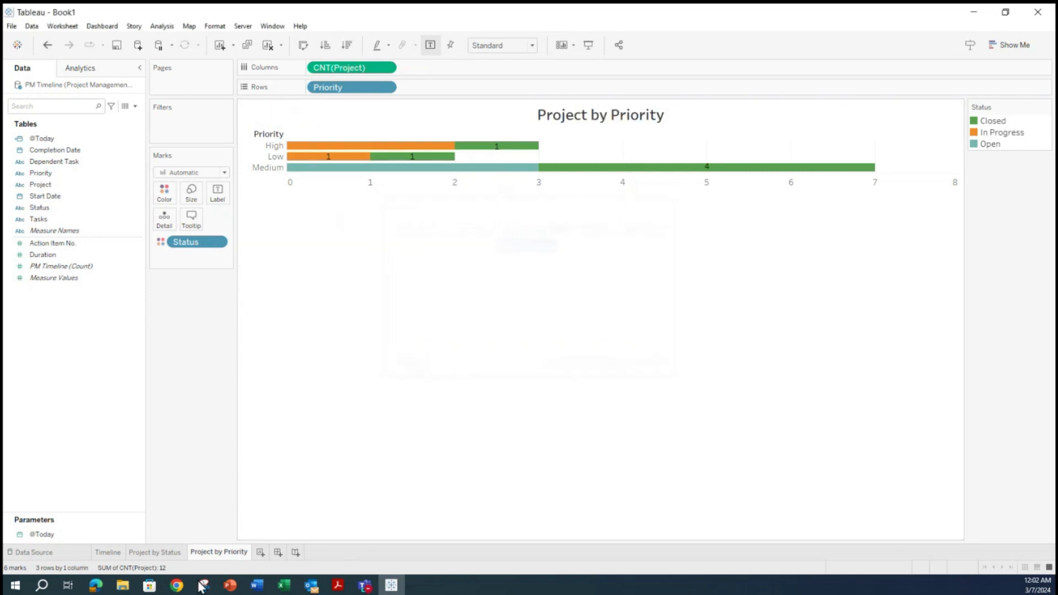
- Format the Project by Status worksheet's title as size 16, bold and centred
left_click(163, 552)
double_click(324, 115)
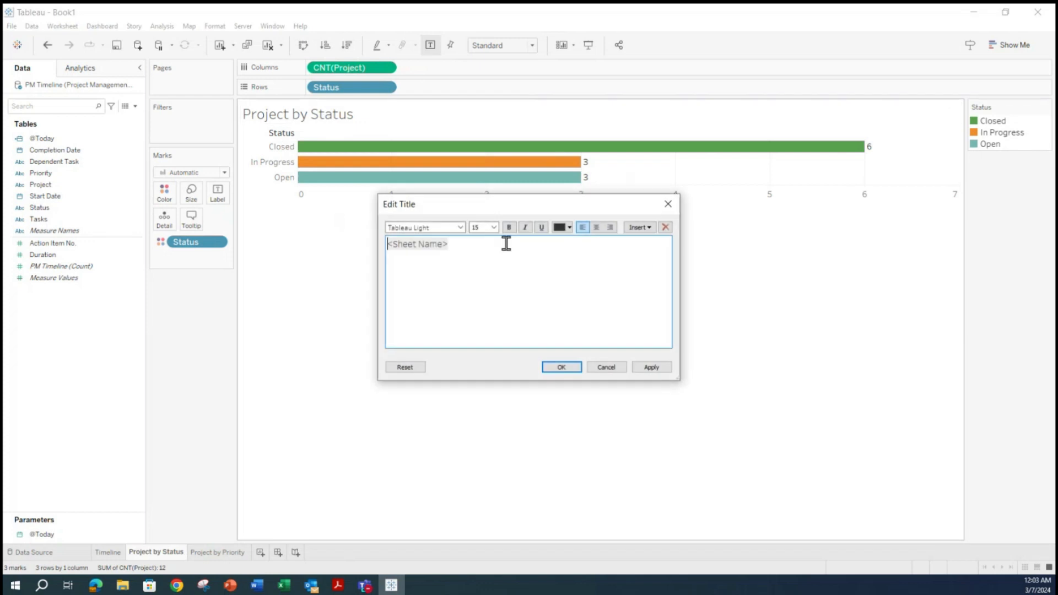
key("ctrl+a")
left_click(494, 227)
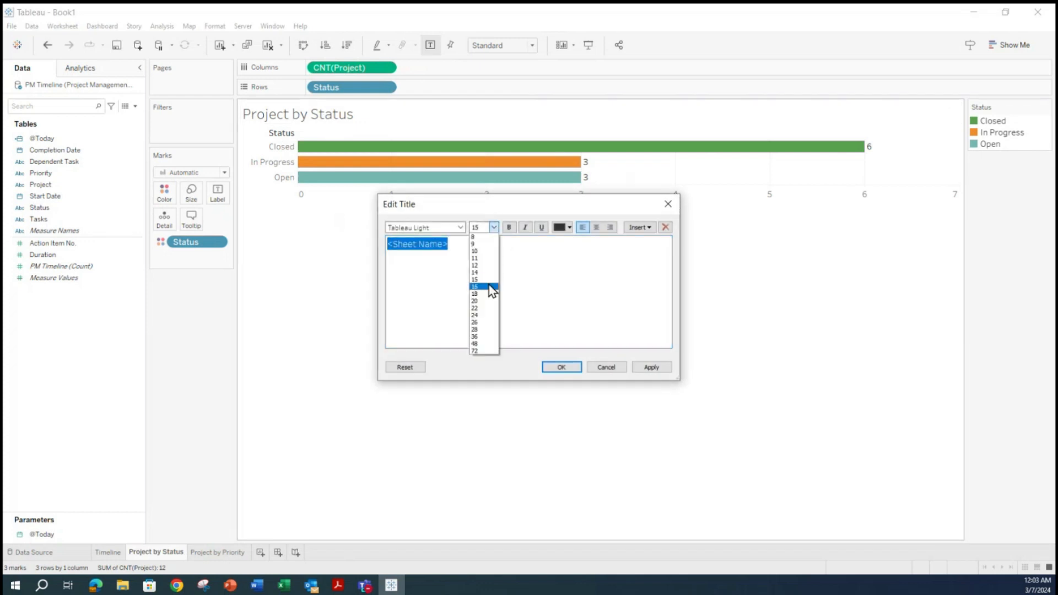
left_click(483, 287)
left_click(508, 228)
left_click(596, 227)
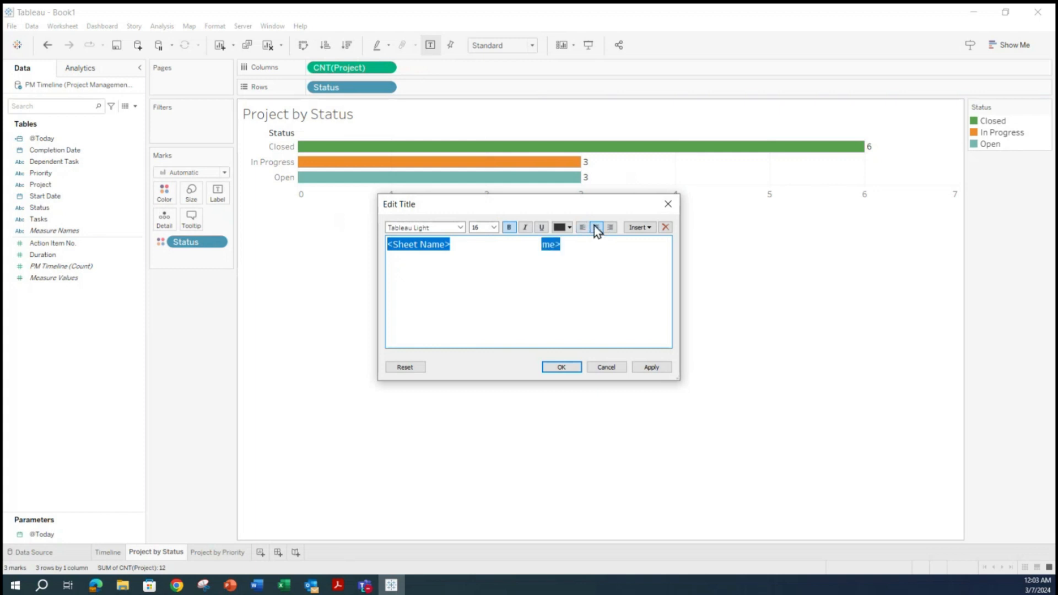
left_click(651, 368)
left_click(562, 367)
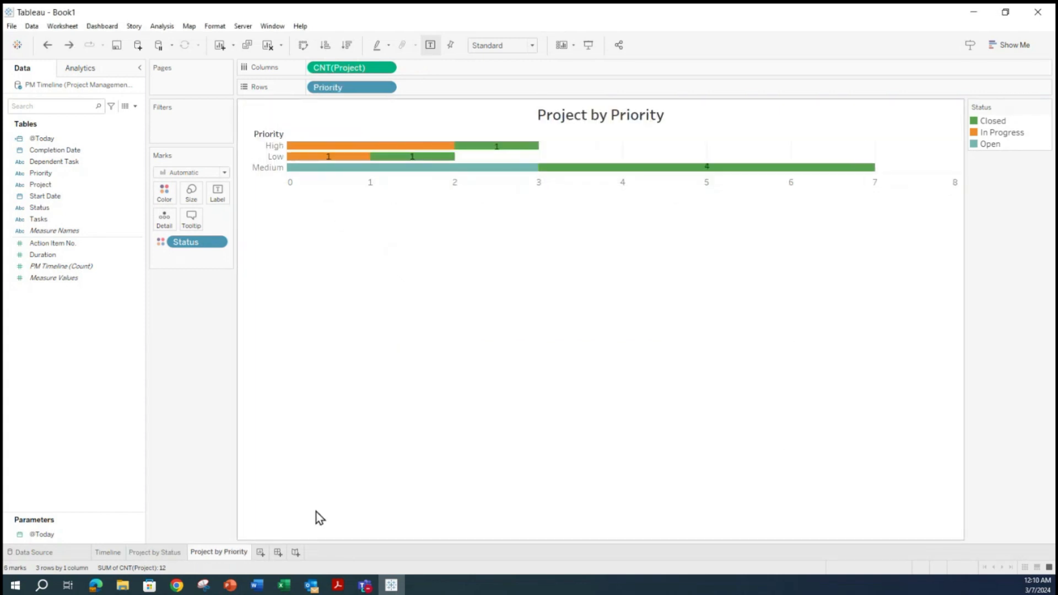
- Create a new worksheet and name it Total Projects
left_click(260, 552)
double_click(266, 553)
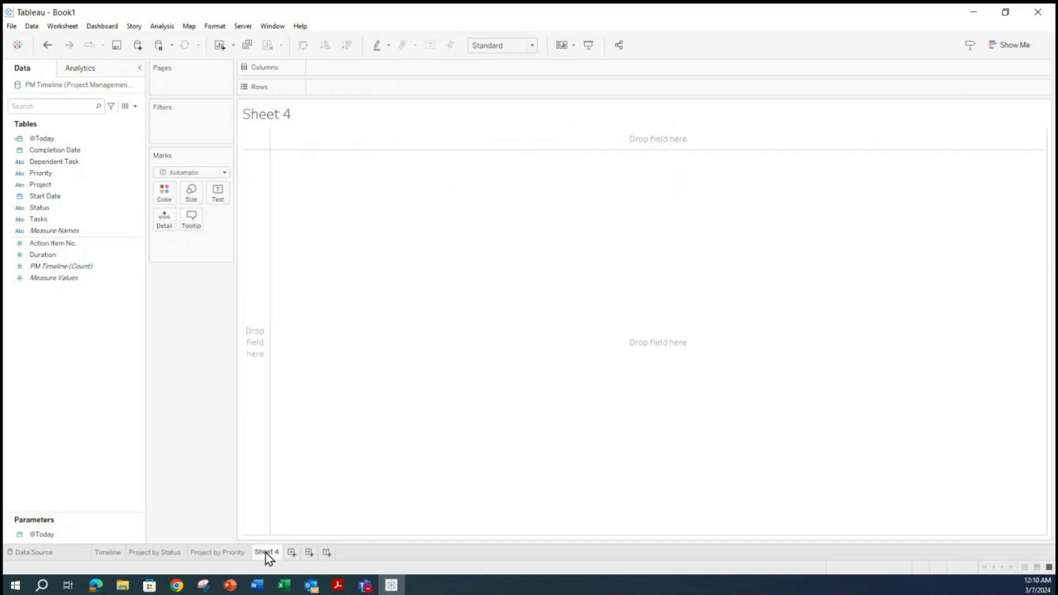
type("To")
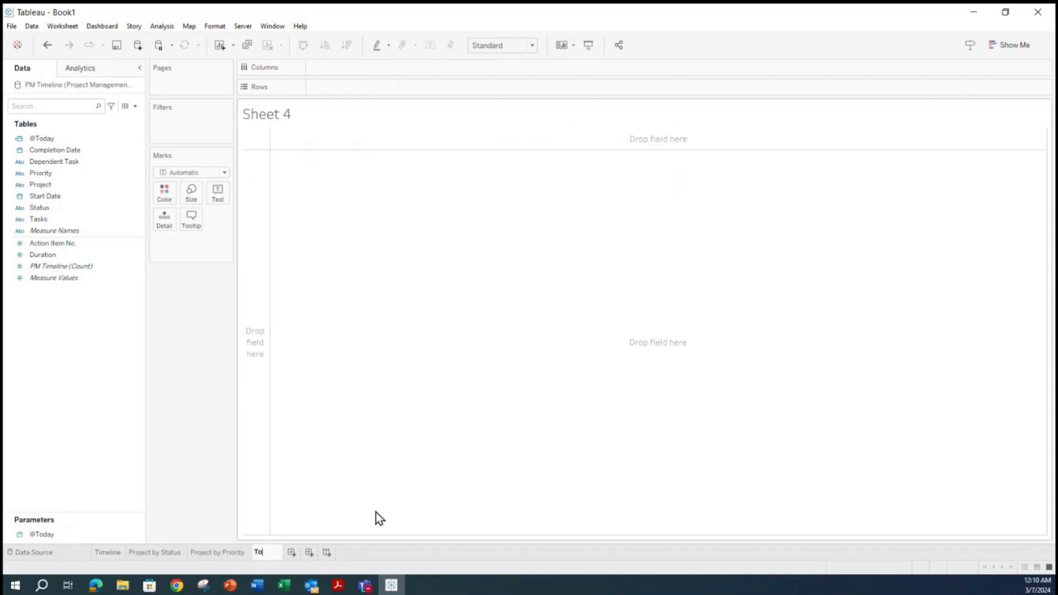
type("tal Projects")
left_click(436, 414)
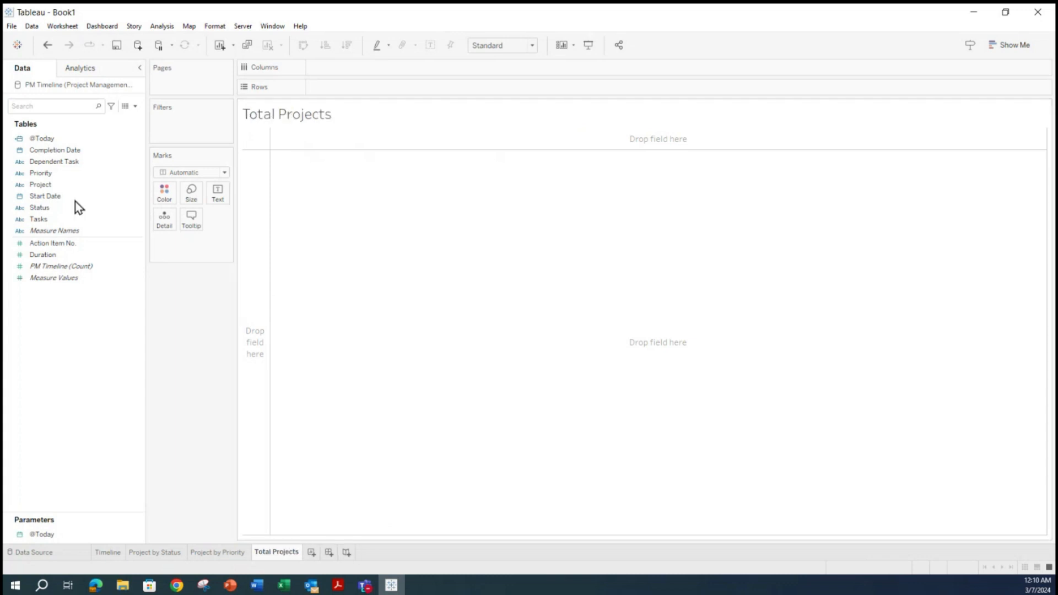
- Show Project as text on the Total Projects worksheet, aggregated as a distinct count
left_click(42, 187)
left_click_drag(42, 189, 220, 196)
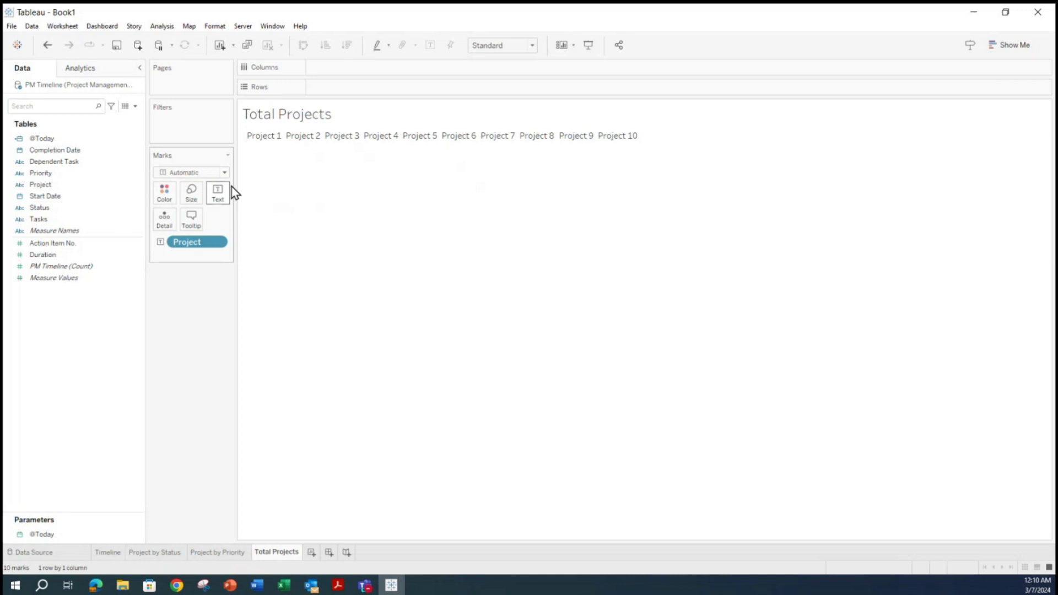
left_click(219, 243)
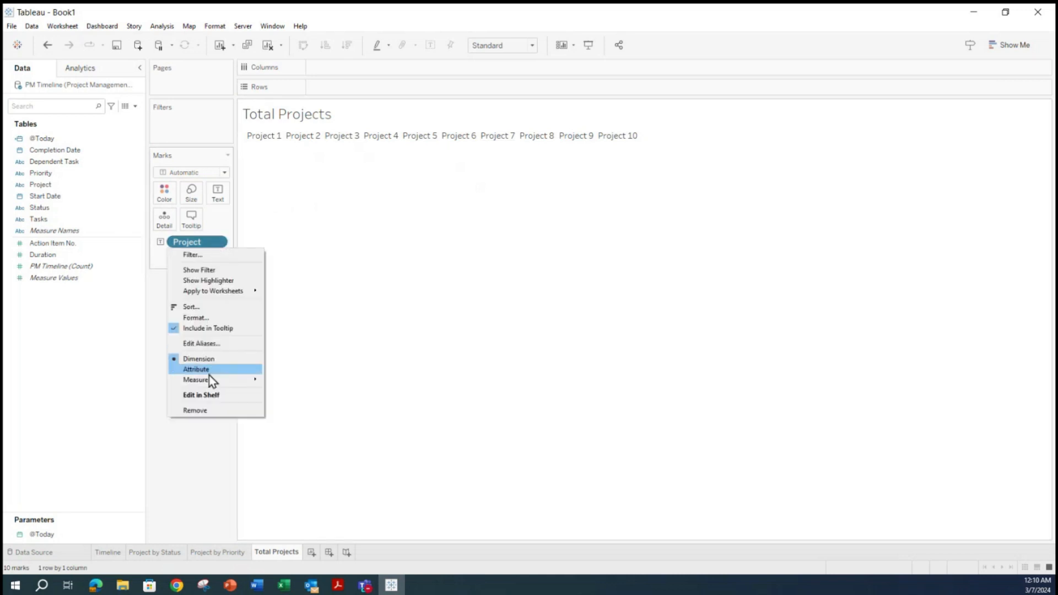
mouse_move(209, 379)
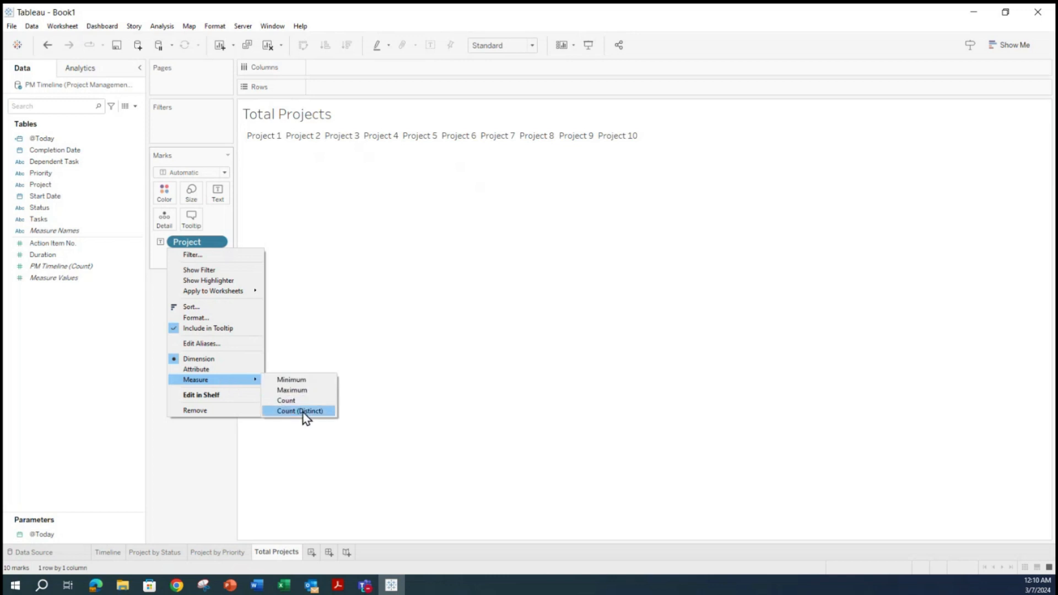
left_click(303, 412)
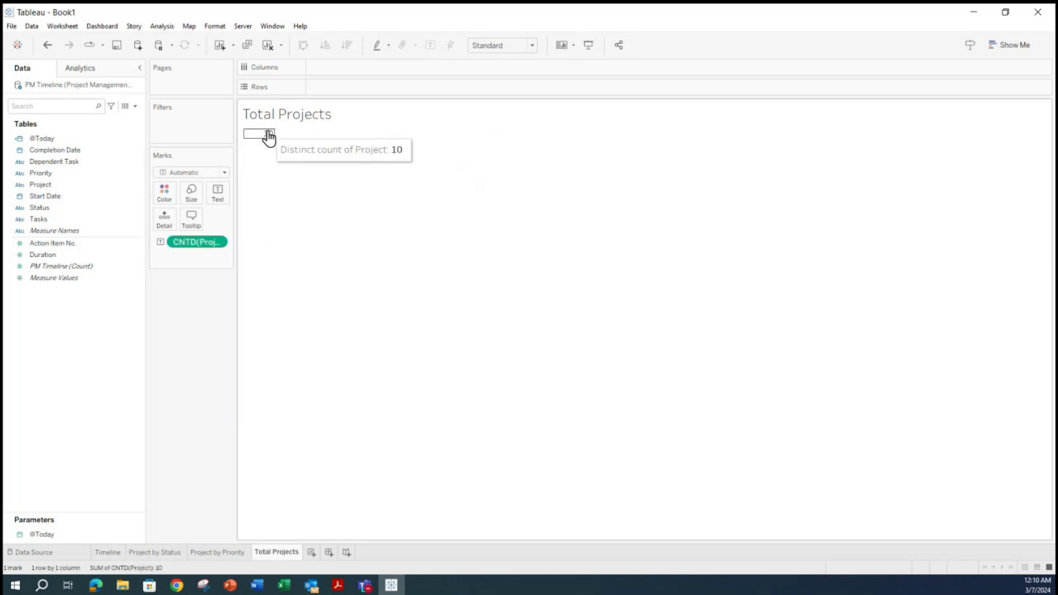
- Format the distinct project count label as size 48 and bold
left_click(217, 197)
left_click(313, 217)
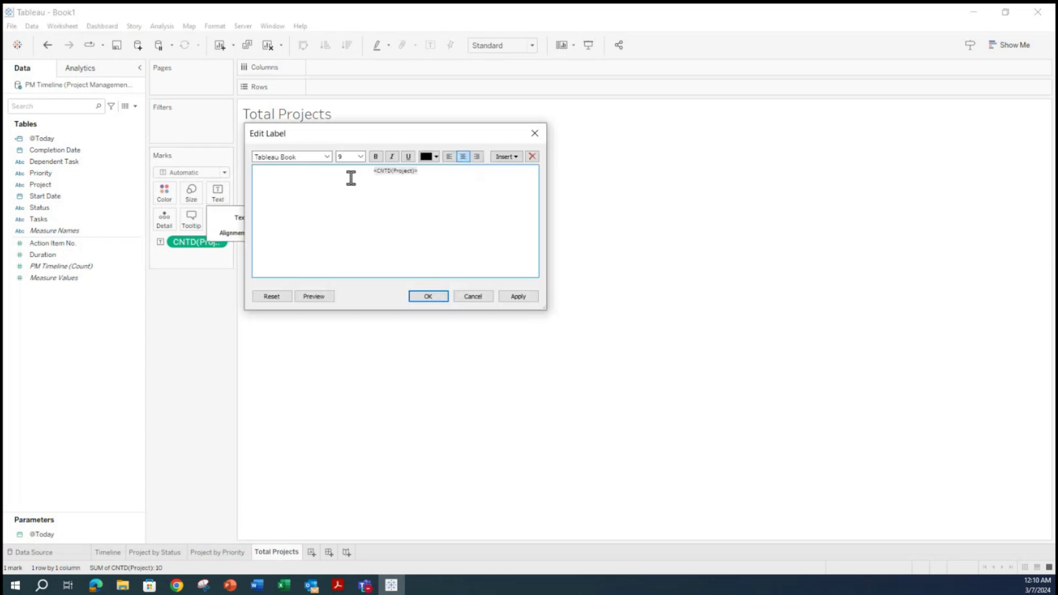
left_click_drag(437, 173, 348, 168)
left_click(361, 156)
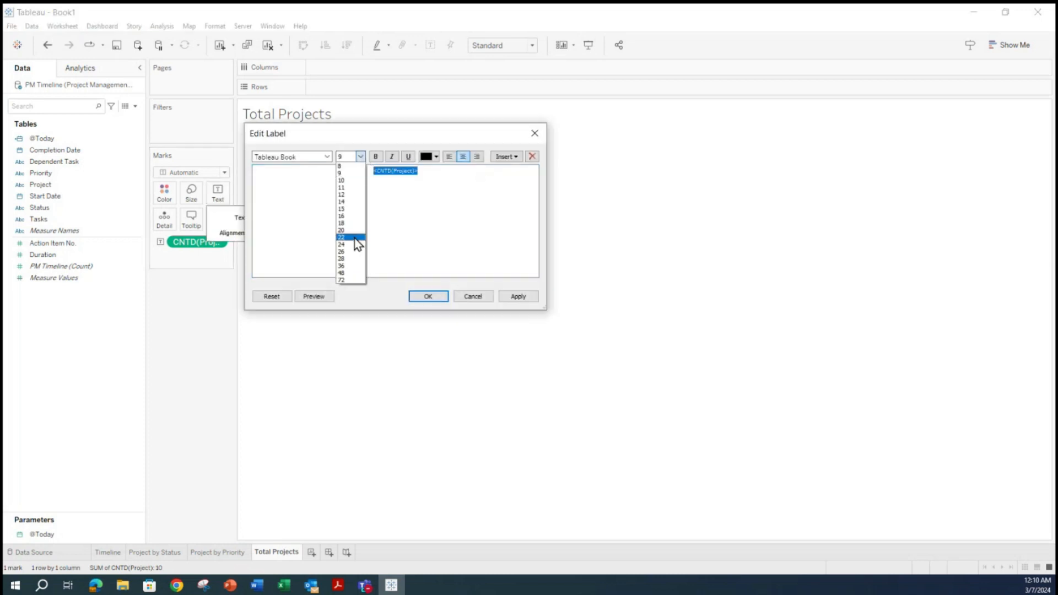
left_click(348, 275)
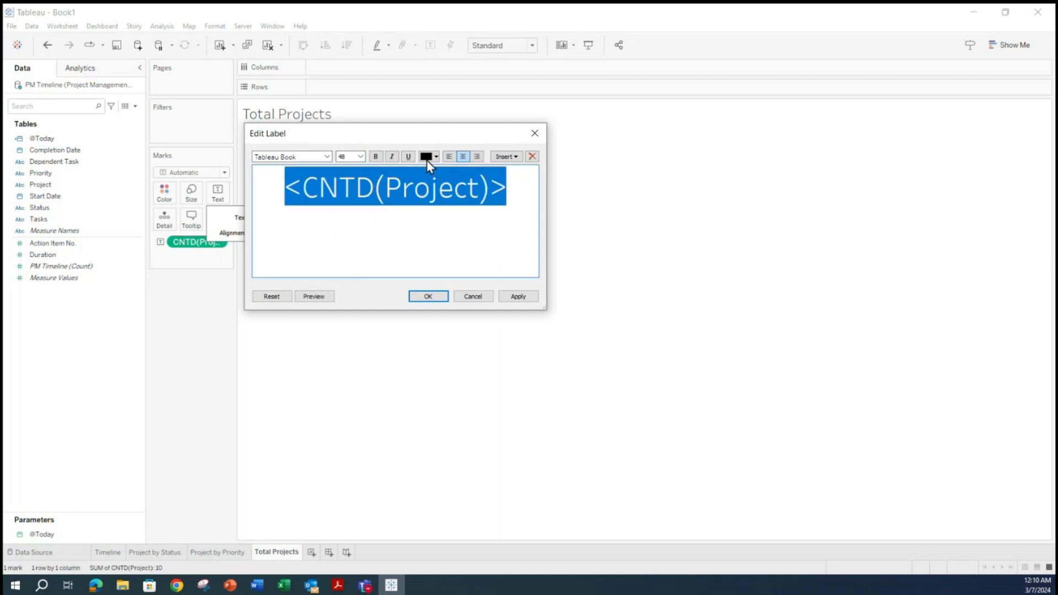
left_click(375, 156)
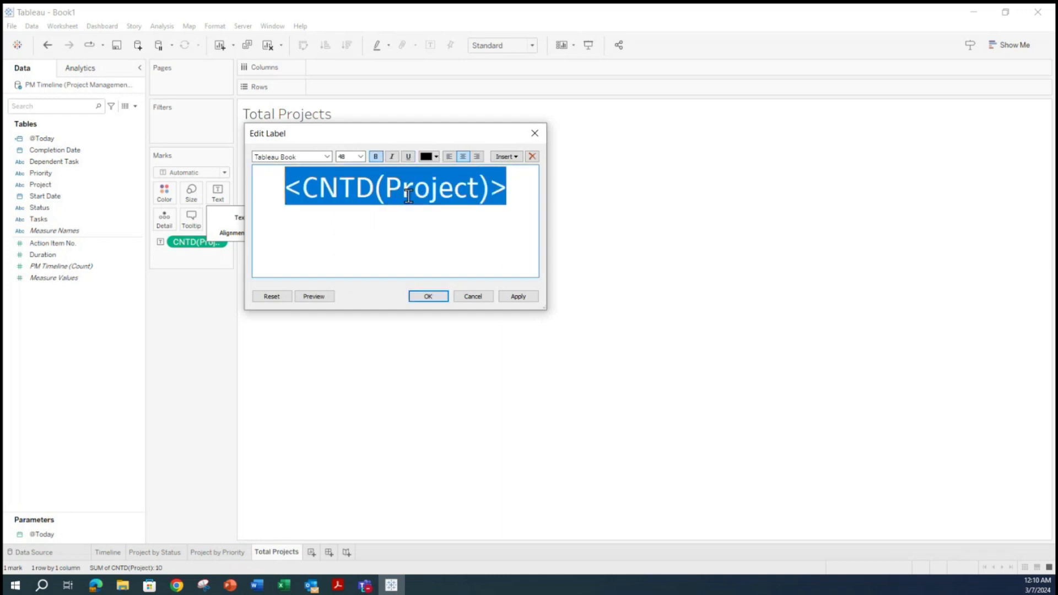
left_click(520, 297)
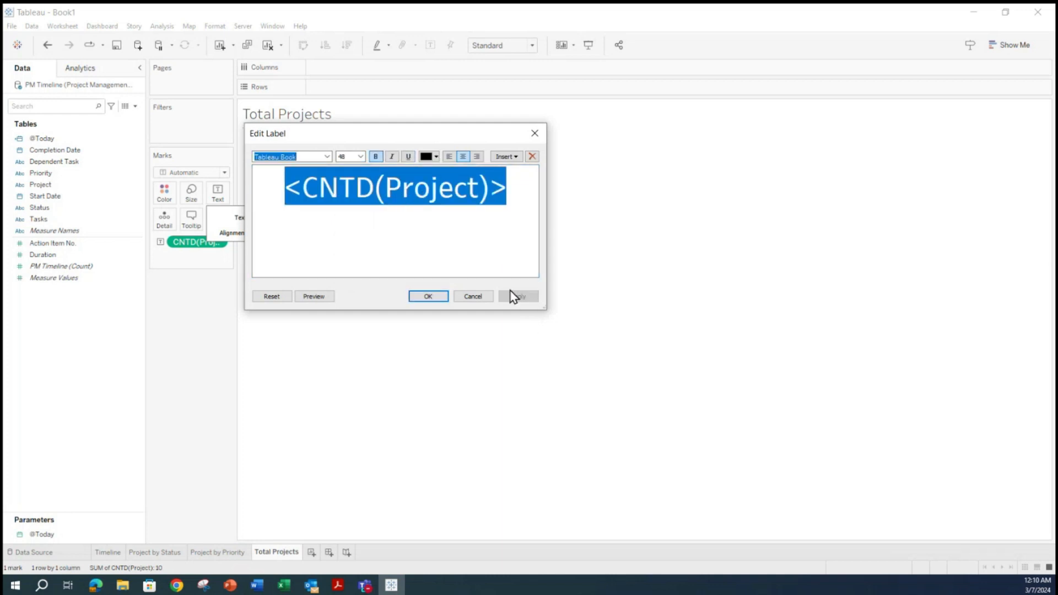
left_click(428, 297)
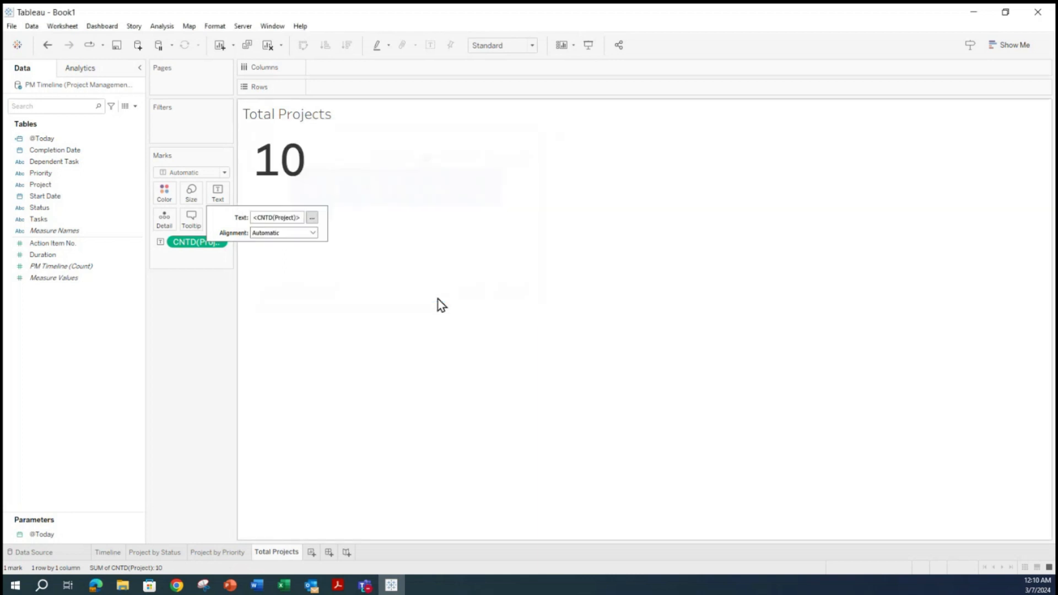
- Format the Total Projects worksheet's title as size 16 and bold
double_click(292, 118)
left_click_drag(497, 271, 359, 248)
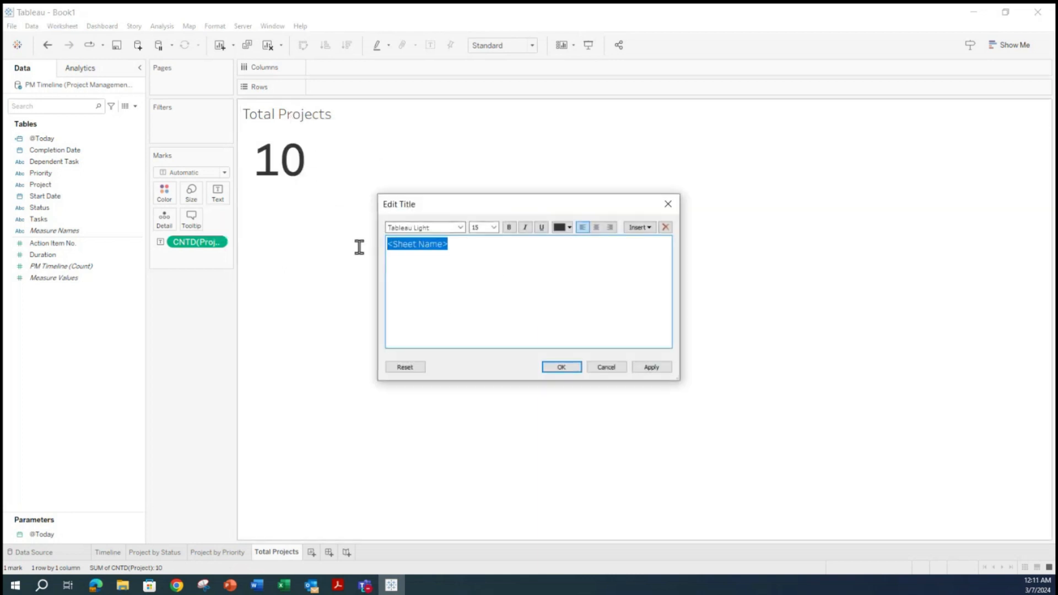
left_click(492, 226)
left_click(478, 287)
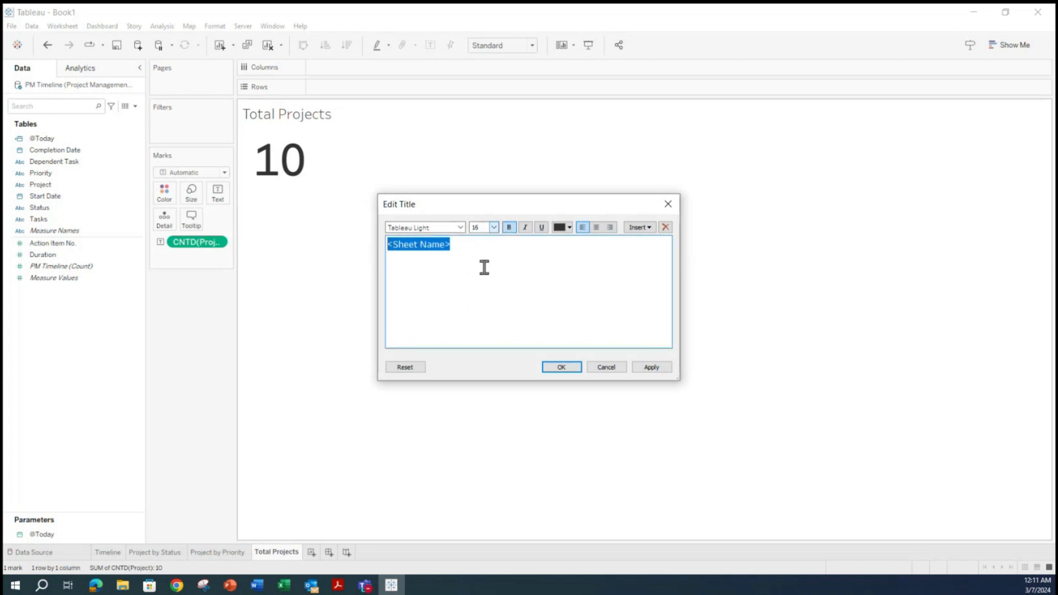
left_click(653, 365)
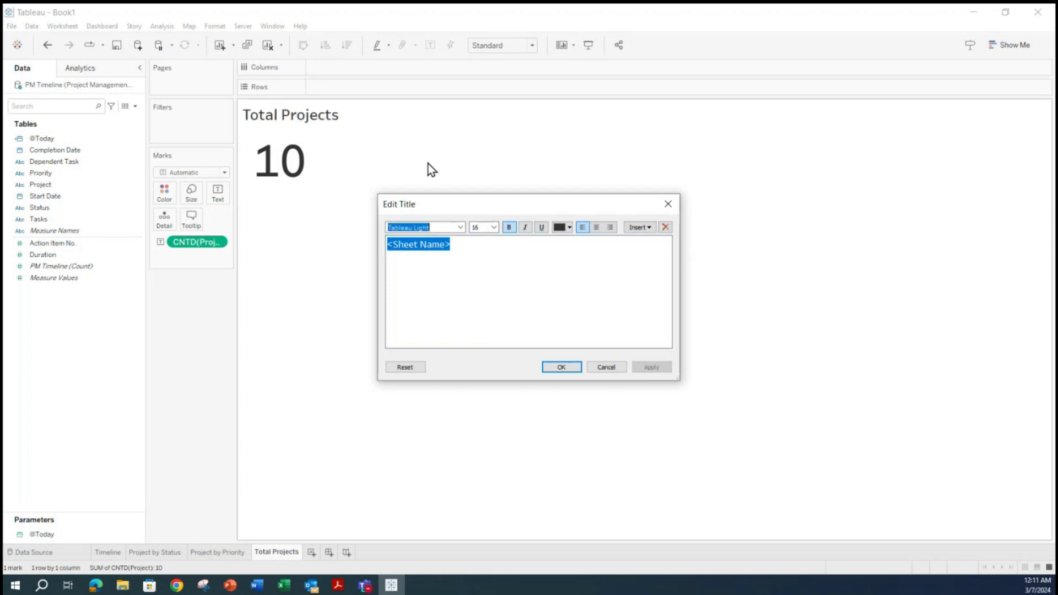
left_click(566, 372)
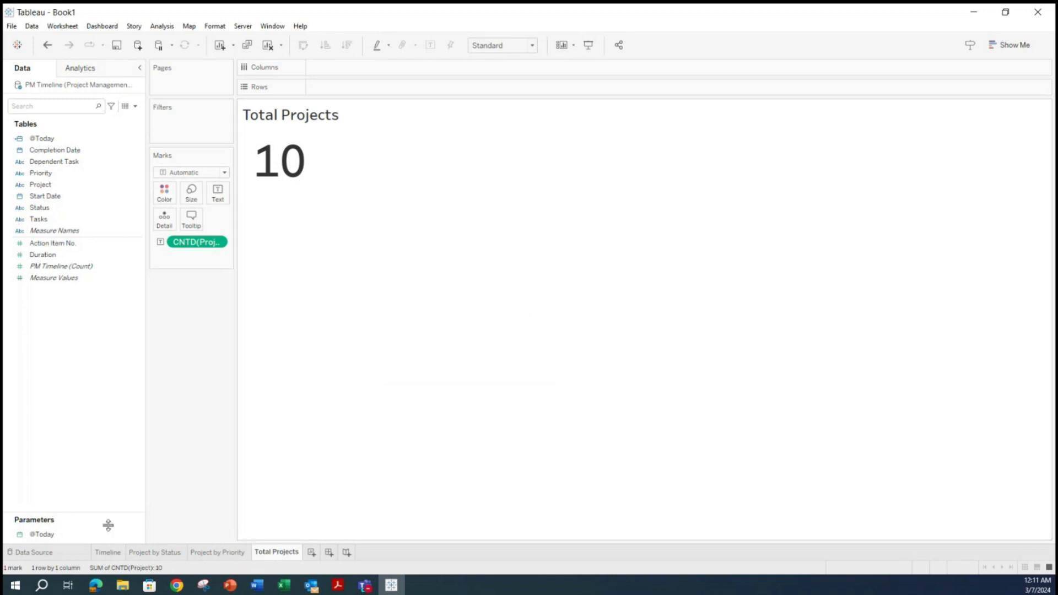
left_click(113, 553)
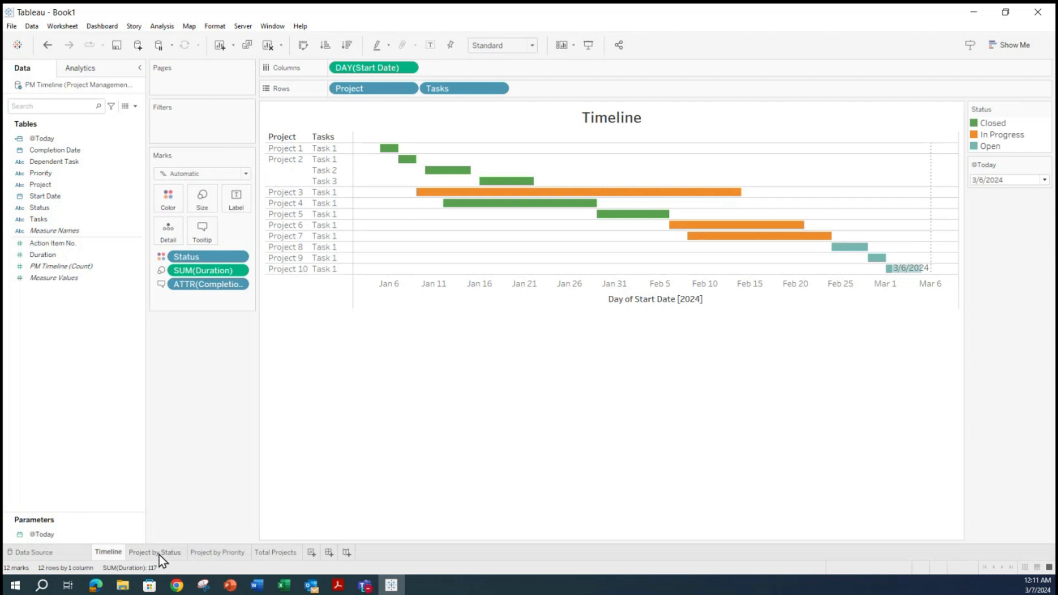
left_click(159, 552)
left_click(220, 553)
left_click(275, 553)
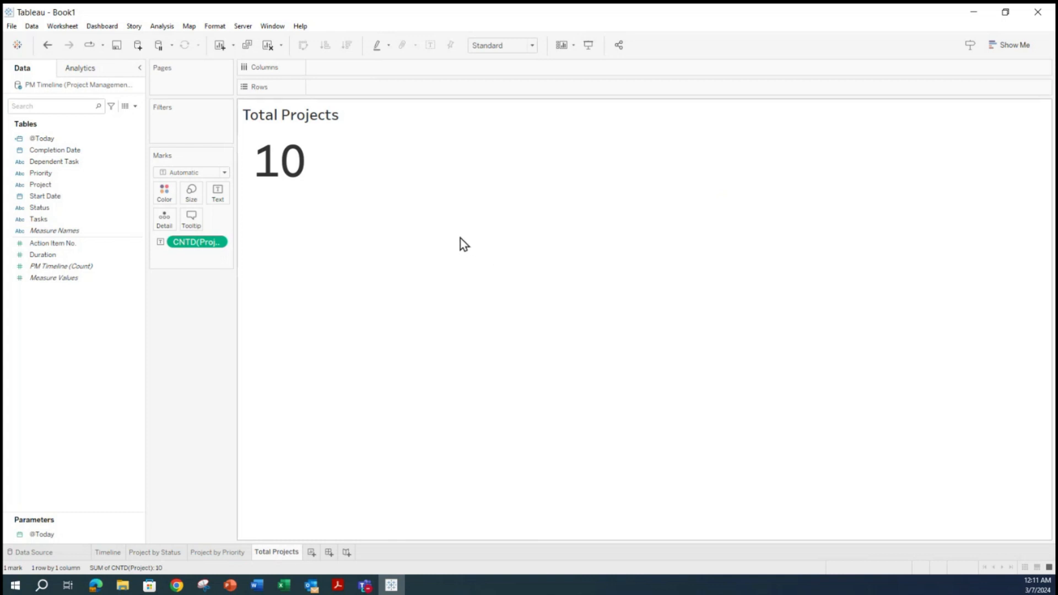
- Save the workbook in Downloads as "Project Management Timeline - Gantt Chart Dashboard" in Tableau Workbook format
left_click(11, 27)
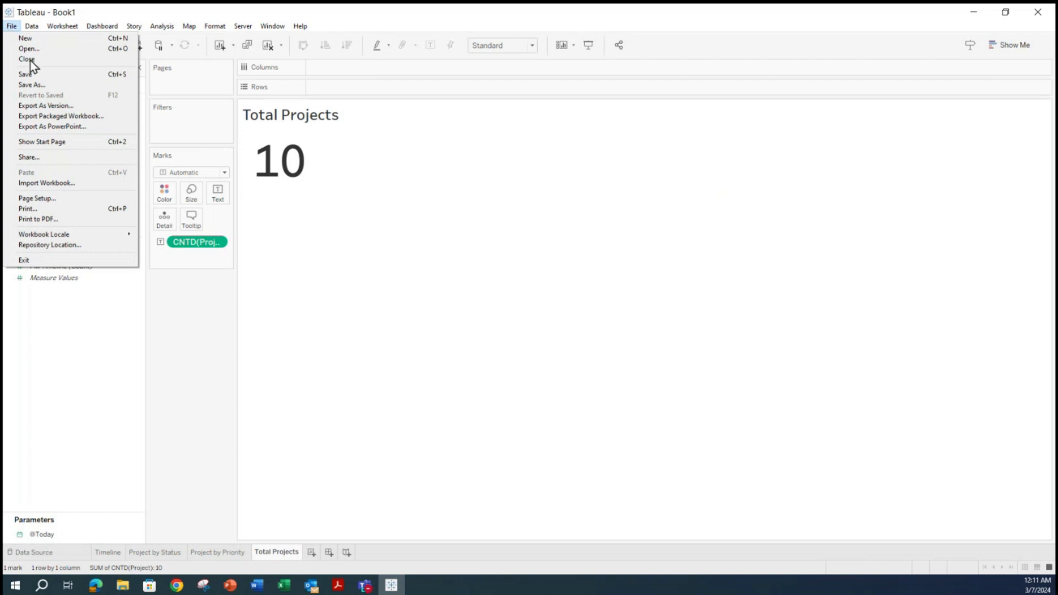
left_click(39, 84)
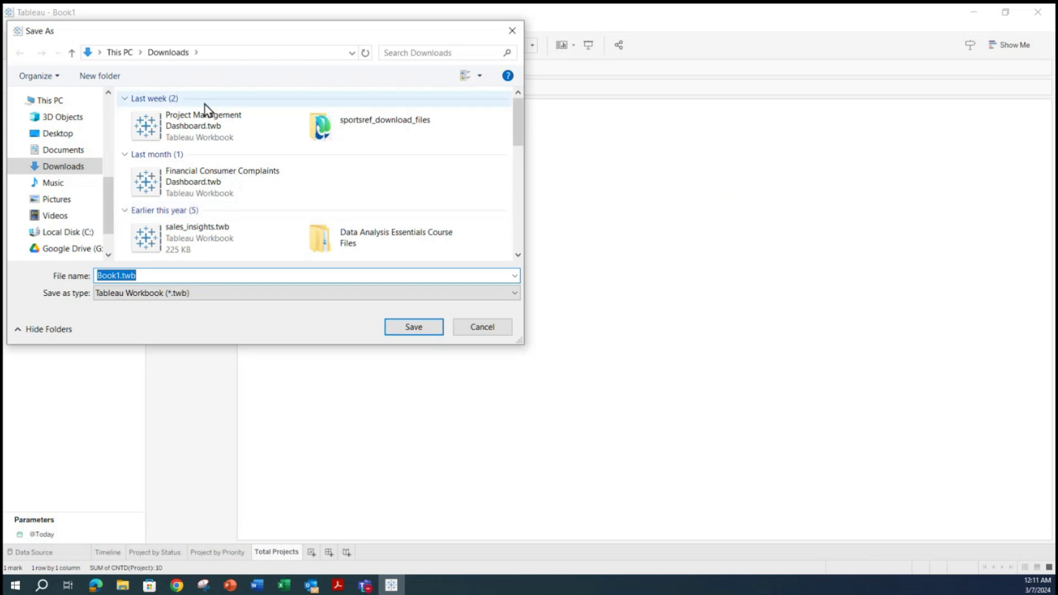
left_click(205, 113)
left_click(175, 275)
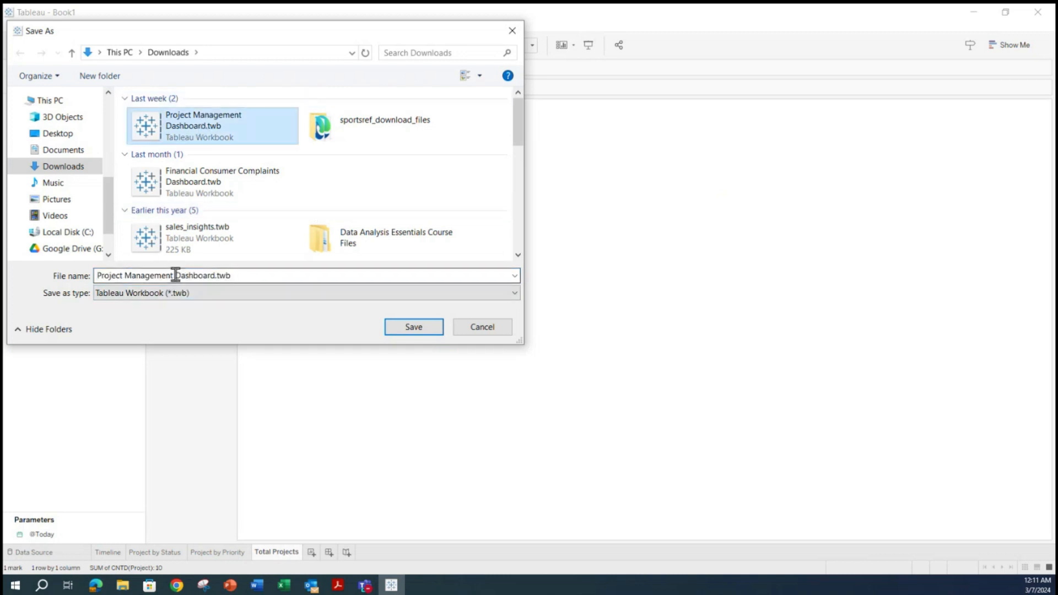
left_click(175, 275)
left_click(175, 278)
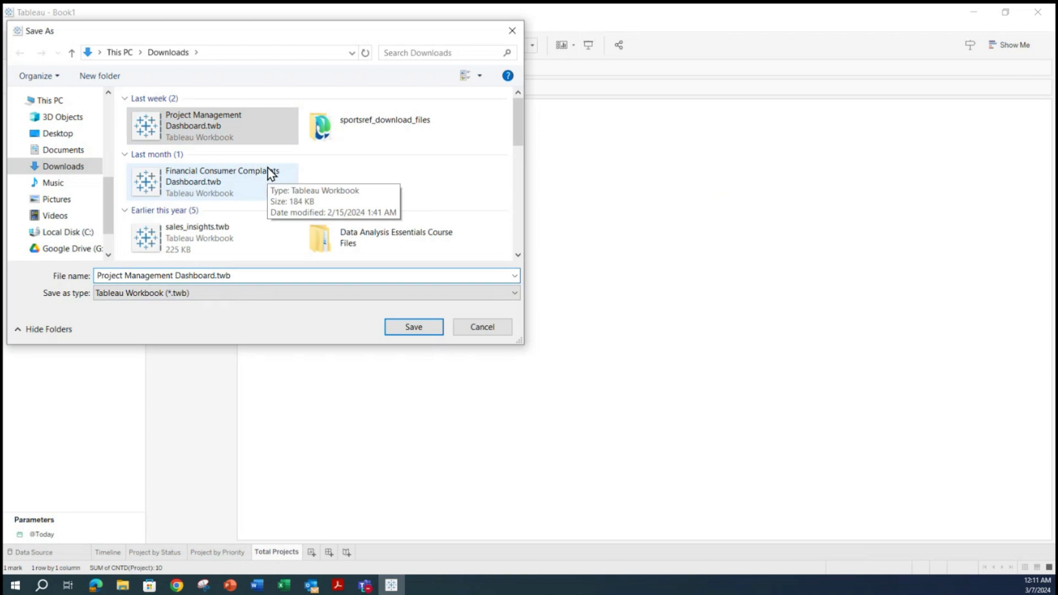
type("Timelin")
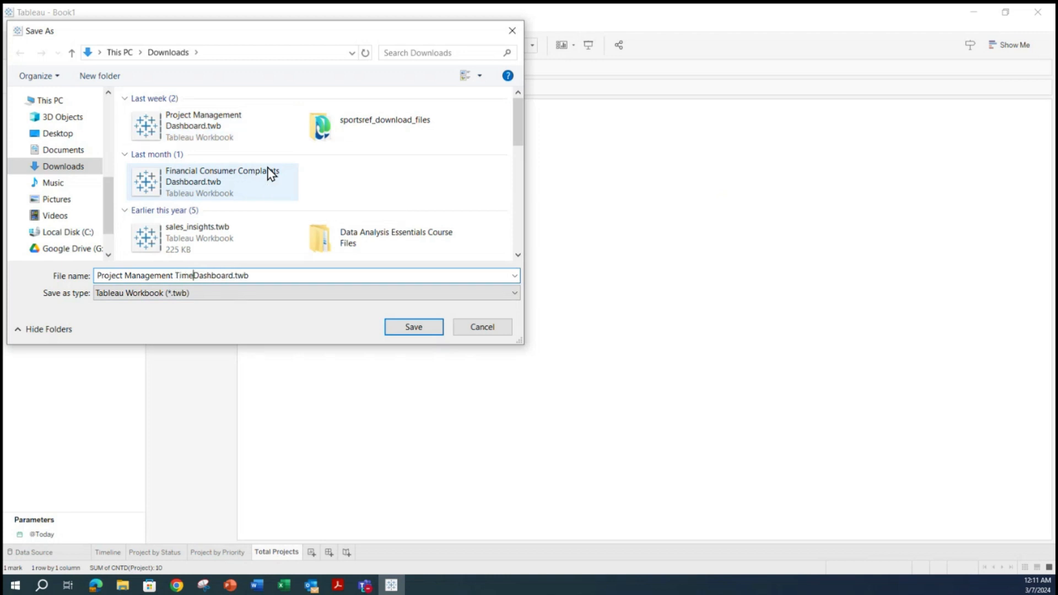
type("e - Gan")
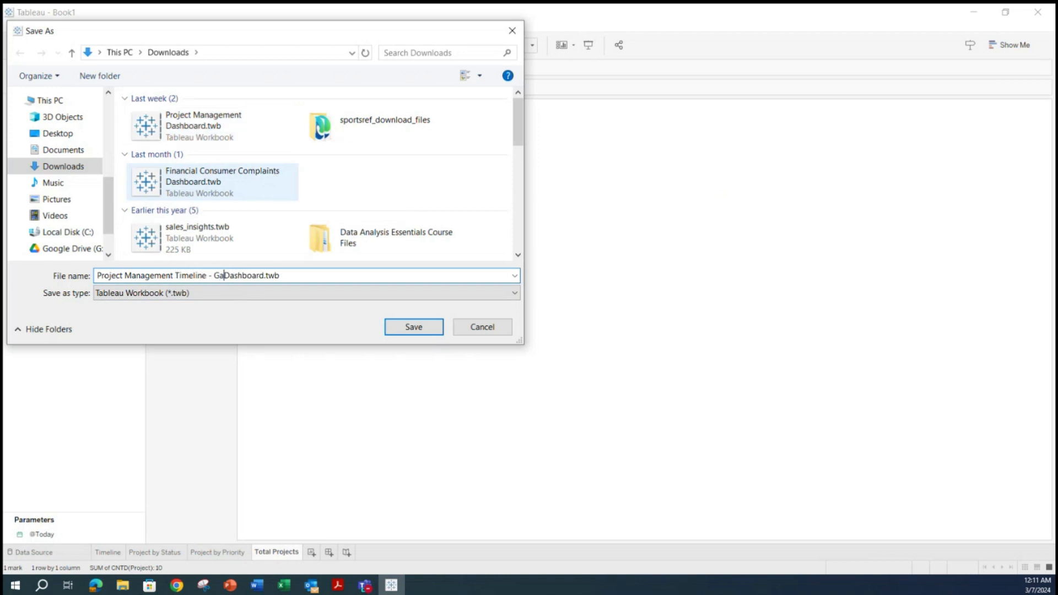
type("tt Chart")
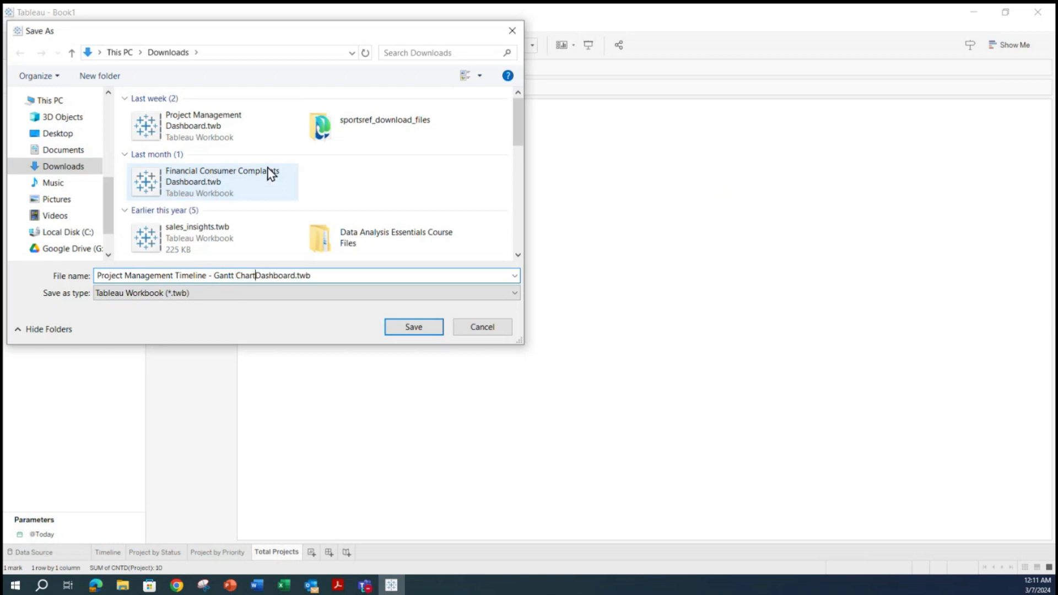
key("shift+Right")
key("shift+Right")
key("shift+Right")
key("shift+Right")
key("shift+Right")
key("shift+Right")
key("shift+Right")
key("shift+Right")
key("BackSpace")
key("BackSpace")
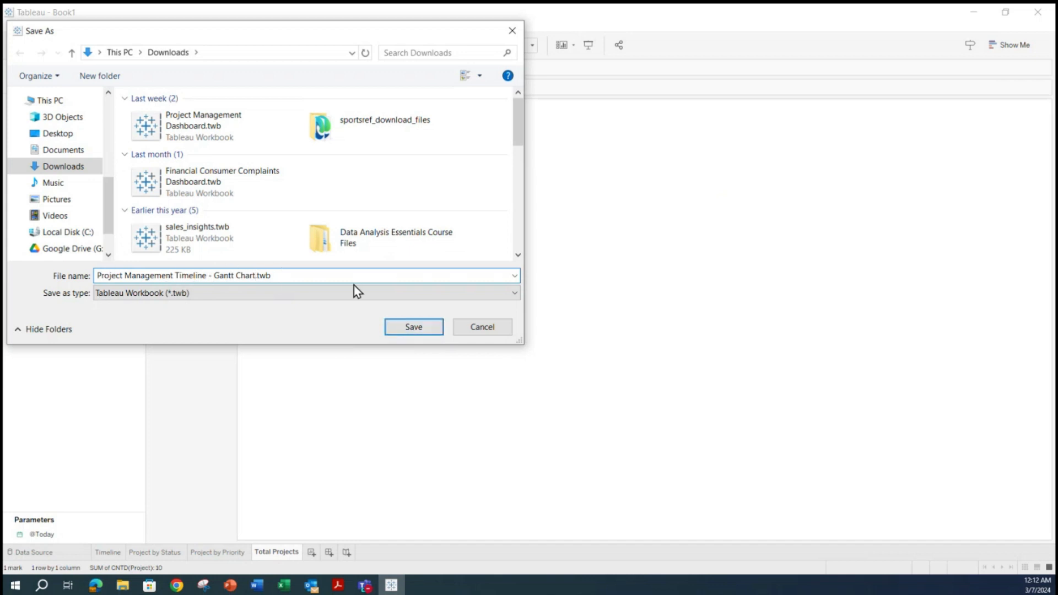
type("Dashboard")
left_click(411, 327)
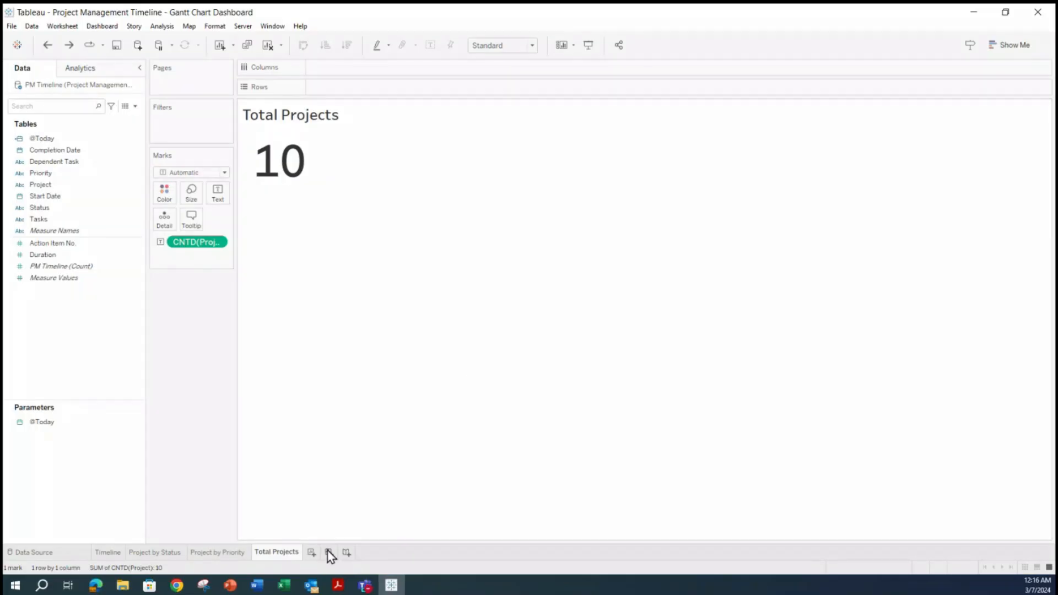
- Create a new dashboard and set its objects to floating placement
left_click(328, 552)
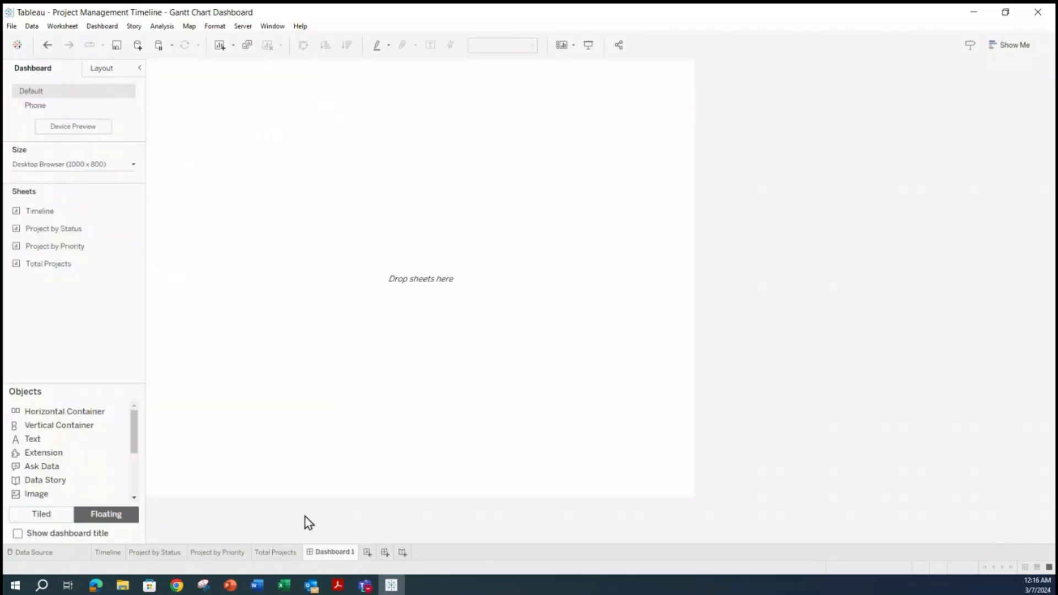
left_click(77, 515)
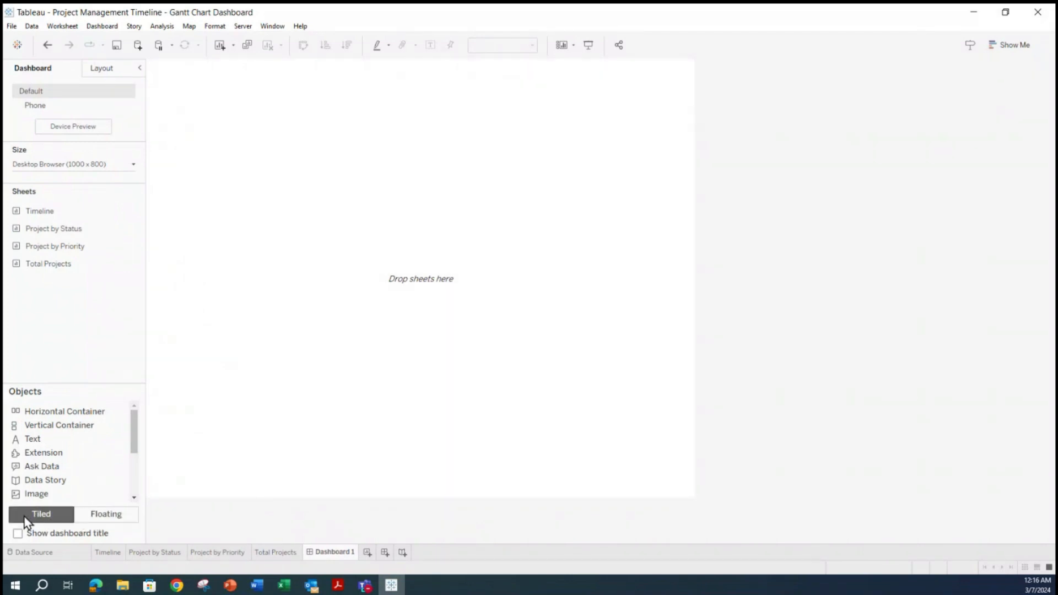
left_click(108, 515)
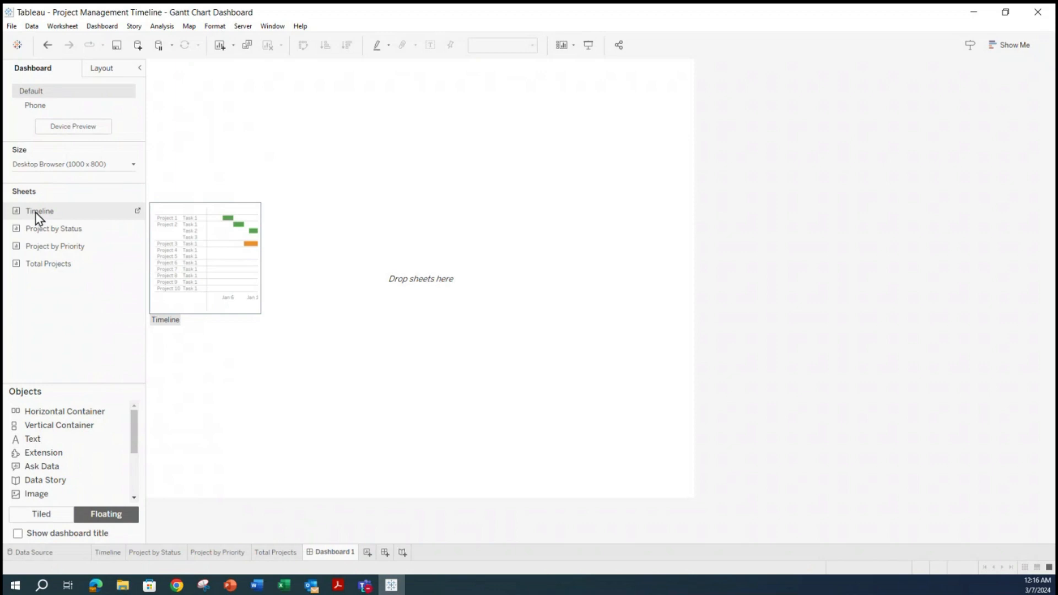
left_click_drag(36, 213, 173, 233)
left_click(443, 244)
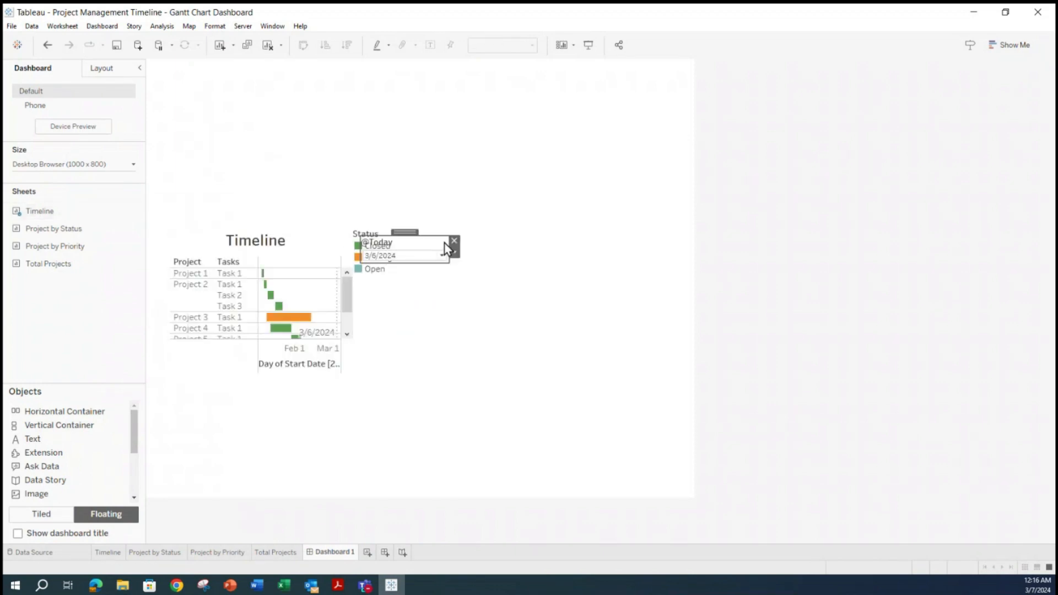
left_click(454, 240)
left_click(427, 245)
left_click(434, 233)
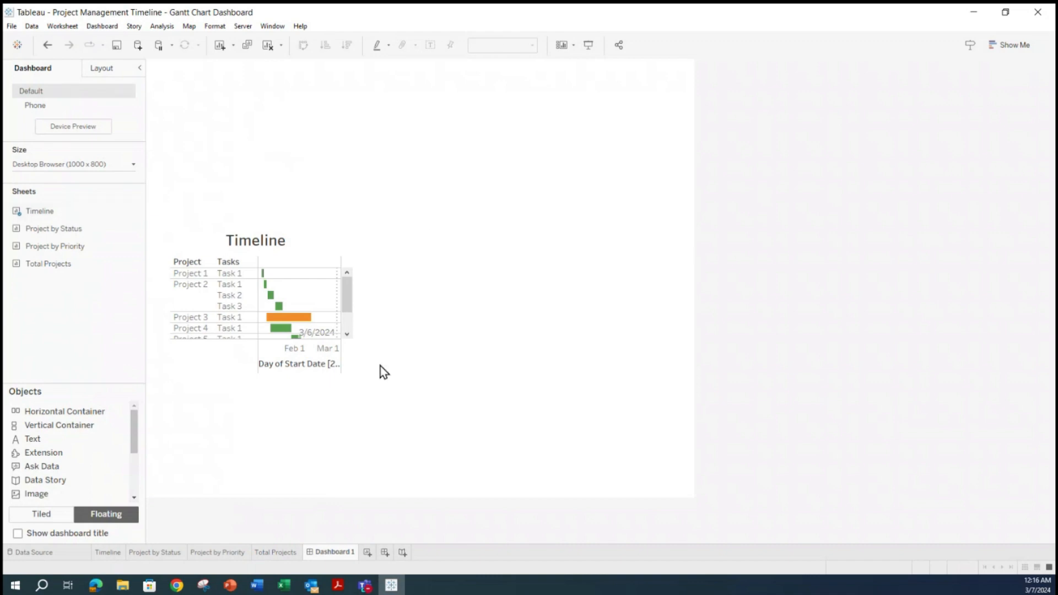
- Enlarge the Timeline to span the dashboard's full width and lower part, and fit it to Entire View
left_click(339, 240)
left_click_drag(350, 374, 691, 495)
left_click(695, 255)
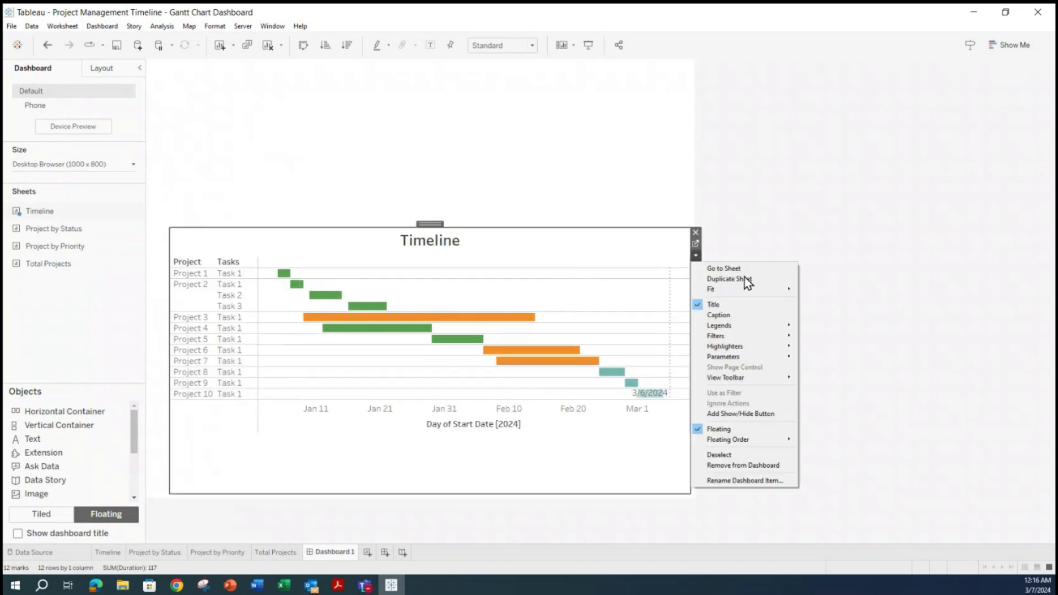
mouse_move(749, 290)
left_click(833, 320)
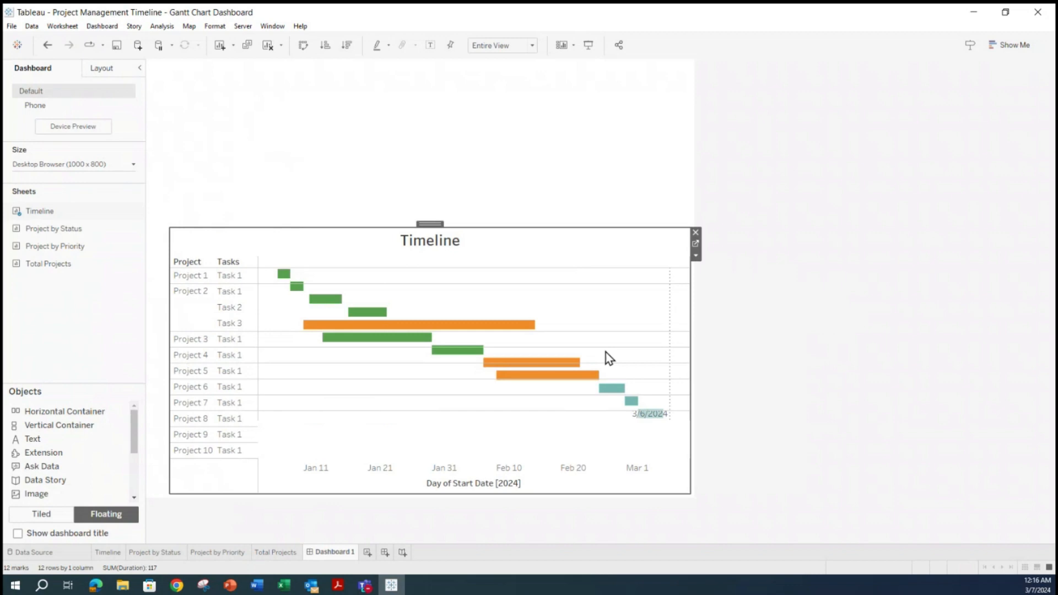
left_click_drag(169, 252, 147, 253)
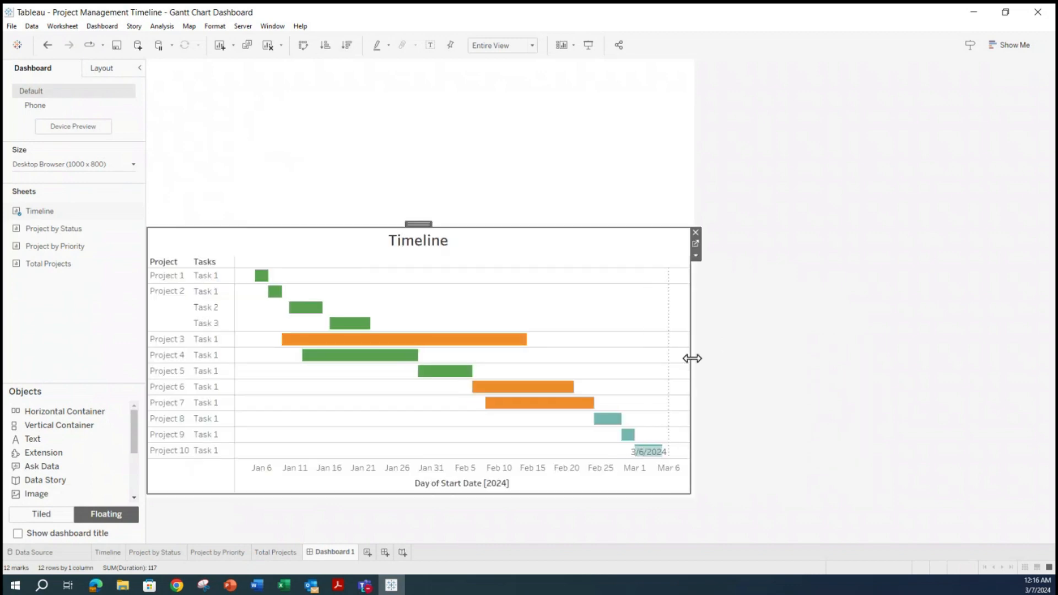
left_click_drag(692, 358, 694, 357)
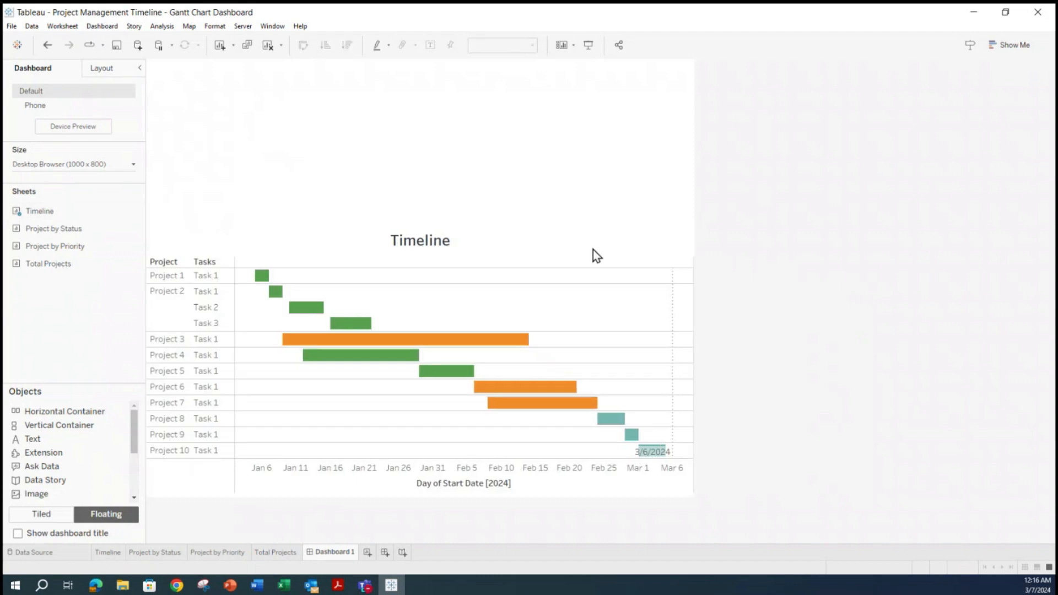
- Clear the "Day of Start Date" axis title from the Timeline chart
double_click(447, 485)
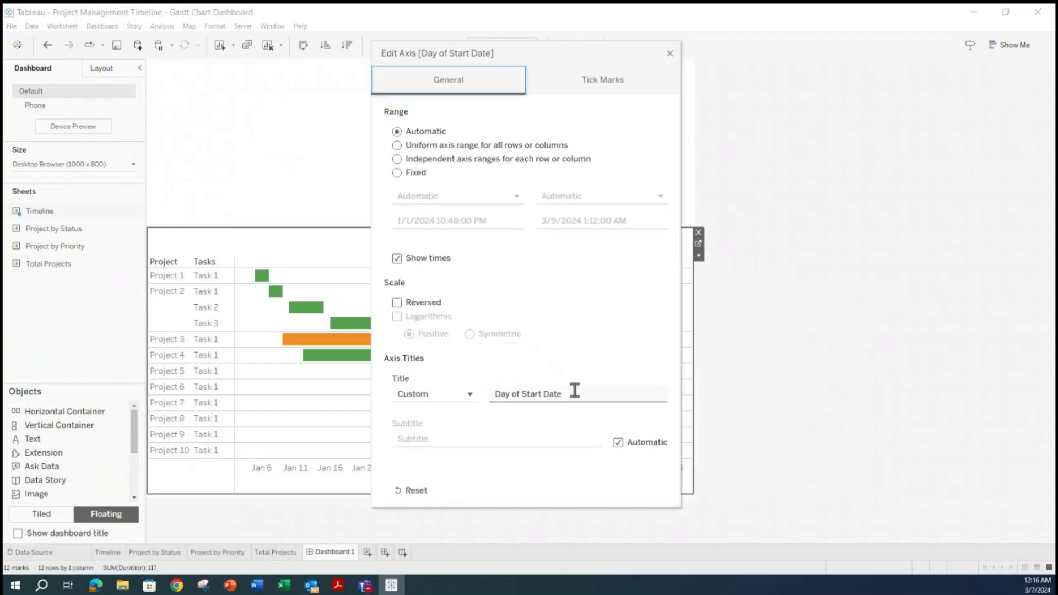
left_click(596, 390)
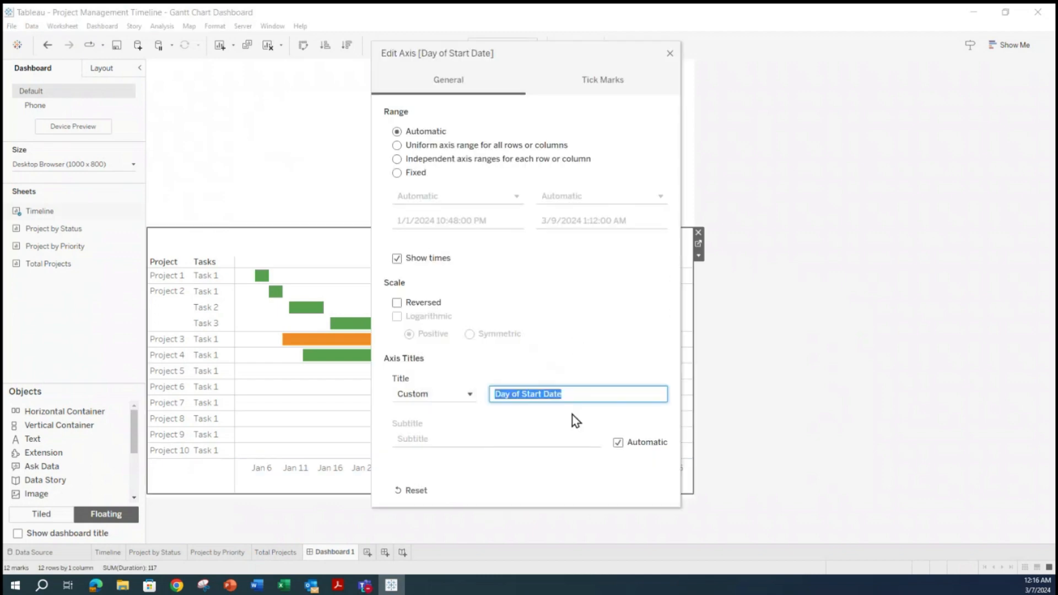
key("BackSpace")
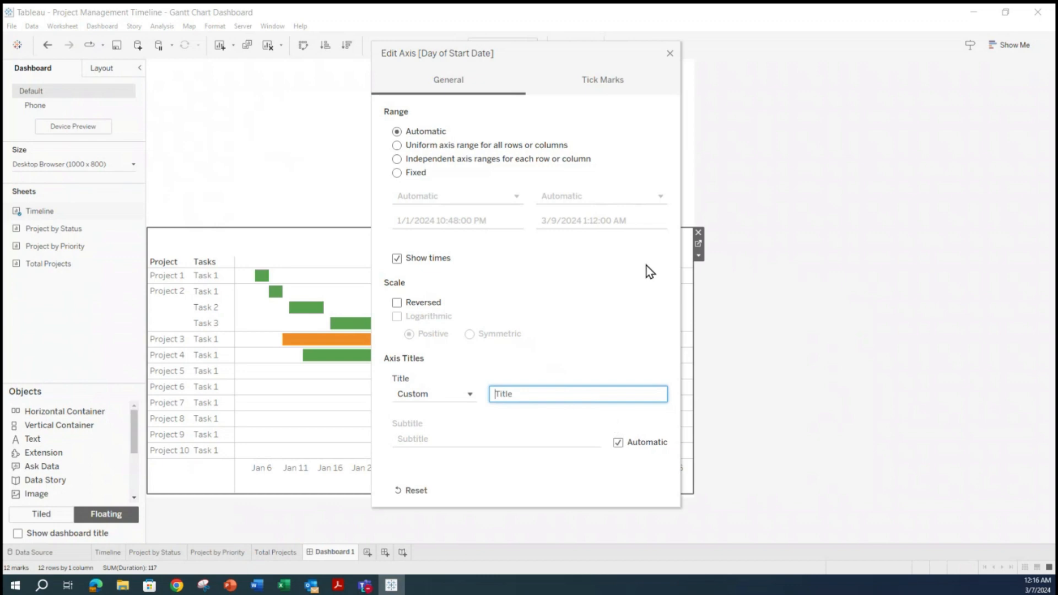
left_click(670, 53)
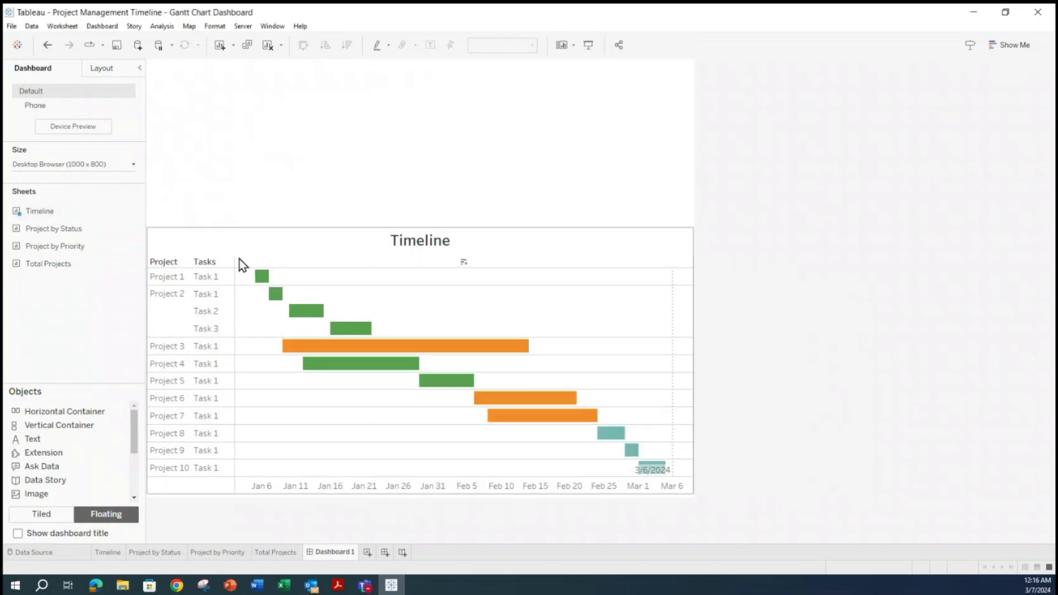
- Clear the Timeline chart's title text on the dashboard
double_click(408, 244)
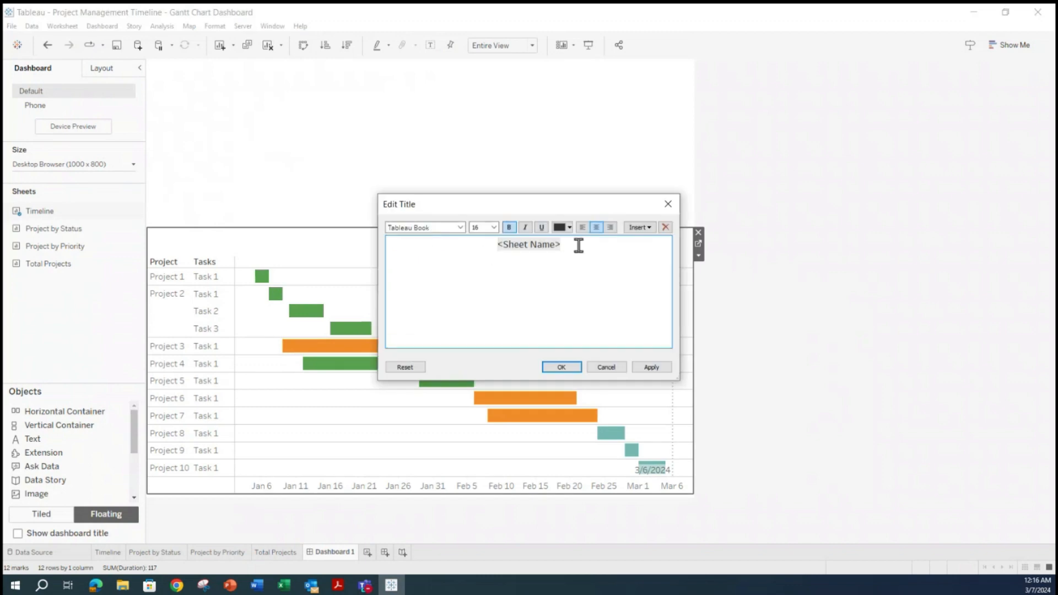
left_click_drag(582, 246, 430, 237)
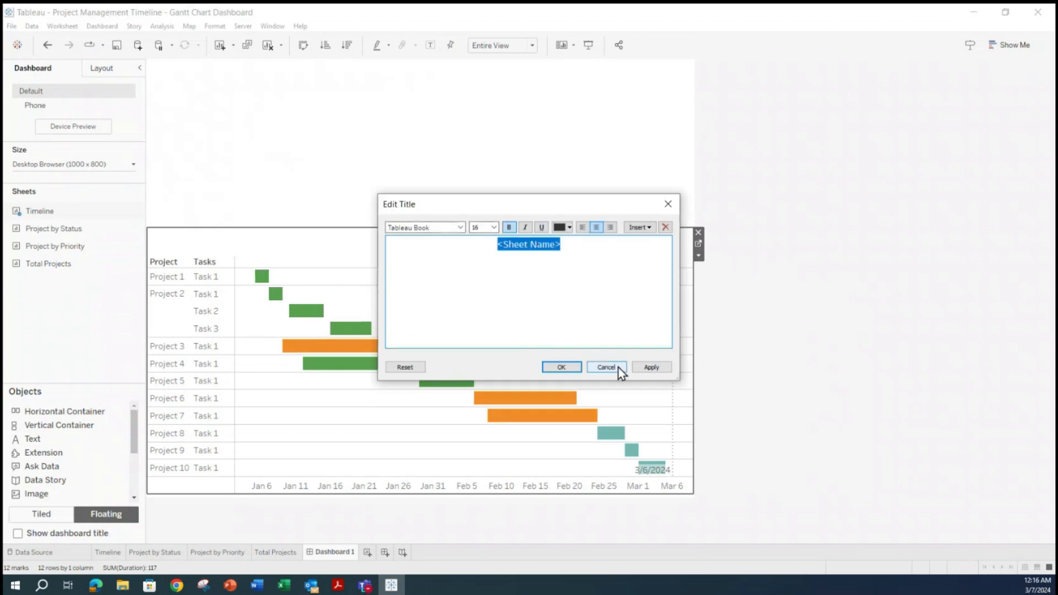
key("BackSpace")
left_click(635, 368)
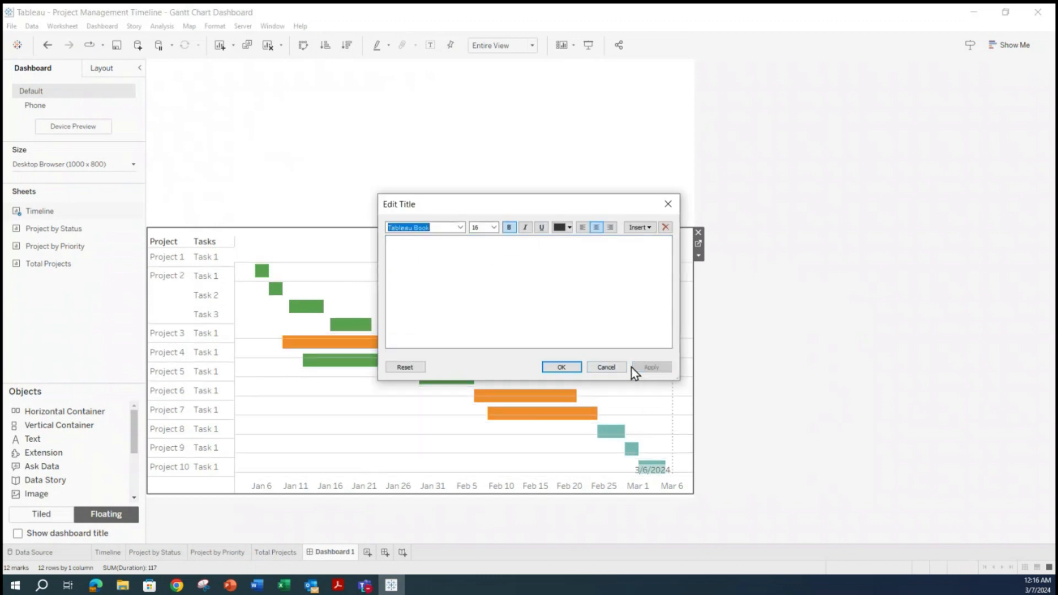
left_click(567, 366)
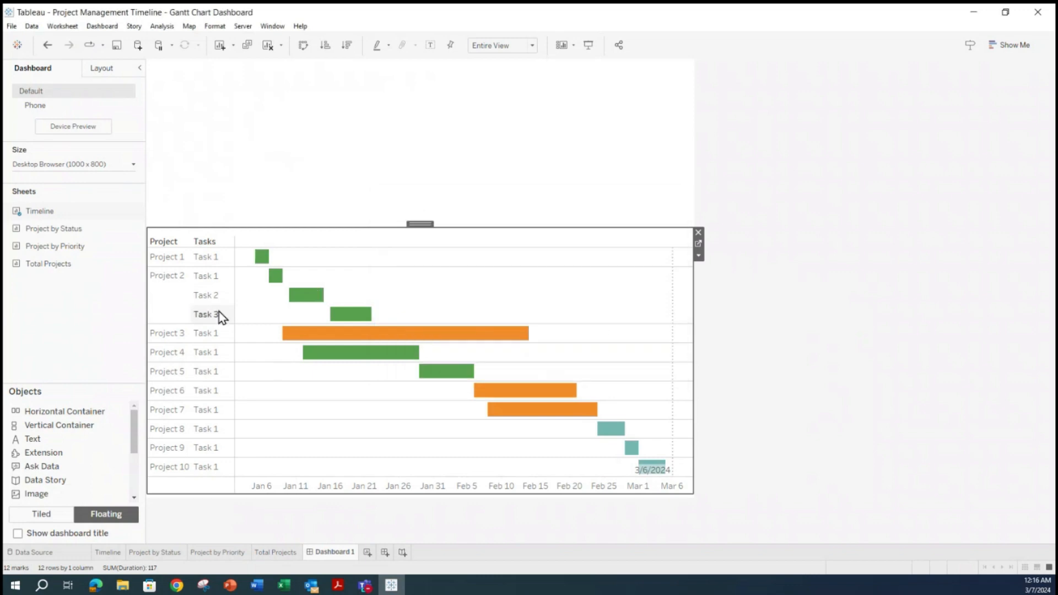
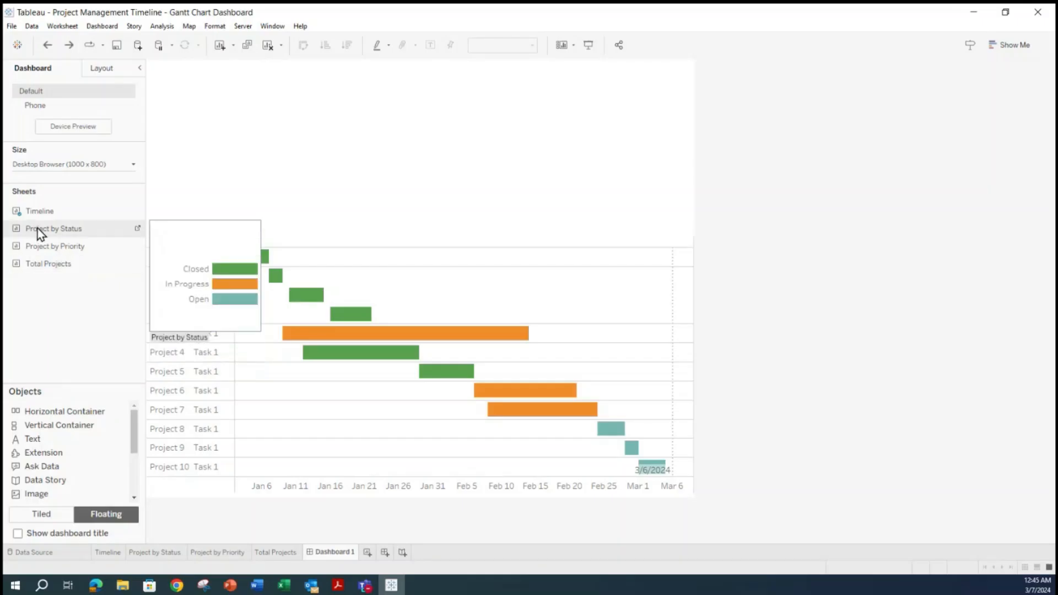
- Place Total Projects, Project by Status and Project by Priority side by side above the Timeline, with Total Projects leftmost
left_click_drag(38, 229, 320, 65)
left_click_drag(55, 247, 505, 108)
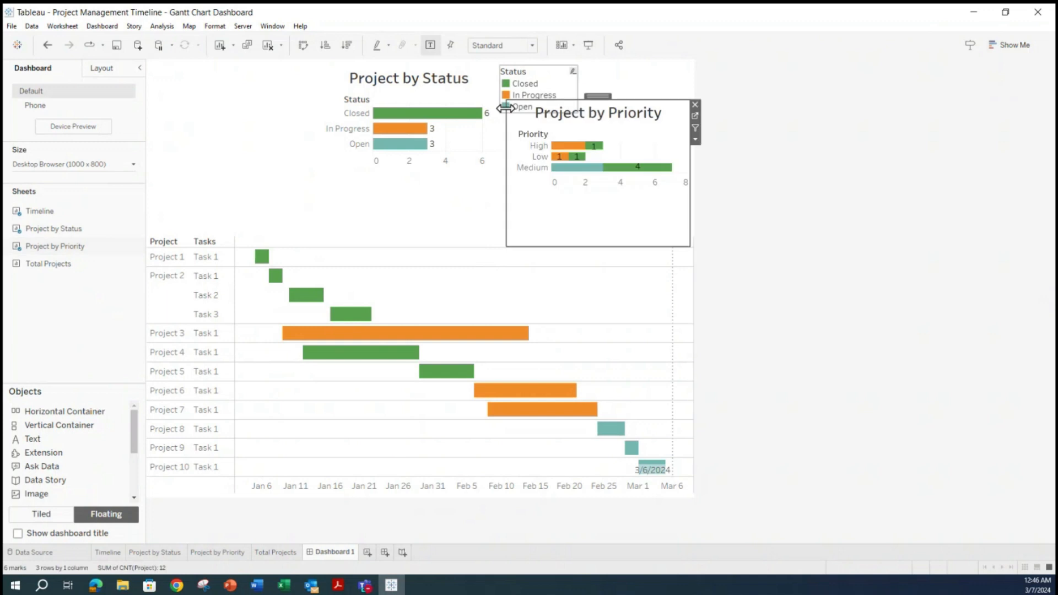
left_click_drag(46, 264, 148, 71)
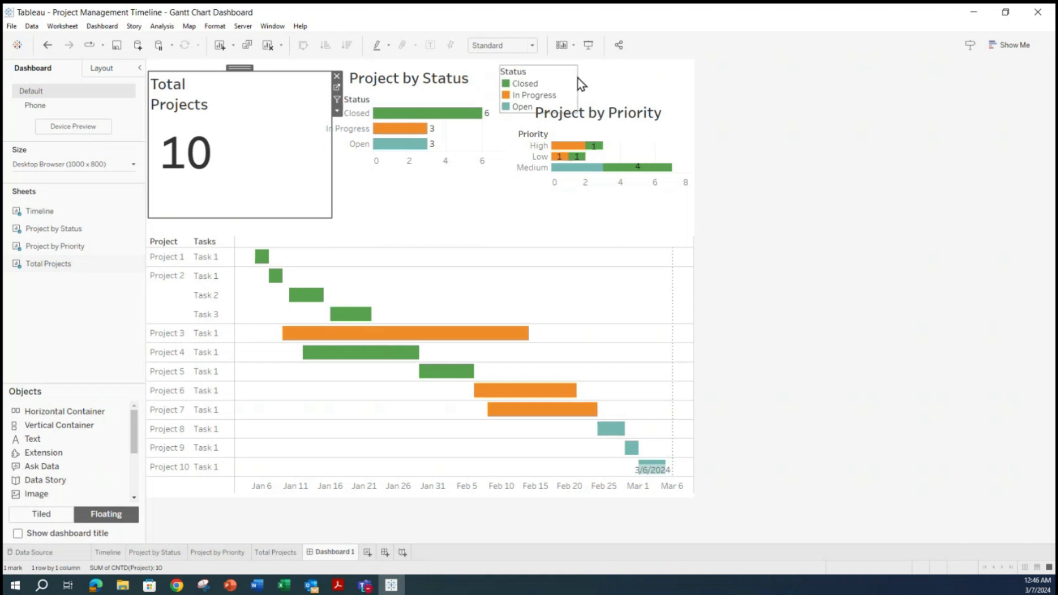
- Remove the floating Status colour legend from the dashboard and fit the Total Projects sheet to Entire View
left_click(555, 69)
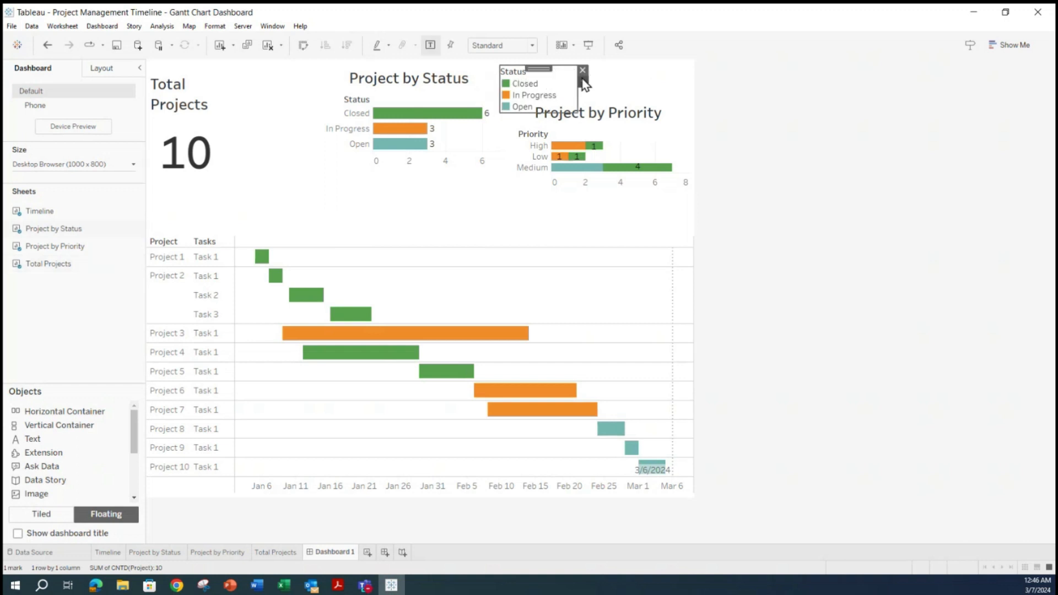
left_click(582, 74)
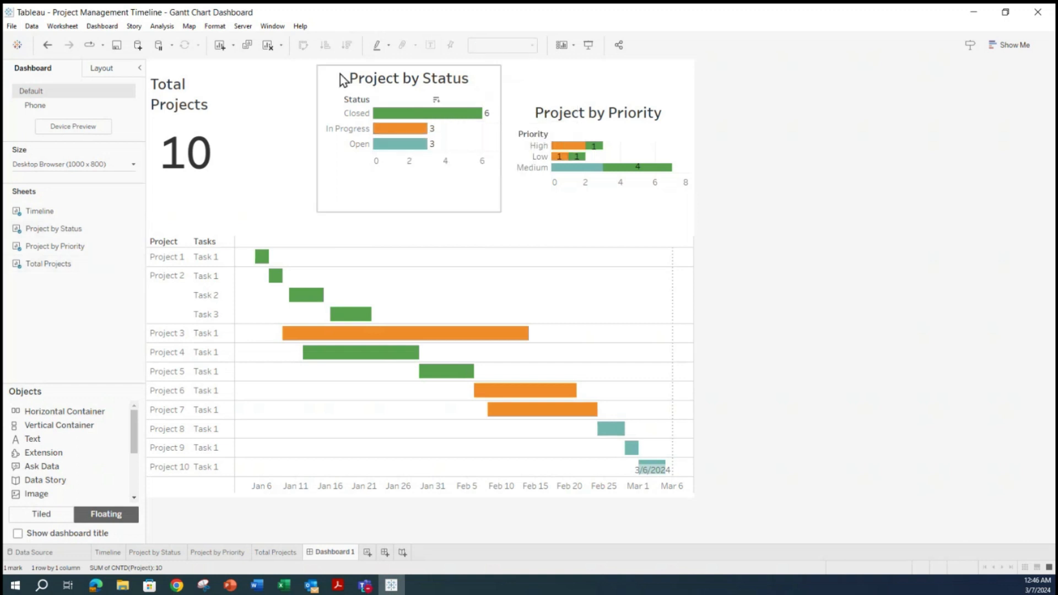
left_click(262, 90)
left_click(337, 111)
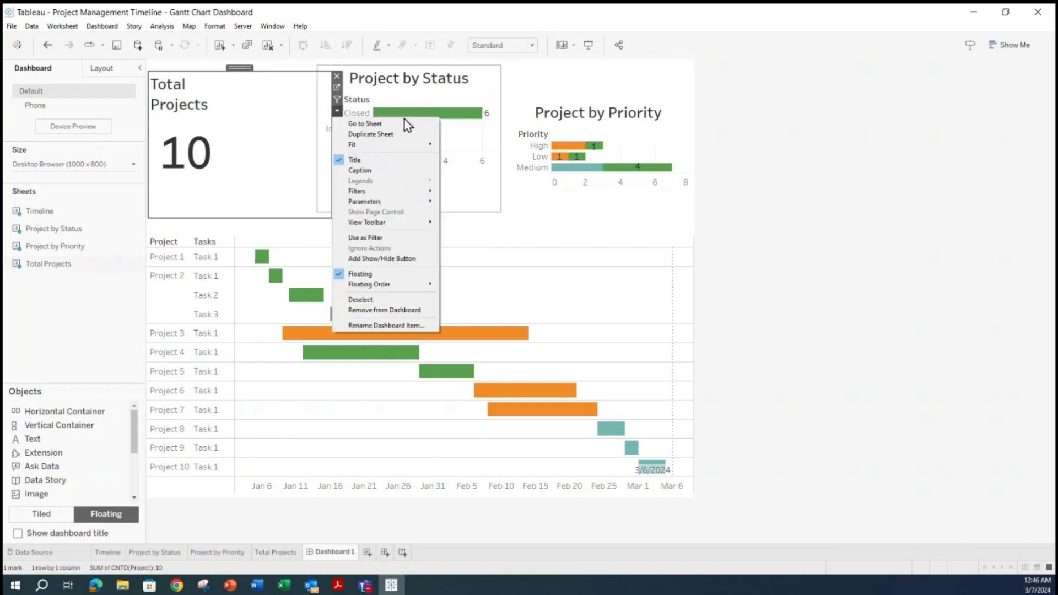
mouse_move(380, 144)
left_click(478, 176)
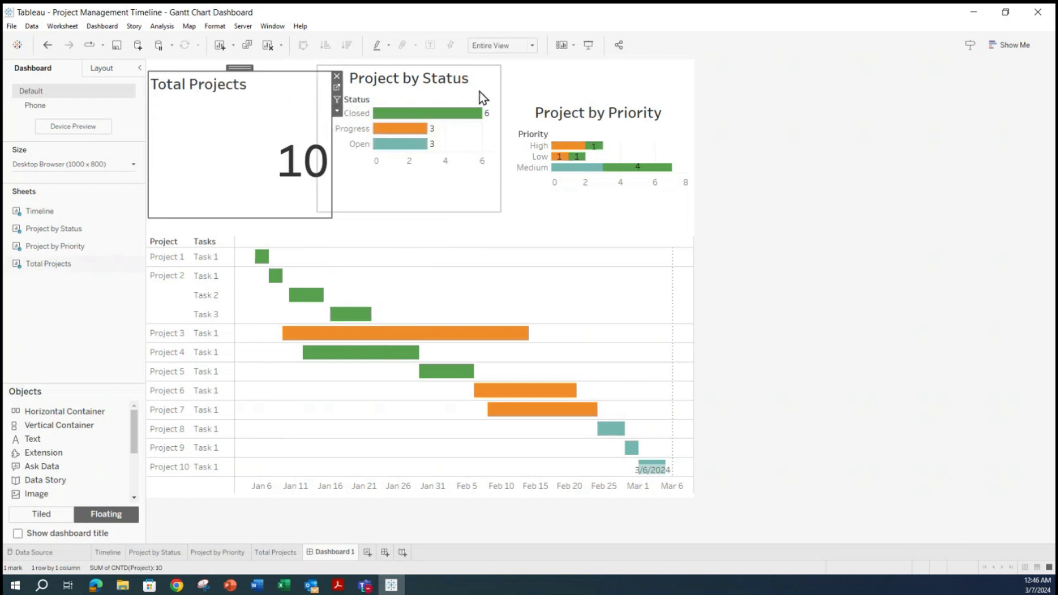
- Fit the Project by Status and Project by Priority charts to Entire View
left_click(485, 86)
left_click(506, 106)
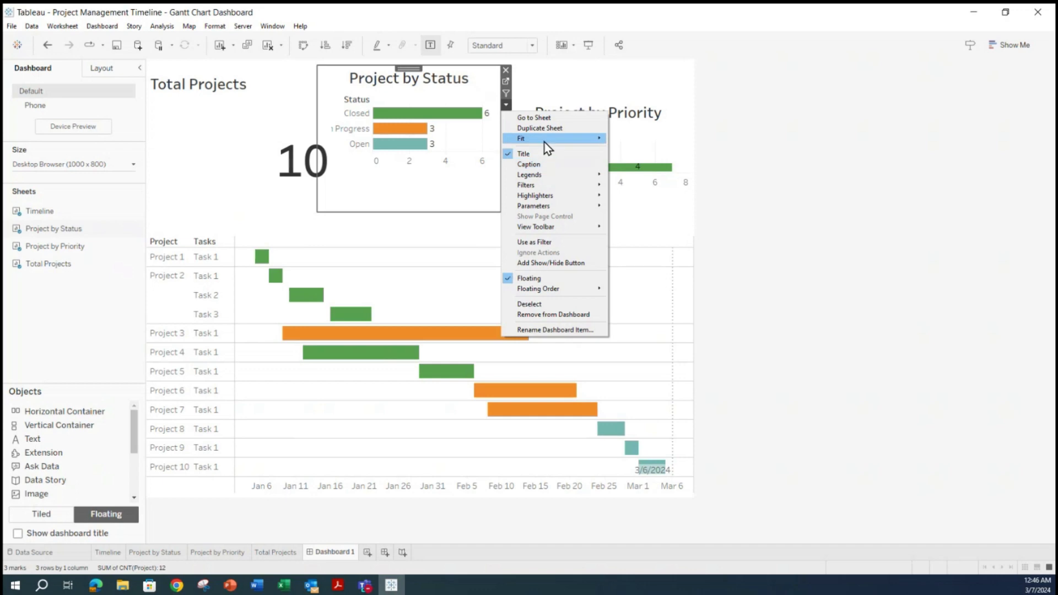
mouse_move(545, 139)
left_click(632, 170)
left_click(659, 114)
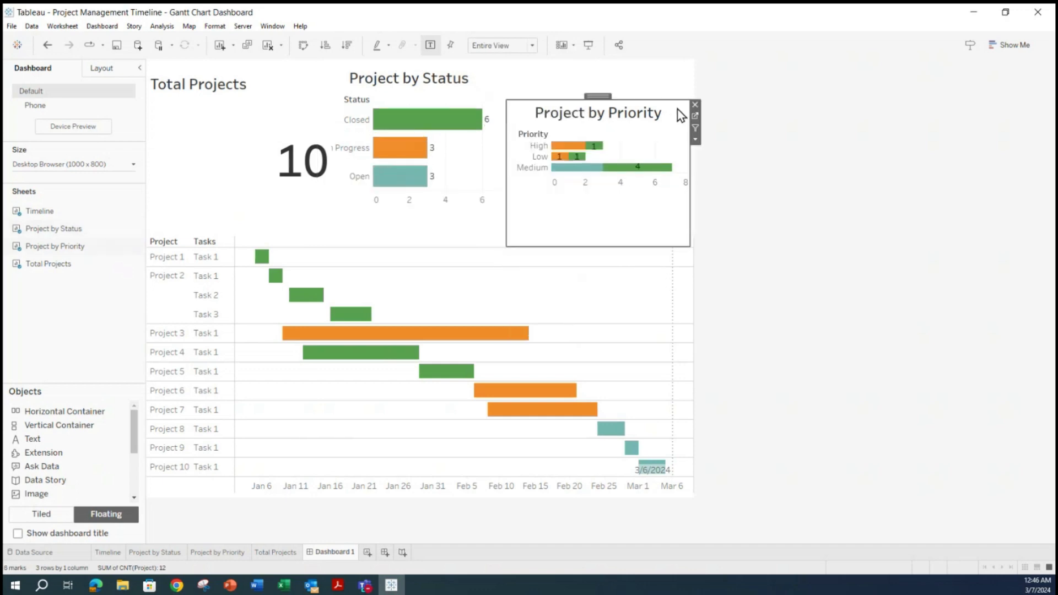
left_click(697, 140)
mouse_move(738, 178)
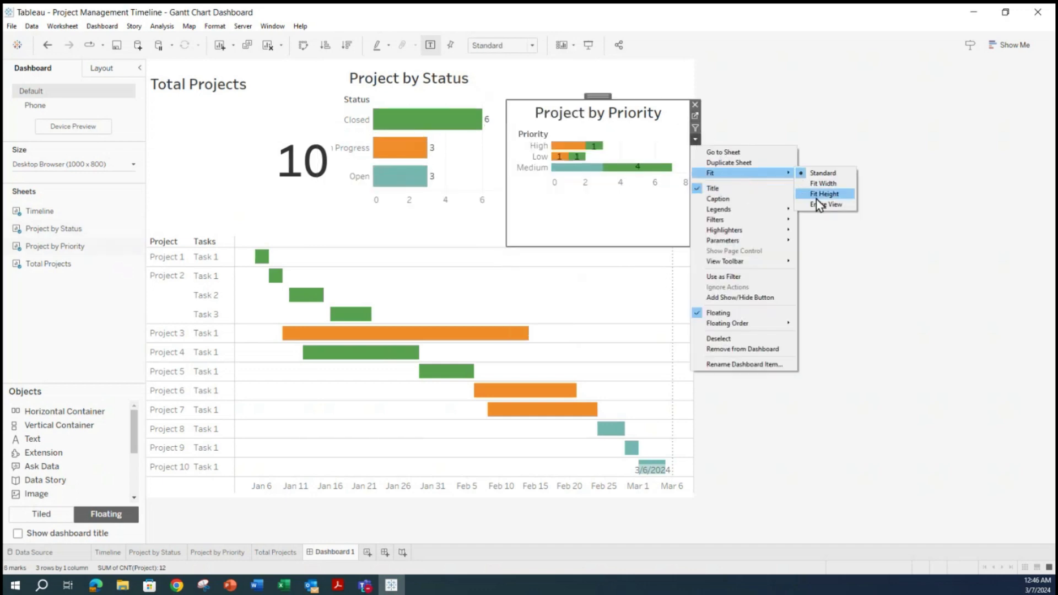
left_click(819, 203)
- Narrow the Total Projects sheet so it no longer overlaps the Project by Status chart
left_click(250, 100)
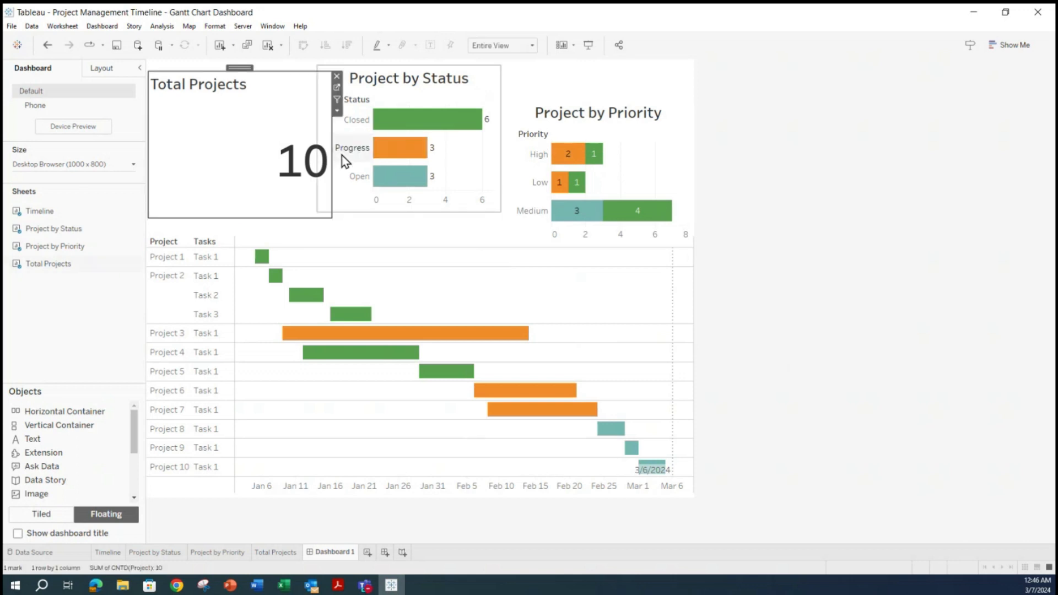
left_click(300, 208)
left_click_drag(332, 149, 249, 150)
- Move Project by Status and Project by Priority up beside Total Projects and enlarge both to fill the row above the Timeline
left_click(326, 81)
left_click_drag(408, 78, 338, 67)
left_click_drag(432, 205, 479, 244)
left_click(559, 114)
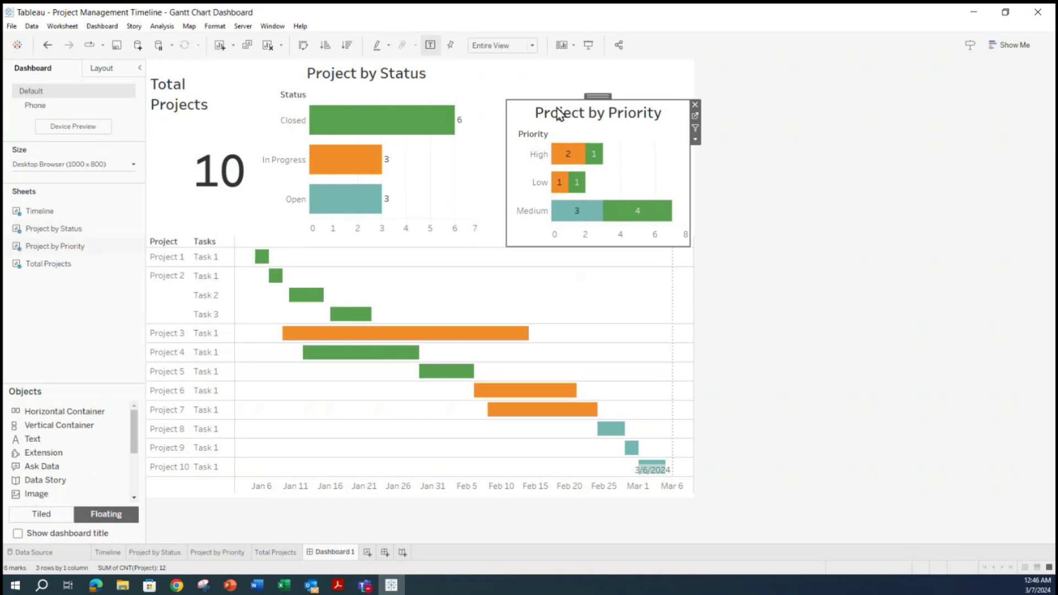
left_click_drag(598, 96, 578, 63)
left_click_drag(666, 209, 691, 241)
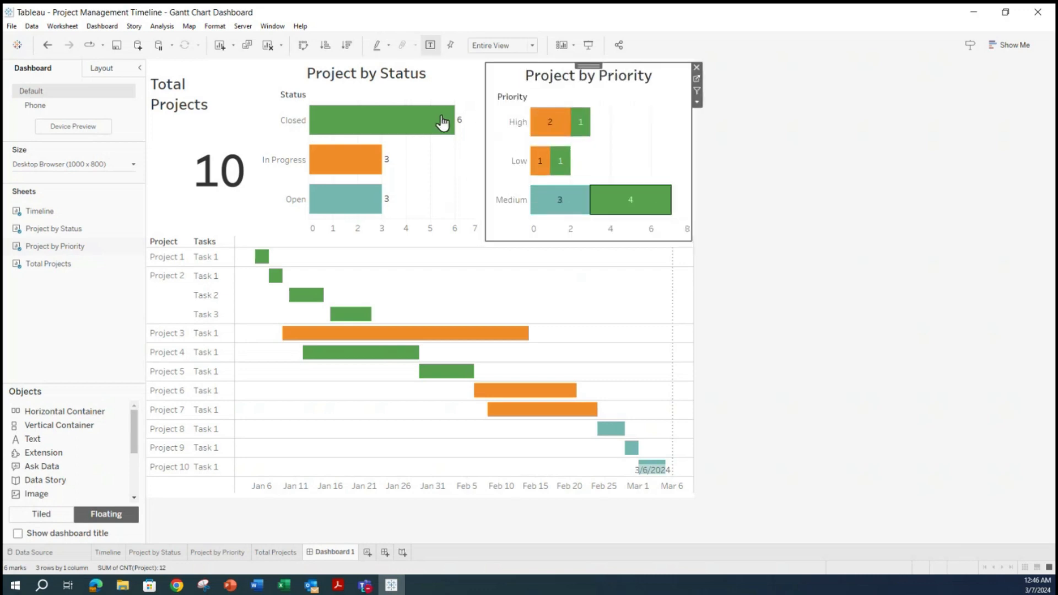
- Centre-align the title of the Total Projects sheet
left_click(188, 109)
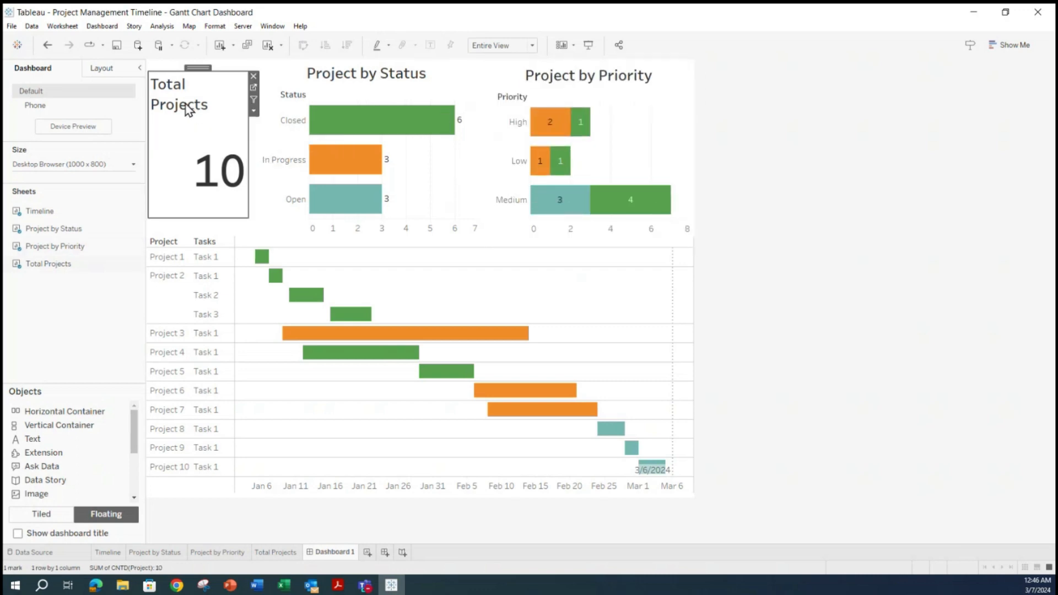
double_click(179, 109)
key("ctrl+a")
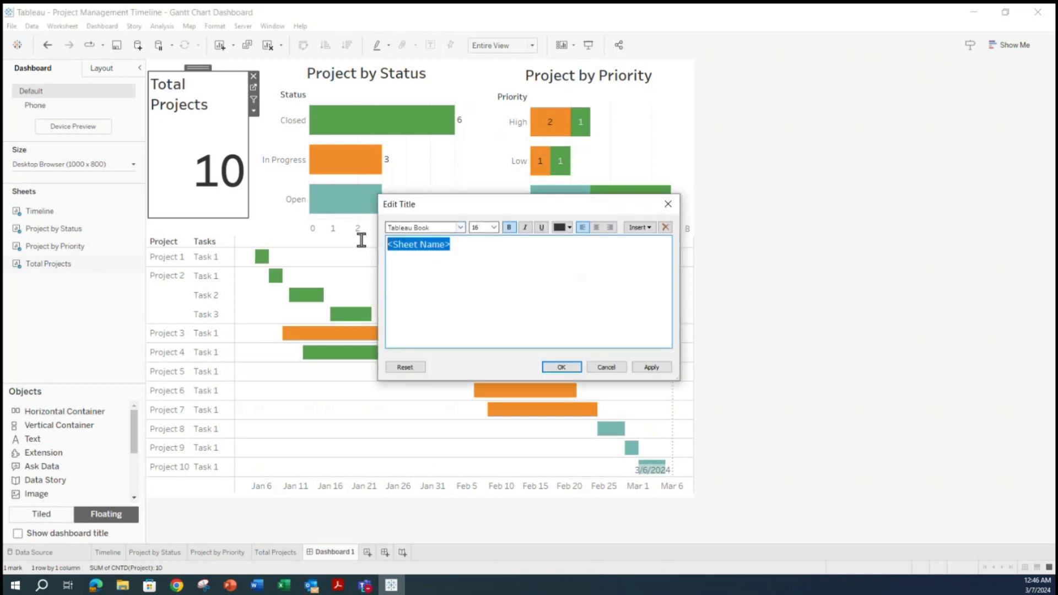
left_click(594, 226)
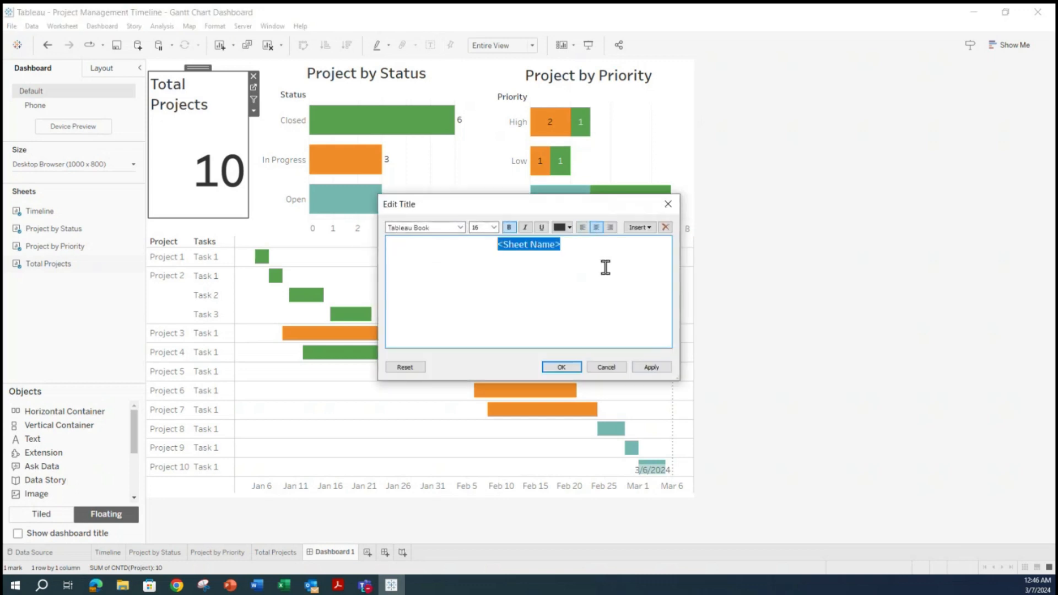
left_click(651, 367)
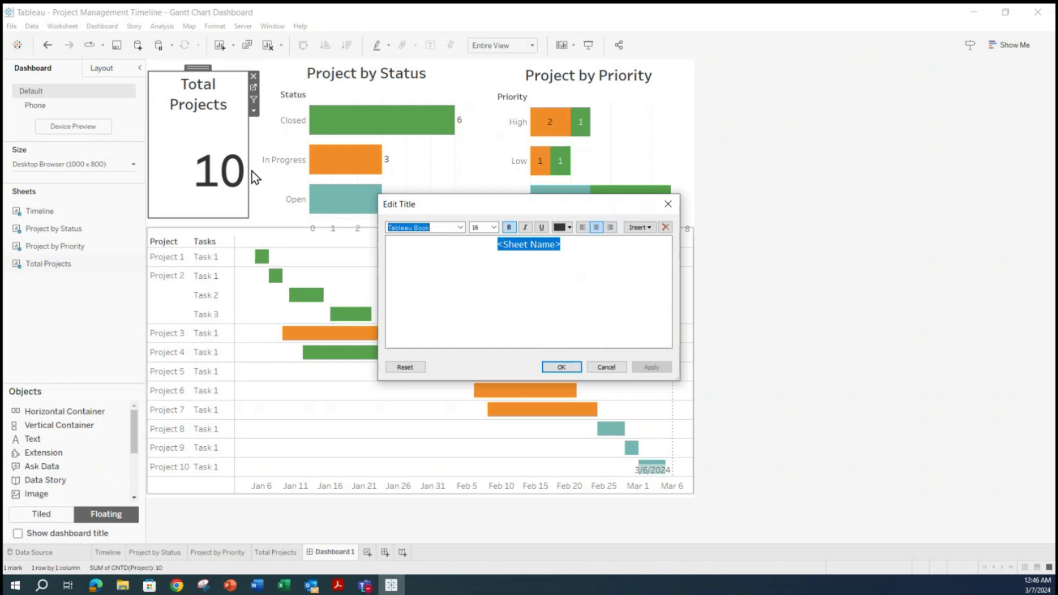
left_click(564, 367)
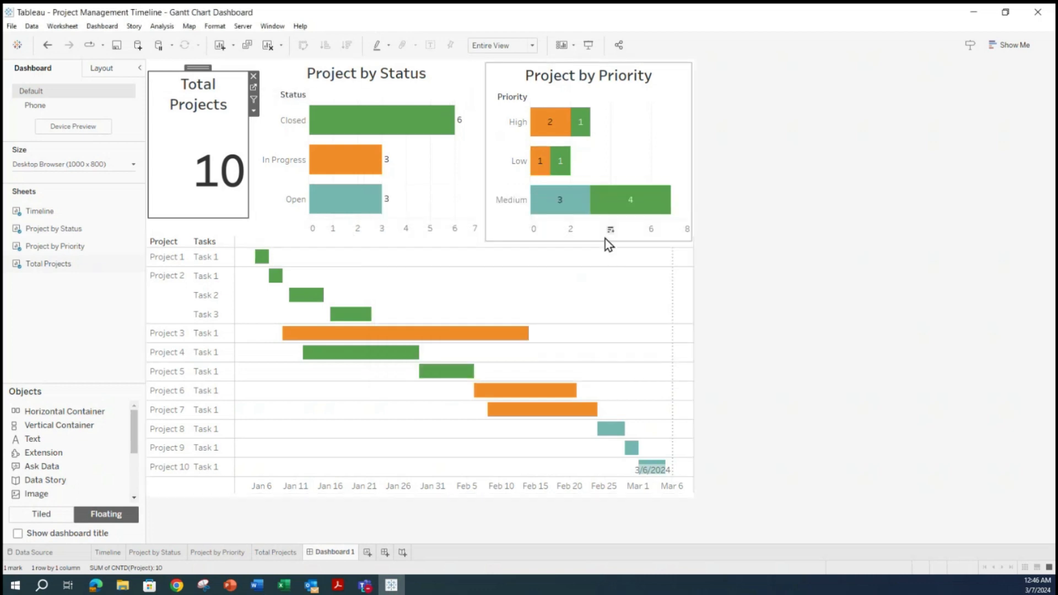
- Hide the count axis headers on the Project by Status and Project by Priority charts
right_click(358, 231)
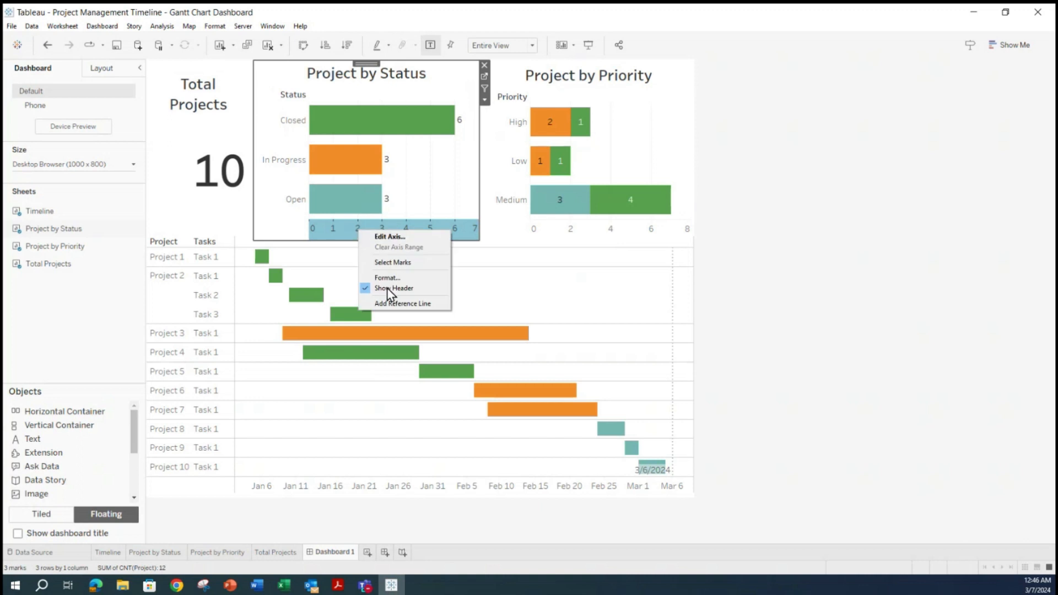
left_click(366, 289)
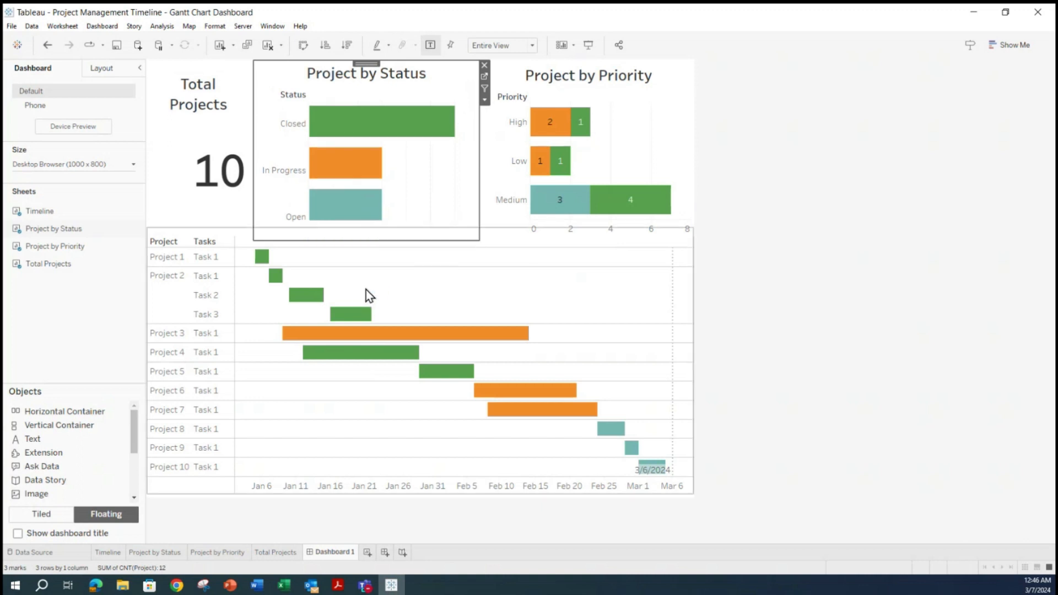
right_click(551, 230)
left_click(585, 286)
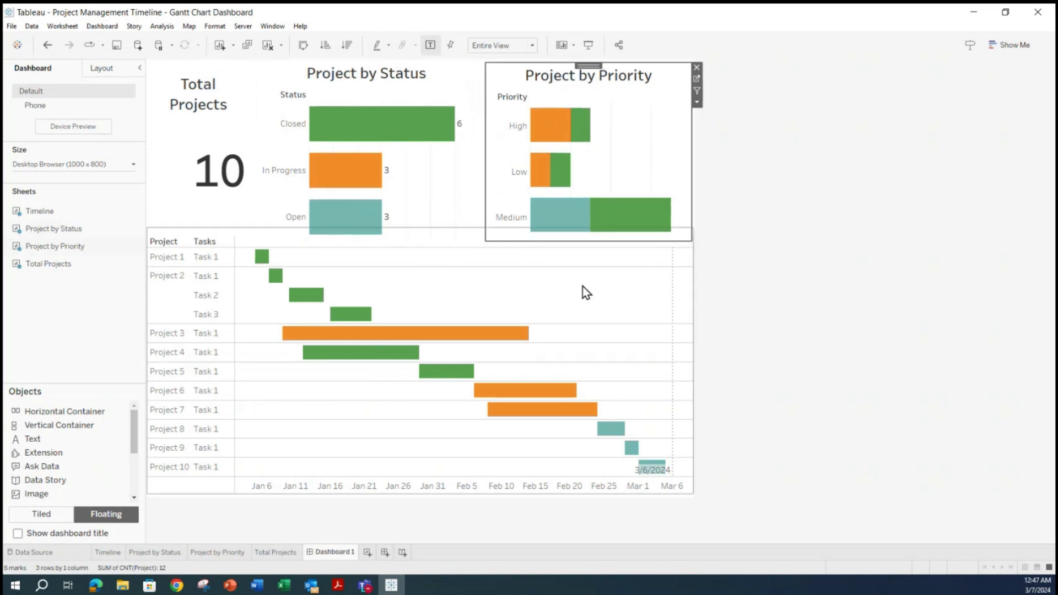
left_click(755, 232)
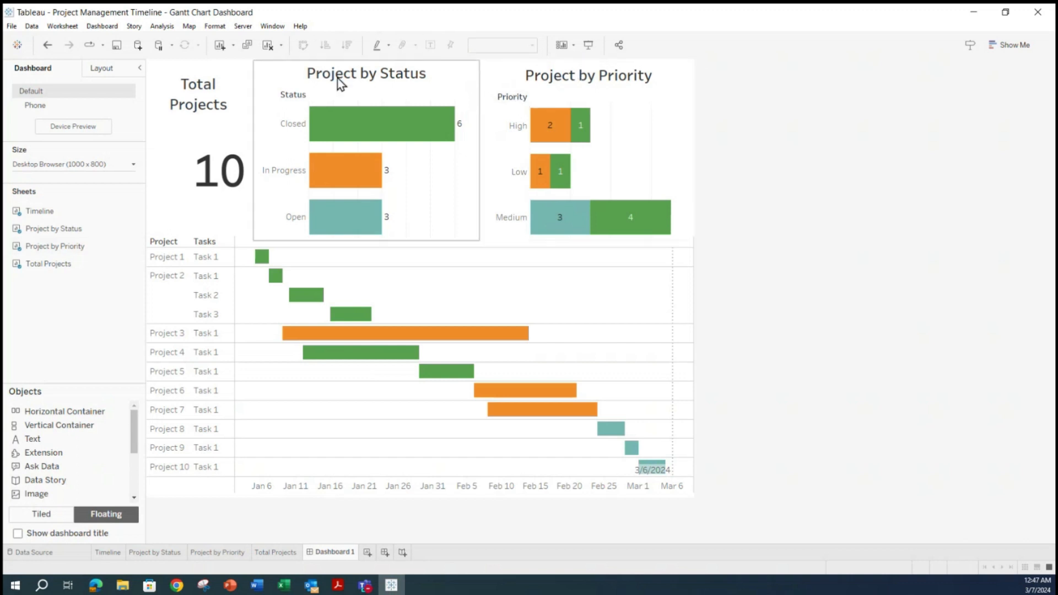
- Hide the row field labels "Status" and "Priority" on the two bar charts
right_click(286, 95)
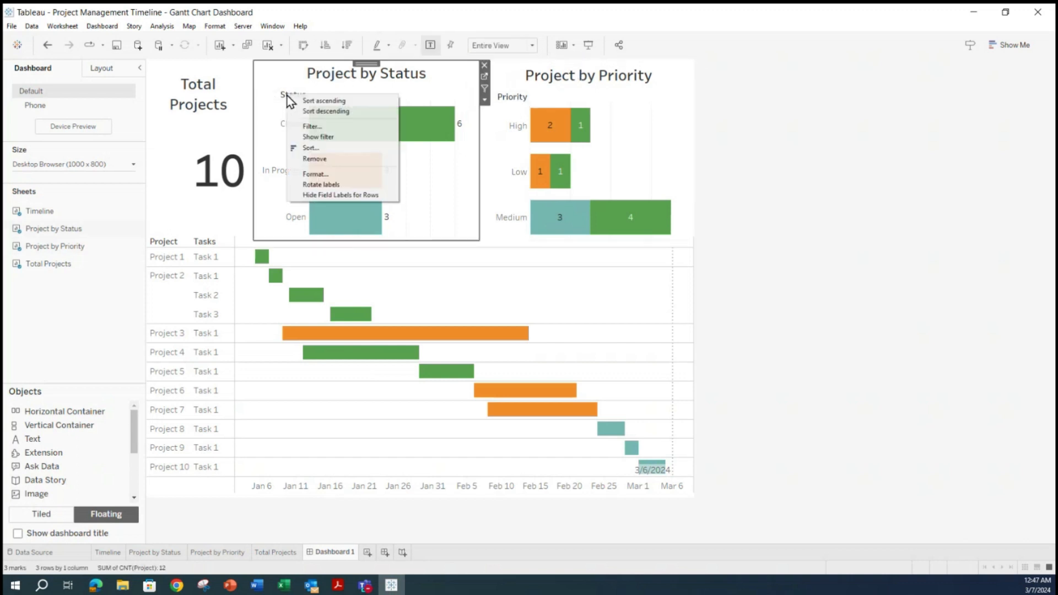
left_click(311, 194)
right_click(509, 98)
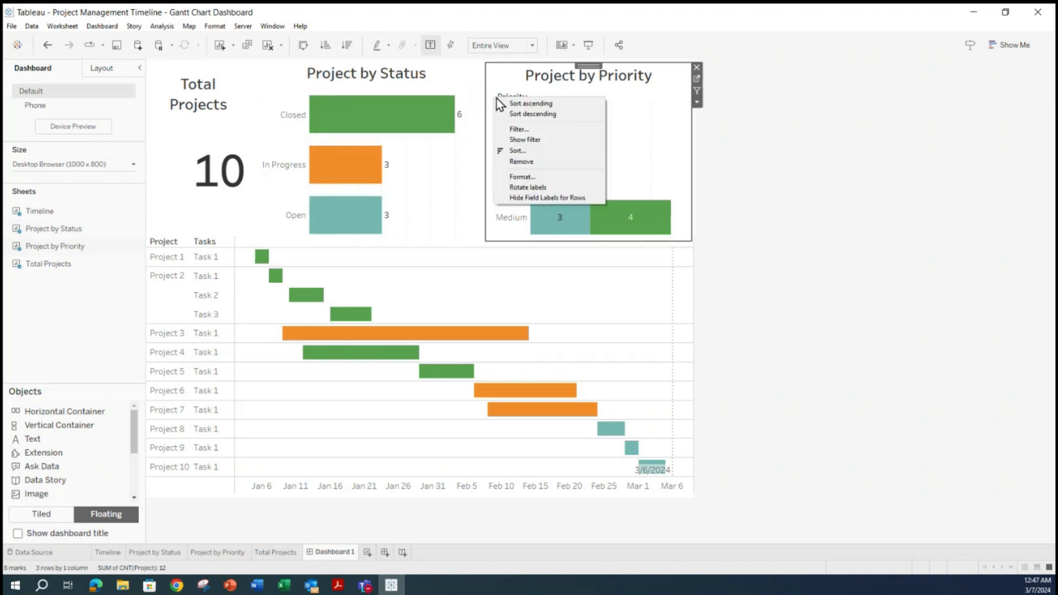
left_click(541, 197)
left_click(778, 195)
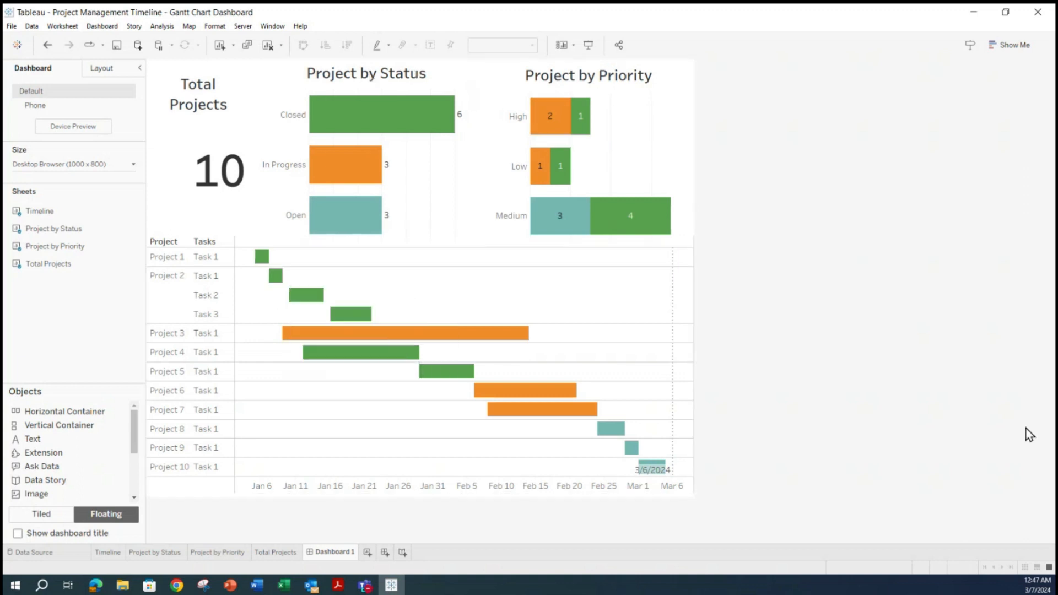
- Narrow the Total Projects sheet further and clear the selection of its figure
left_click(164, 159)
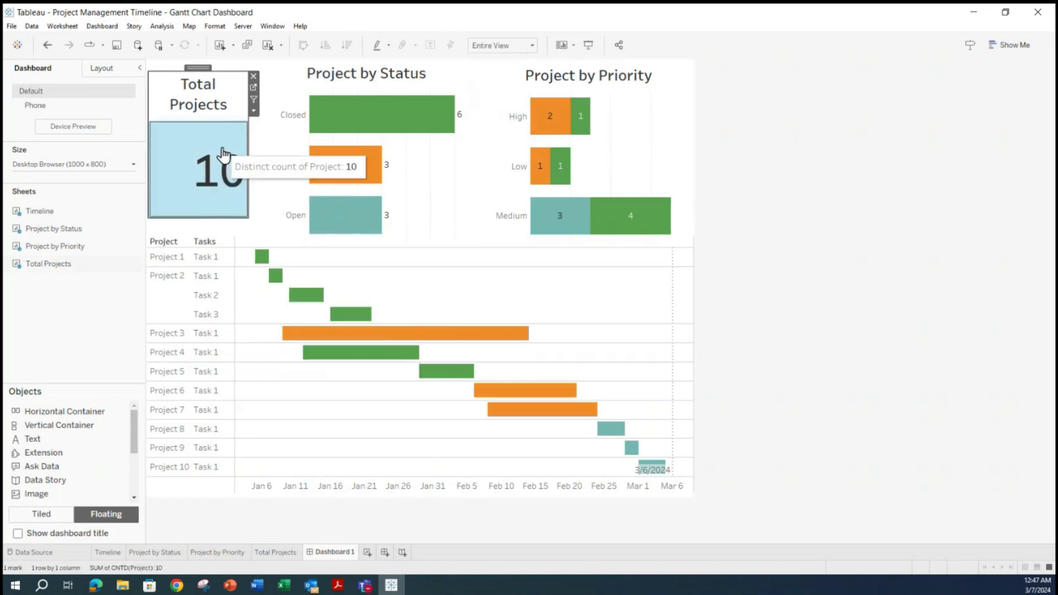
left_click_drag(248, 149, 228, 150)
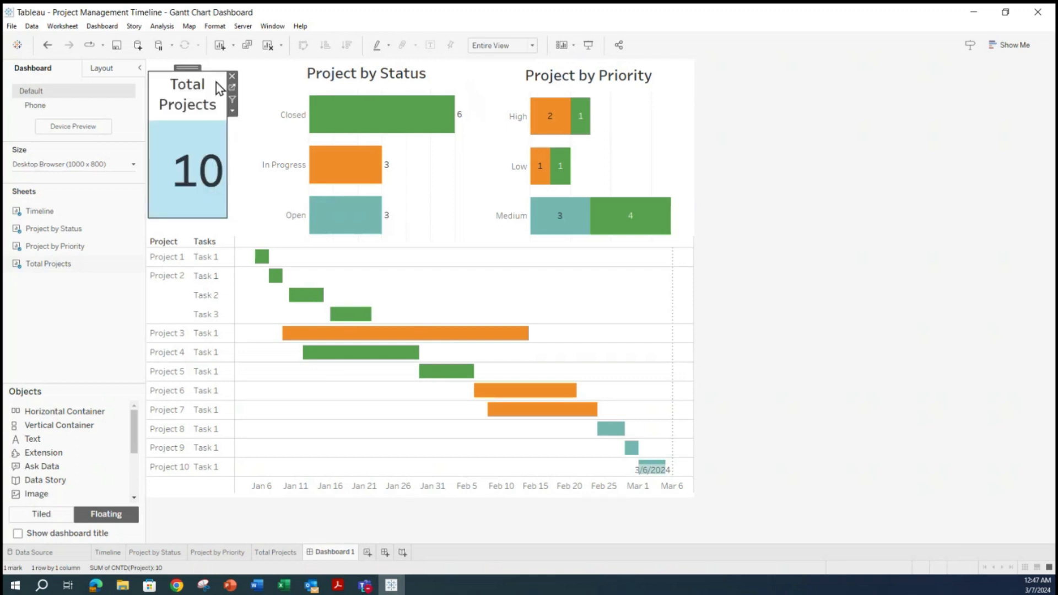
left_click(844, 187)
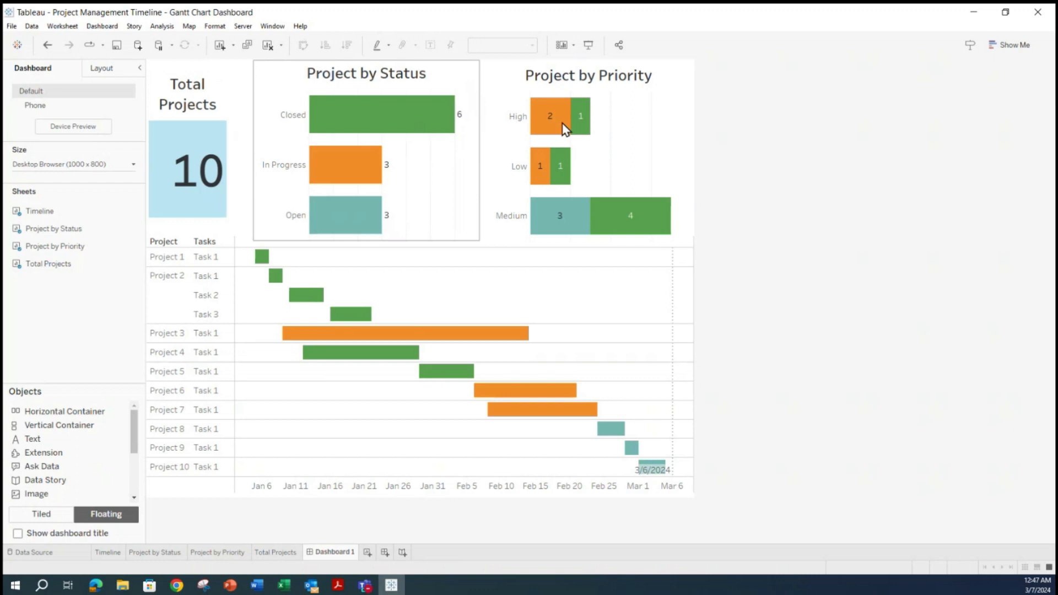
left_click(273, 68)
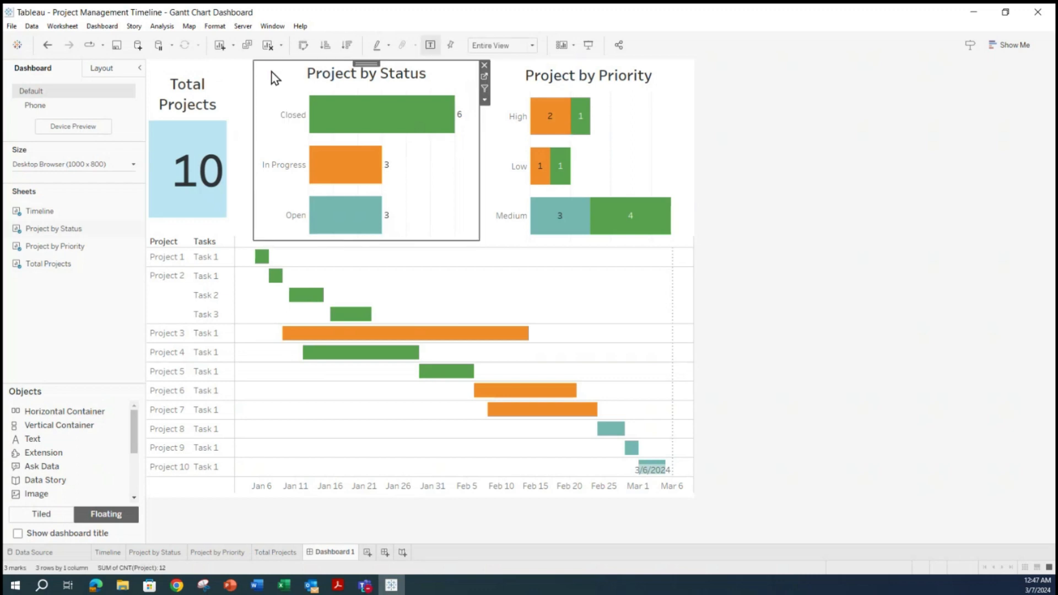
left_click(262, 297)
left_click(205, 204)
left_click(887, 267)
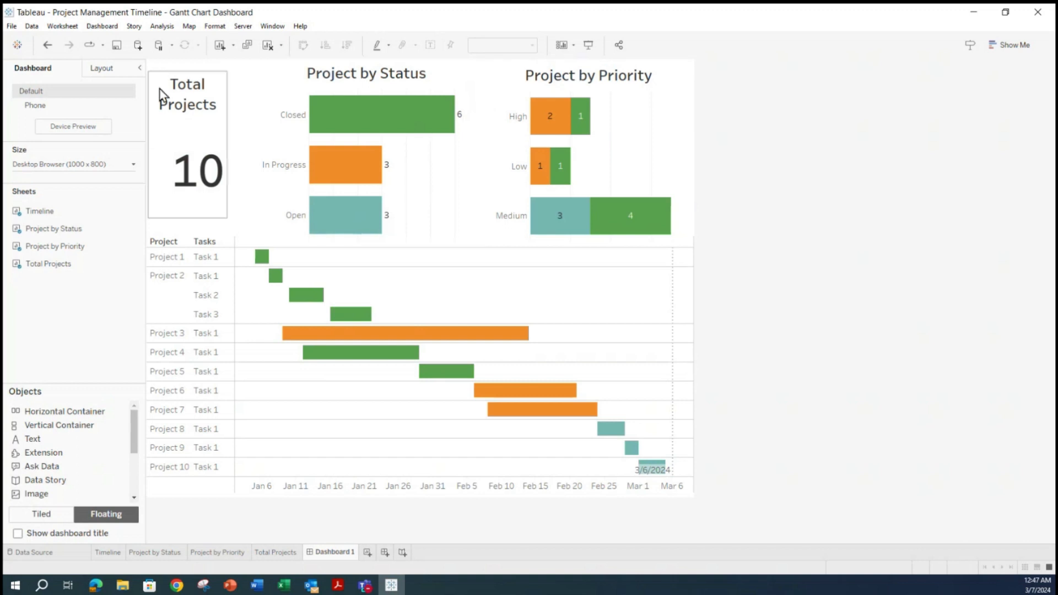
- Extend Total Projects up to the dashboard's top edge and down towards the Timeline, and widen it slightly
left_click(210, 87)
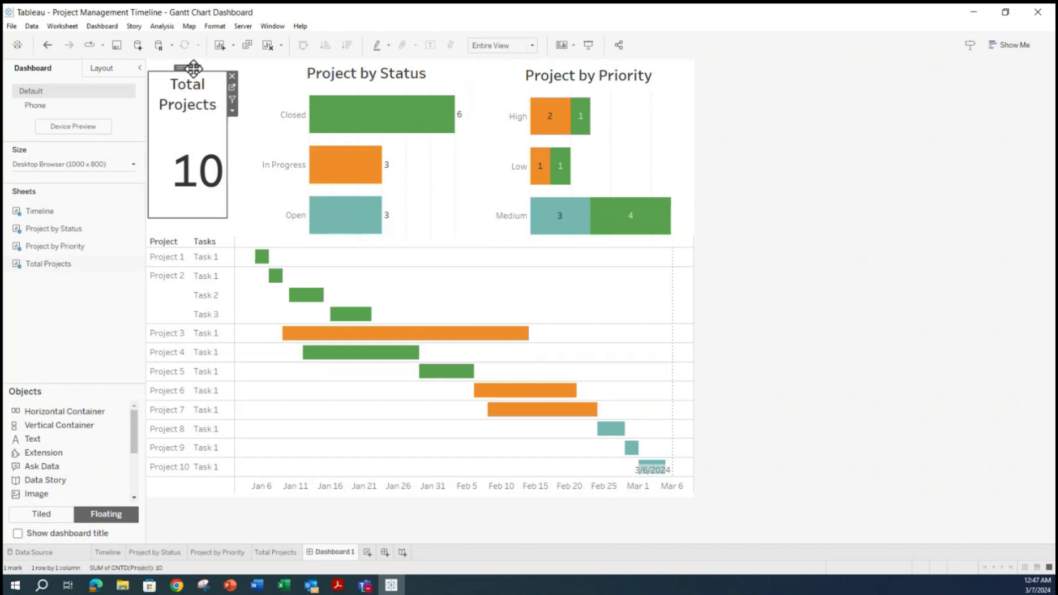
left_click_drag(208, 71, 209, 61)
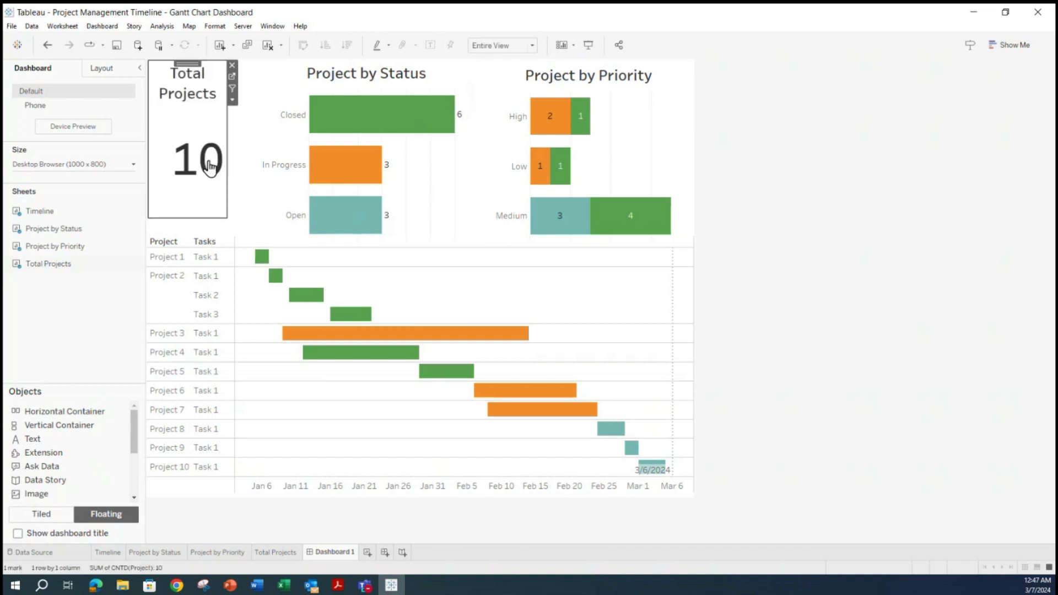
left_click_drag(207, 216, 211, 230)
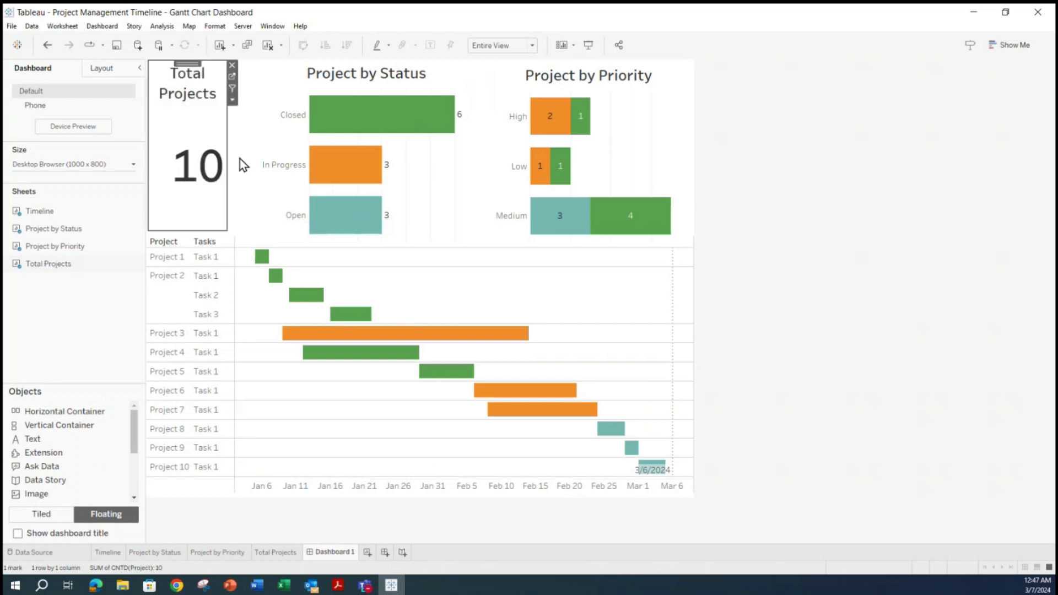
left_click_drag(226, 146, 243, 156)
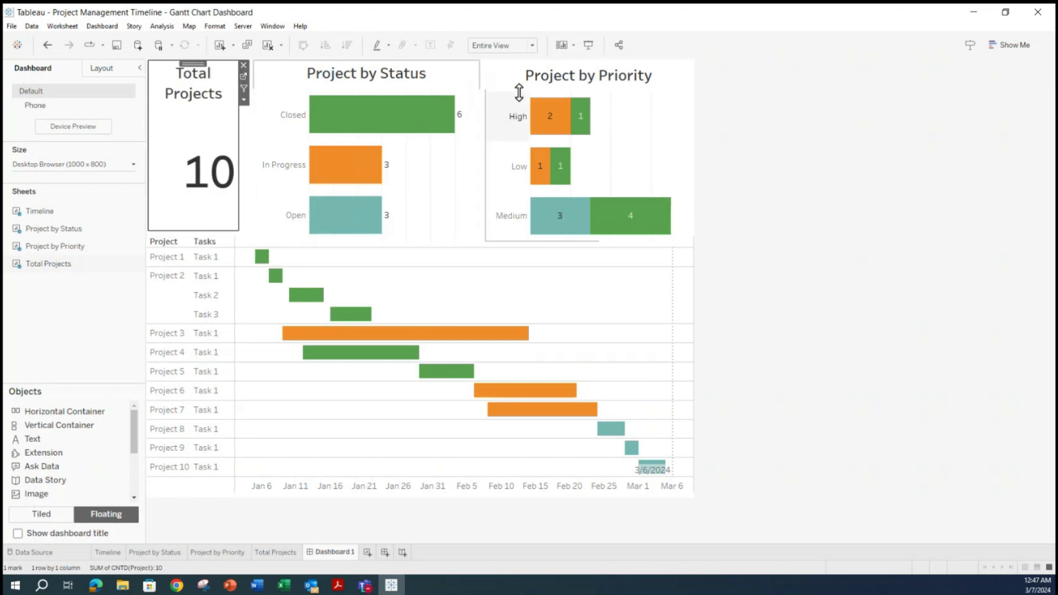
- Resize Project by Status and extend Project by Priority leftward to close the gaps between the three upper sheets
left_click(279, 77)
left_click_drag(257, 101, 241, 98)
left_click_drag(478, 132, 471, 133)
left_click(497, 130)
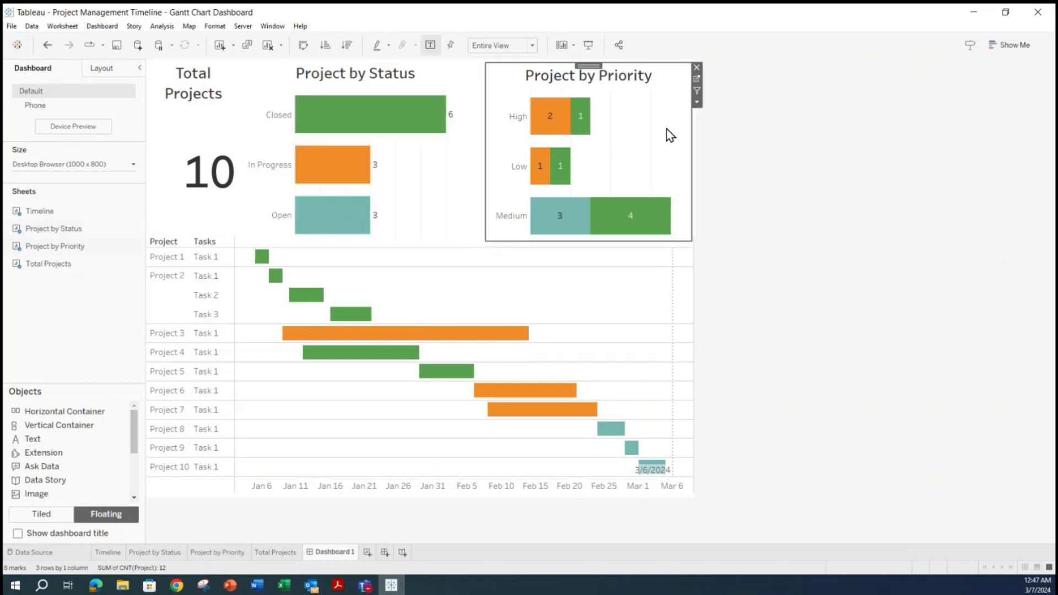
left_click_drag(489, 146, 470, 139)
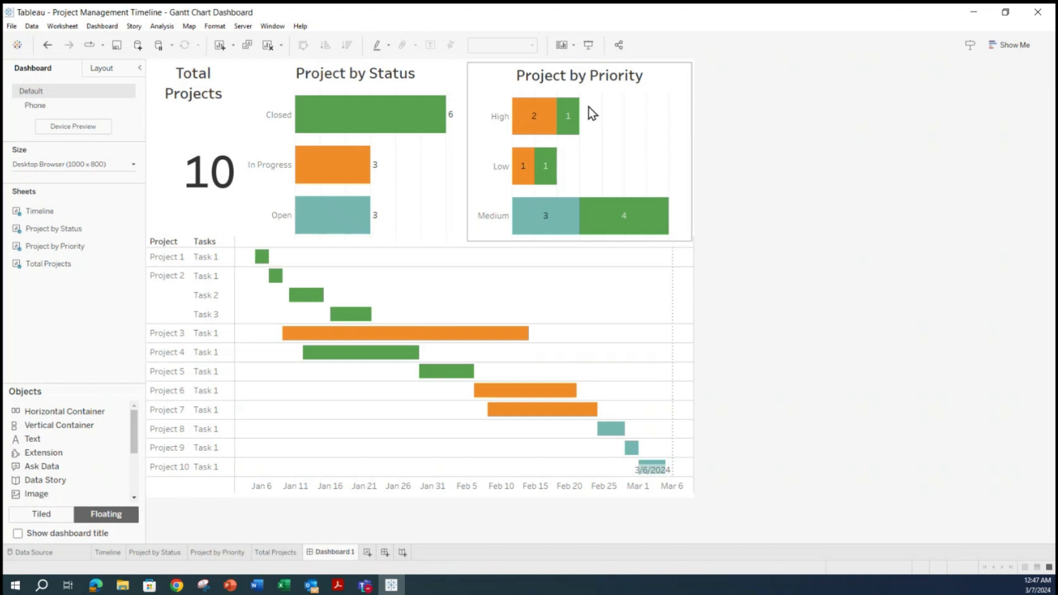
mouse_move(216, 145)
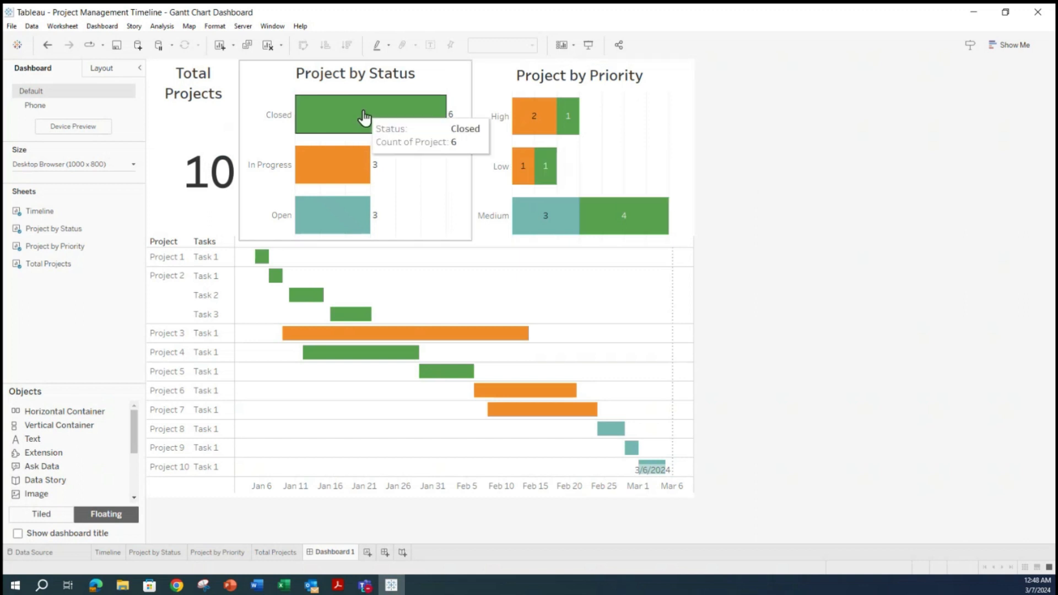
left_click(97, 26)
left_click(825, 221)
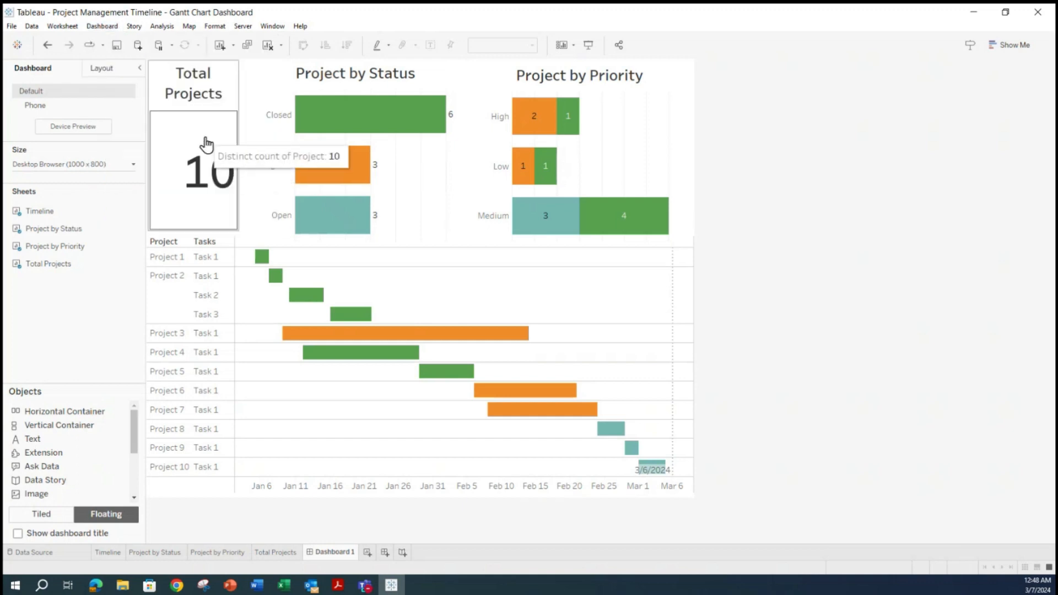
right_click(187, 138)
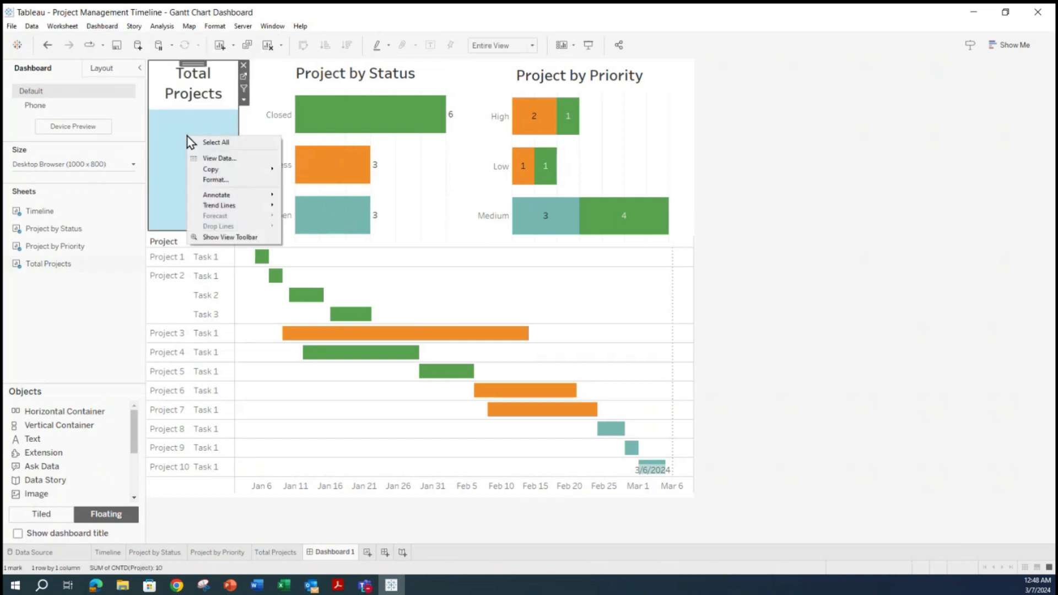
left_click(228, 104)
left_click(243, 101)
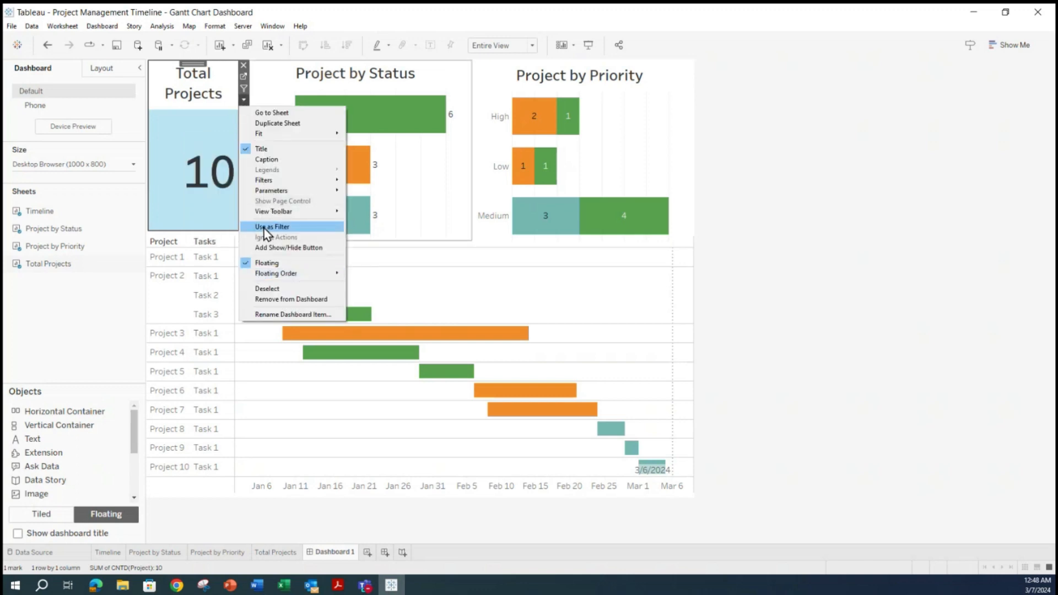
left_click(610, 231)
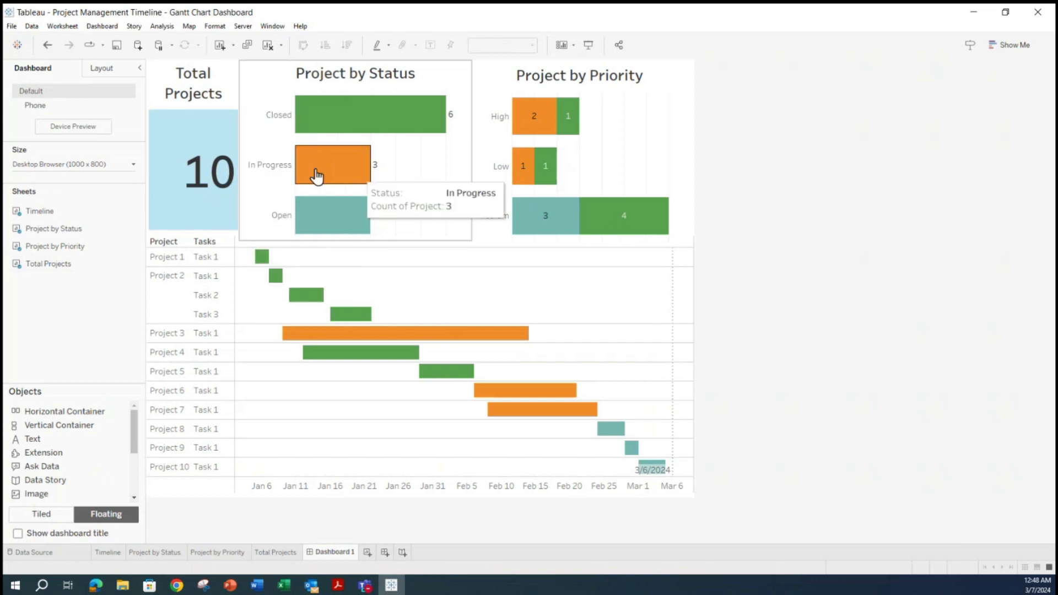
- Clear the selected figure in Total Projects and set that sheet to be used as a filter on the dashboard
left_click(186, 127)
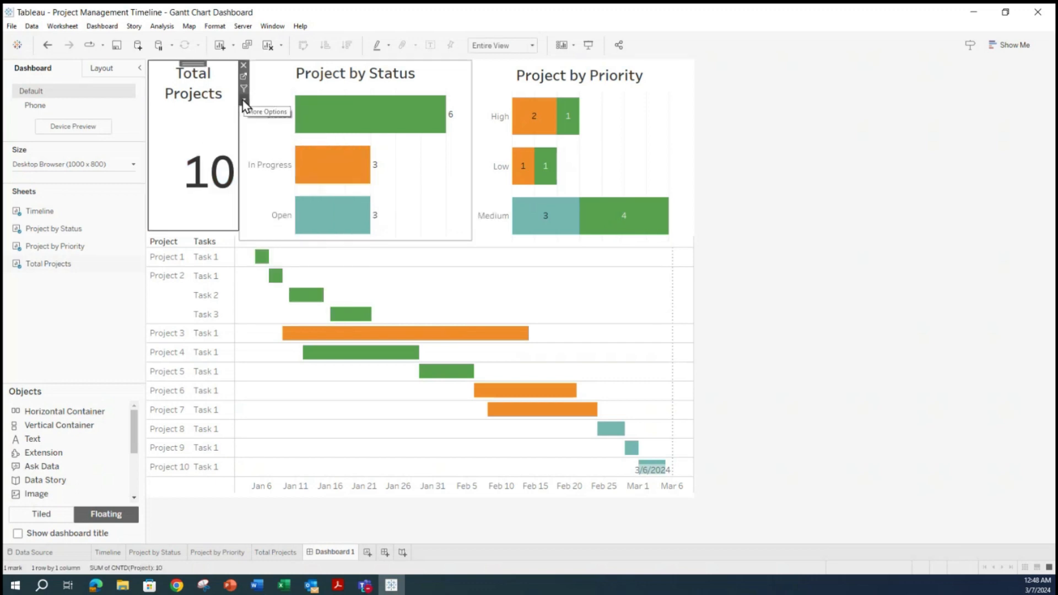
left_click(249, 102)
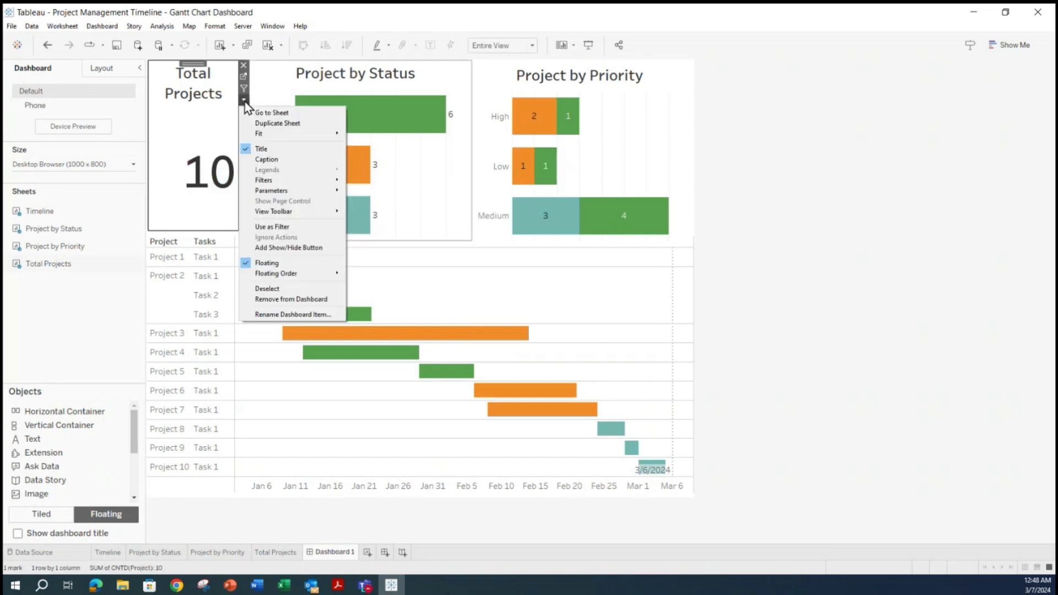
left_click(281, 227)
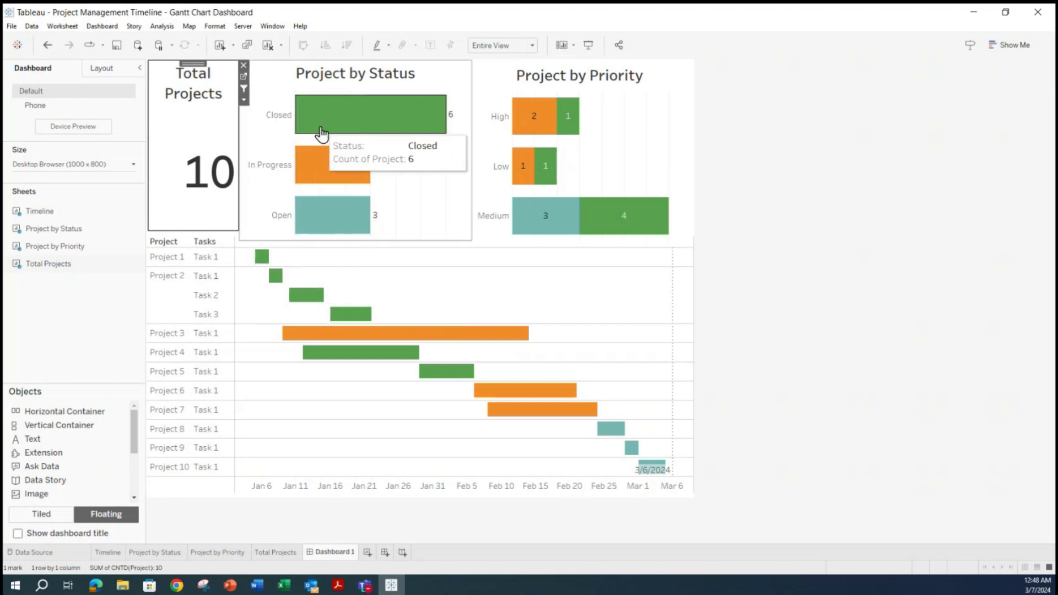
- Set both the Project by Status and Project by Priority sheets to be used as filters
left_click(458, 91)
left_click(477, 101)
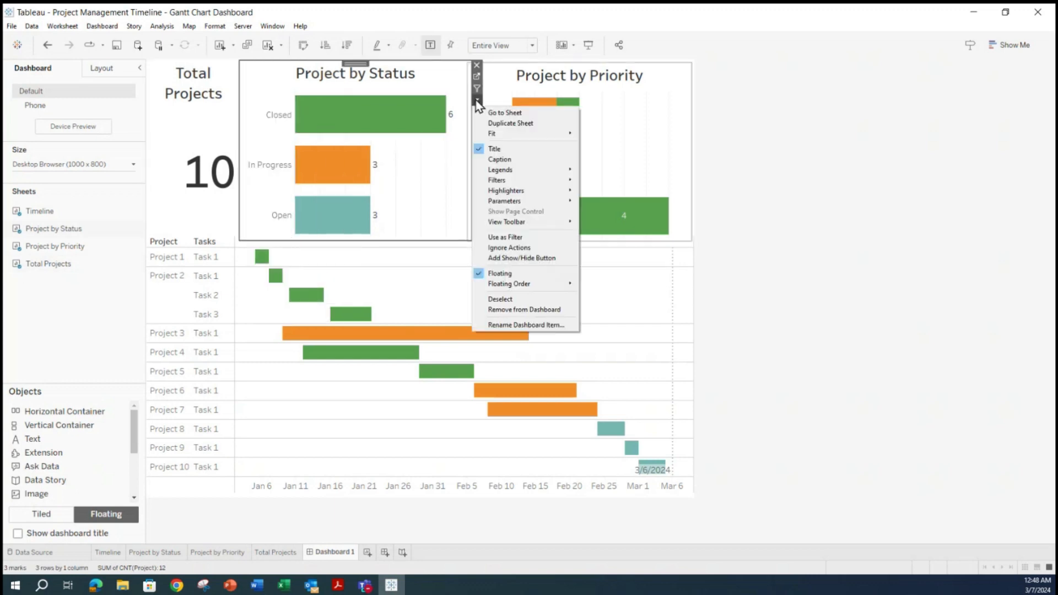
left_click(506, 238)
left_click(681, 101)
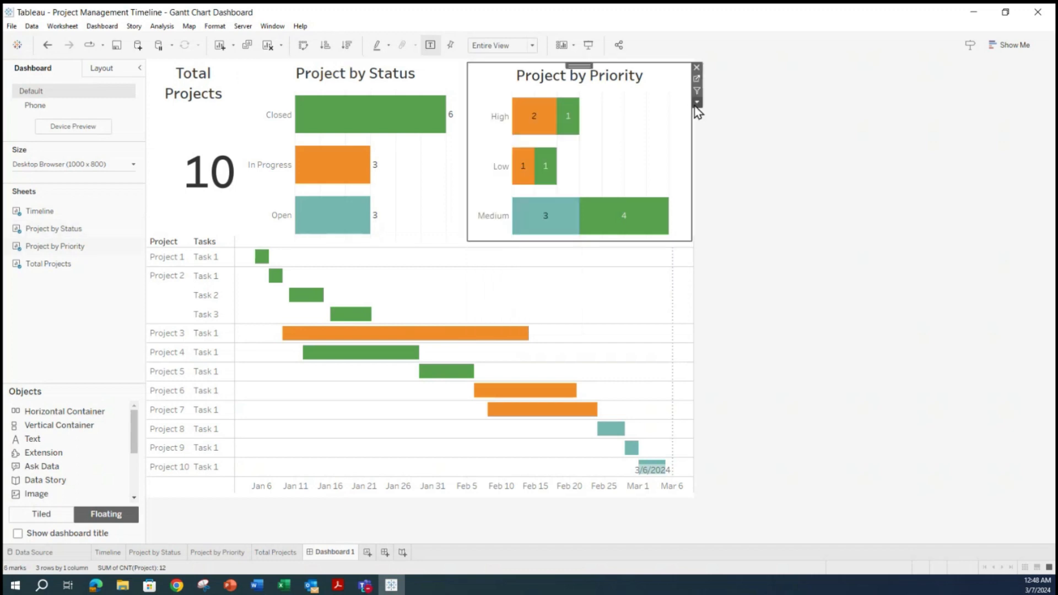
left_click(697, 102)
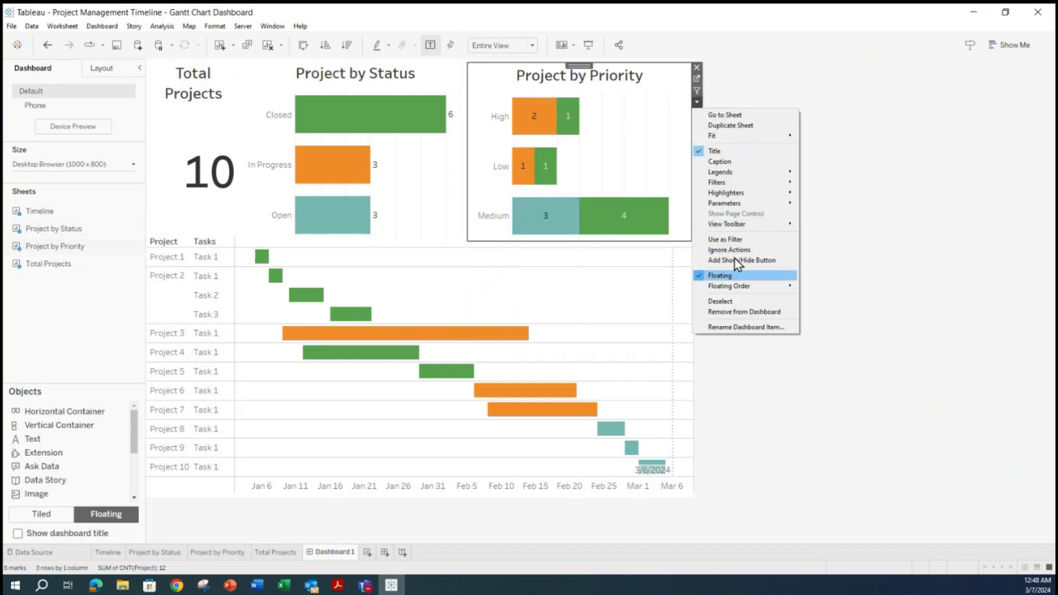
left_click(733, 240)
- Set the Timeline sheet to be used as a filter and deselect it
left_click(640, 287)
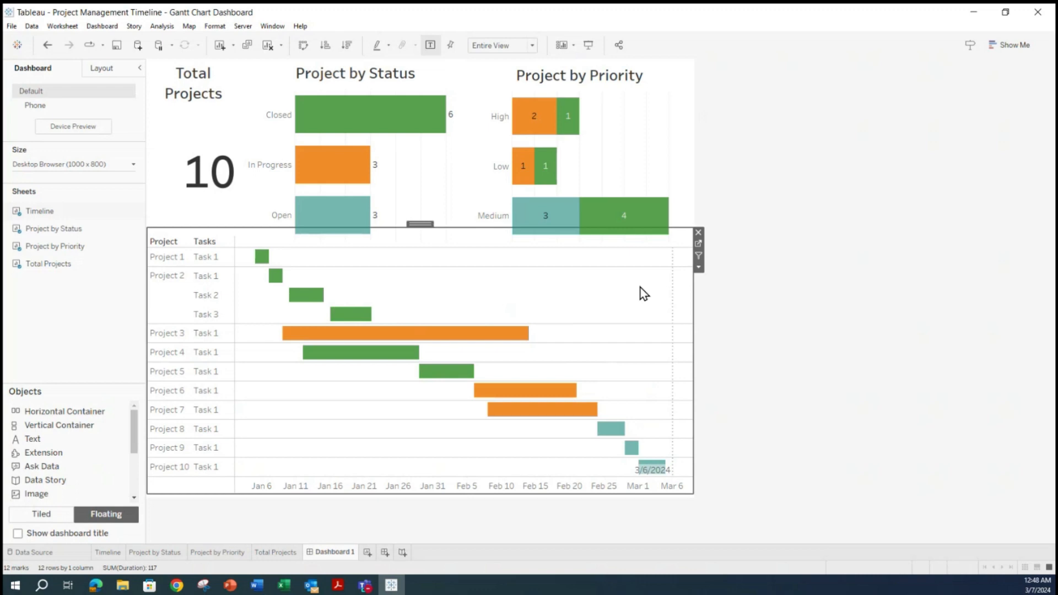
left_click(699, 268)
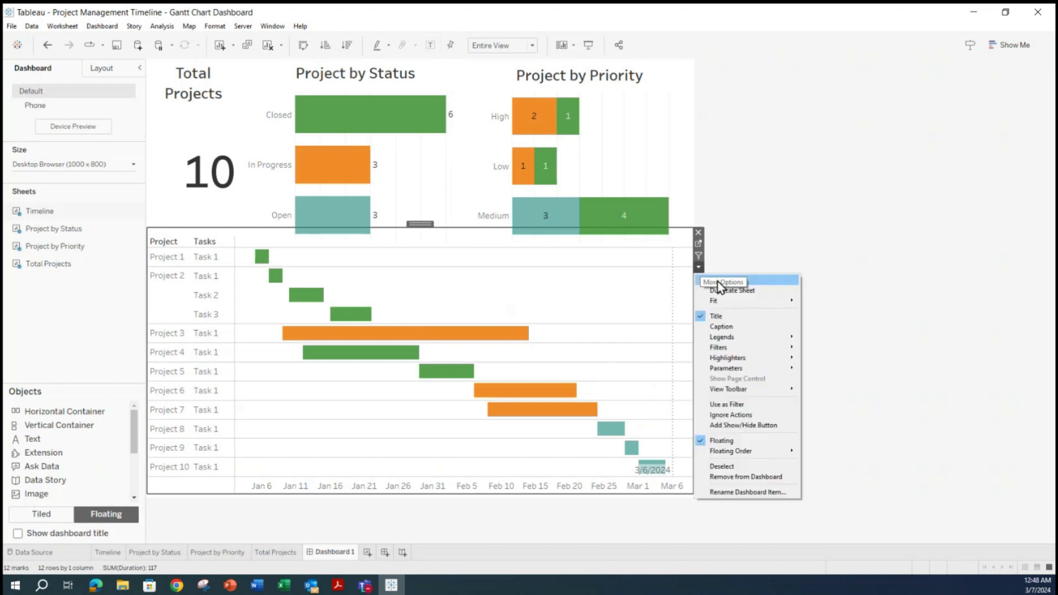
left_click(759, 405)
left_click(834, 343)
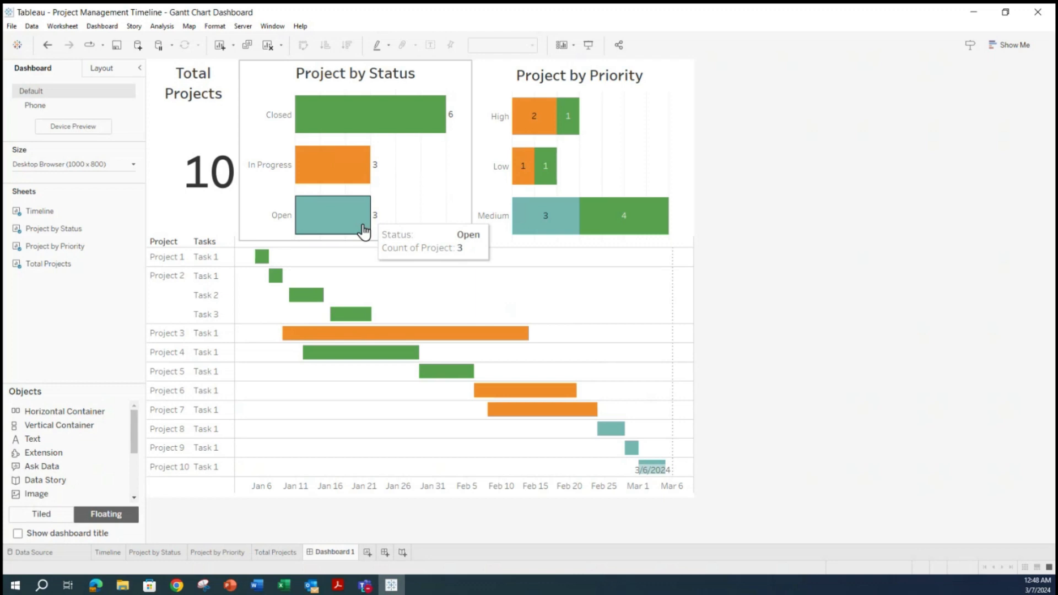
- Filter the dashboard by the Closed status bar, inspect the closed projects by priority, and clear the filter
left_click(341, 113)
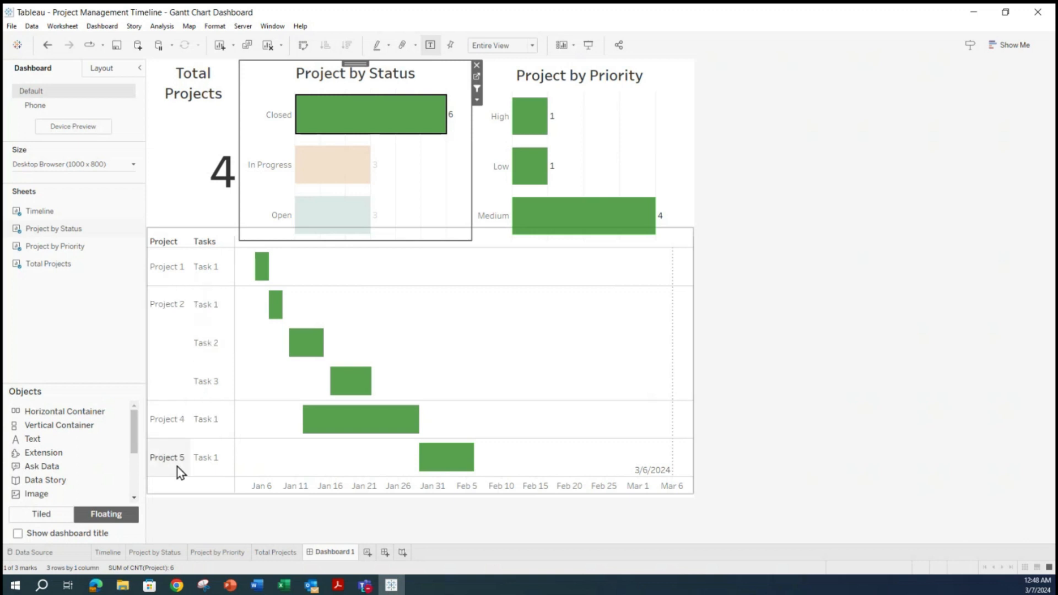
mouse_move(538, 124)
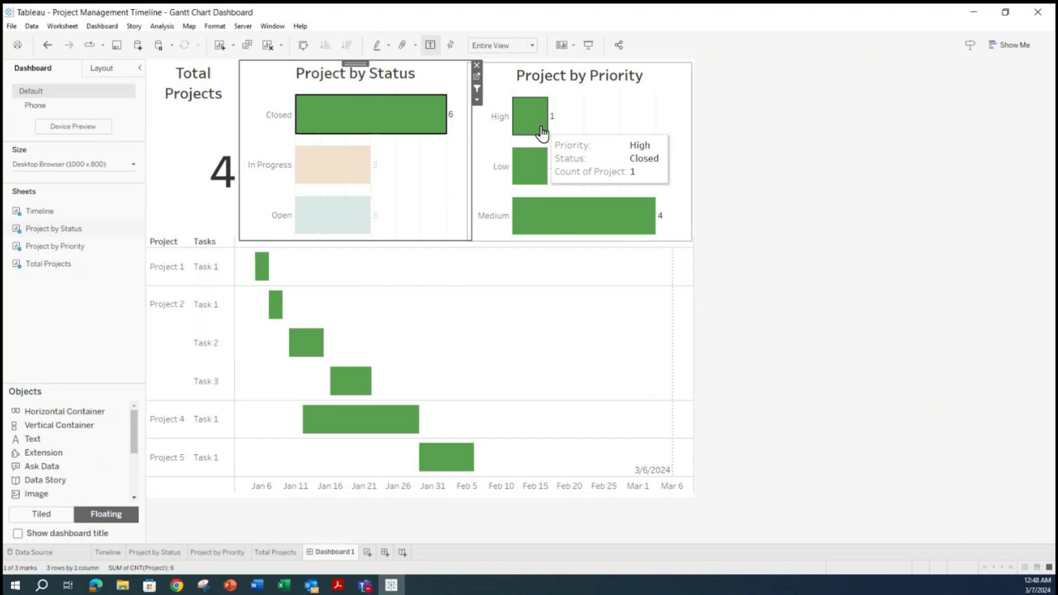
mouse_move(530, 166)
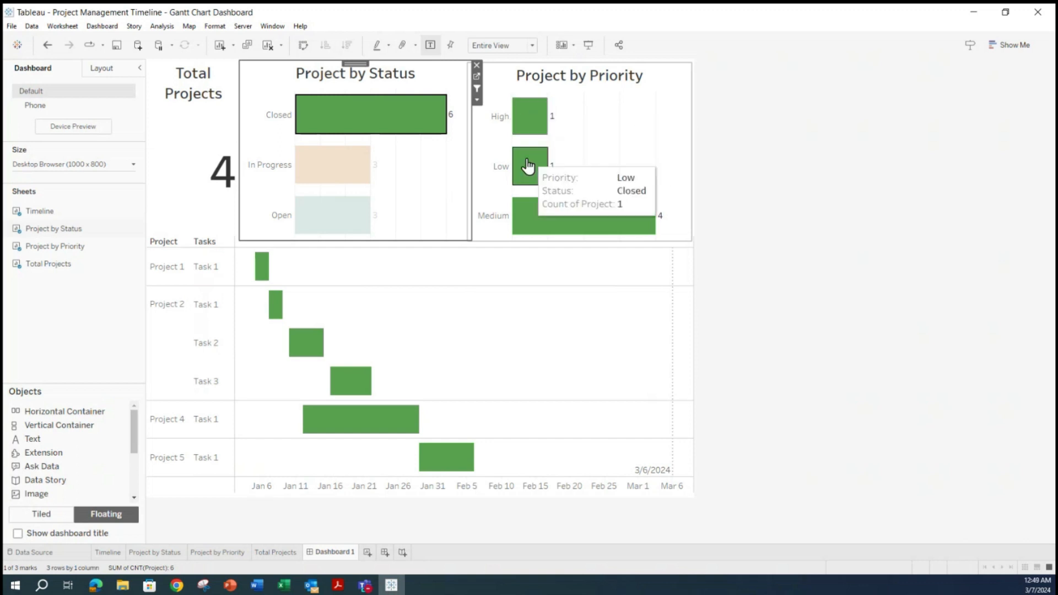
mouse_move(579, 226)
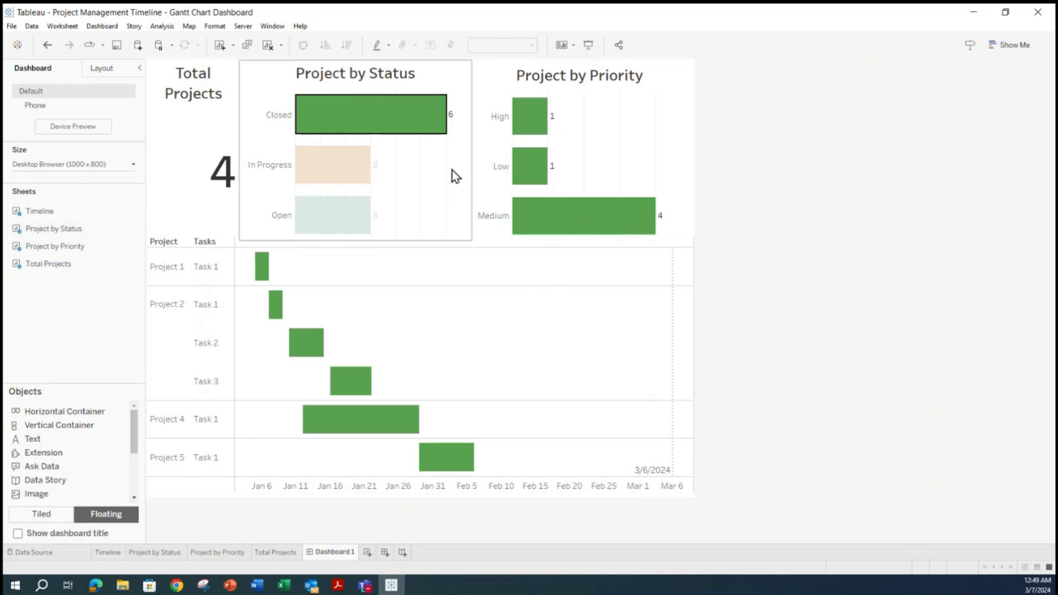
left_click(378, 109)
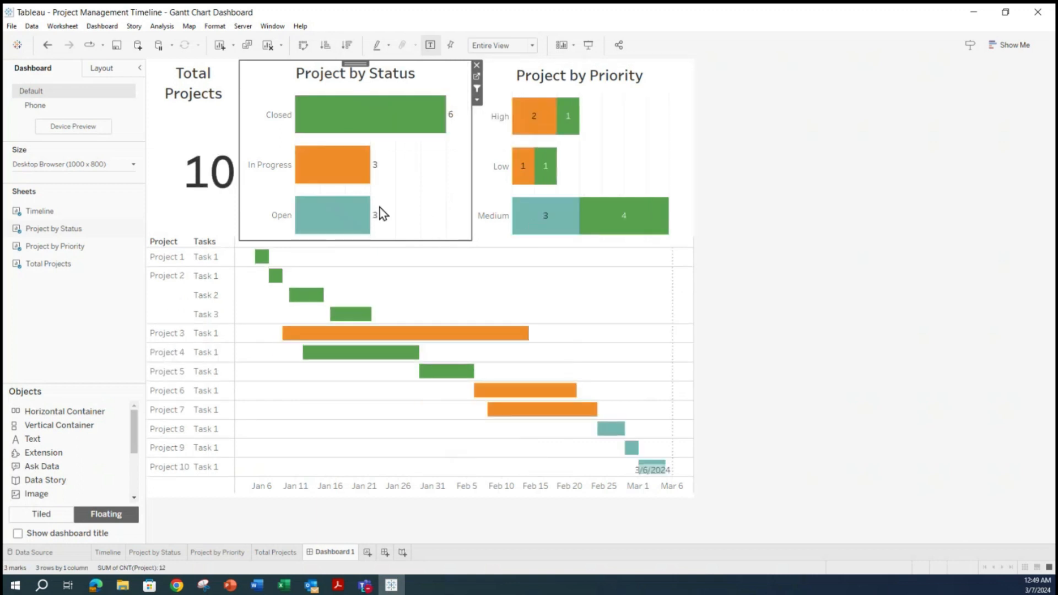
- Filter the dashboard by In Progress and by Open in Project by Status, and clear the filter
left_click(317, 170)
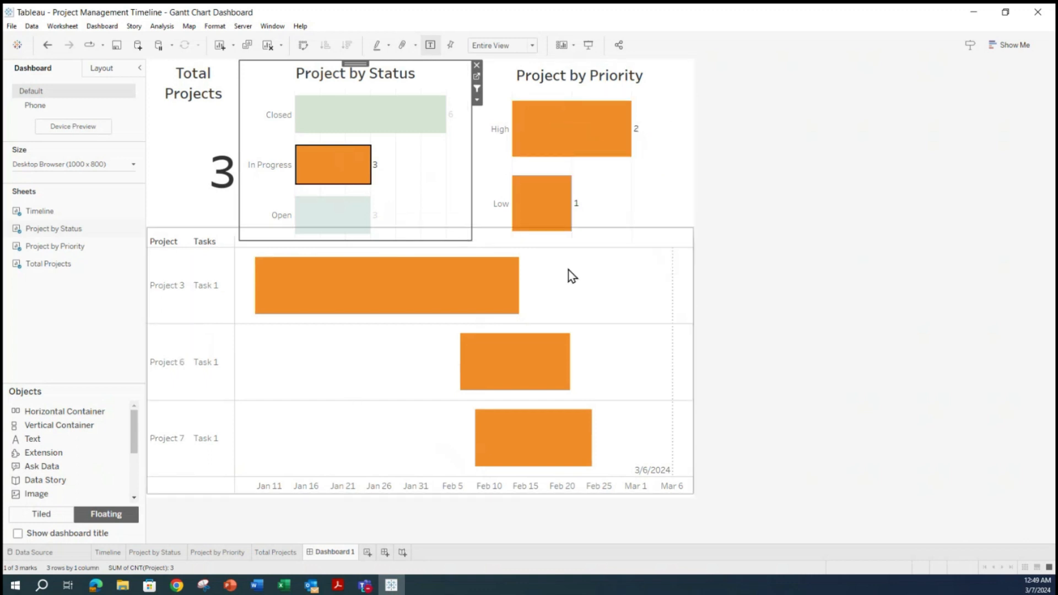
left_click(333, 213)
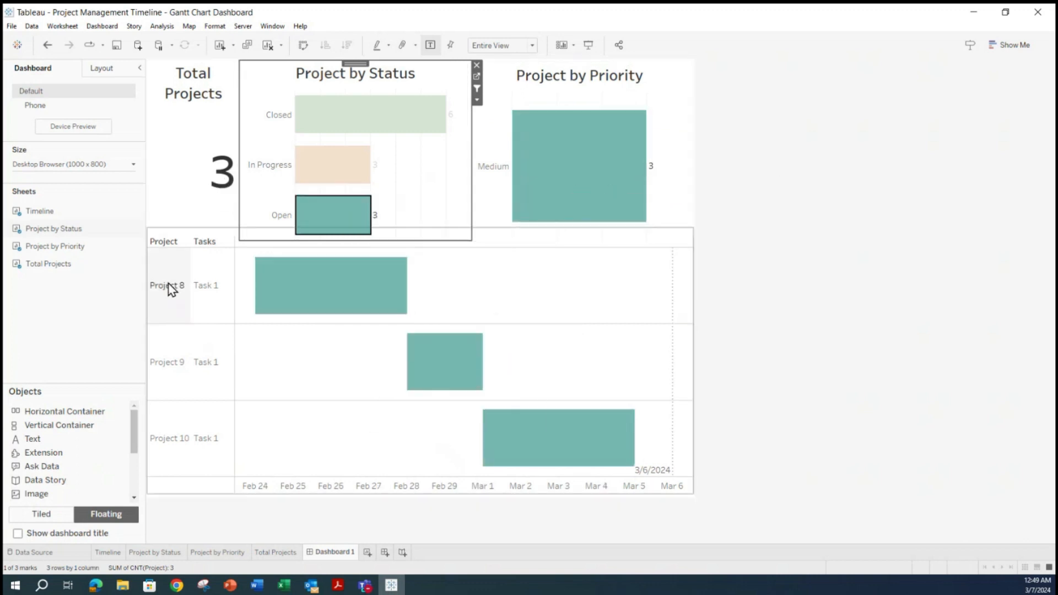
left_click(805, 351)
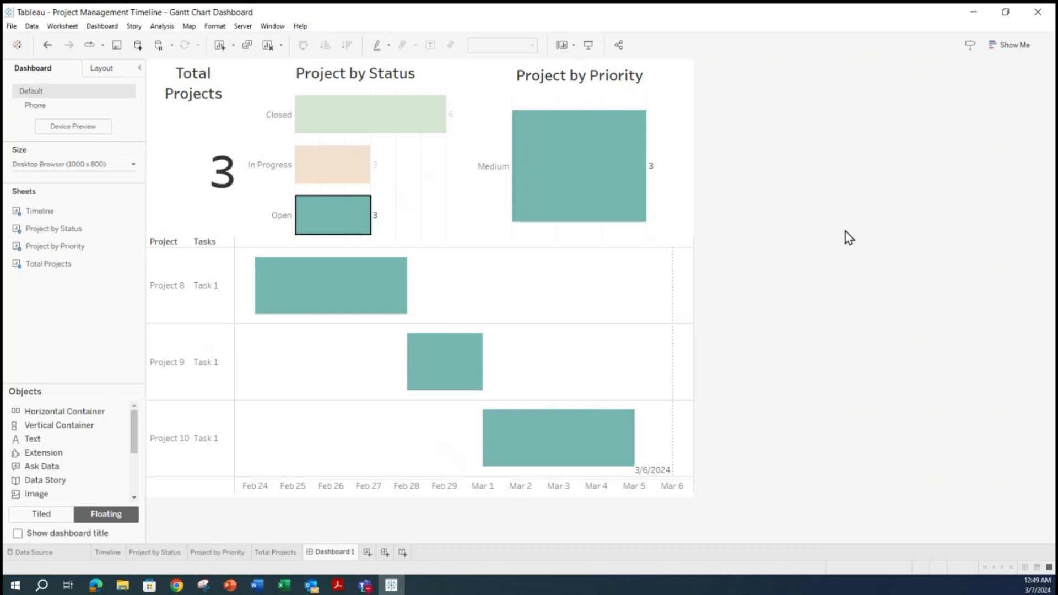
left_click(355, 217)
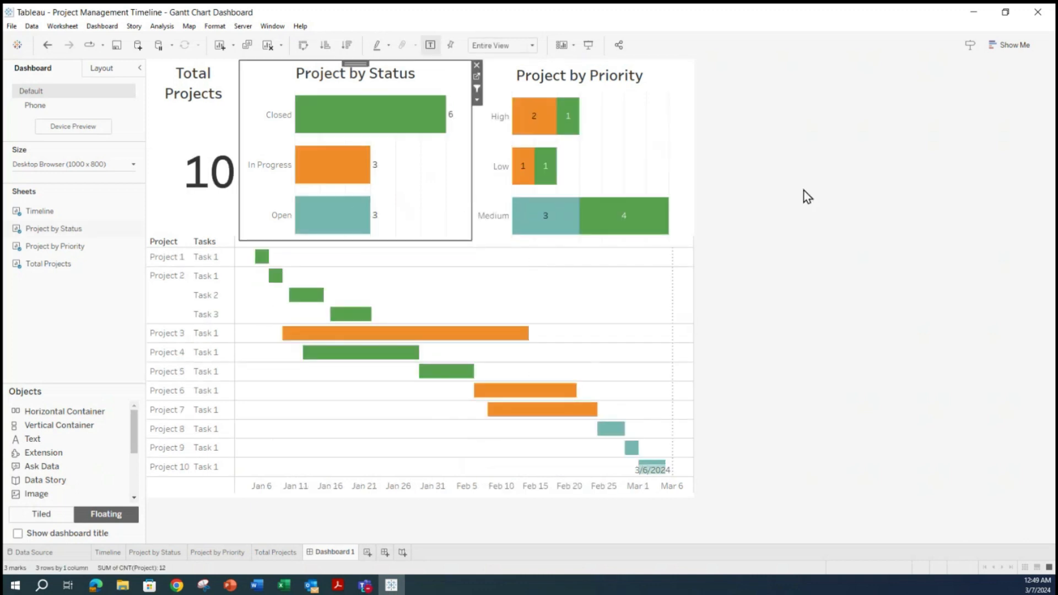
key("alt+Tab")
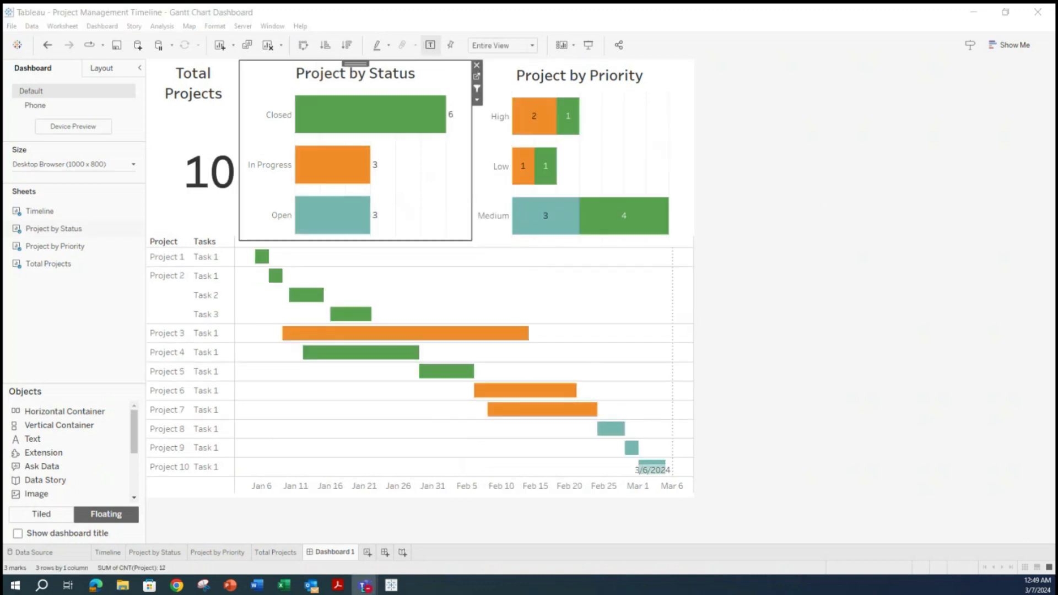